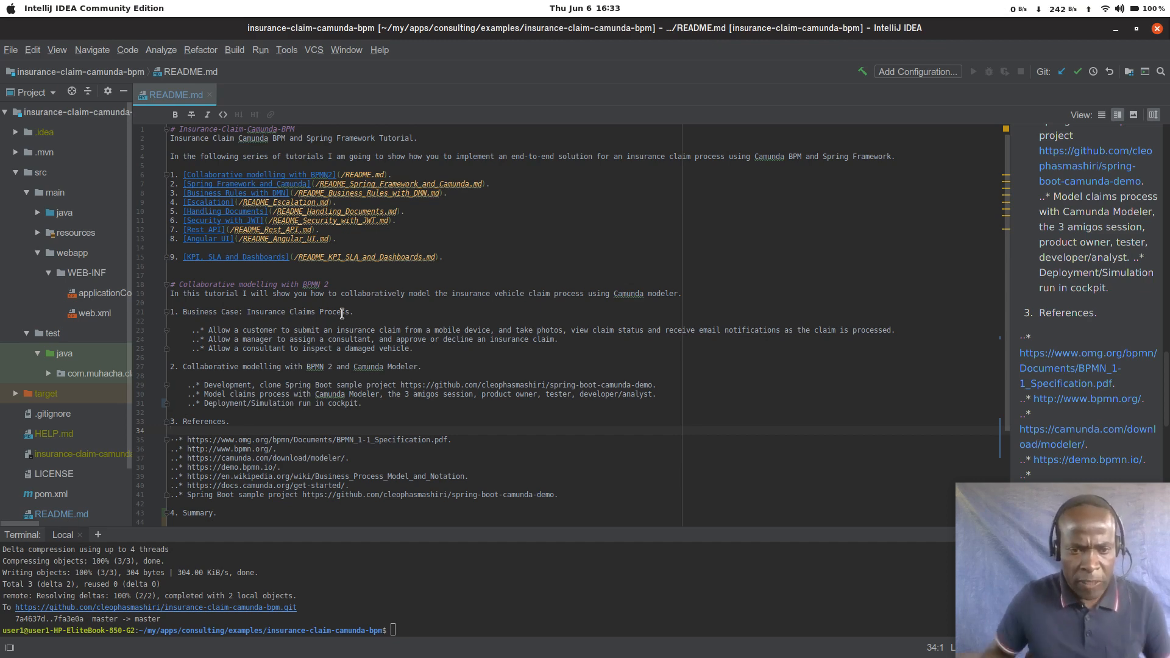
# Step: Add the bullet "--* Select a team." below the damaged vehicle inspection item in the README's Business Case list
pyautogui.click(464, 349)
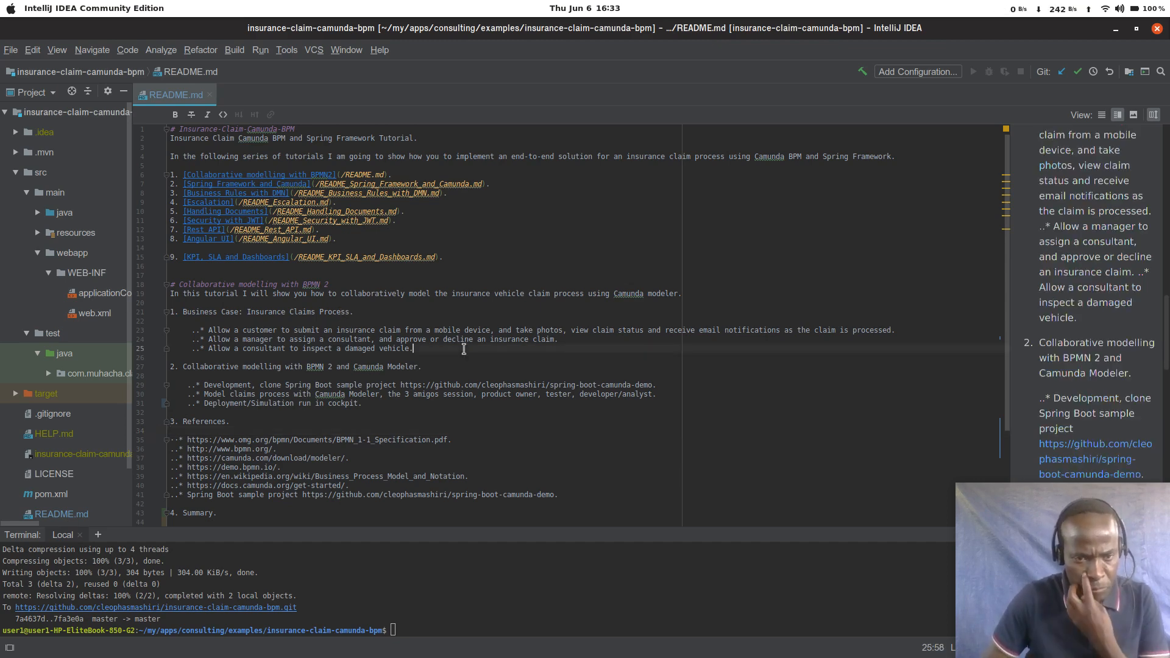
pyautogui.press('Return')
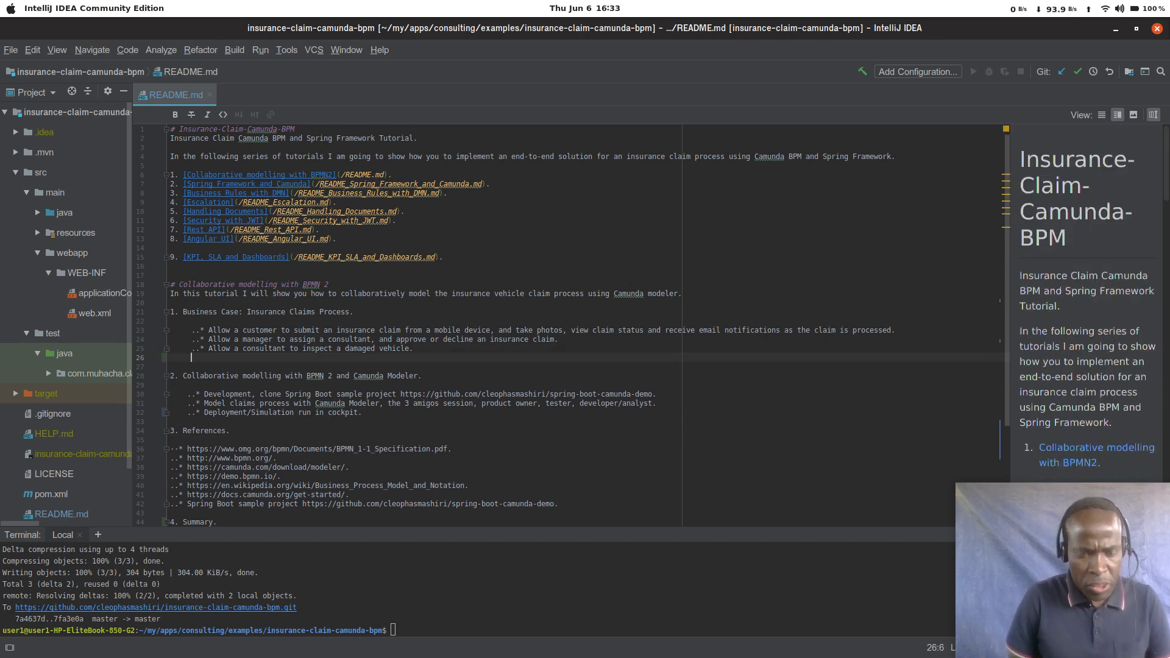
pyautogui.write('--')
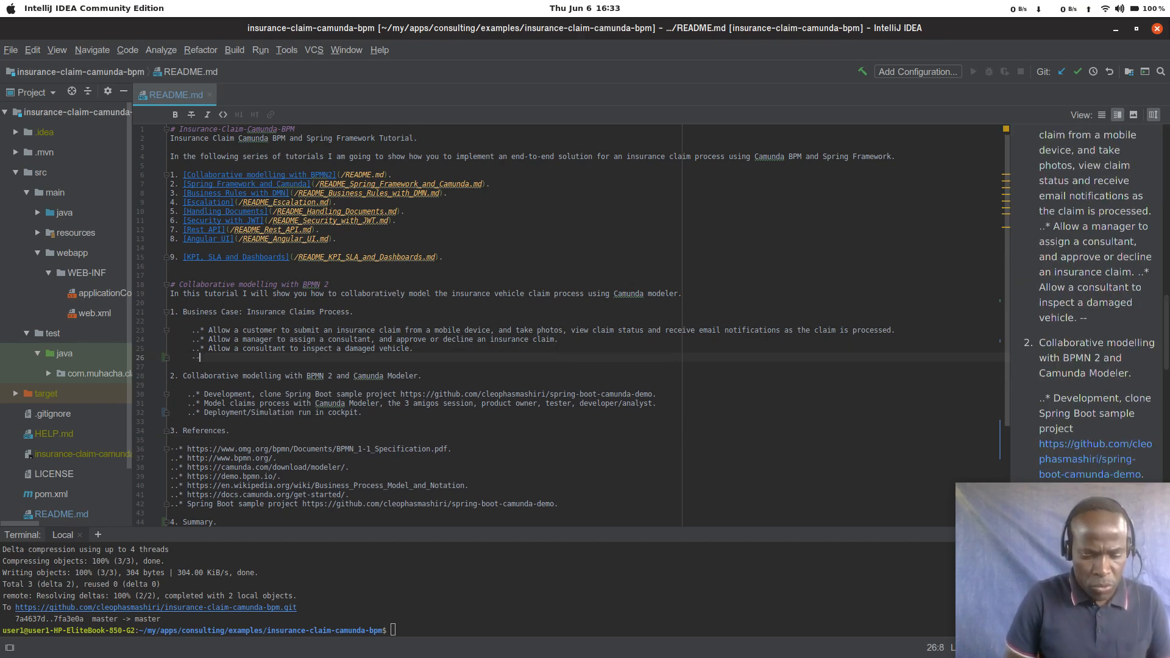
pyautogui.write('*')
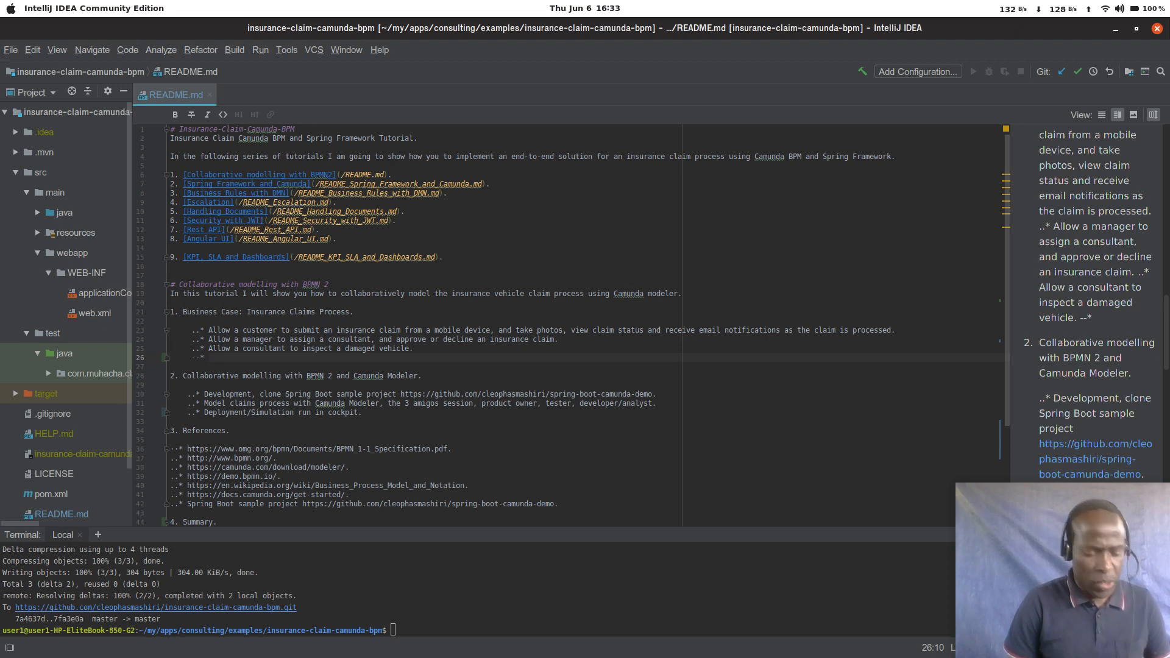
pyautogui.write('Selct')
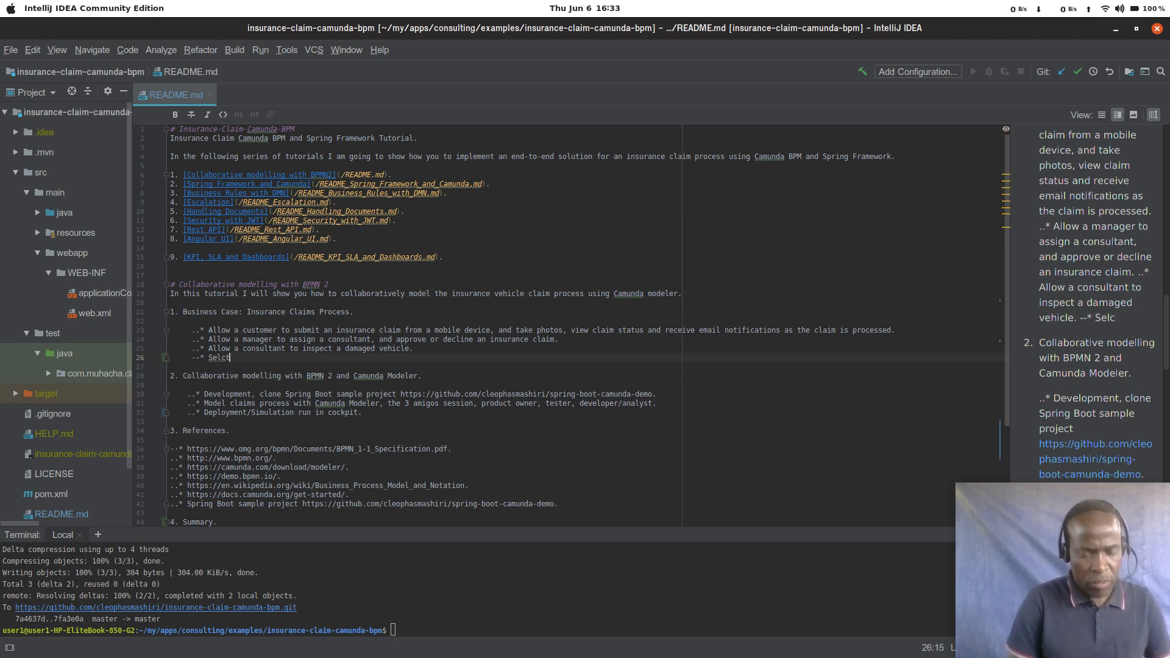
pyautogui.press('BackSpace')
pyautogui.press('BackSpace')
pyautogui.write('a')
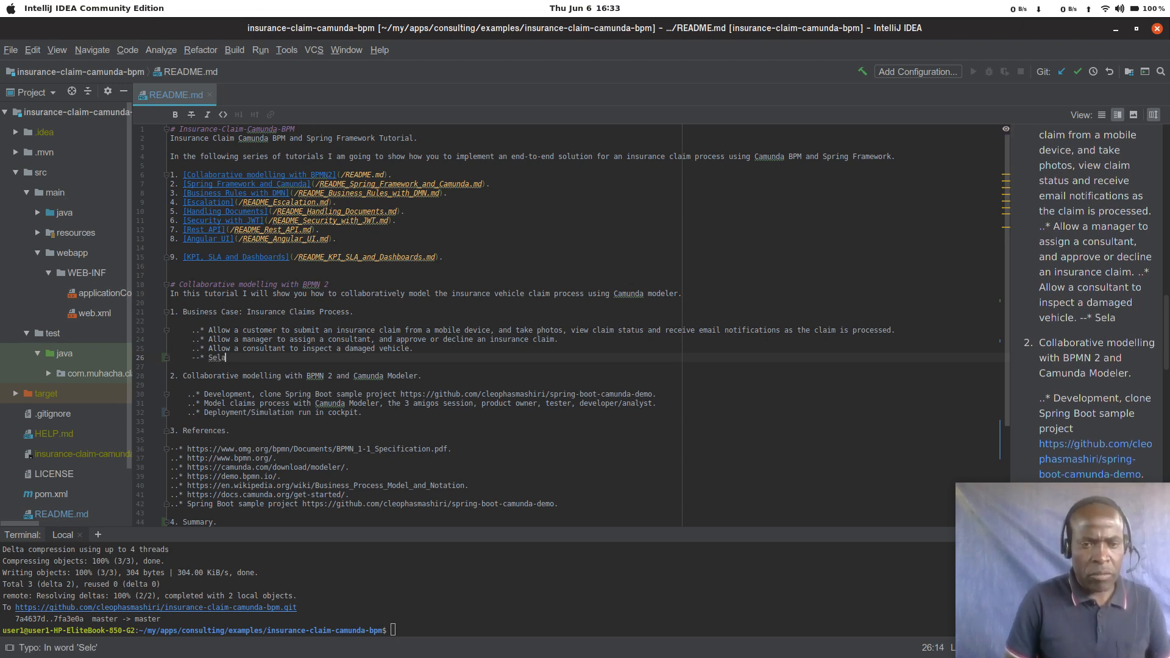
pyautogui.press('BackSpace')
pyautogui.write('ect')
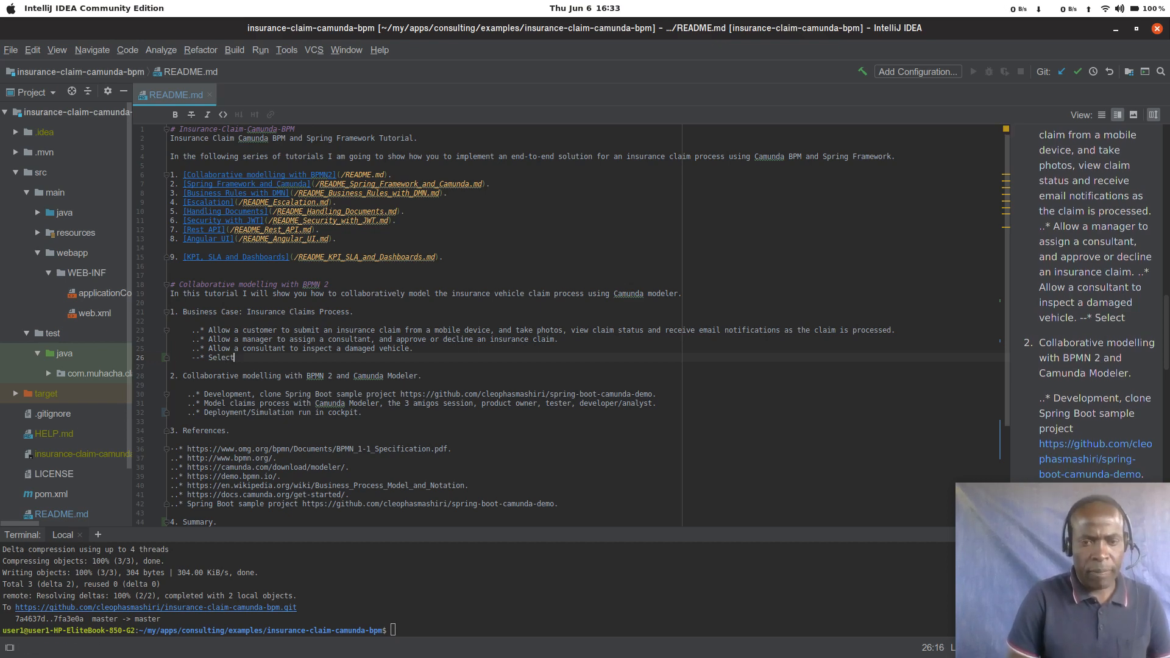
pyautogui.write(' a ')
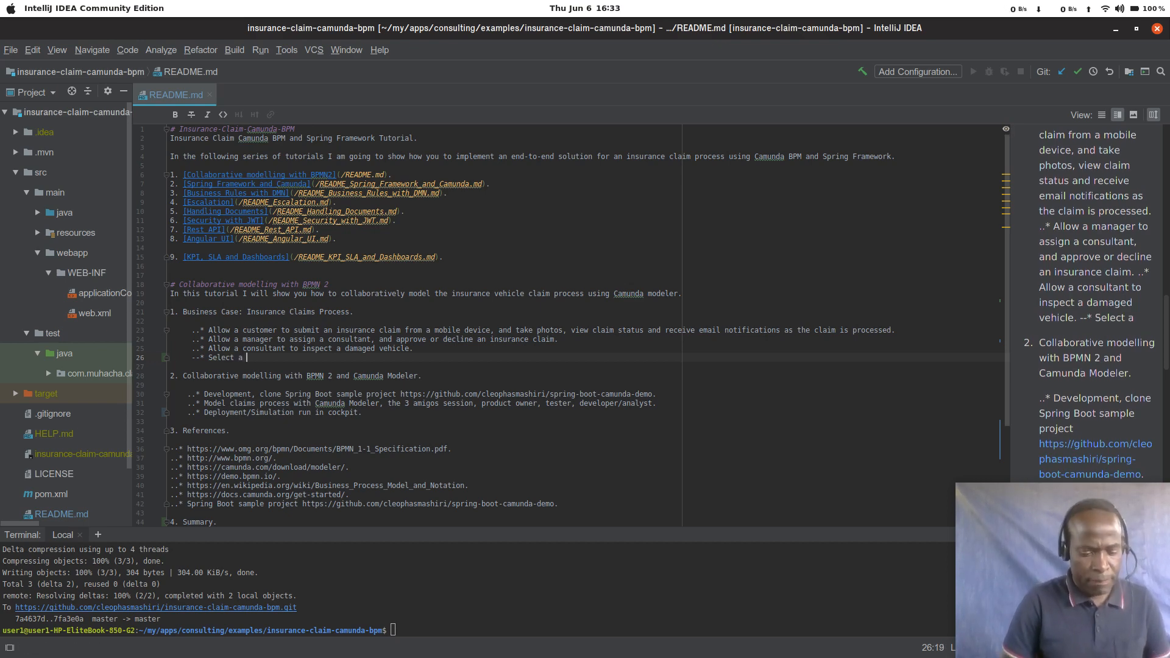
pyautogui.write('team.')
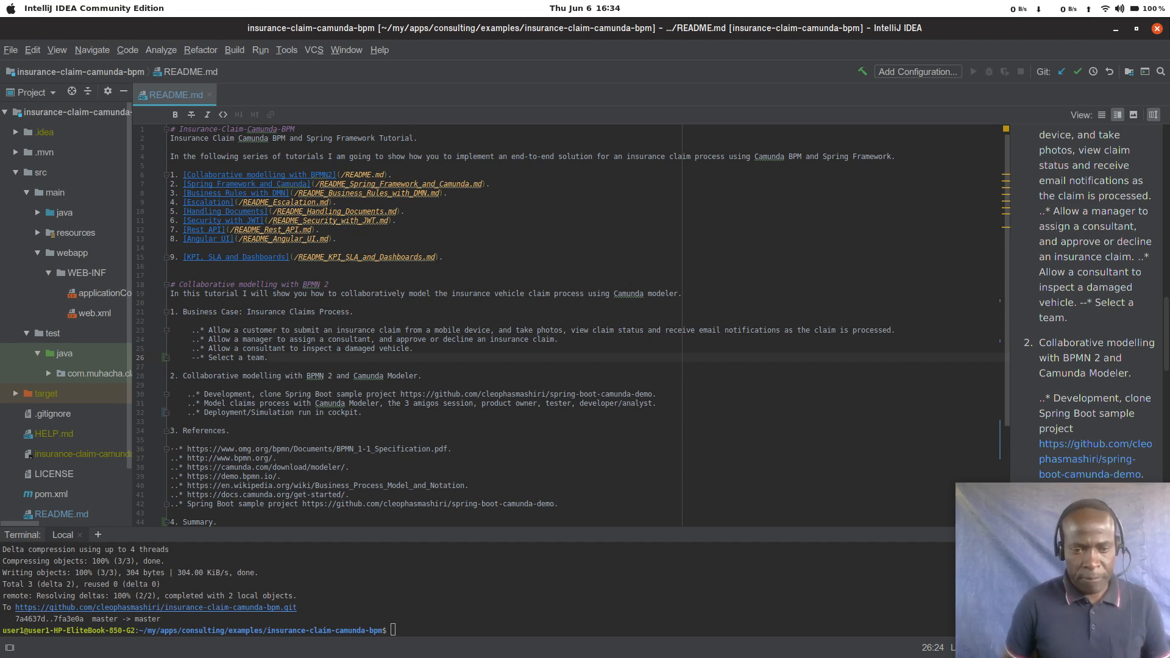
# Step: Select and copy the spring-boot-camunda-demo repository URL in the Development bullet of section 2, without its final period
pyautogui.press('Left')
pyautogui.press('Left')
pyautogui.press('Left')
pyautogui.press('Left')
pyautogui.press('Left')
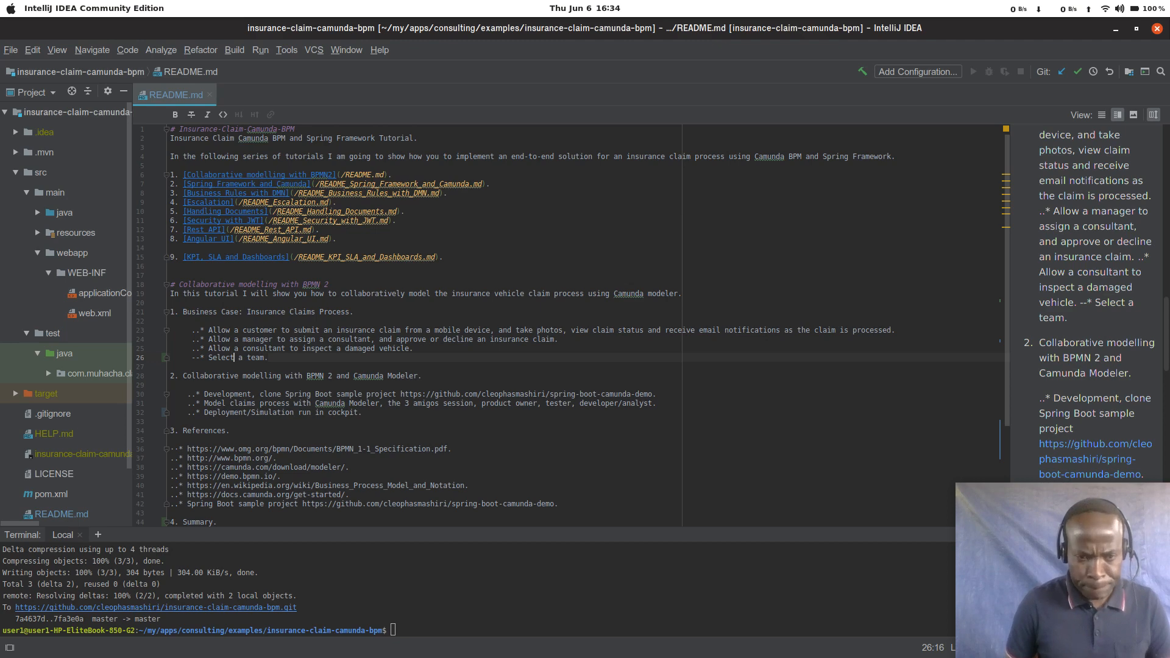
pyautogui.press('Down')
pyautogui.press('Down')
pyautogui.press('Down')
pyautogui.press('Down')
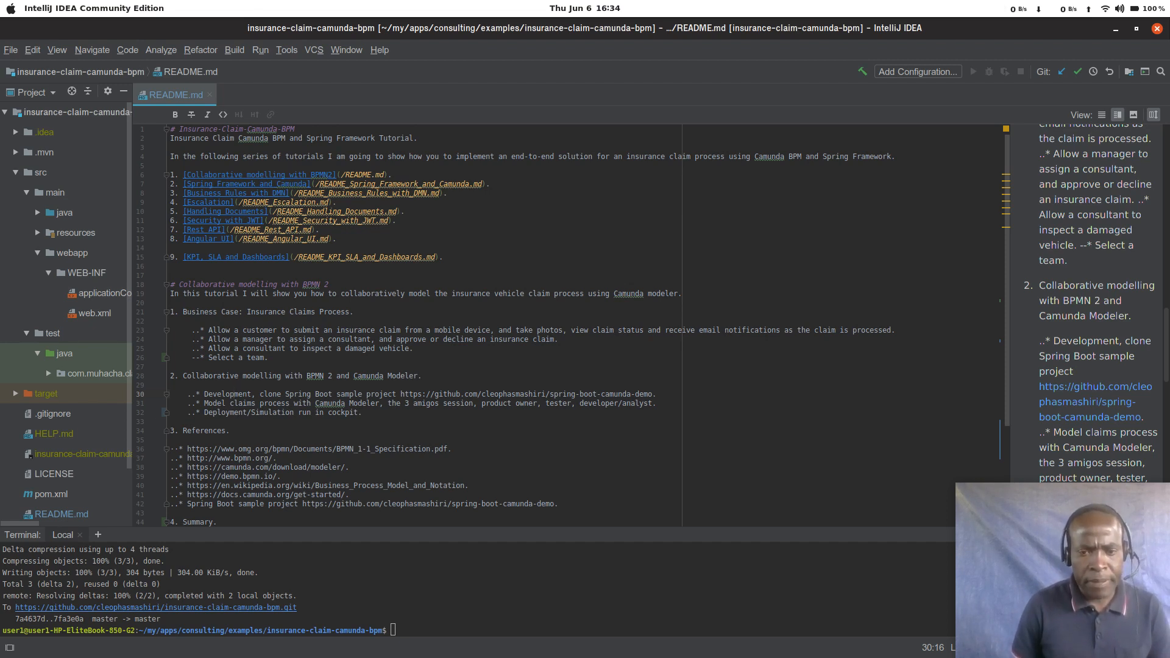
pyautogui.press('Right')
pyautogui.press('Right')
pyautogui.press('Right')
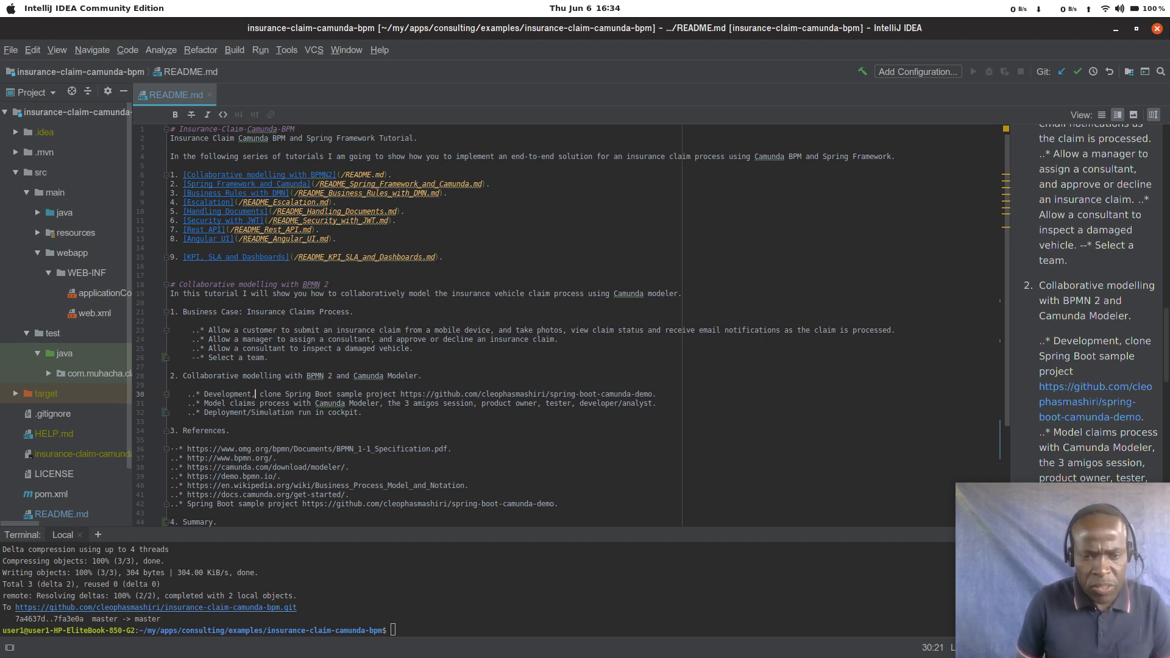
pyautogui.press('Right')
pyautogui.press('Right')
pyautogui.press('Right')
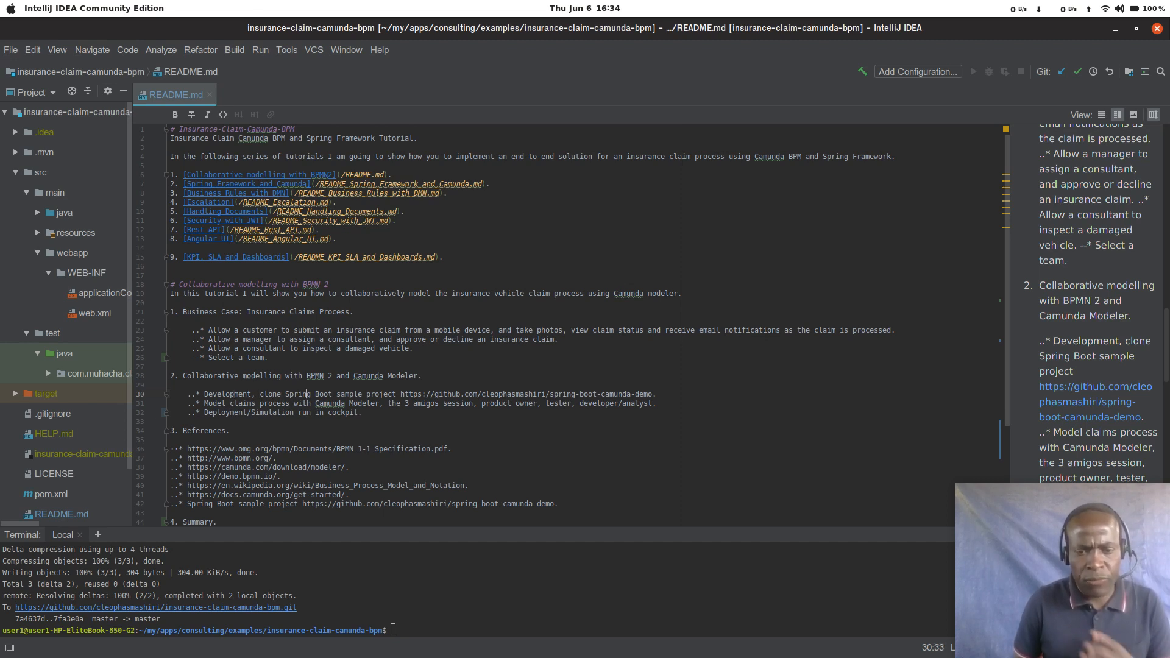
pyautogui.press('Right')
pyautogui.press('Right')
pyautogui.press('Right')
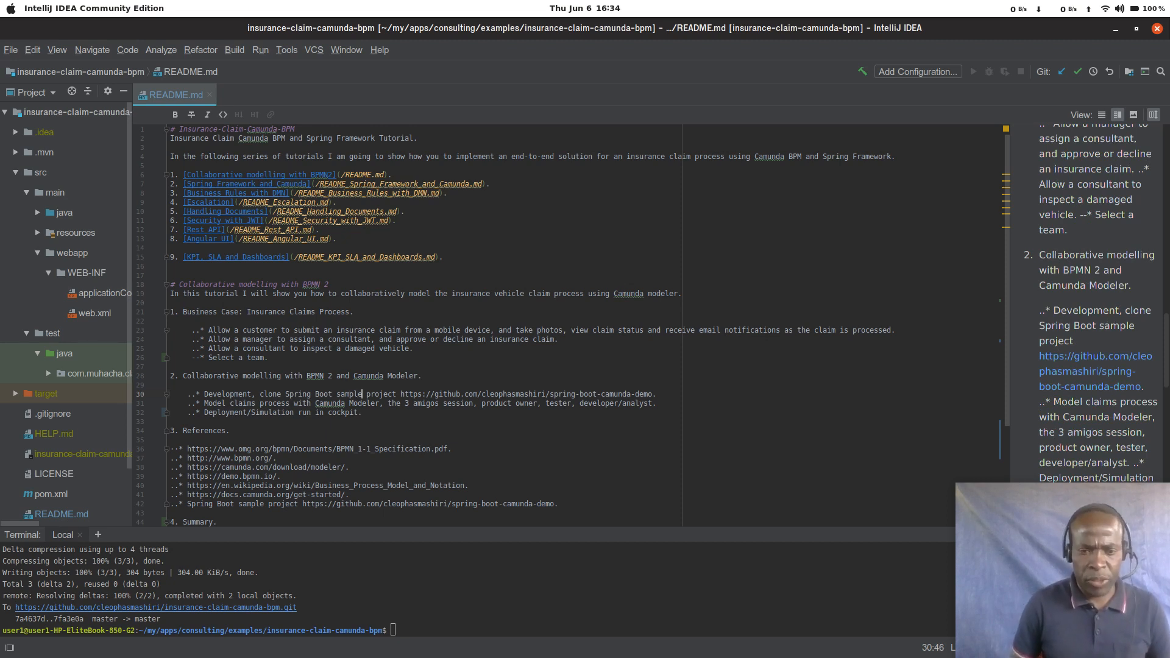
pyautogui.press('Right')
pyautogui.press('Right')
pyautogui.press('Right')
pyautogui.press('Right')
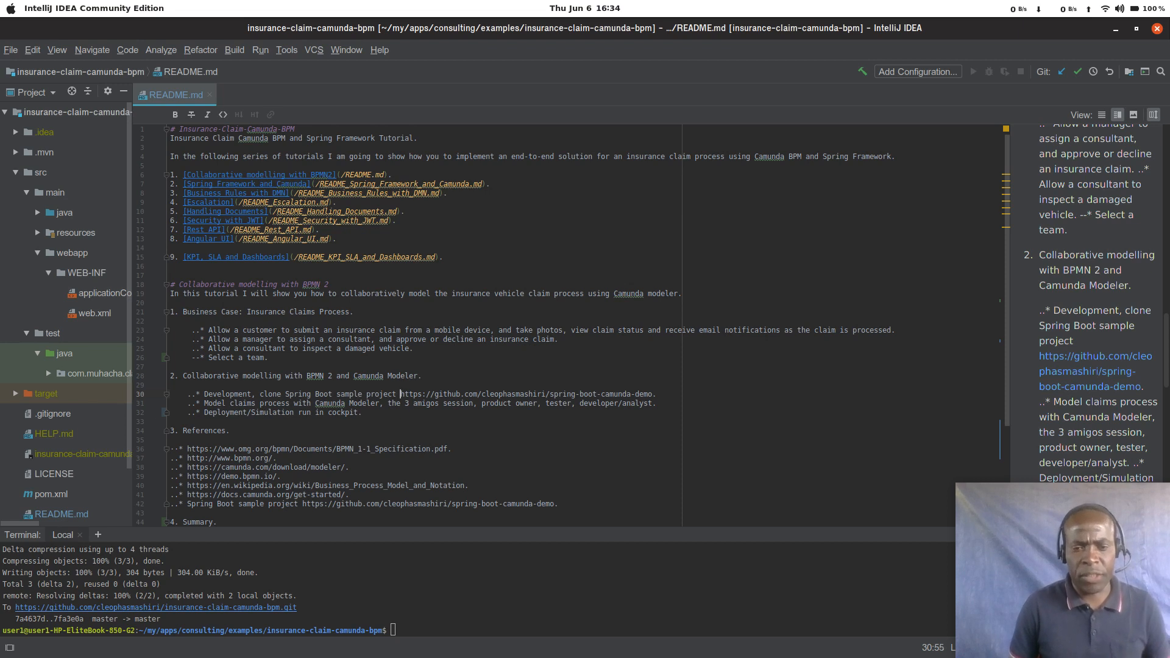
pyautogui.press('Right')
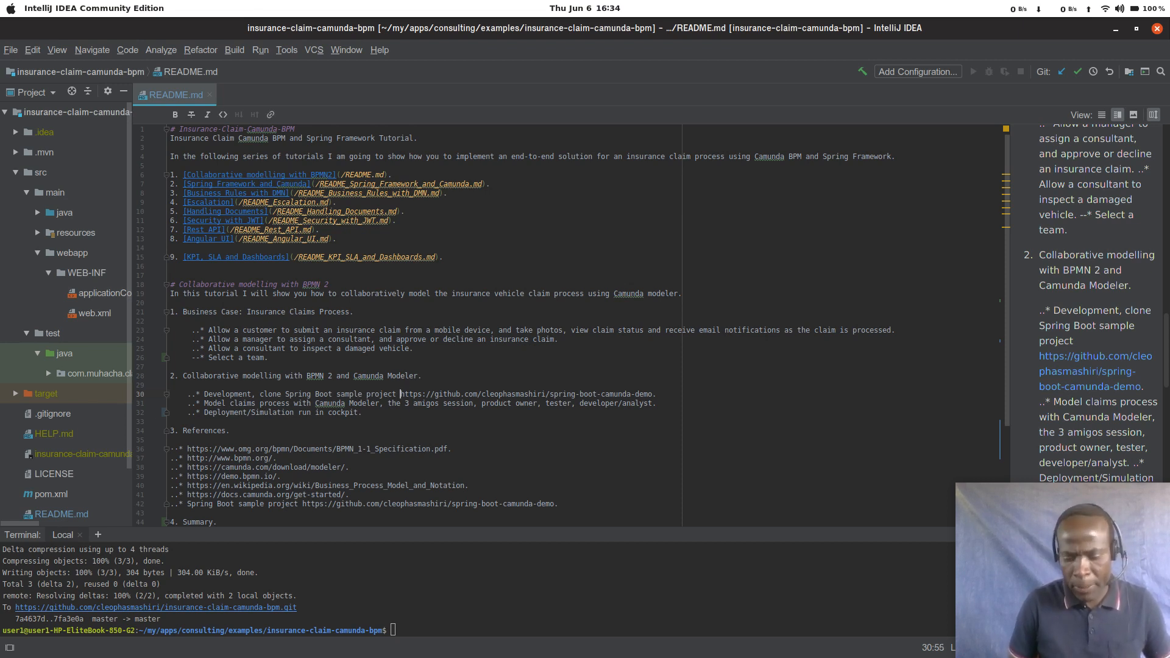
pyautogui.hotkey('shift', 'End')
pyautogui.hotkey('shift', 'Left')
pyautogui.hotkey('ctrl', 'c')
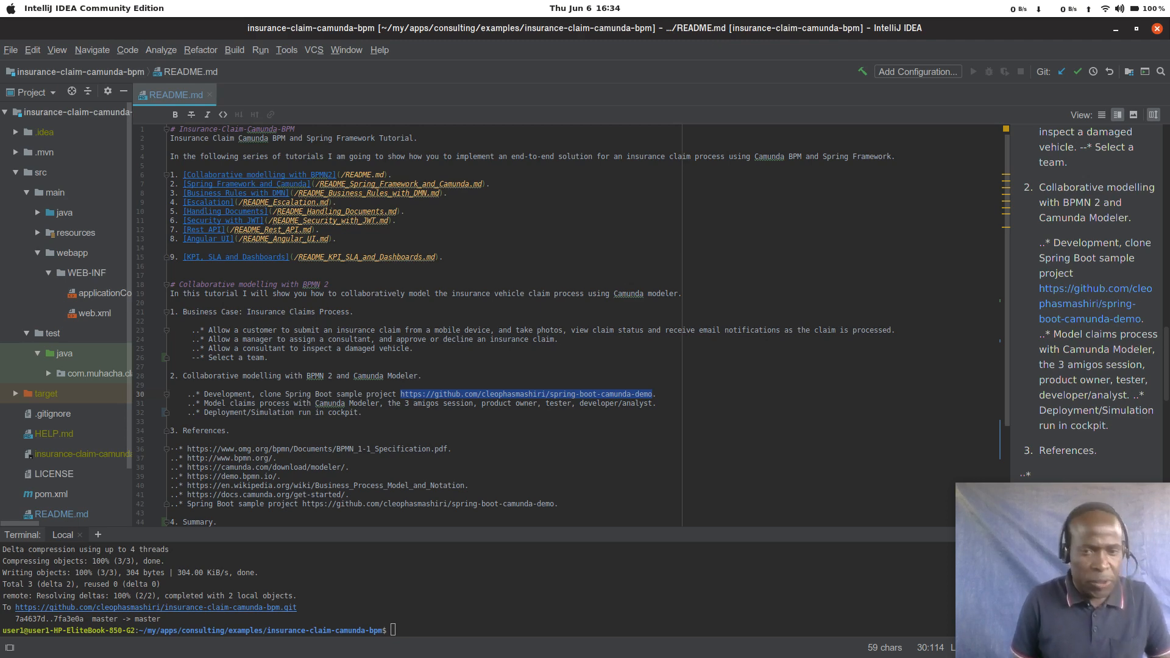
# Step: Switch to Google Chrome and open the copied repository URL in a new tab
pyautogui.hotkey('alt', 'Tab')
pyautogui.hotkey('alt', 'Tab')
pyautogui.hotkey('alt', 'Tab')
pyautogui.hotkey('alt', 'Tab')
pyautogui.hotkey('alt', 'Tab')
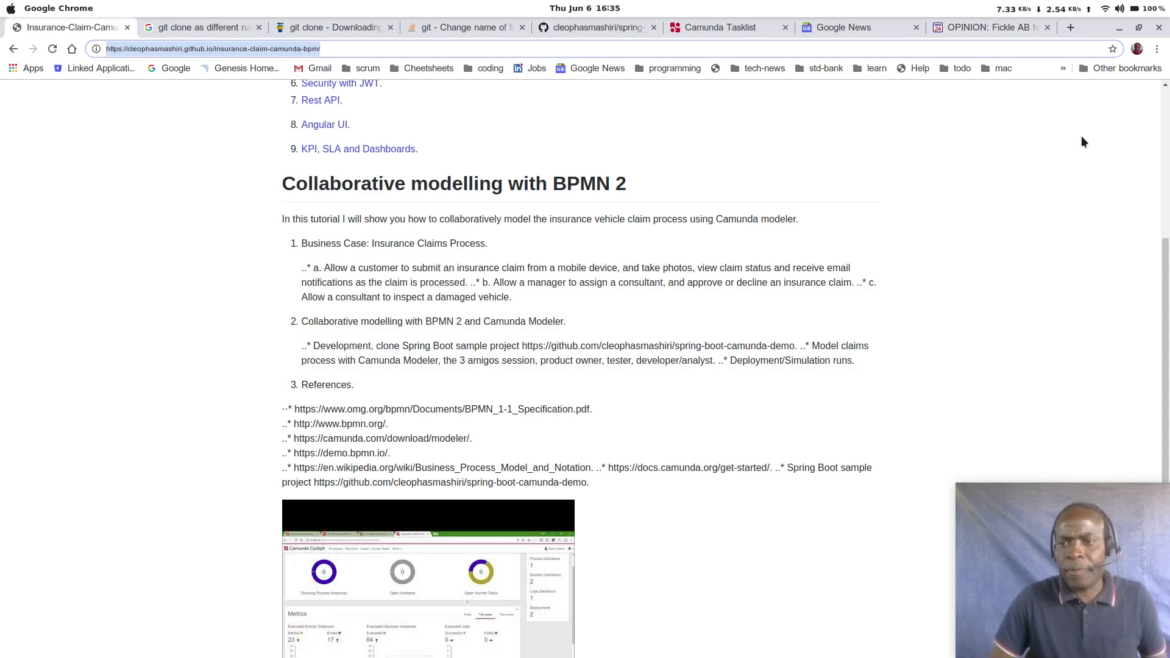
pyautogui.click(1068, 33)
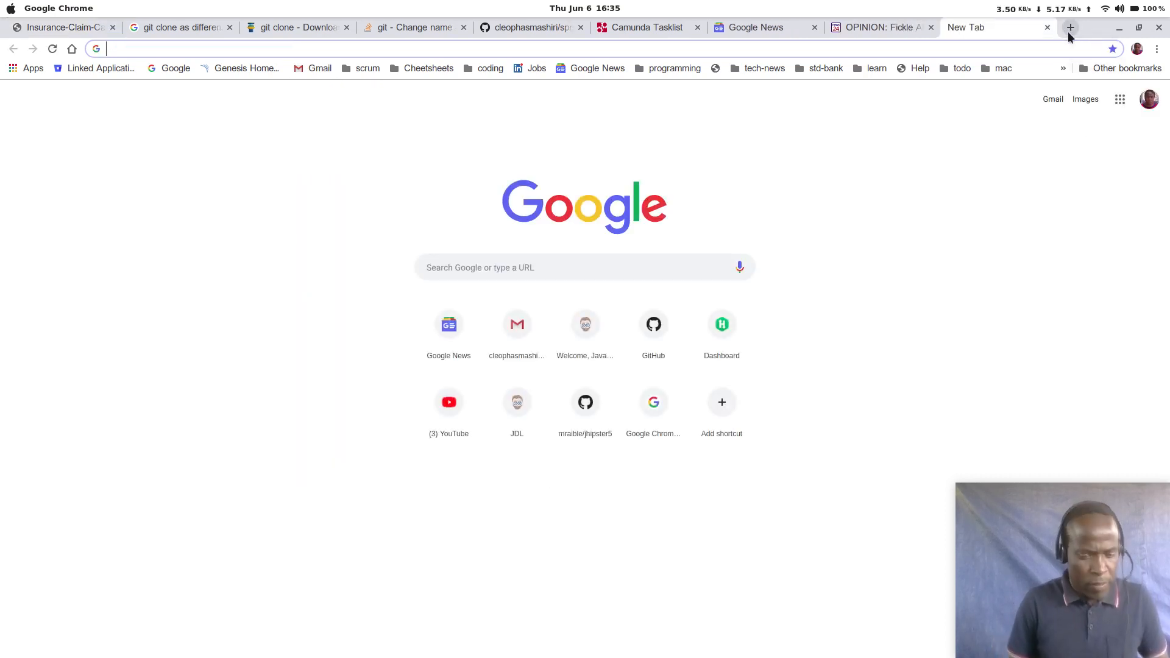
pyautogui.hotkey('ctrl', 'v')
pyautogui.press('Return')
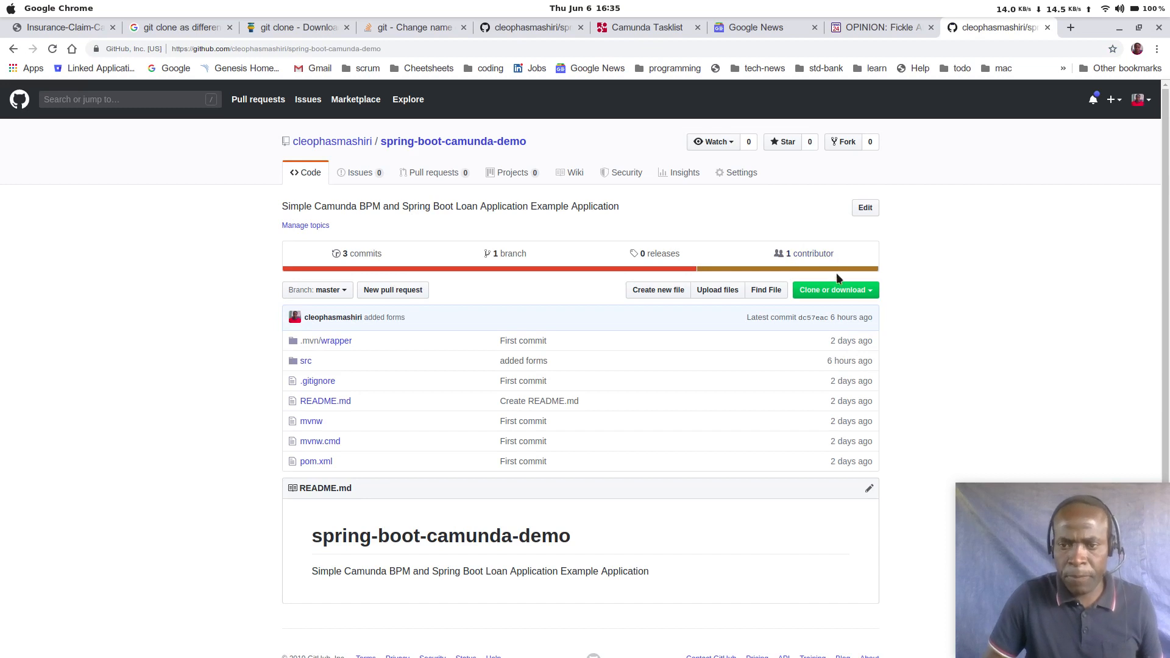
# Step: Copy the HTTPS clone URL of the spring-boot-camunda-demo repository and switch to the Terminal
pyautogui.click(859, 292)
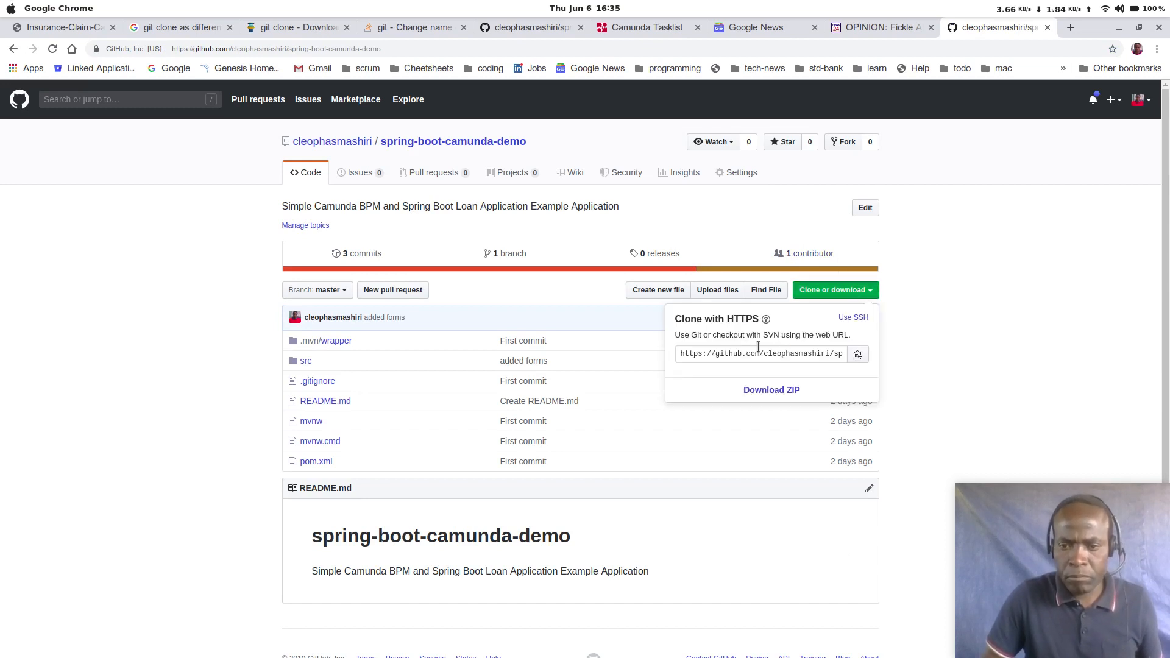
pyautogui.click(858, 355)
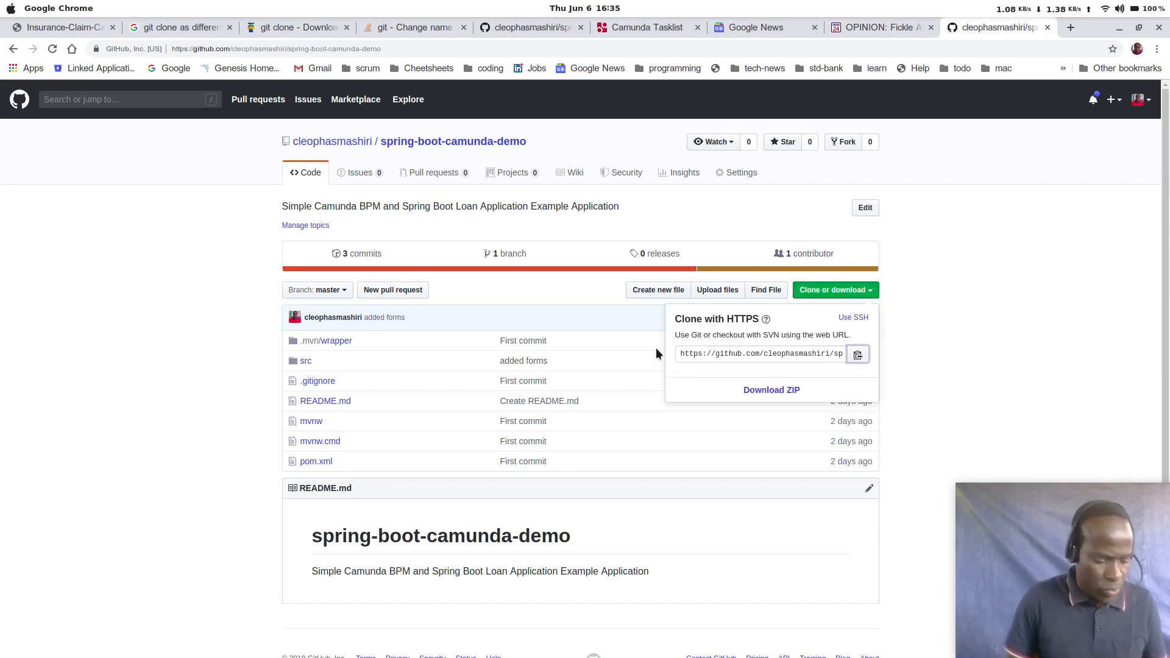
pyautogui.hotkey('alt', 'Tab')
pyautogui.hotkey('alt', 'Tab')
pyautogui.hotkey('alt', 'Tab')
pyautogui.hotkey('alt', 'Tab')
pyautogui.hotkey('alt', 'shift', 'Tab')
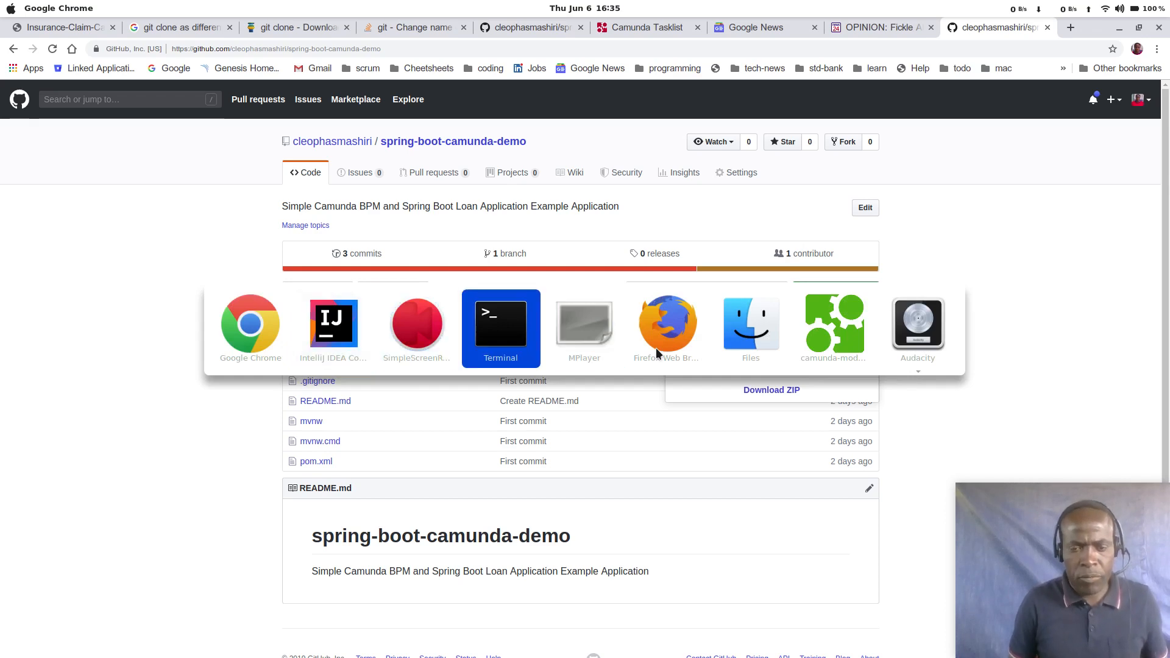
# Step: Clone the repository from the copied URL with git into a folder named claims
pyautogui.press('Return')
pyautogui.press('Return')
pyautogui.press('Return')
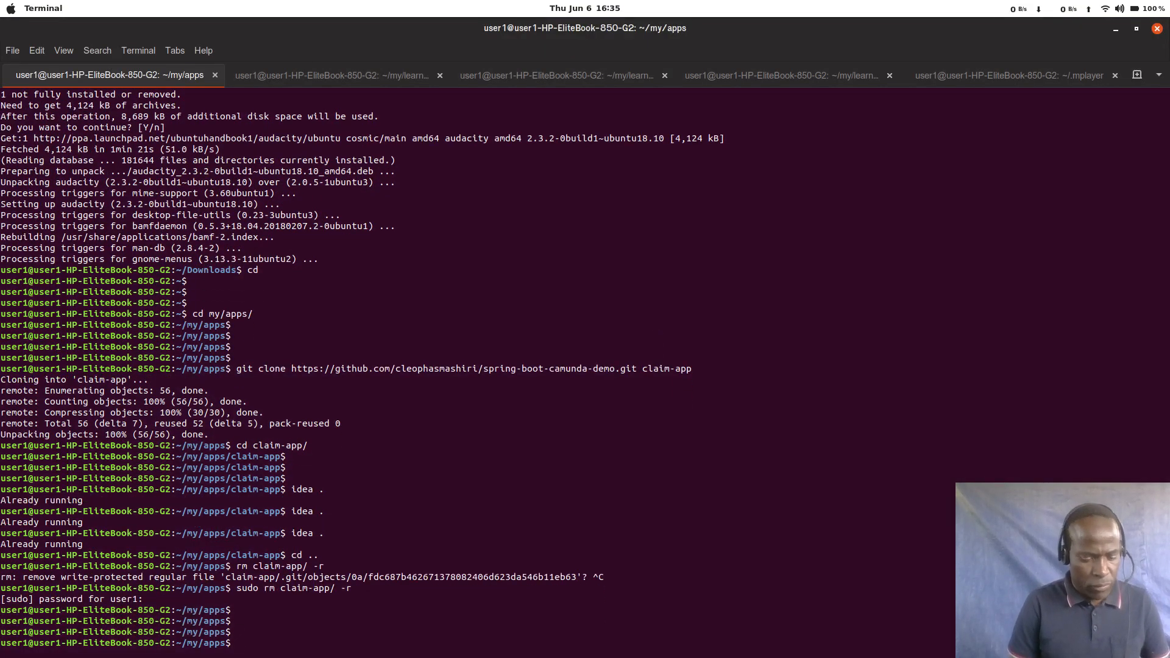
pyautogui.write('git clone')
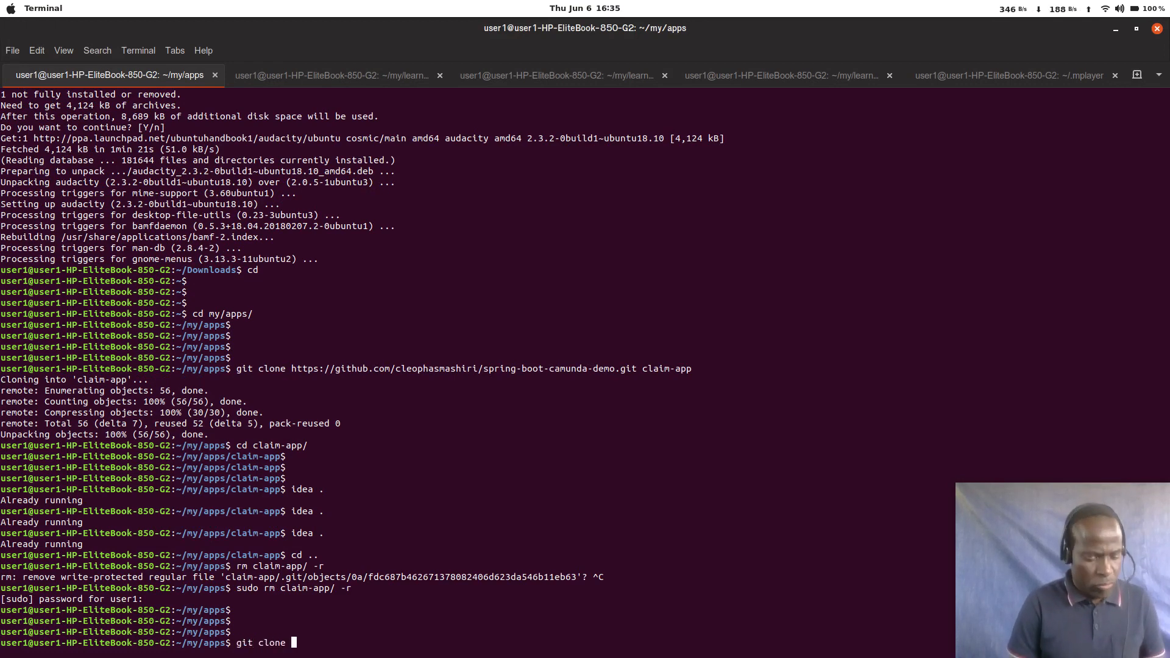
pyautogui.write('https://github.com/cleophasmashiri/spring-boot-camunda-demo.git')
pyautogui.write('cla')
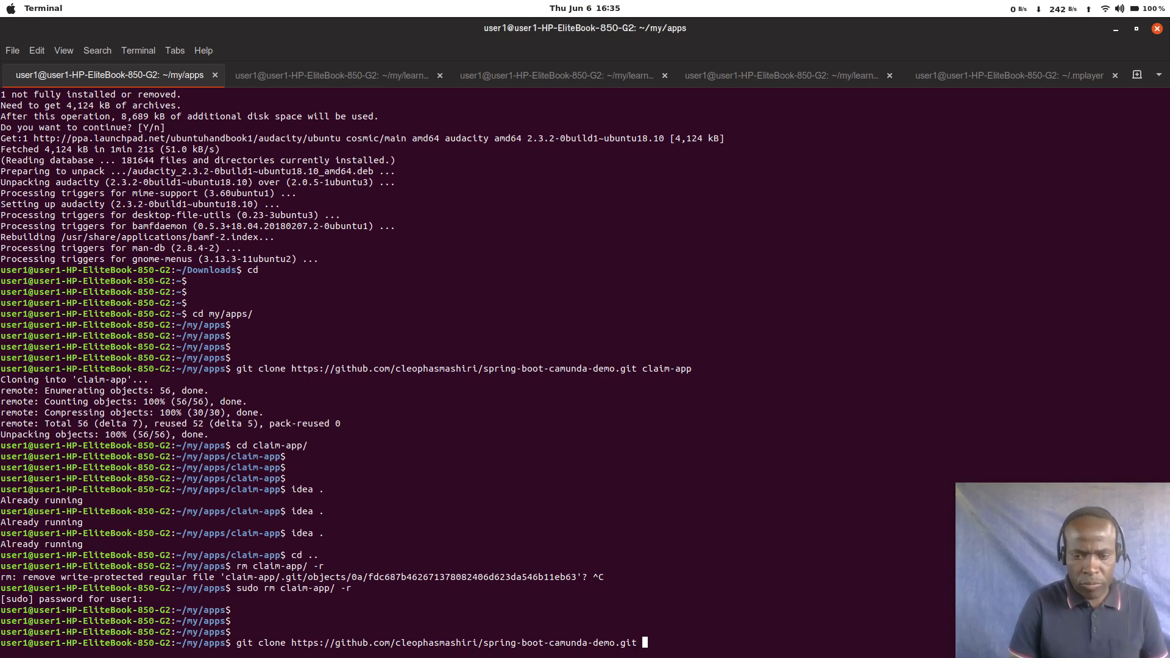
pyautogui.write('im')
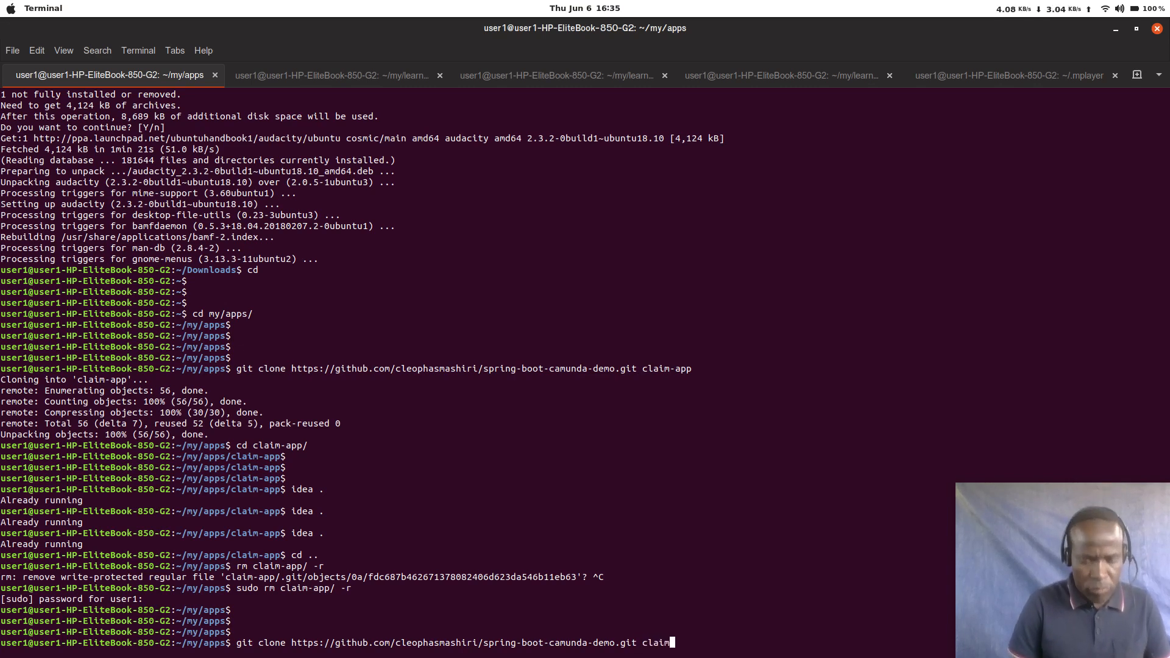
pyautogui.write('s')
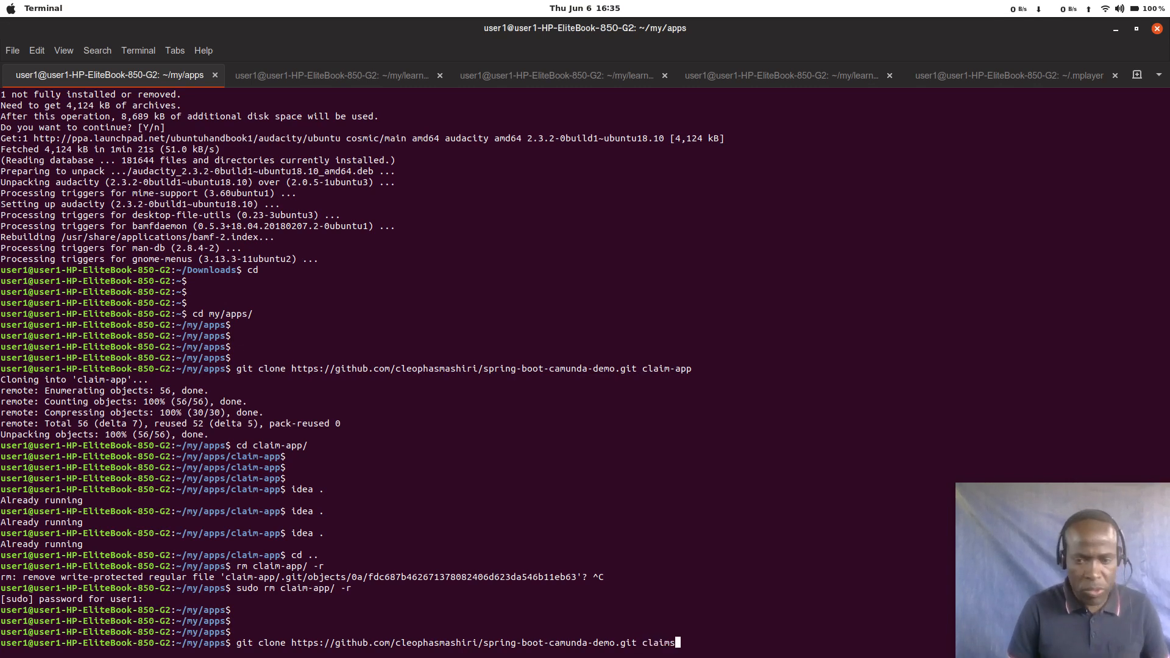
pyautogui.press('Return')
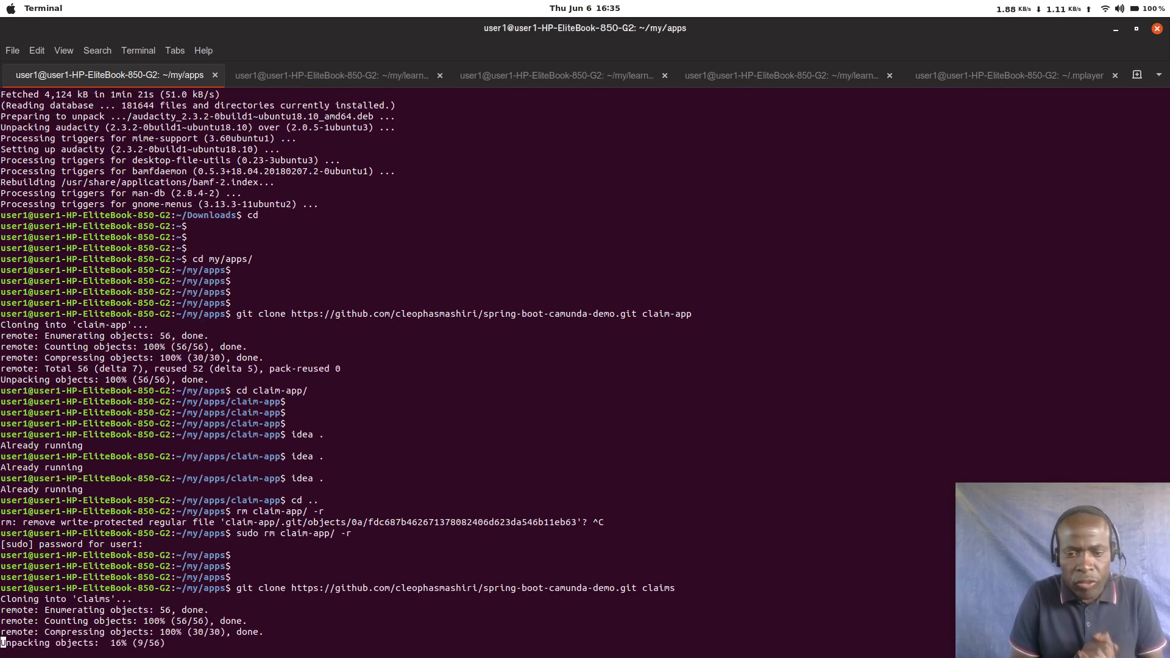
# Step: Change into the claims folder and open it in IntelliJ IDEA with "idea ."
pyautogui.write('cd ')
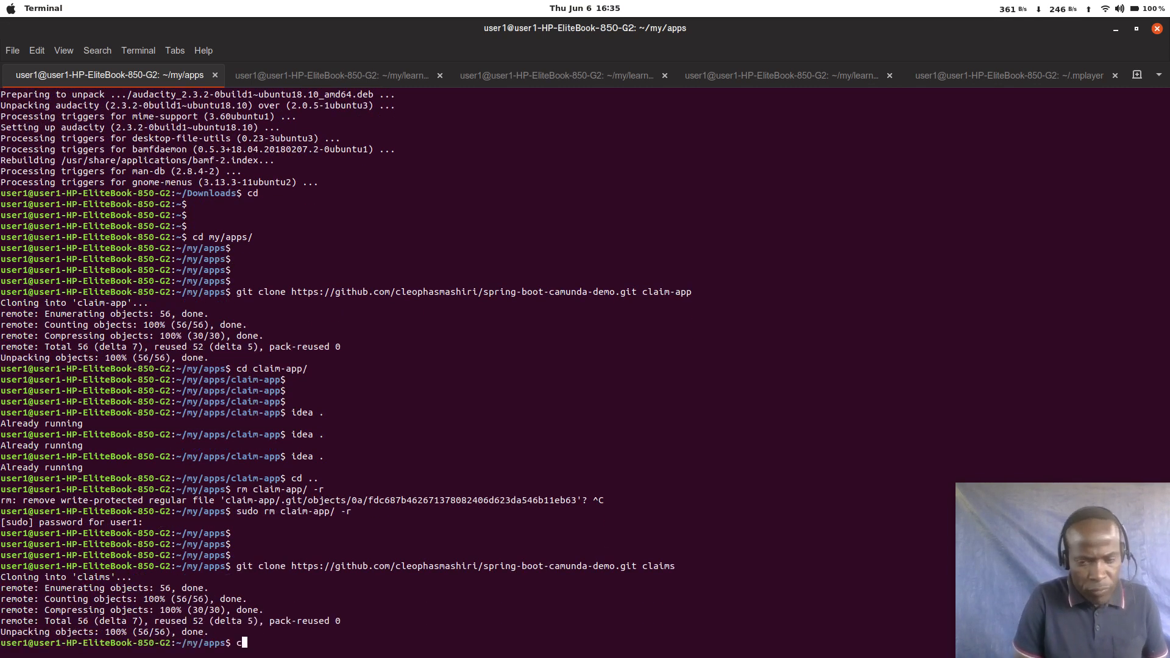
pyautogui.write('cla')
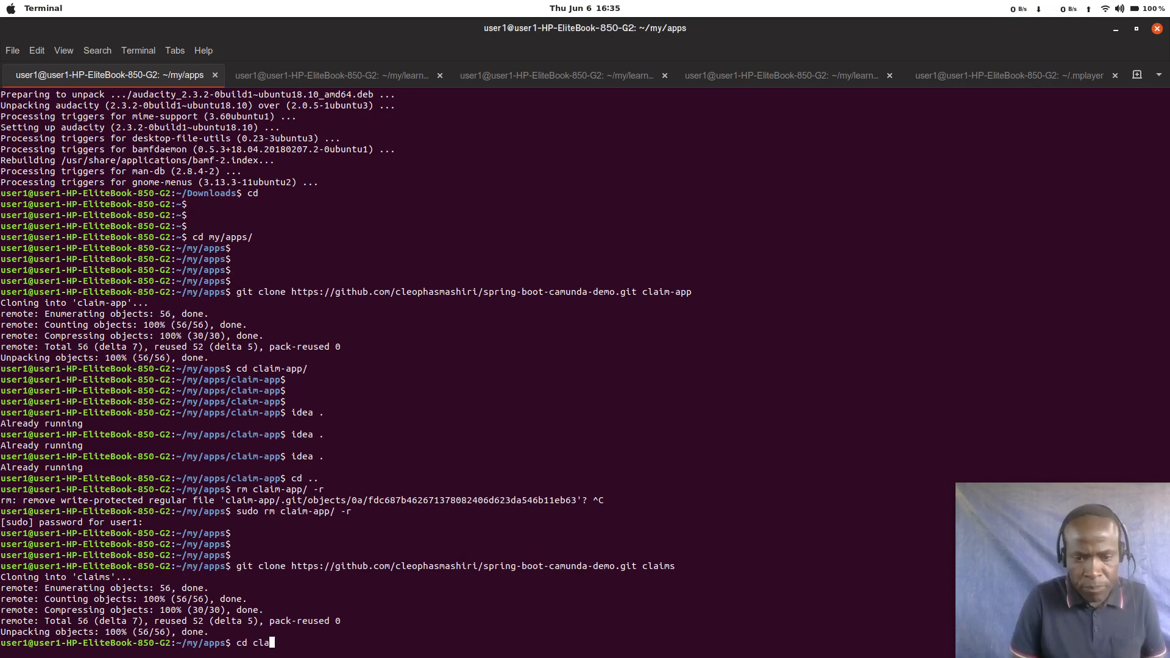
pyautogui.press('Tab')
pyautogui.press('Return')
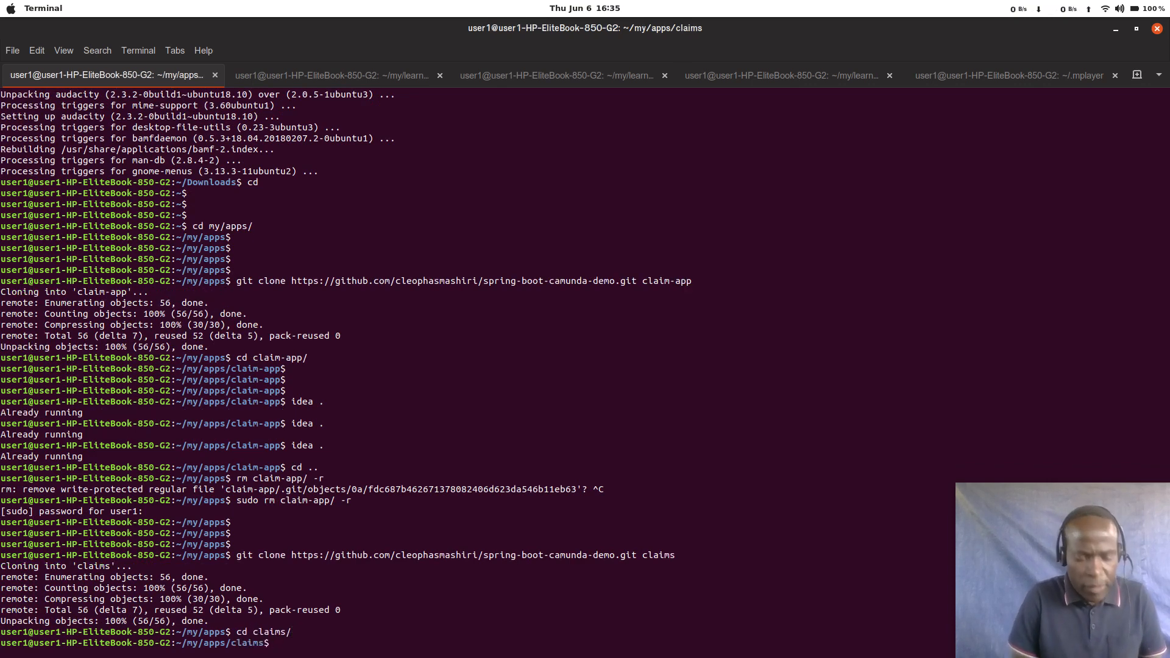
pyautogui.write('idea ')
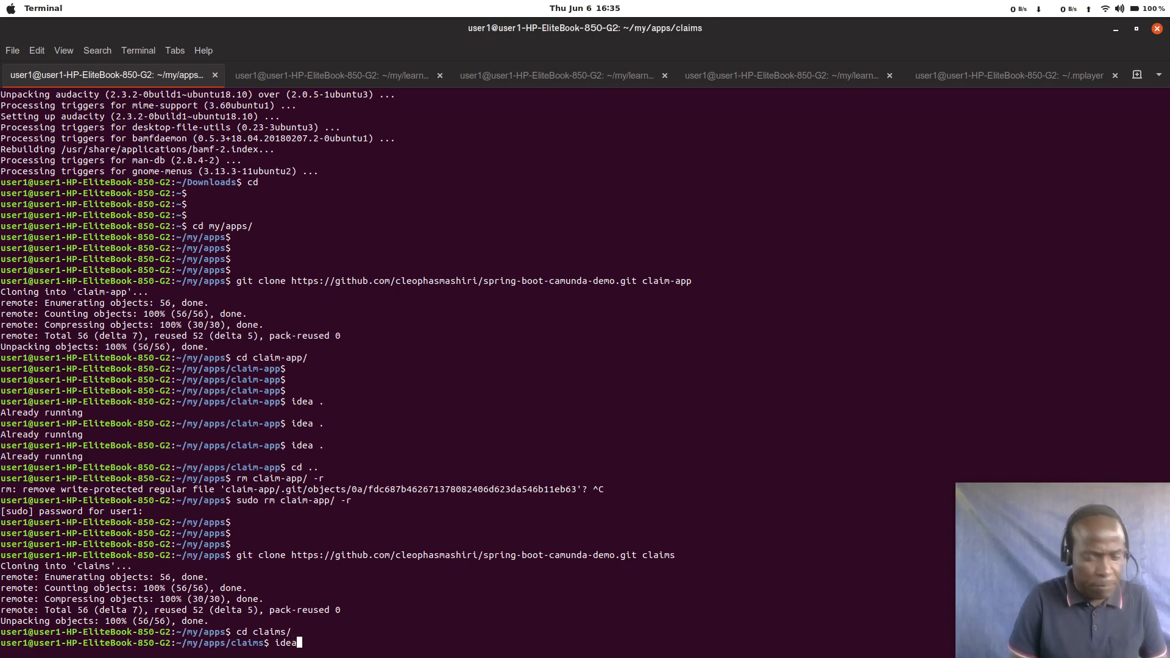
pyautogui.write('.')
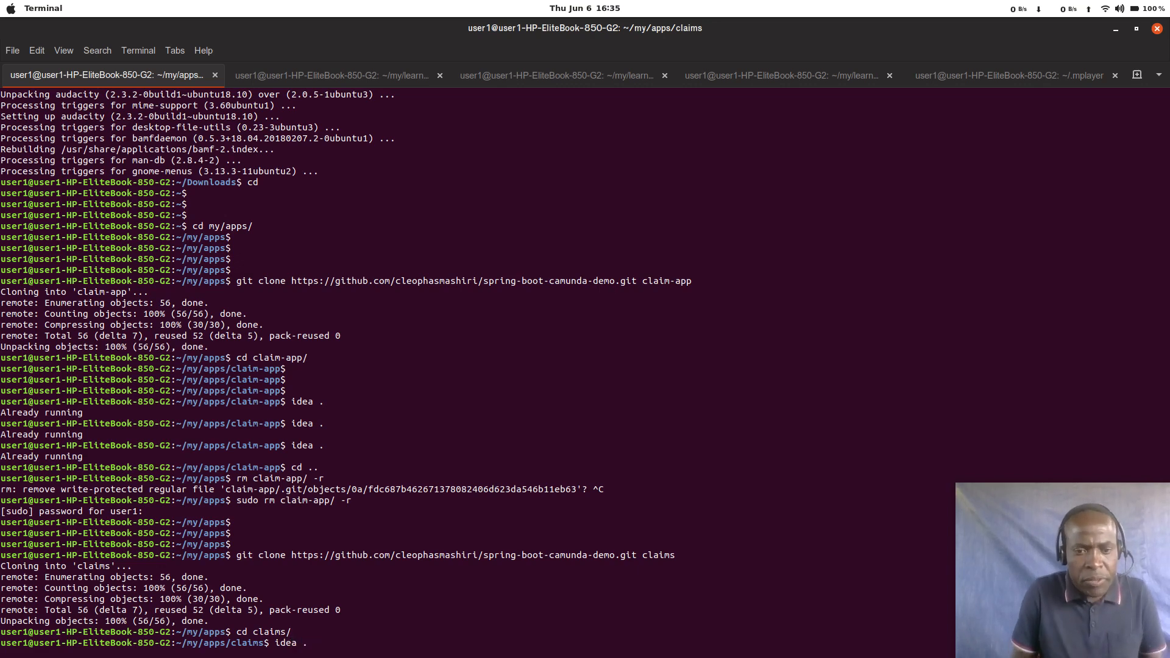
pyautogui.press('Return')
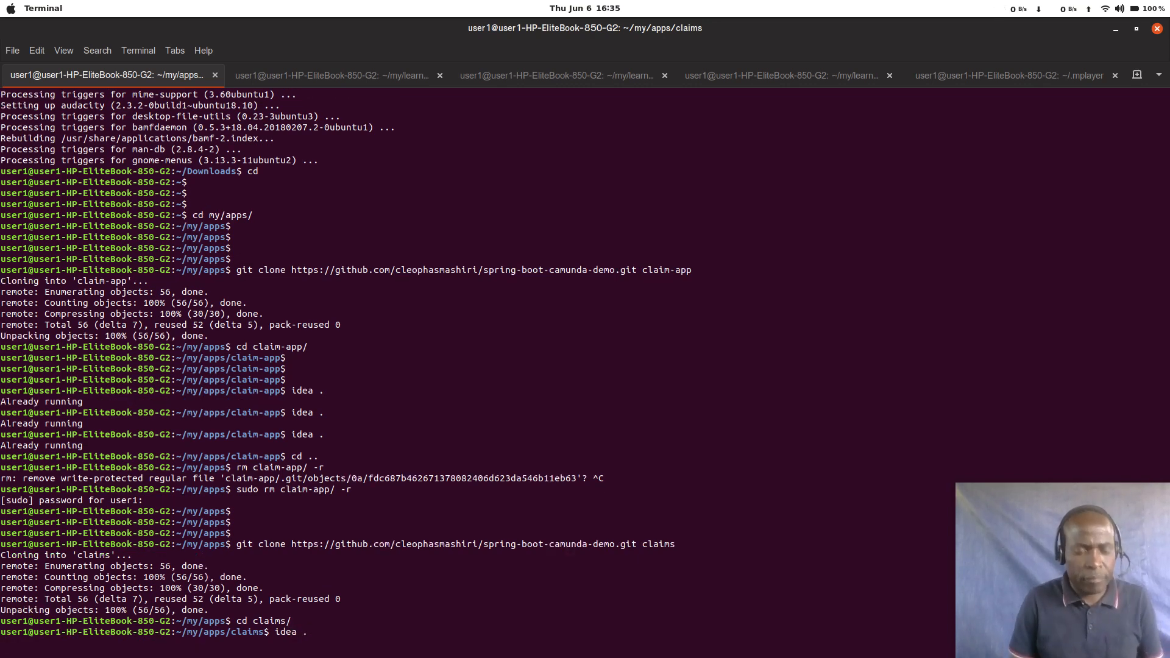
# Step: Switch to the IntelliJ IDEA window of the spring-boot-camunda-demo project in ~/my/apps/claims
pyautogui.hotkey('alt', 'Tab')
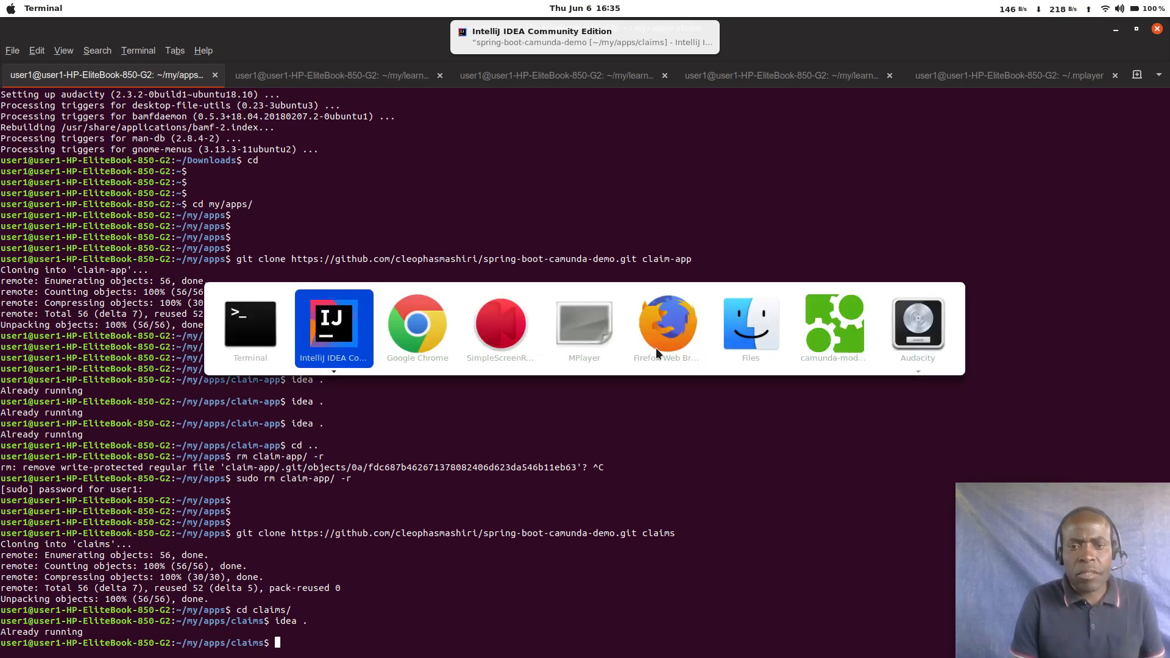
pyautogui.moveTo(657, 350)
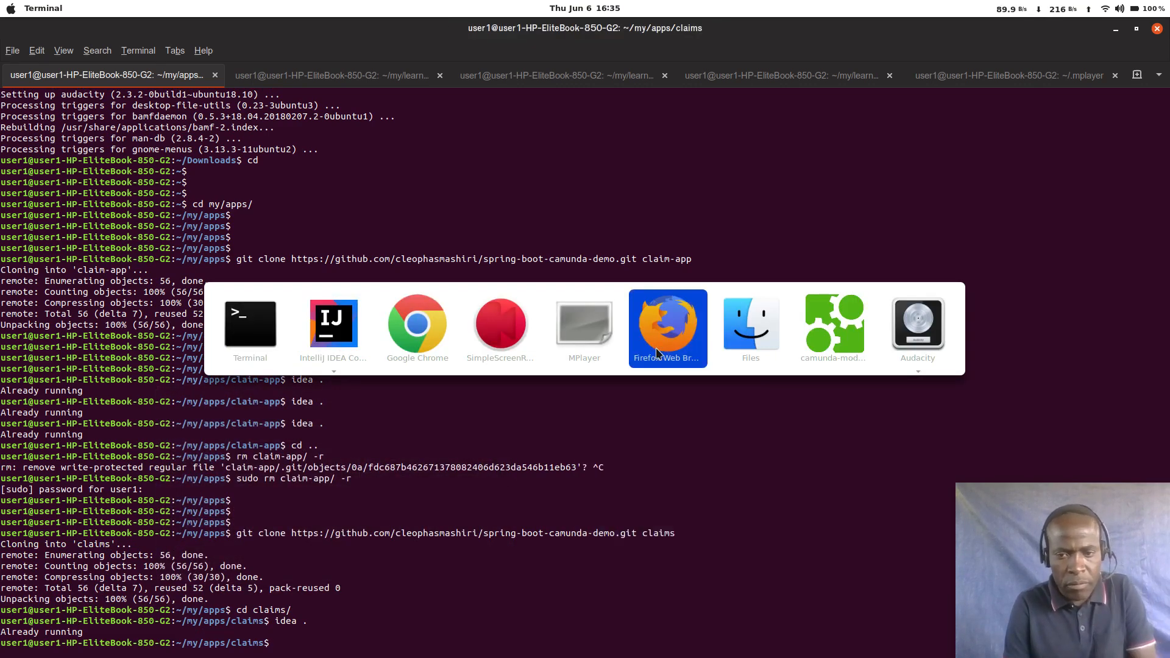
pyautogui.hotkey('alt', 'shift', 'Tab')
pyautogui.hotkey('alt', 'shift', 'Tab')
pyautogui.hotkey('alt', 'shift', 'Tab')
pyautogui.hotkey('alt', 'shift', 'Tab')
pyautogui.hotkey('alt', 'Down')
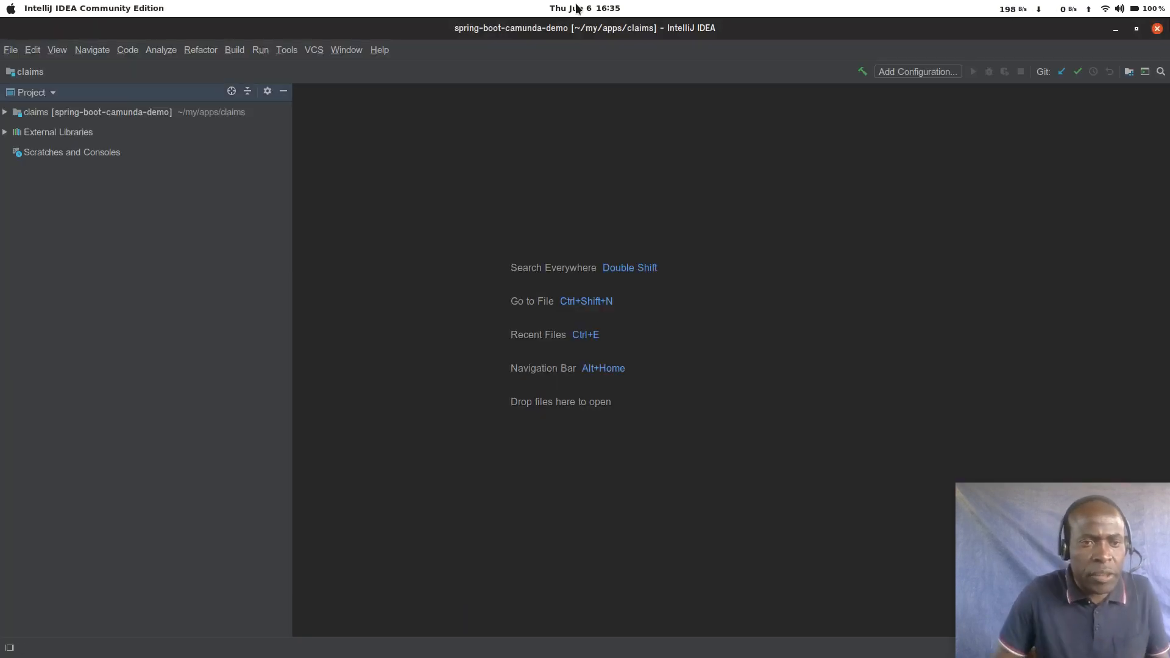
# Step: Expand the project root and rename the spring-boot-camunda-demo module to claims
pyautogui.doubleClick(108, 114)
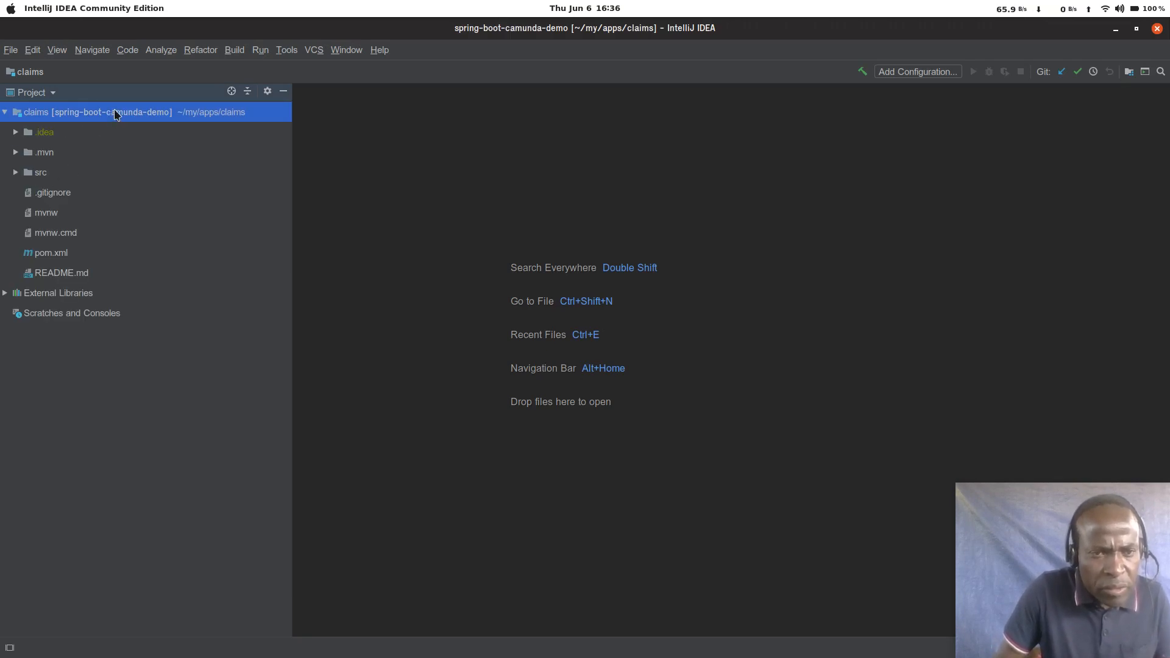
pyautogui.rightClick(116, 114)
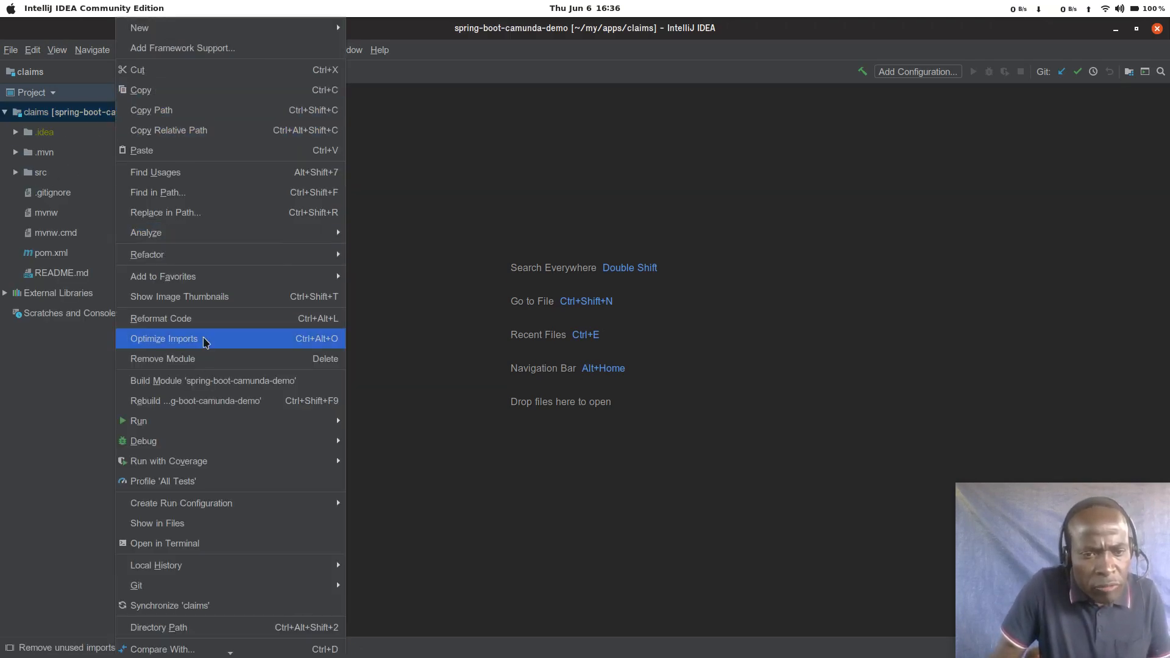
pyautogui.moveTo(210, 255)
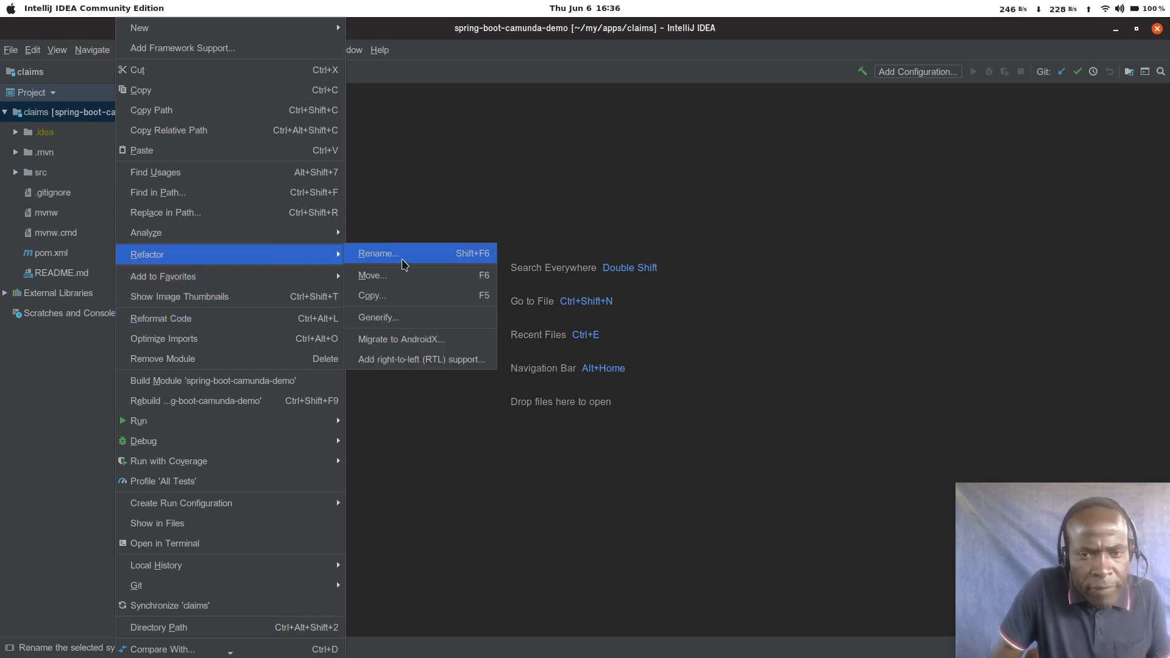
pyautogui.click(403, 263)
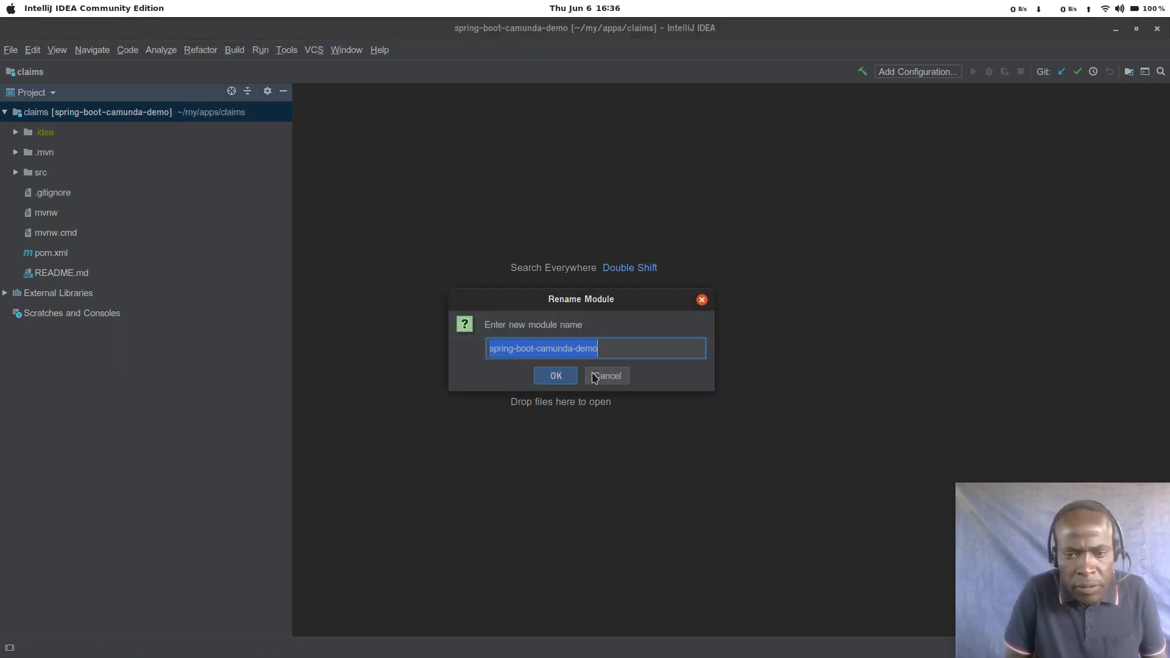
pyautogui.write('claims')
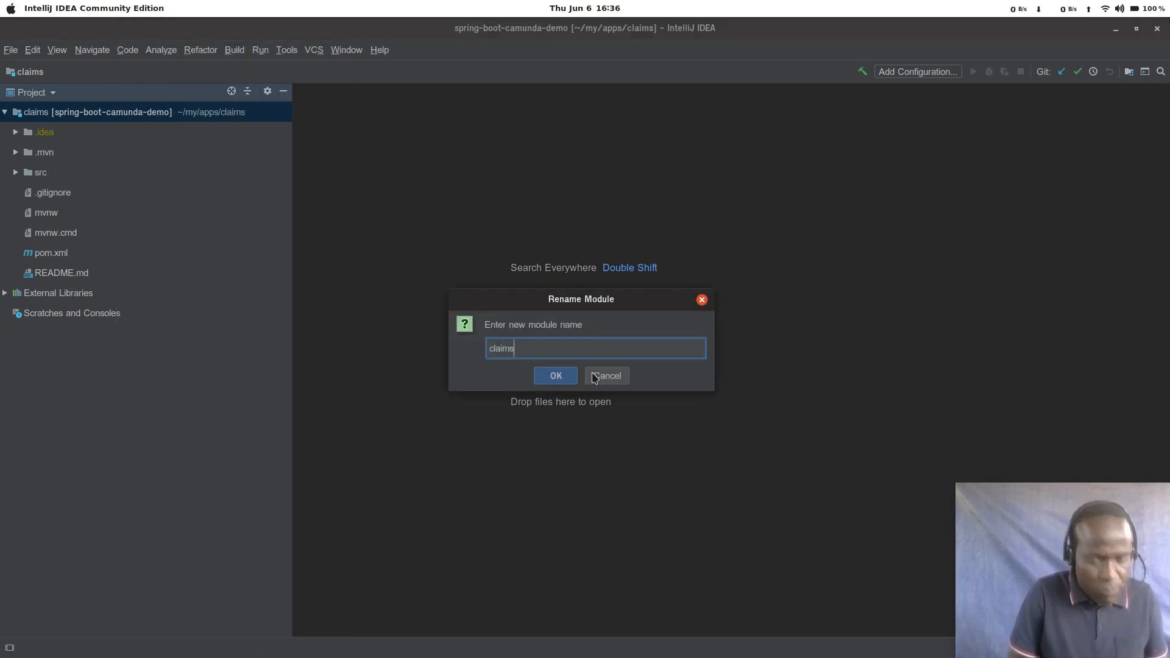
pyautogui.press('Return')
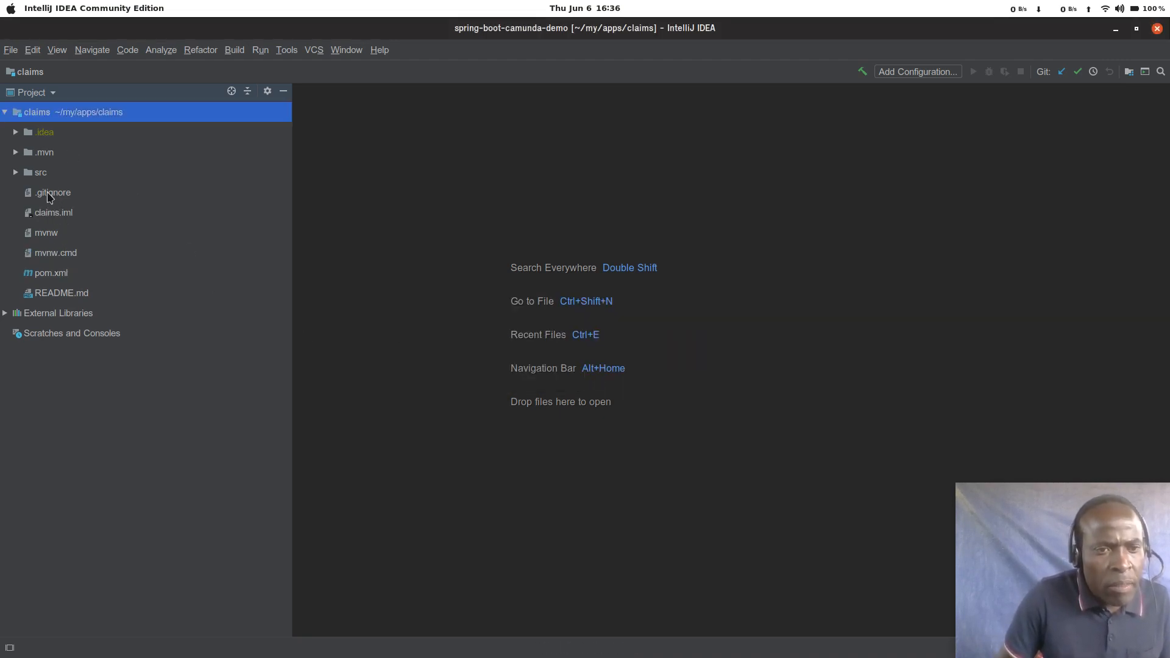
# Step: Expand the src, main and resources folders in the claims project tree
pyautogui.doubleClick(41, 173)
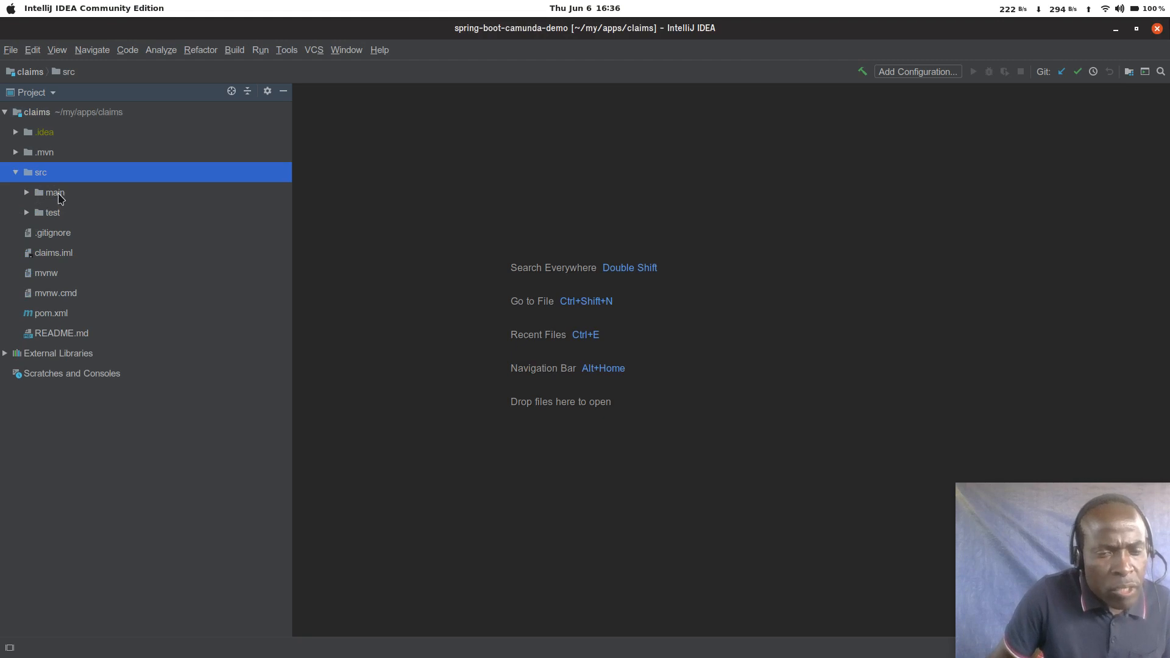
pyautogui.doubleClick(58, 194)
pyautogui.doubleClick(73, 235)
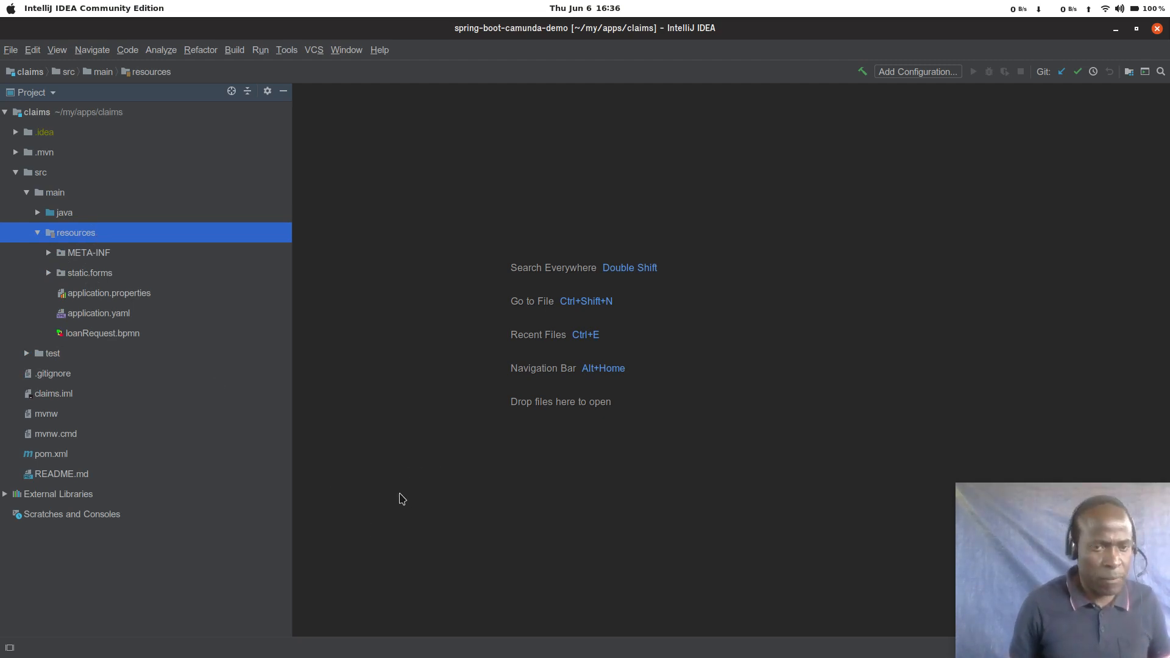
# Step: Switch to Camunda Modeler and create a new BPMN diagram
pyautogui.hotkey('alt', 'Tab')
pyautogui.hotkey('alt', 'Tab')
pyautogui.hotkey('alt', 'Tab')
pyautogui.hotkey('alt', 'Tab')
pyautogui.hotkey('alt', 'Tab')
pyautogui.hotkey('alt', 'Tab')
pyautogui.hotkey('alt', 'Tab')
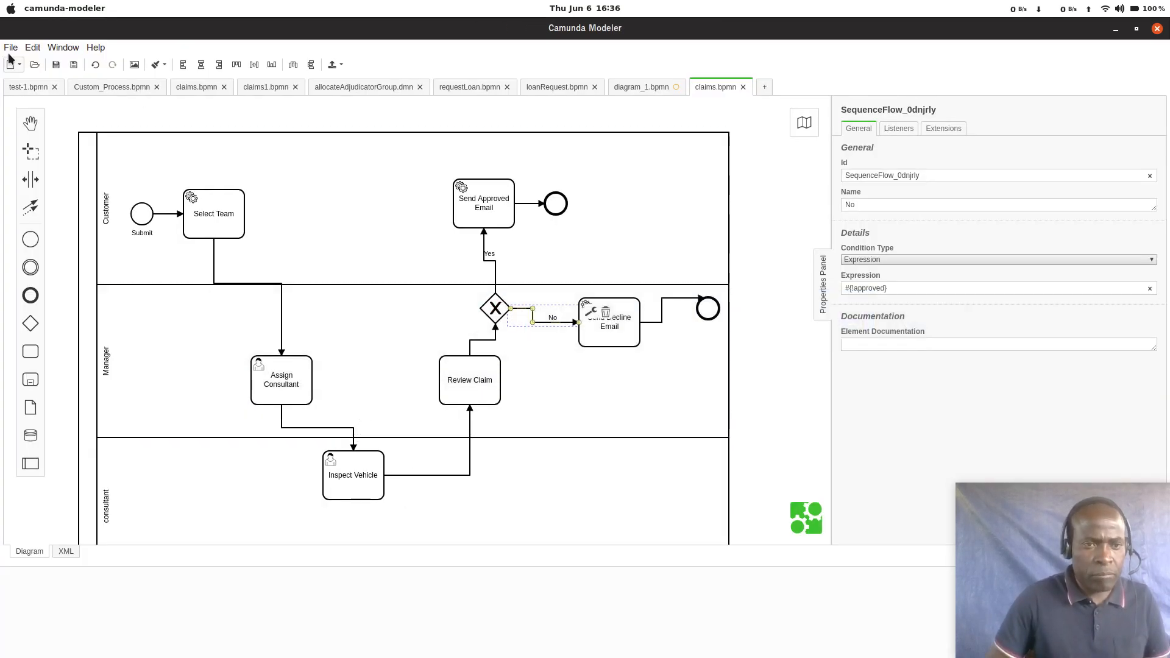
pyautogui.click(10, 48)
pyautogui.moveTo(24, 67)
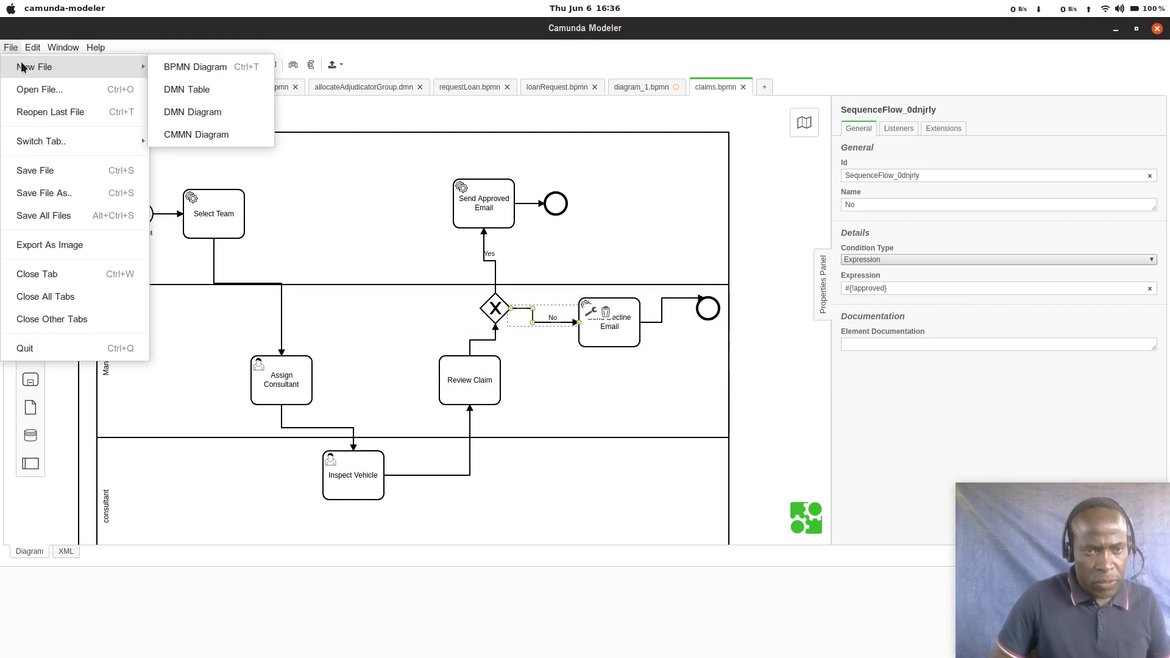
pyautogui.click(233, 72)
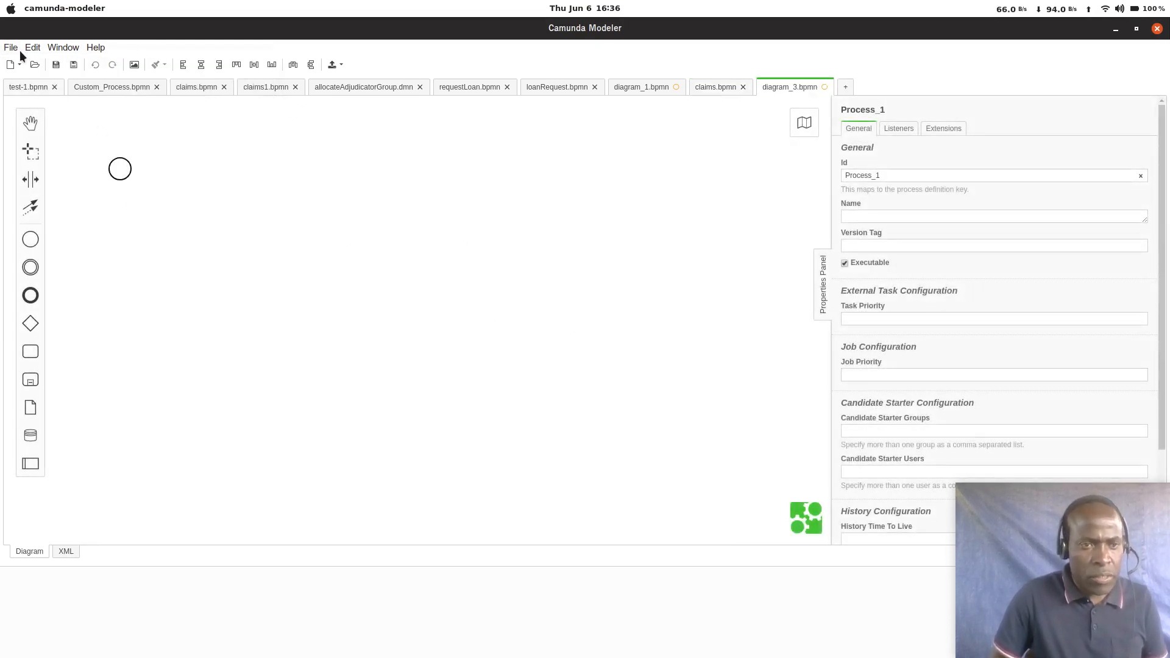
# Step: Start saving the new diagram and browse to the my/apps/claims/src/main/resources folder
pyautogui.click(56, 64)
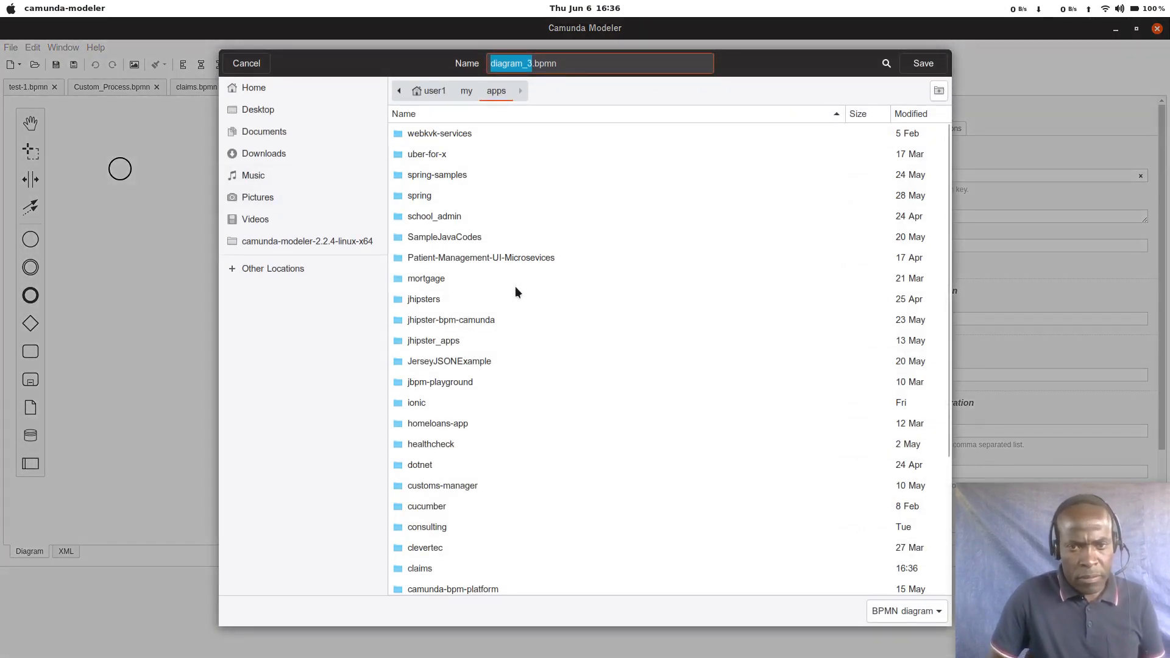
pyautogui.click(467, 90)
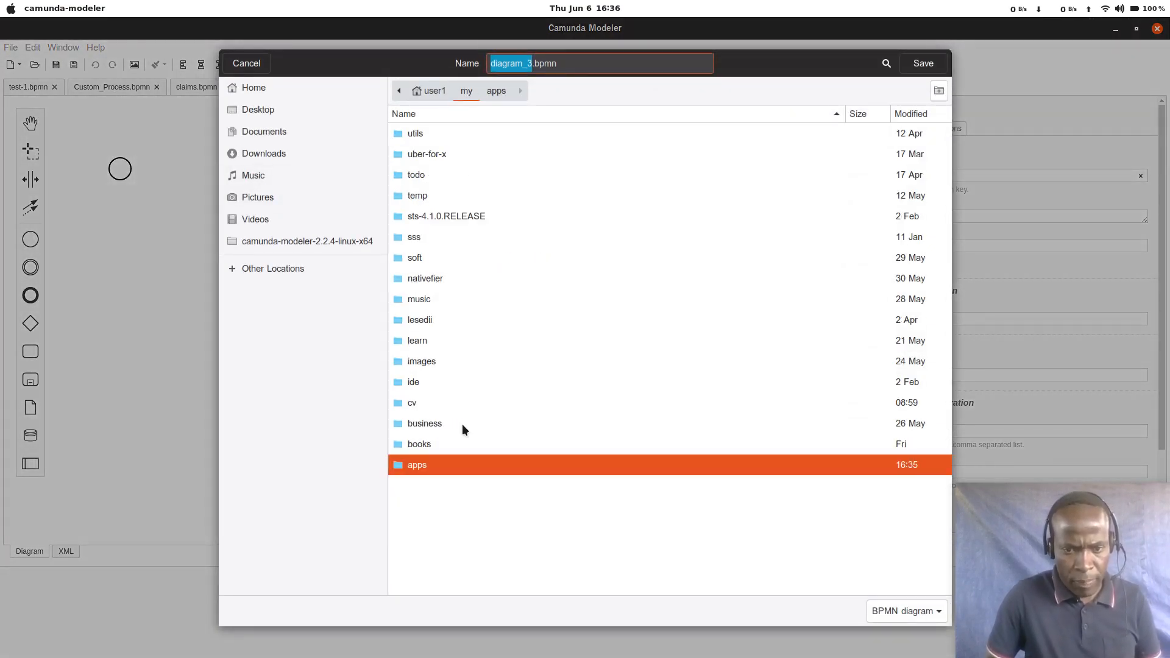
pyautogui.doubleClick(415, 466)
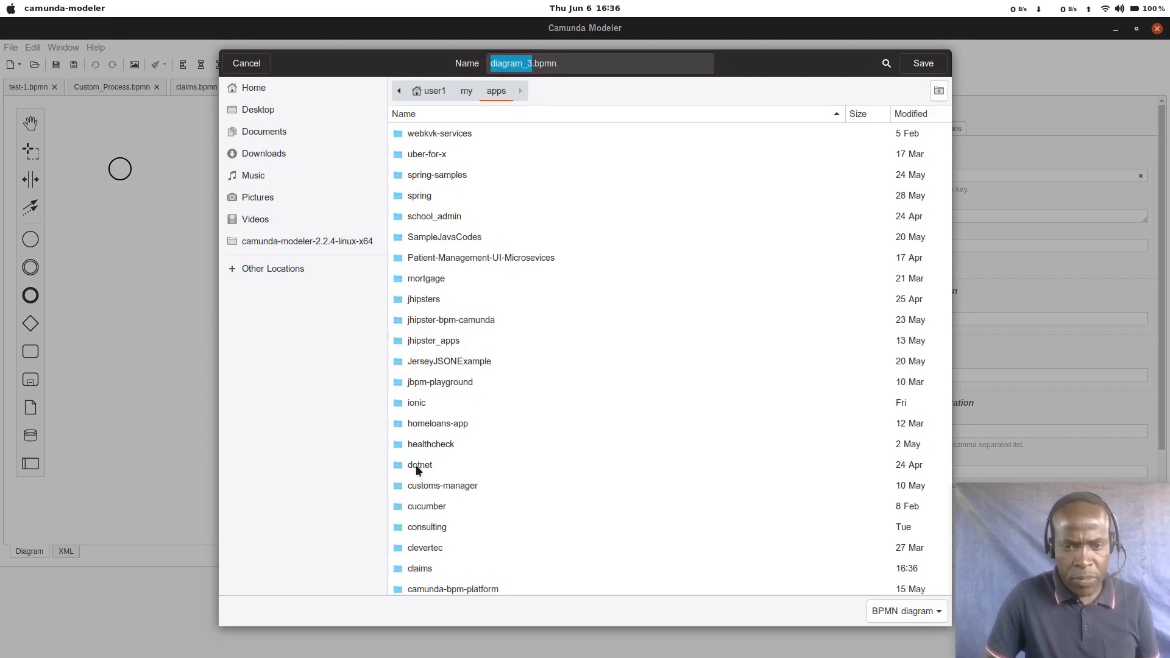
pyautogui.scroll(-3, 440, 460)
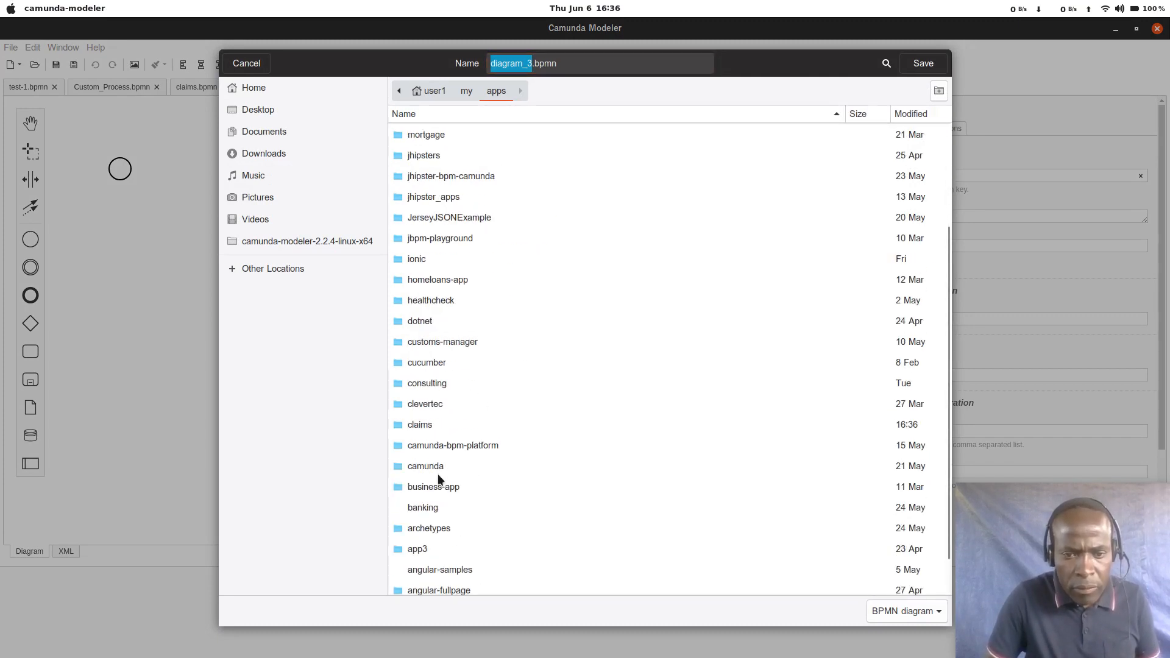
pyautogui.doubleClick(424, 425)
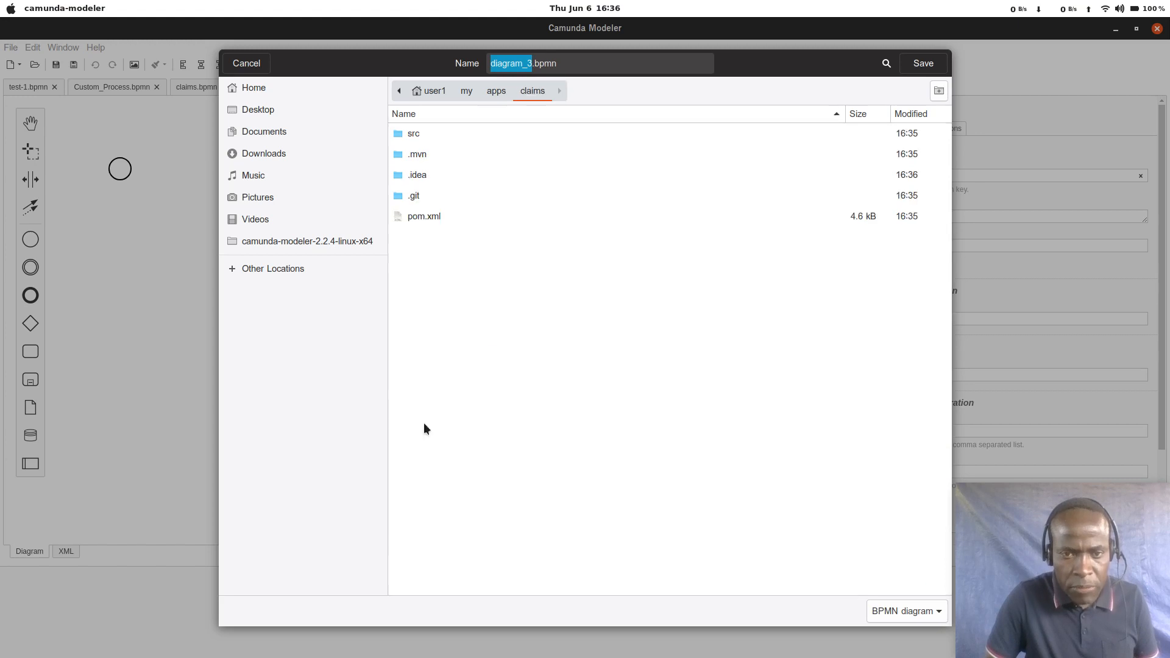
pyautogui.doubleClick(414, 133)
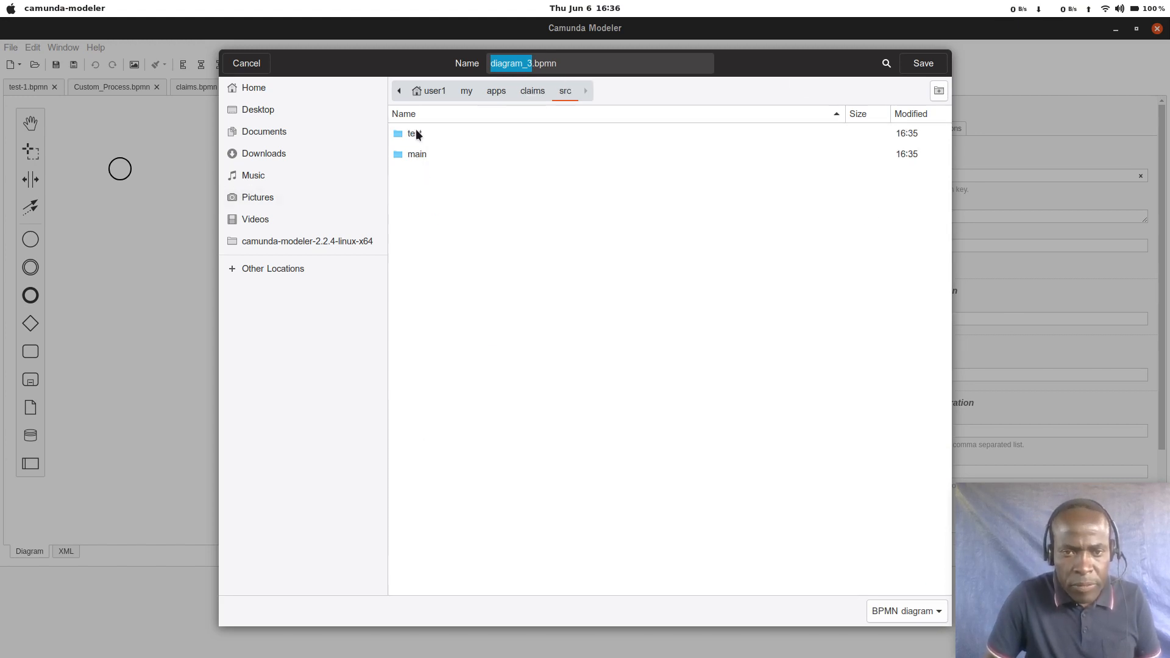
pyautogui.doubleClick(417, 154)
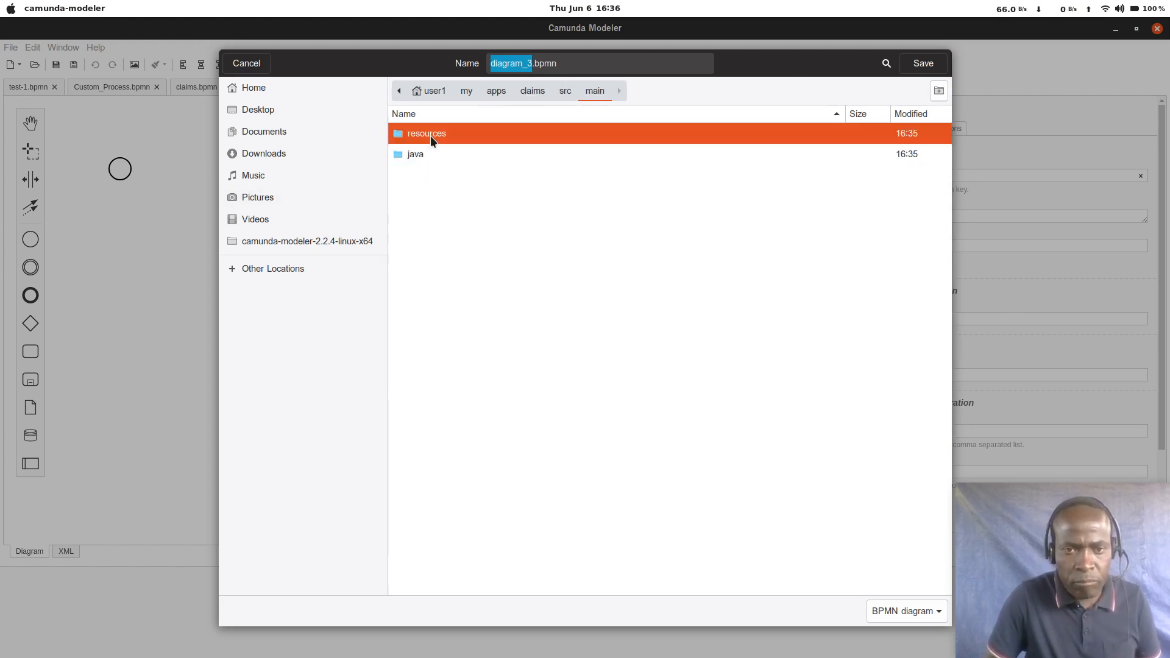
pyautogui.doubleClick(430, 135)
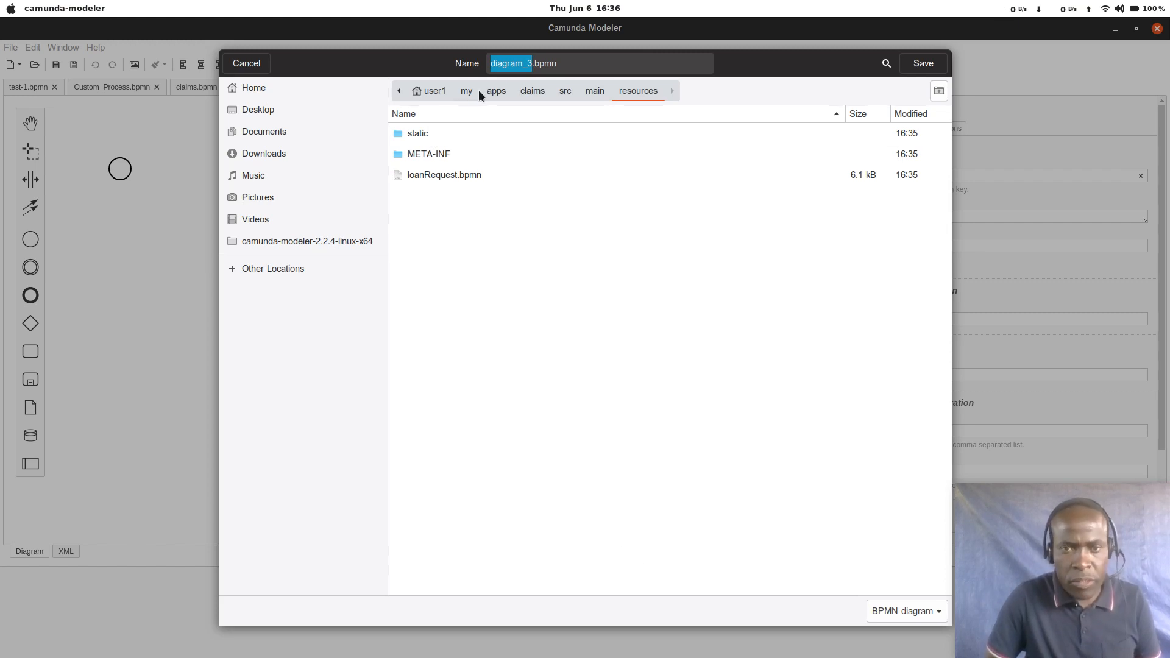
# Step: Name the diagram file claims.bpmn and save it in the resources folder
pyautogui.click(515, 63)
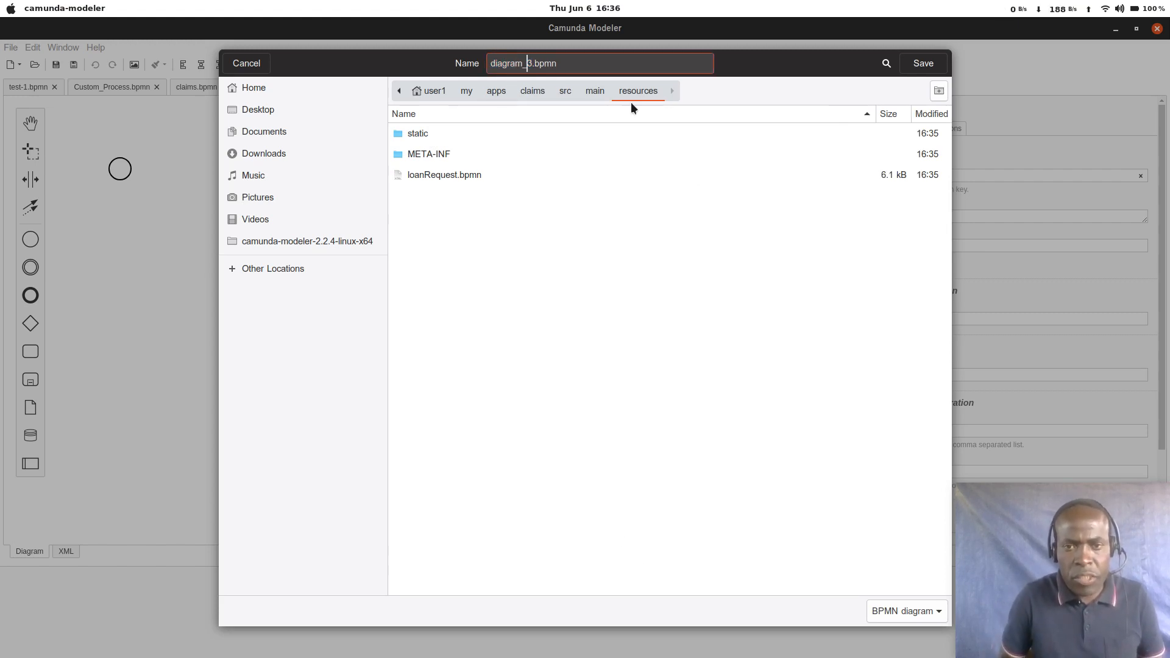
pyautogui.press('Right')
pyautogui.press('Right')
pyautogui.press('Right')
pyautogui.press('BackSpace')
pyautogui.hotkey('ctrl', 'BackSpace')
pyautogui.write('cla')
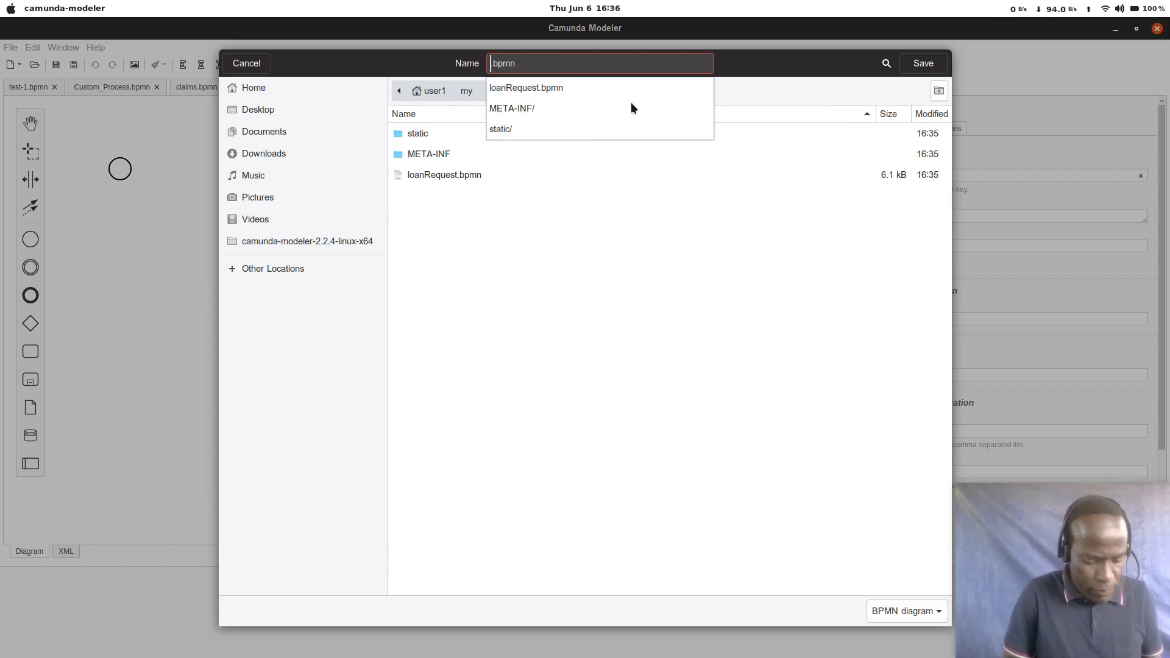
pyautogui.write('ims')
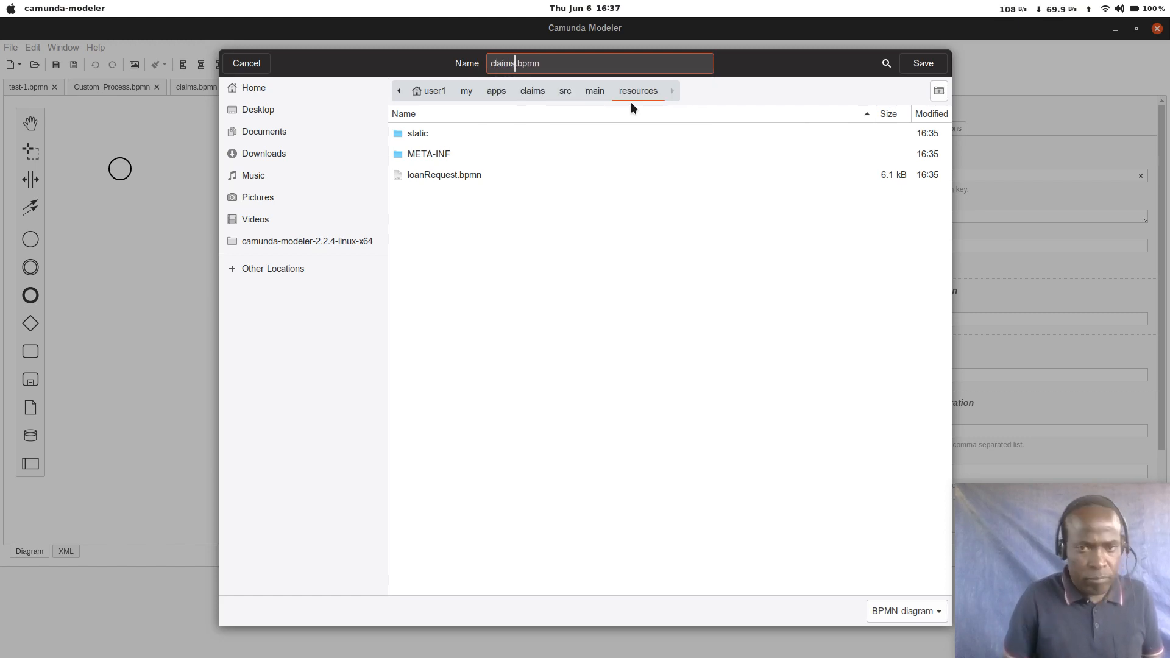
pyautogui.press('Return')
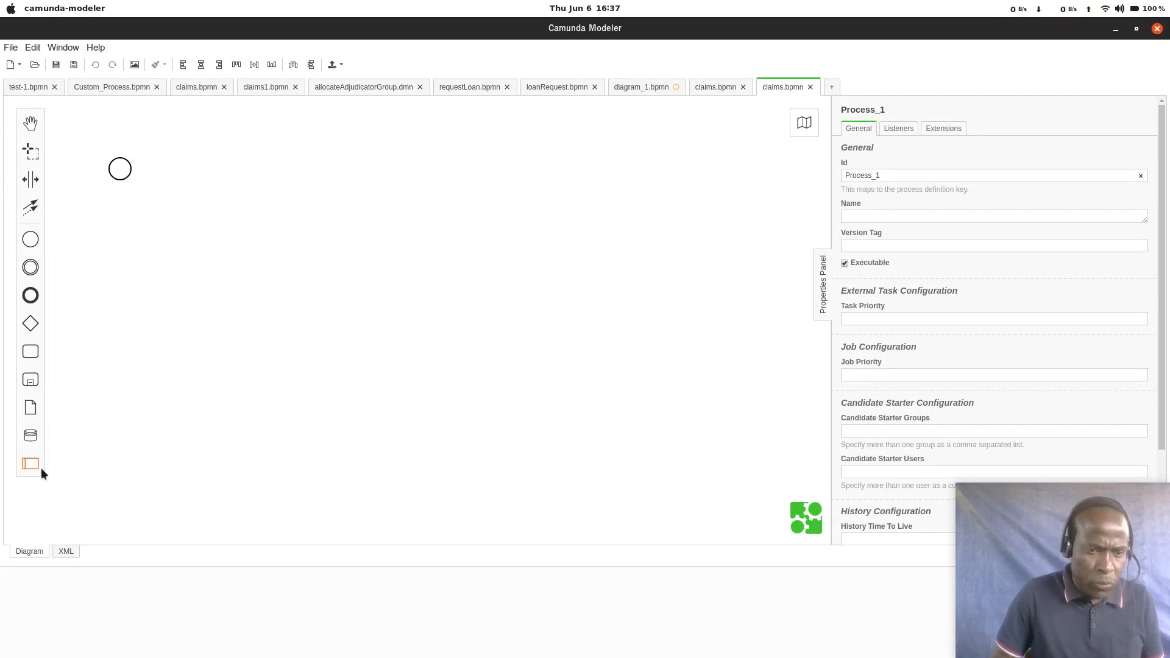
# Step: Place a pool on the canvas so that it encloses the start event
pyautogui.moveTo(33, 462); pyautogui.dragTo(240, 253)
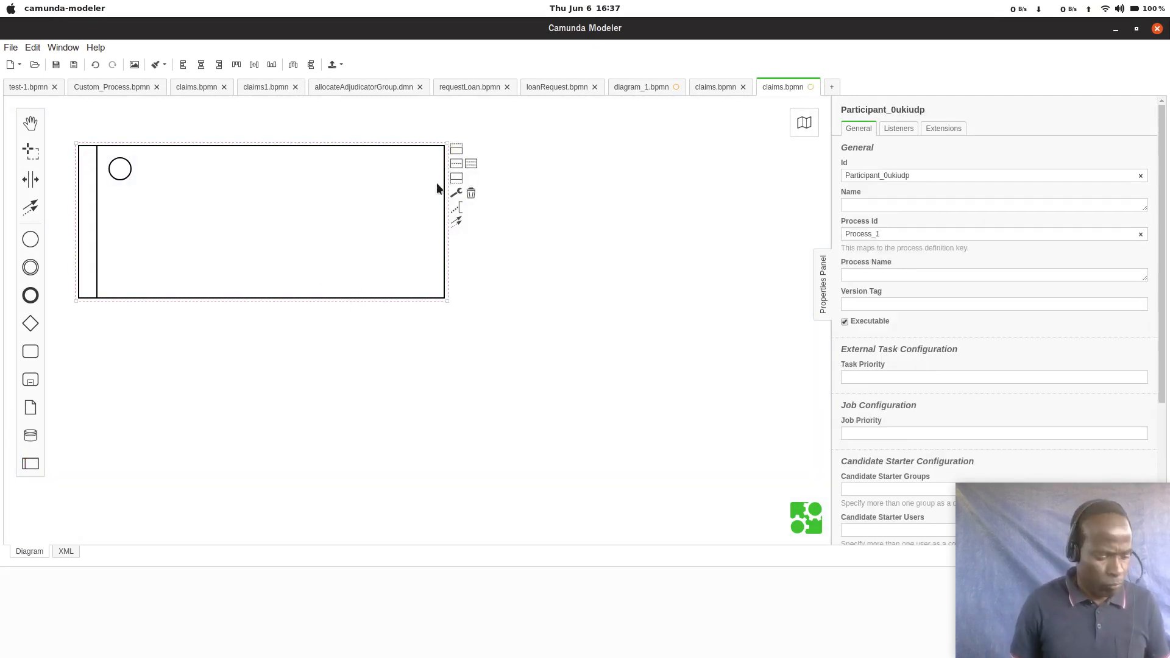
# Step: Switch to the insurance-claim-camunda-bpm window in IntelliJ IDEA and review the business case in README.md
pyautogui.hotkey('alt', 'Tab')
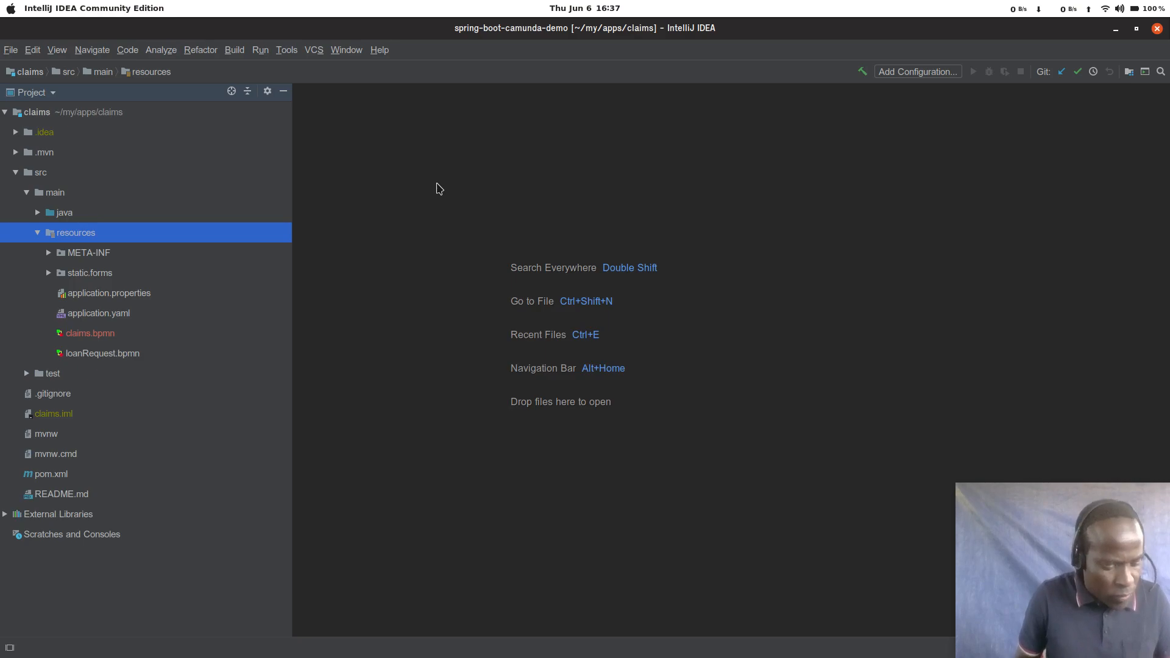
pyautogui.press('super')
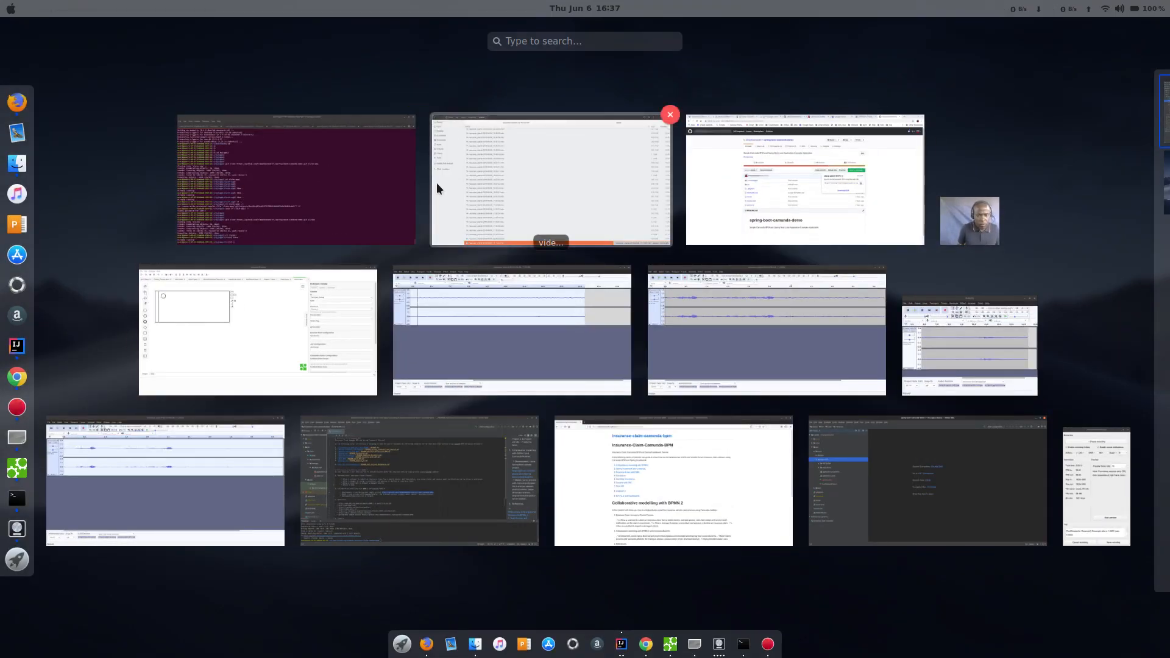
pyautogui.press('Left')
pyautogui.press('Return')
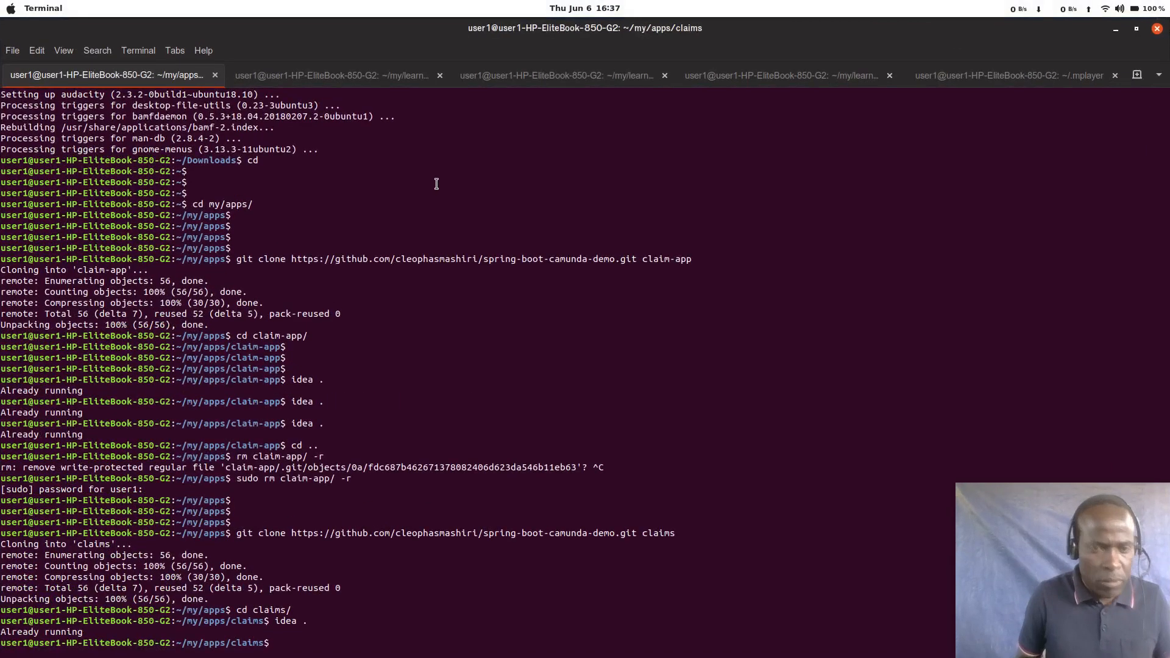
pyautogui.hotkey('alt', 'Tab')
pyautogui.hotkey('alt', 'shift', 'Tab')
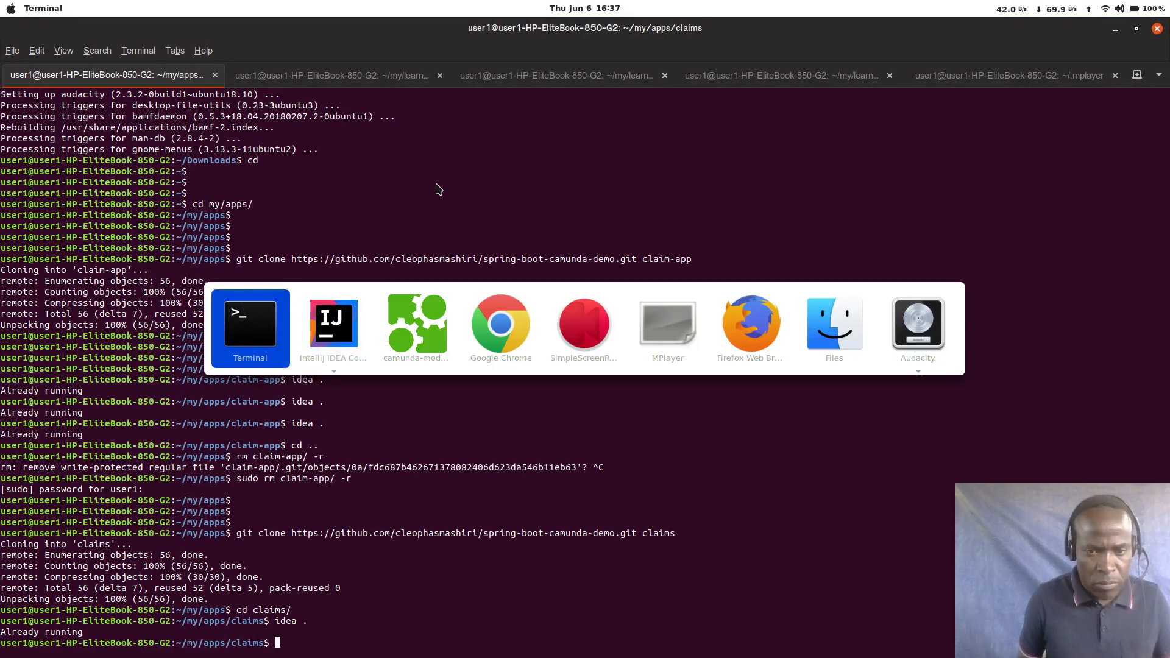
pyautogui.hotkey('alt', 'Tab')
pyautogui.hotkey('alt', 'Down')
pyautogui.hotkey('alt', 'Right')
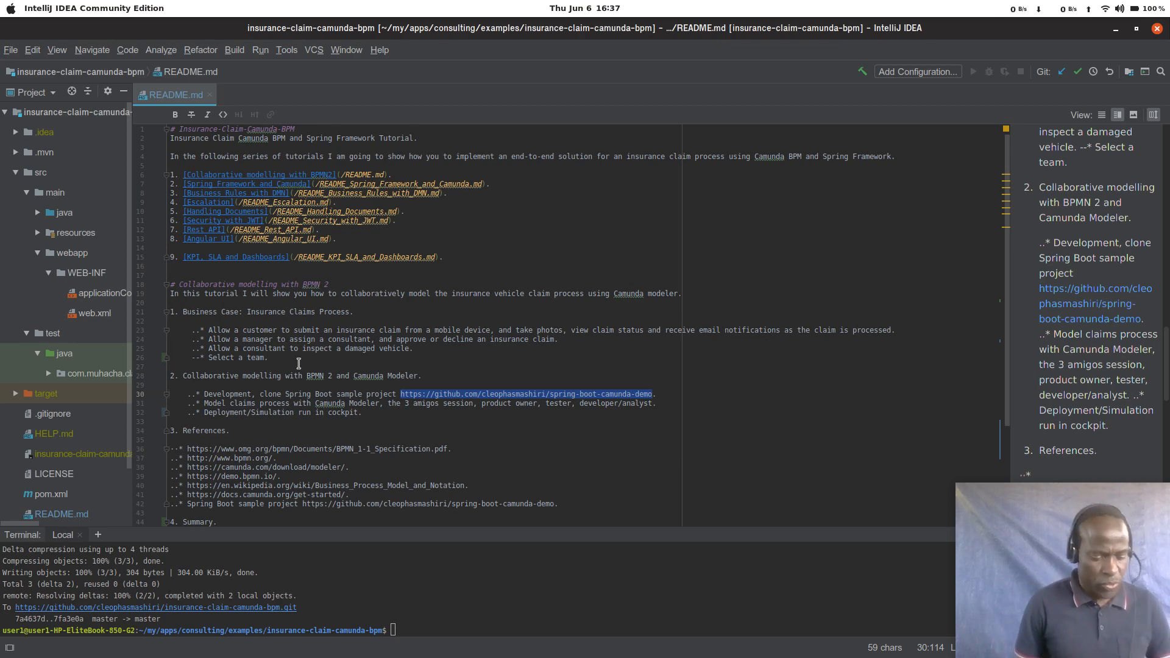
# Step: Switch back to Camunda Modeler and add two lanes below the pool's existing area
pyautogui.hotkey('alt', 'Tab')
pyautogui.hotkey('alt', 'Tab')
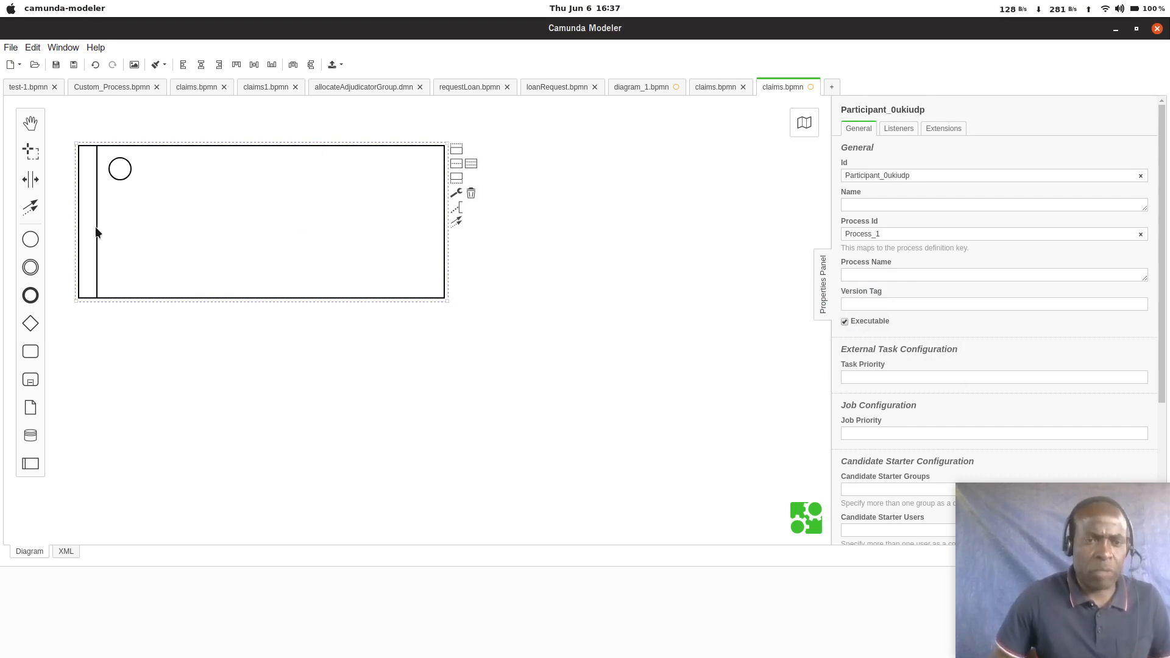
pyautogui.click(458, 178)
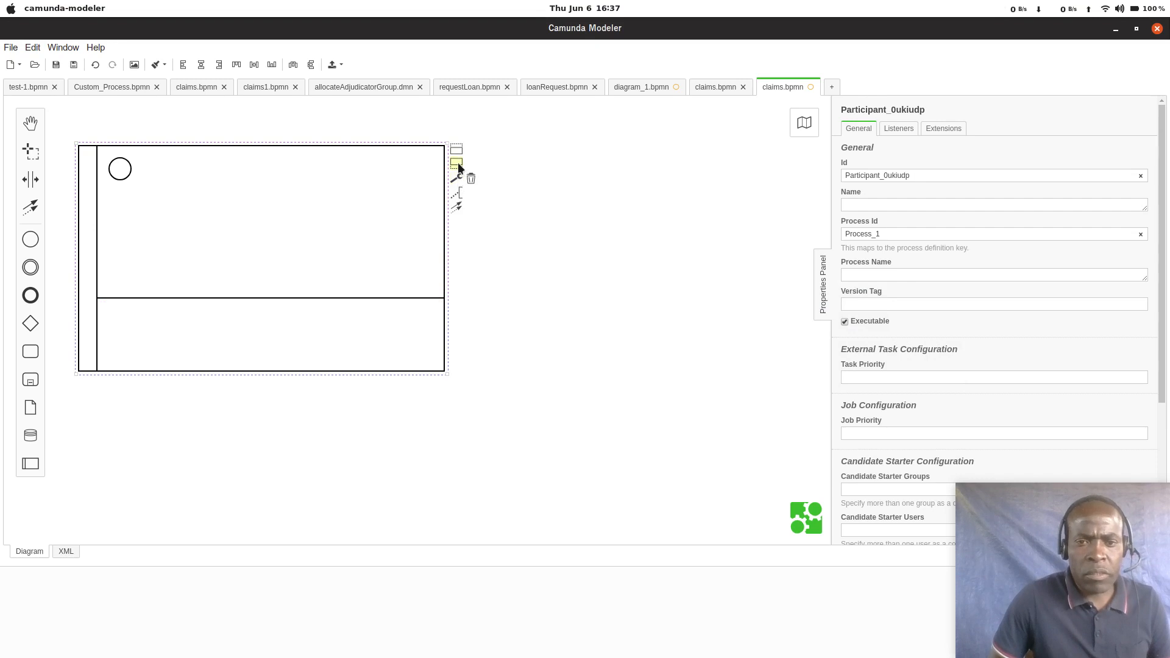
pyautogui.click(458, 164)
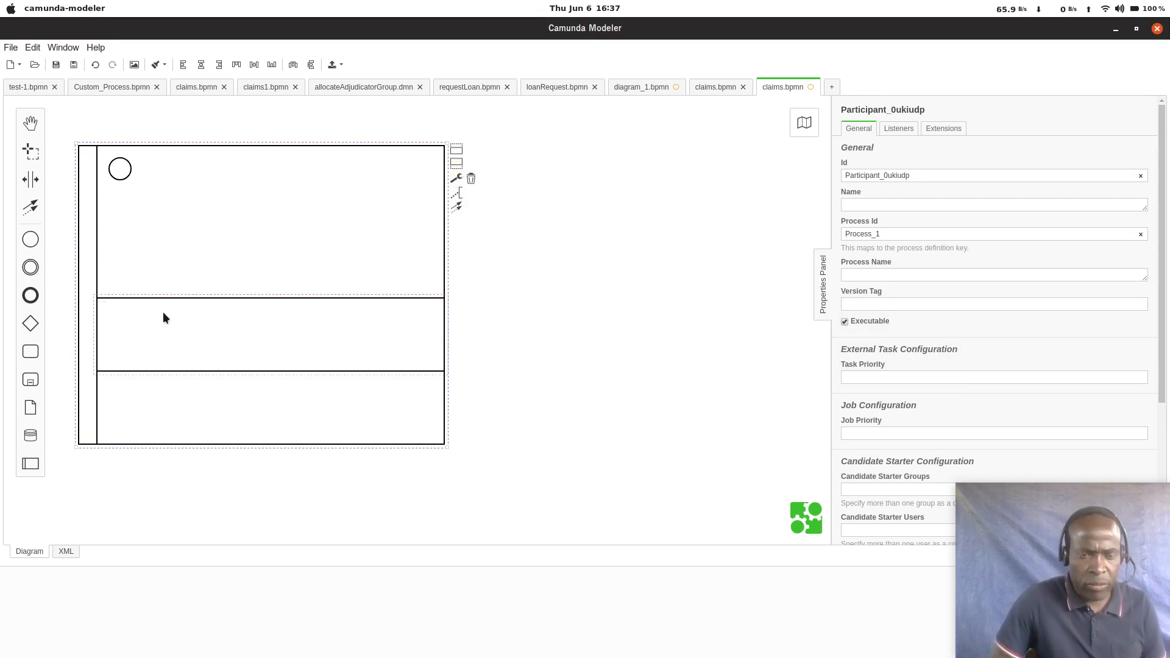
# Step: Name the pool's uppermost lane, which holds the start event, Customer
pyautogui.click(166, 246)
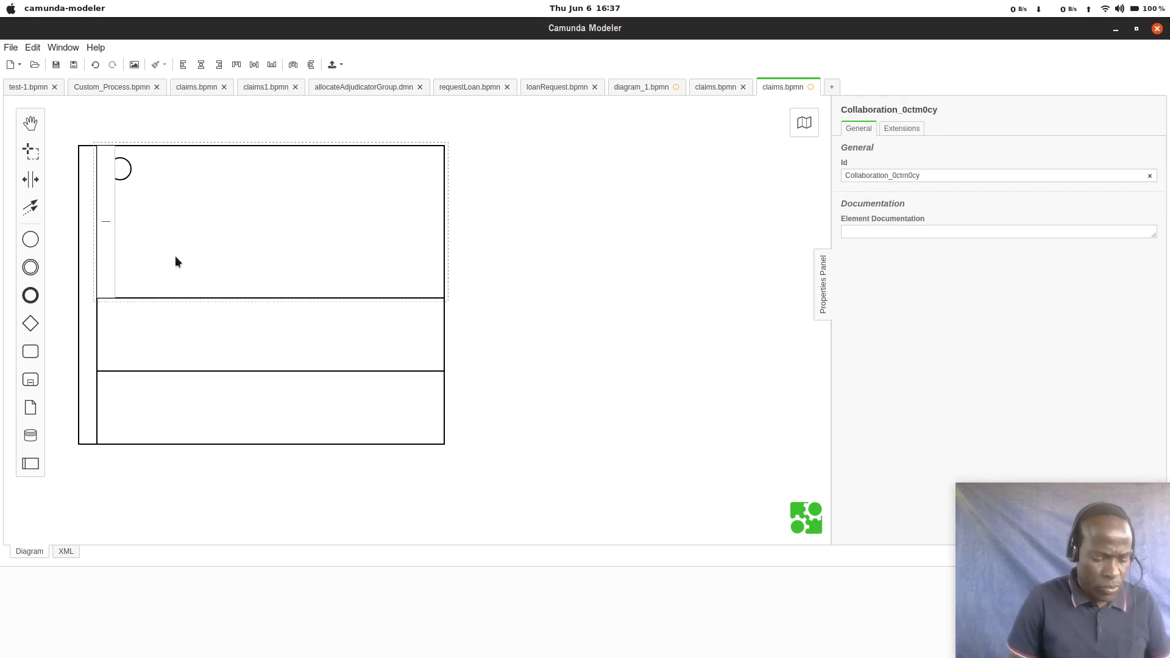
pyautogui.write('Custome')
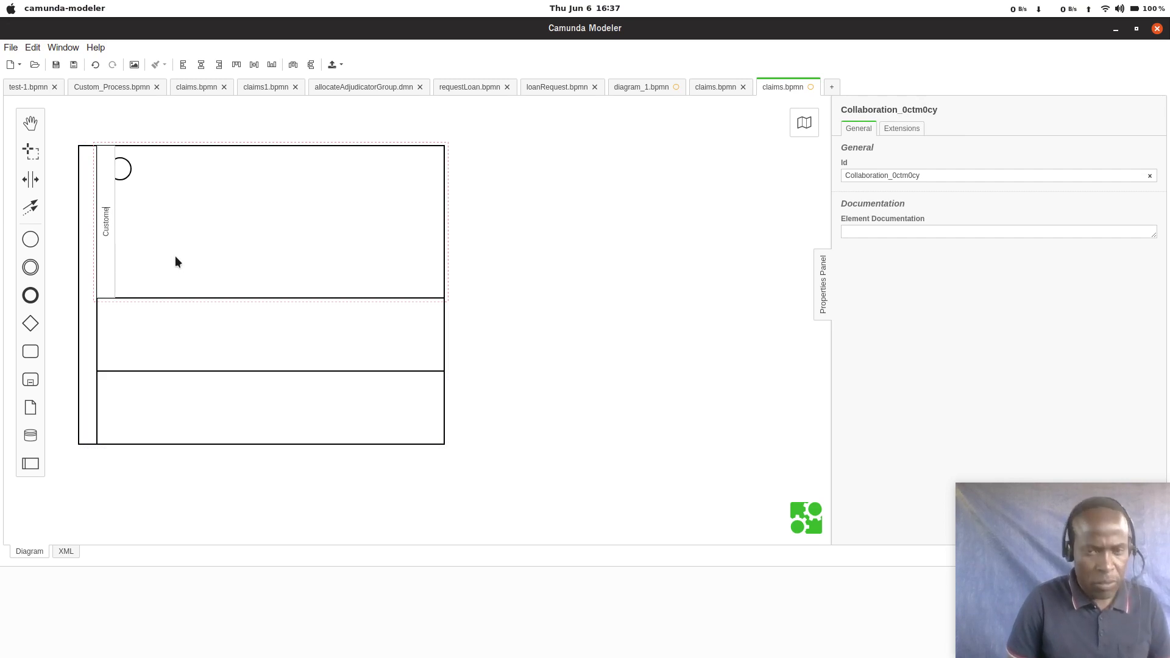
pyautogui.write('r')
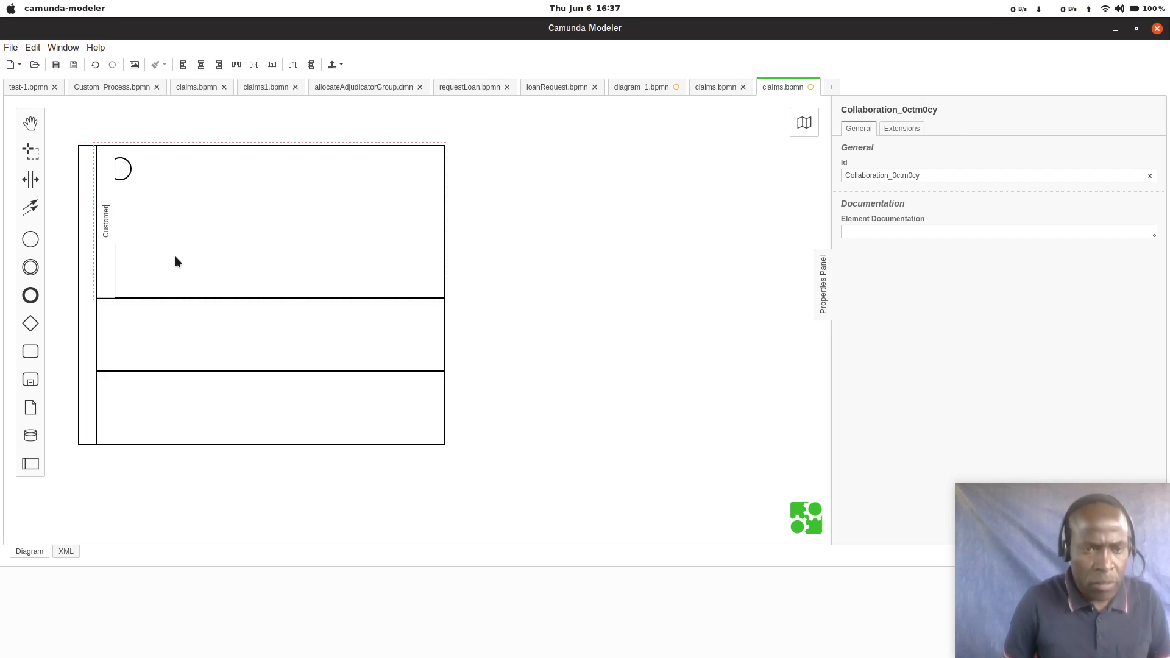
# Step: Name the pool's middle lane Manager
pyautogui.click(149, 329)
pyautogui.click(149, 329)
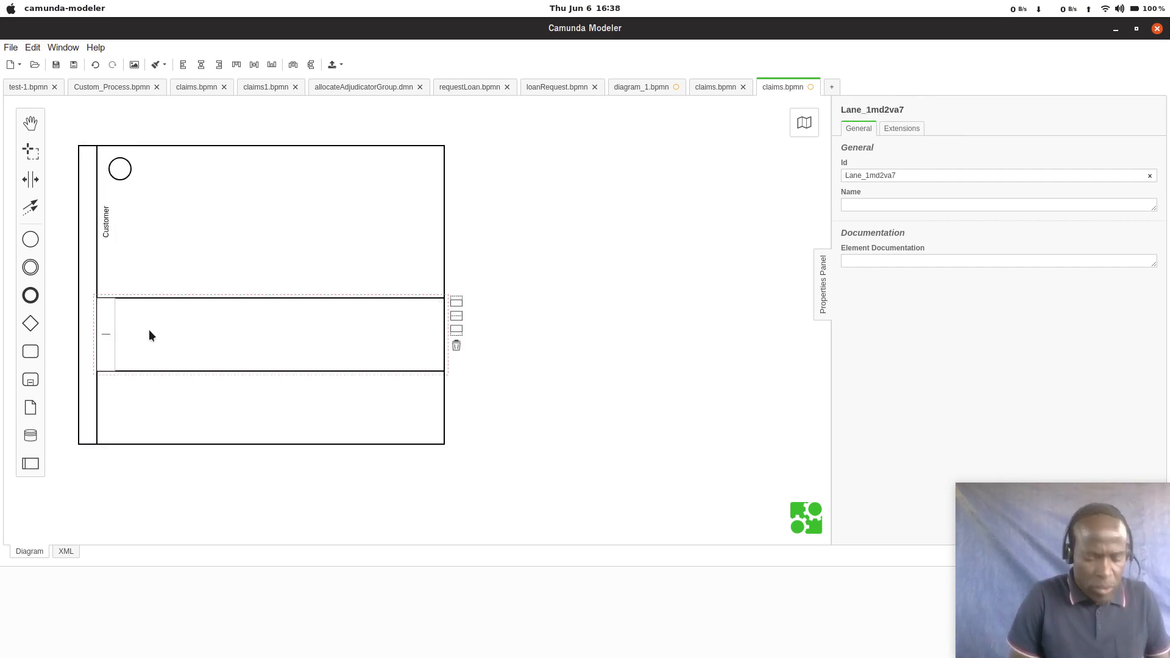
pyautogui.write('ma')
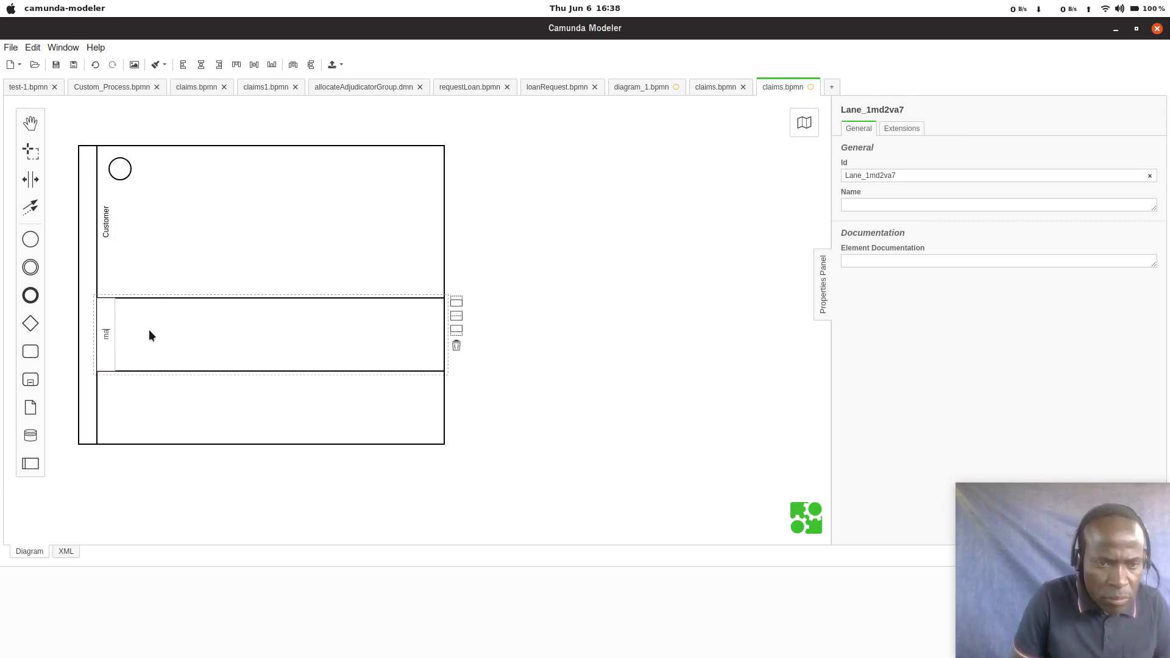
pyautogui.write('na')
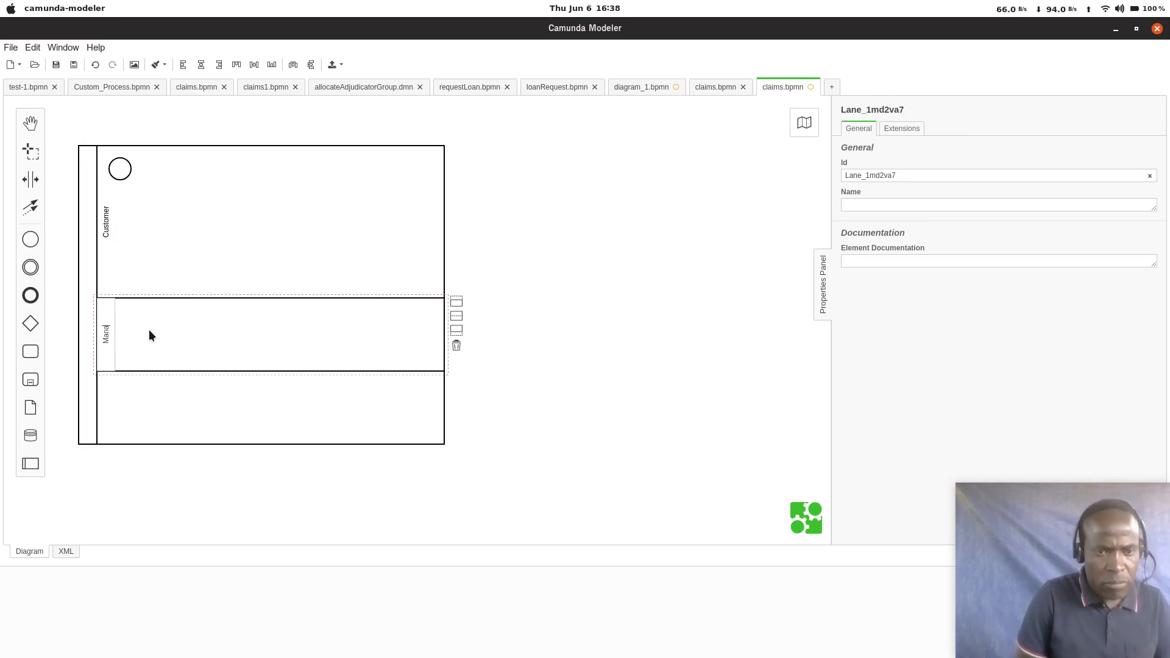
pyautogui.write('ge')
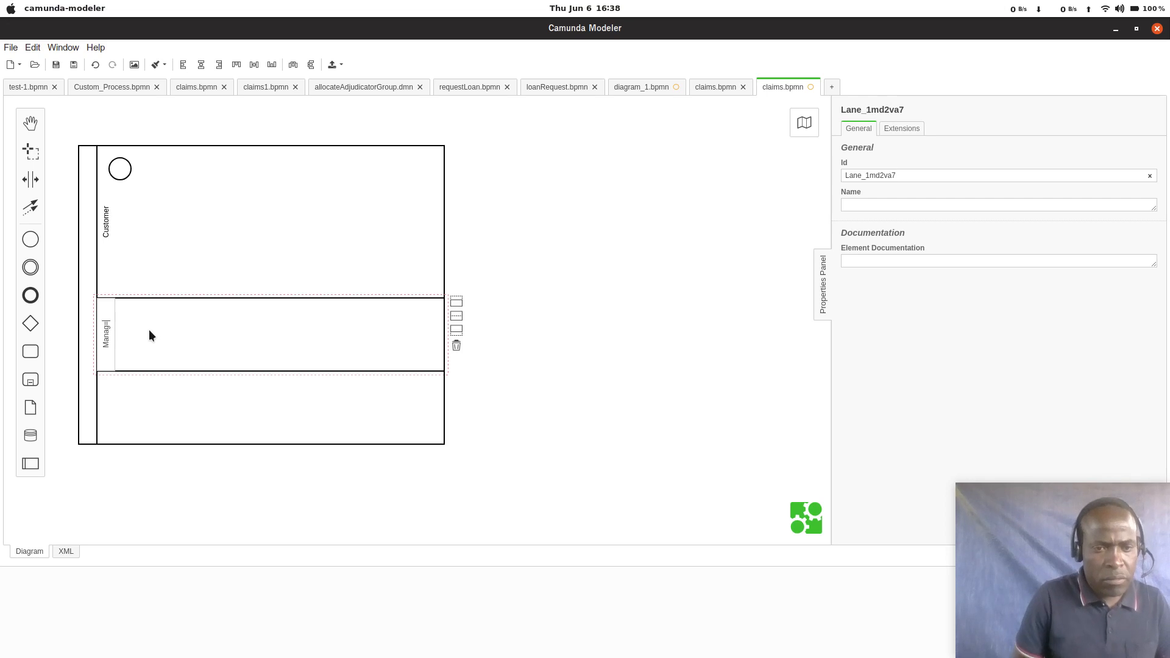
pyautogui.write('r')
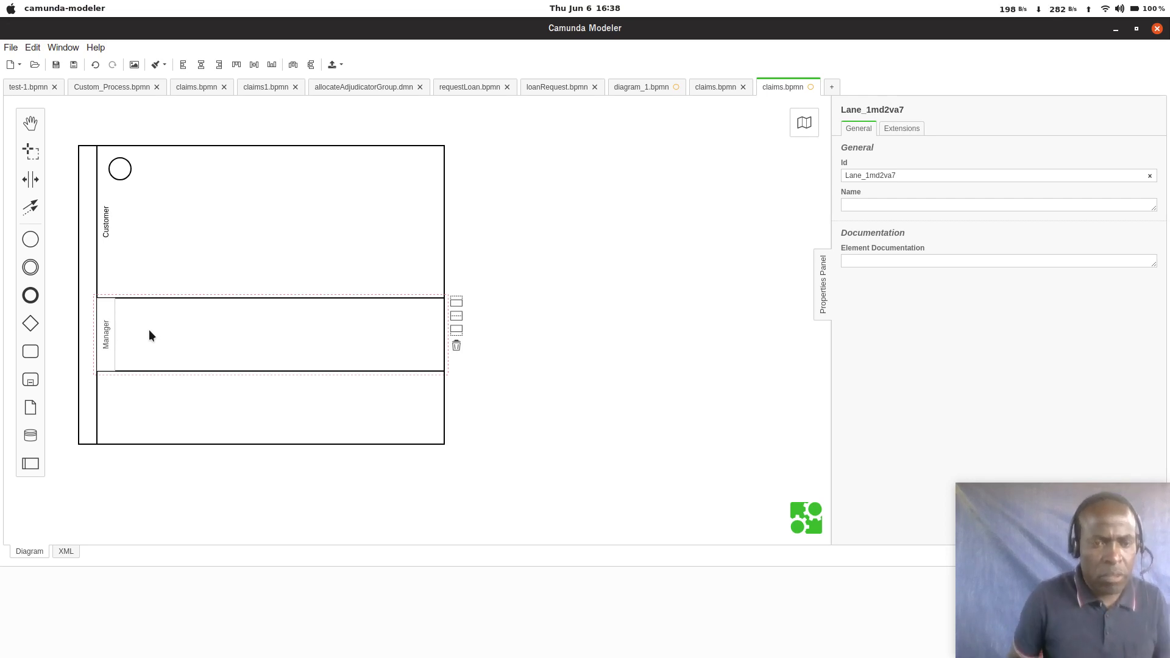
# Step: Name the pool's lowest lane Consultant and save the diagram
pyautogui.click(130, 385)
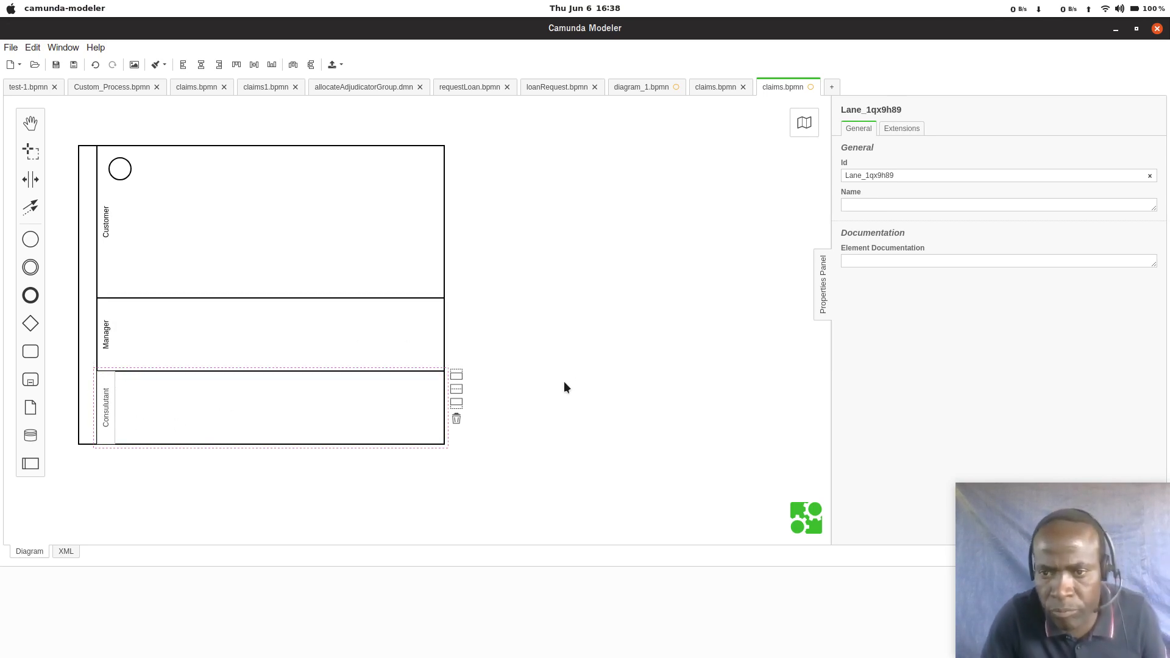
pyautogui.click(256, 400)
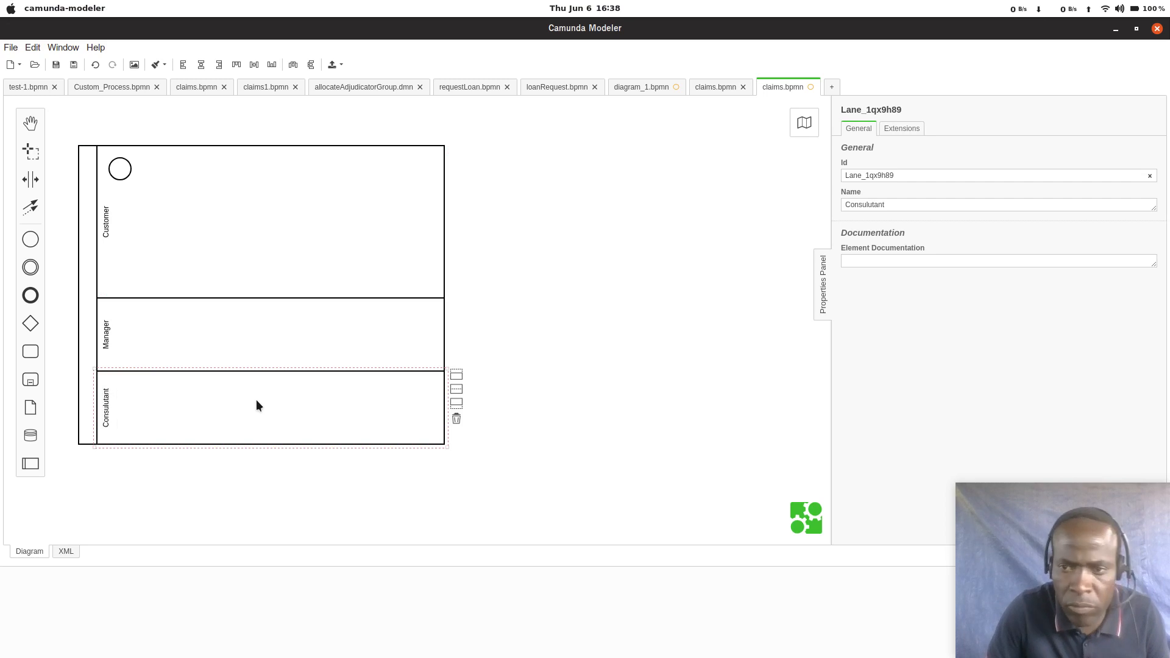
pyautogui.click(877, 204)
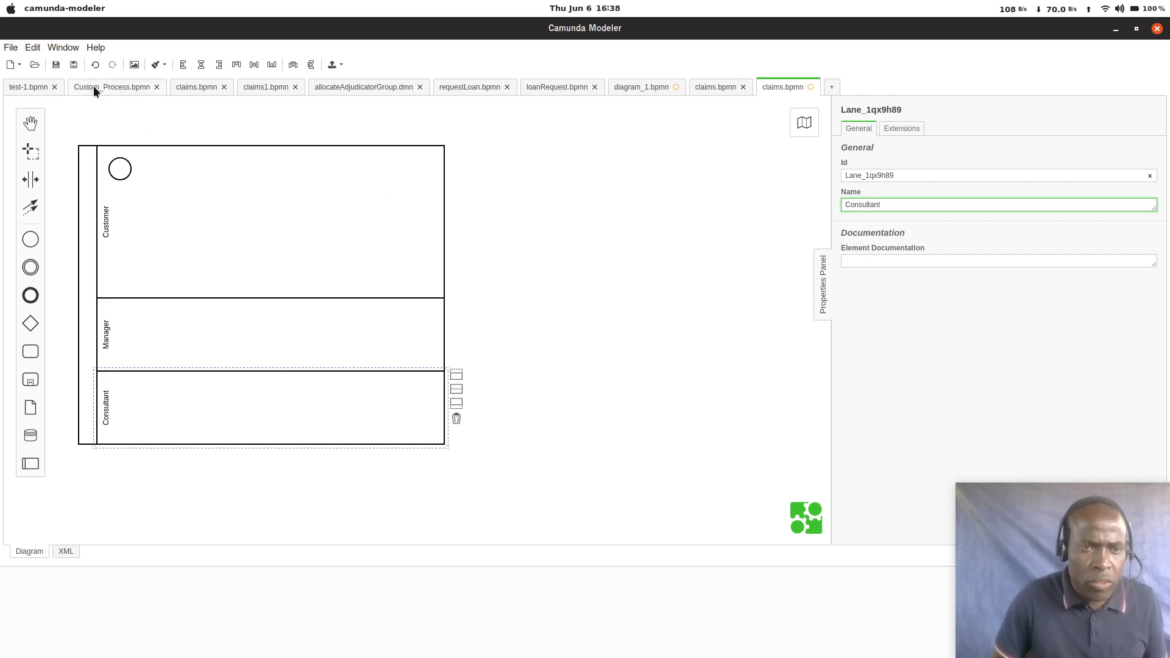
pyautogui.click(57, 65)
# Step: Move the start event to mid-height of the Customer lane, beside the lane label, and name it Submit
pyautogui.click(196, 243)
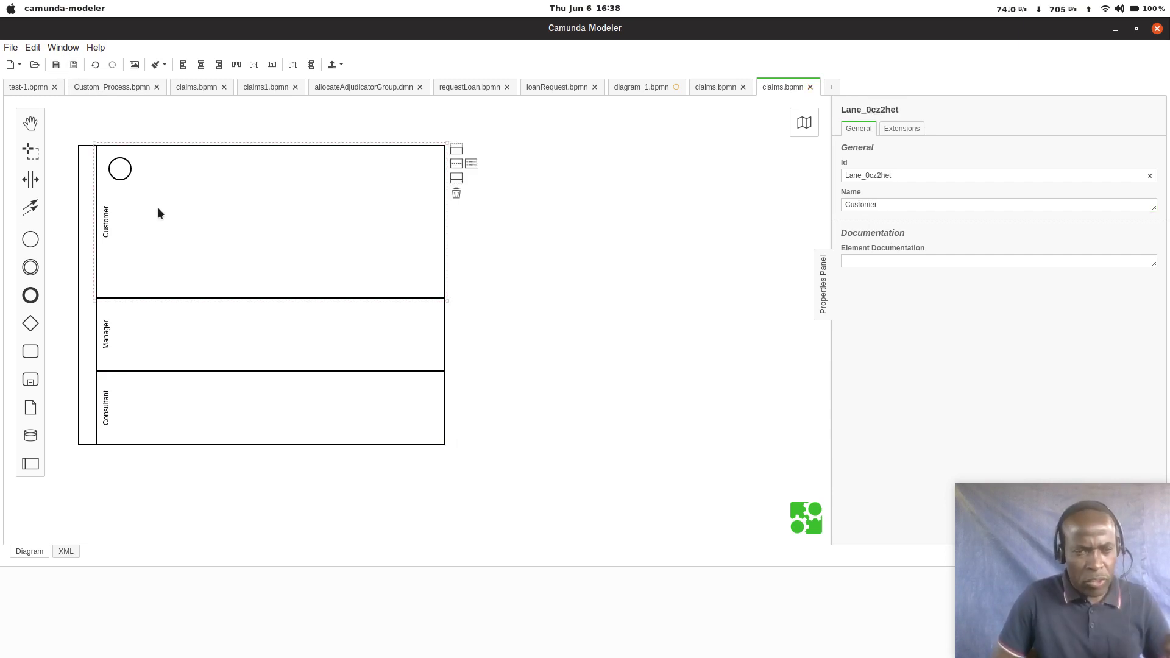
pyautogui.moveTo(124, 176); pyautogui.dragTo(164, 230)
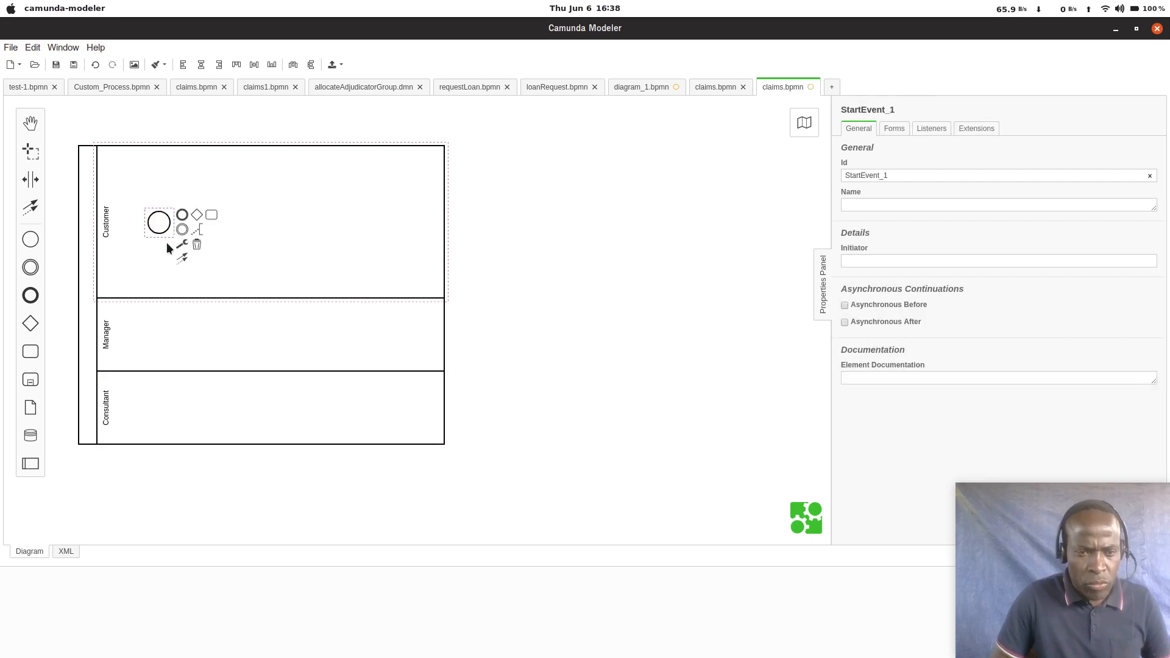
pyautogui.doubleClick(166, 243)
pyautogui.doubleClick(164, 235)
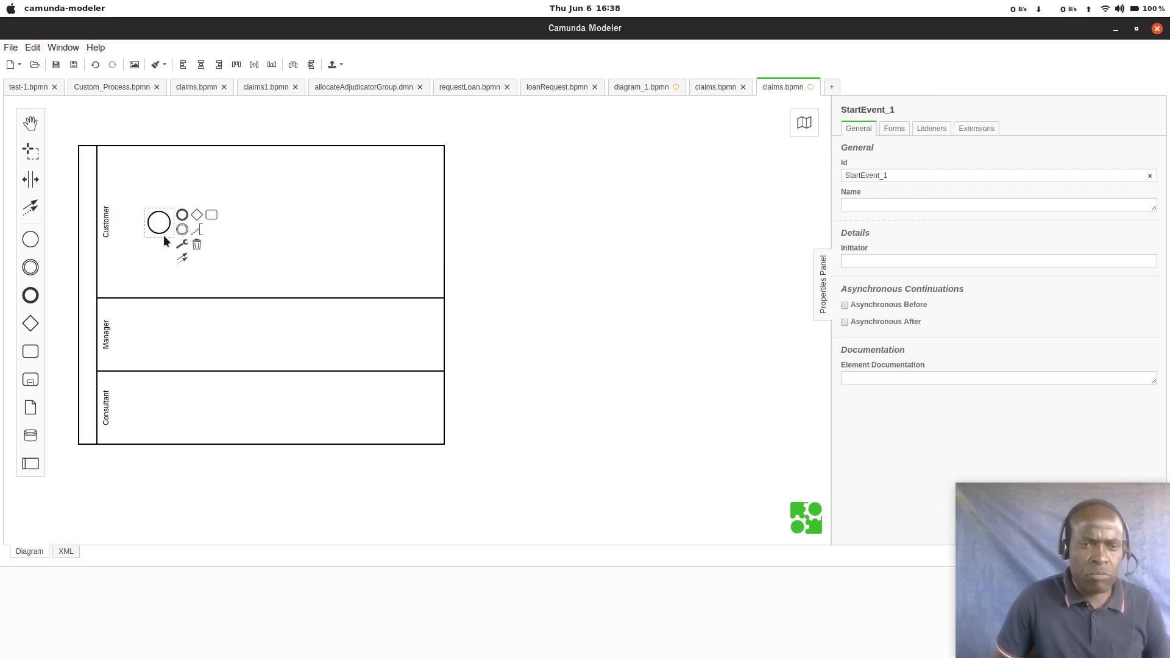
pyautogui.write('Sub')
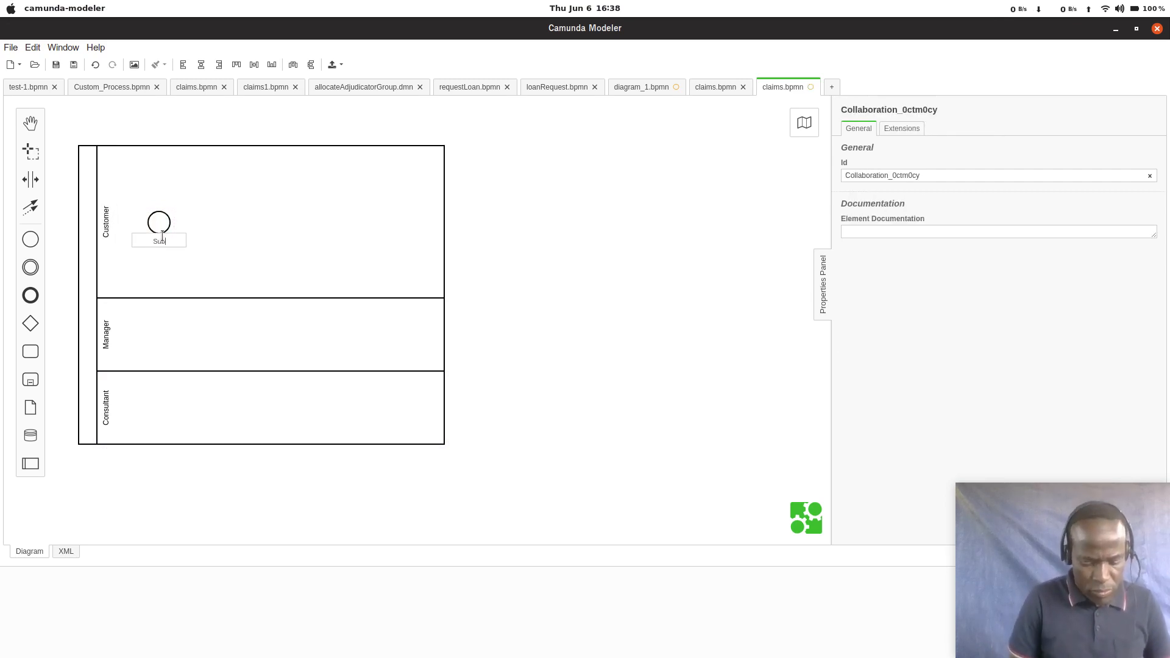
pyautogui.write('mit')
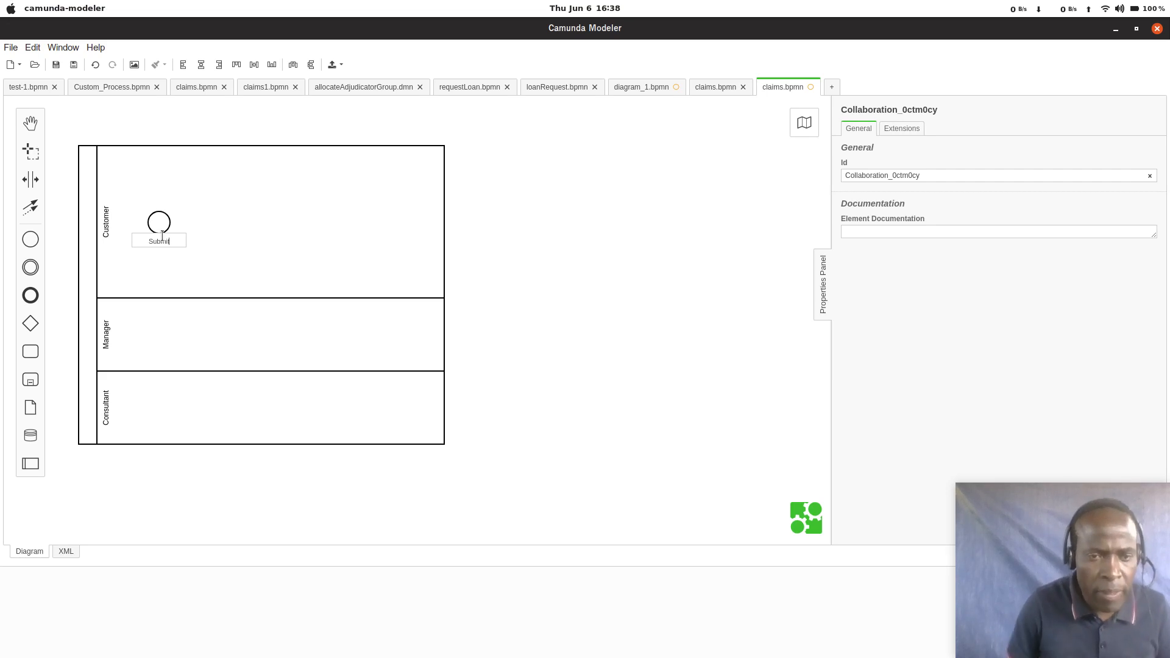
pyautogui.click(201, 240)
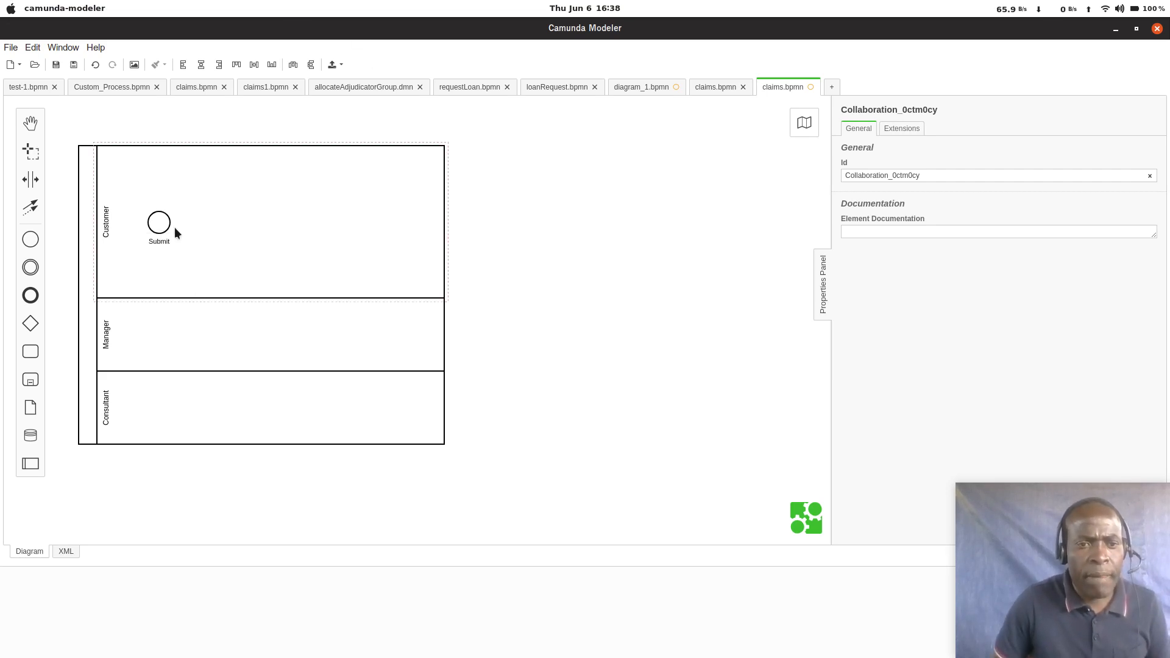
# Step: Append a task after the Submit start event in the Customer lane and change its type to Service Task
pyautogui.click(175, 230)
pyautogui.click(166, 225)
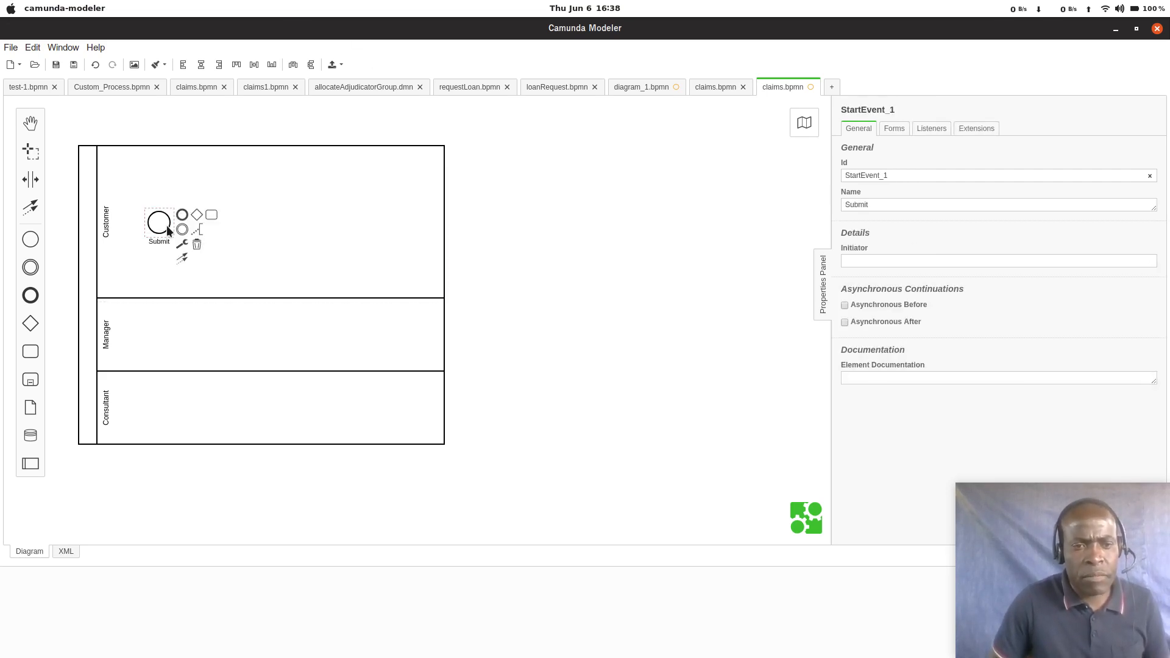
pyautogui.click(212, 215)
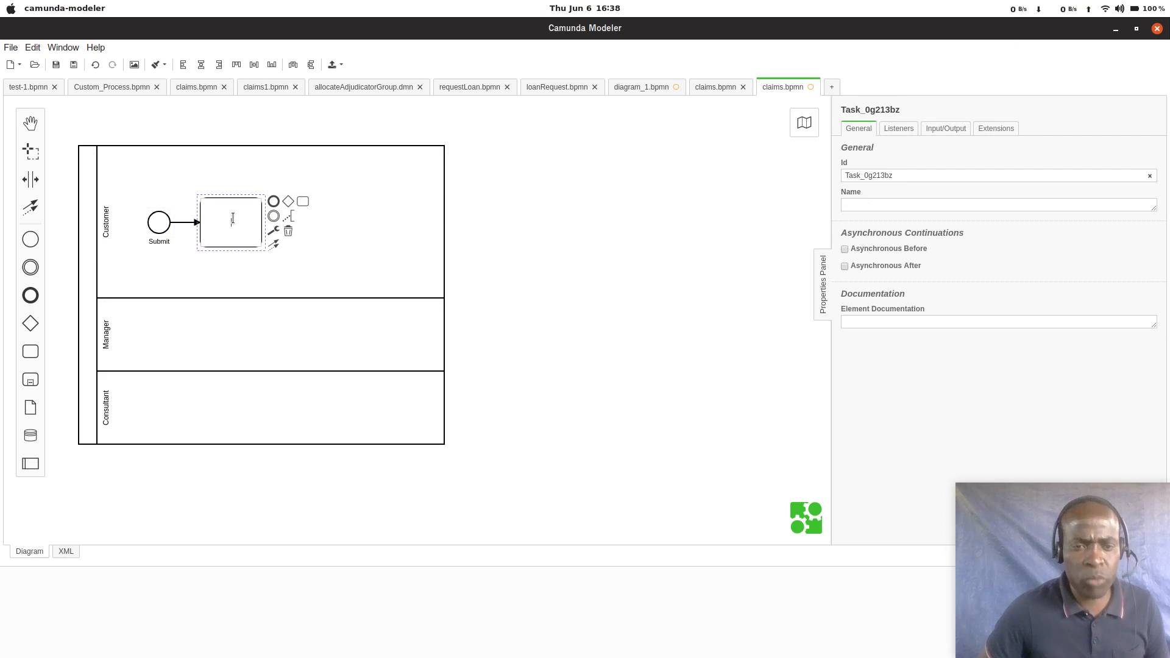
pyautogui.click(274, 229)
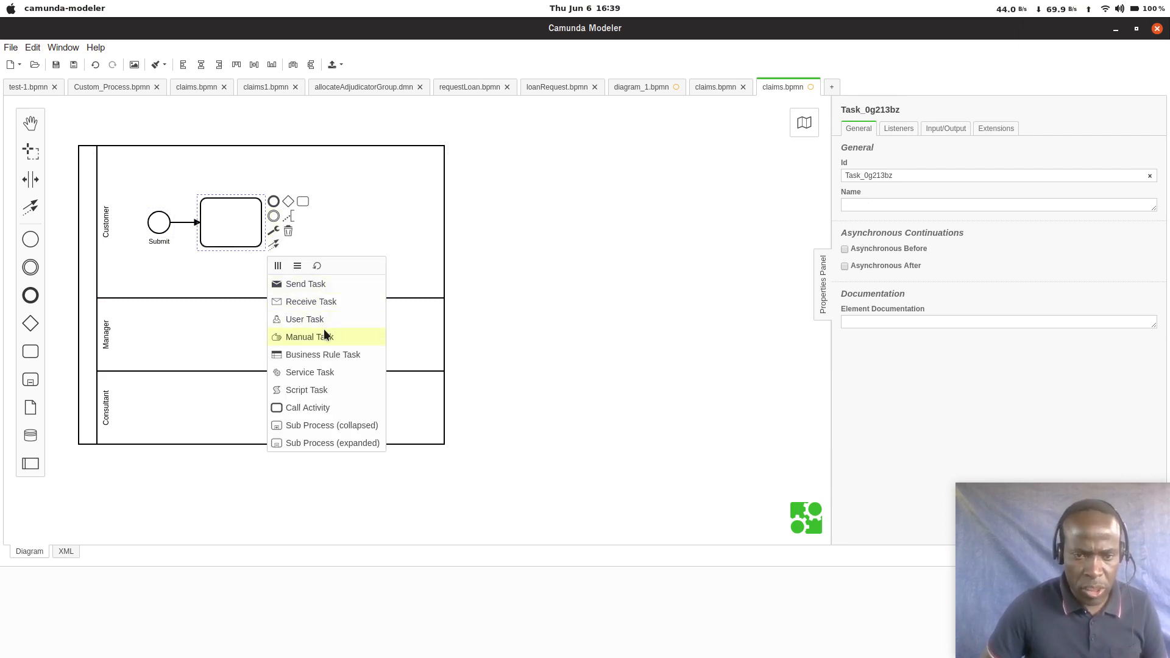
pyautogui.click(296, 367)
# Step: Name the service task in the Customer lane Select Team
pyautogui.doubleClick(234, 223)
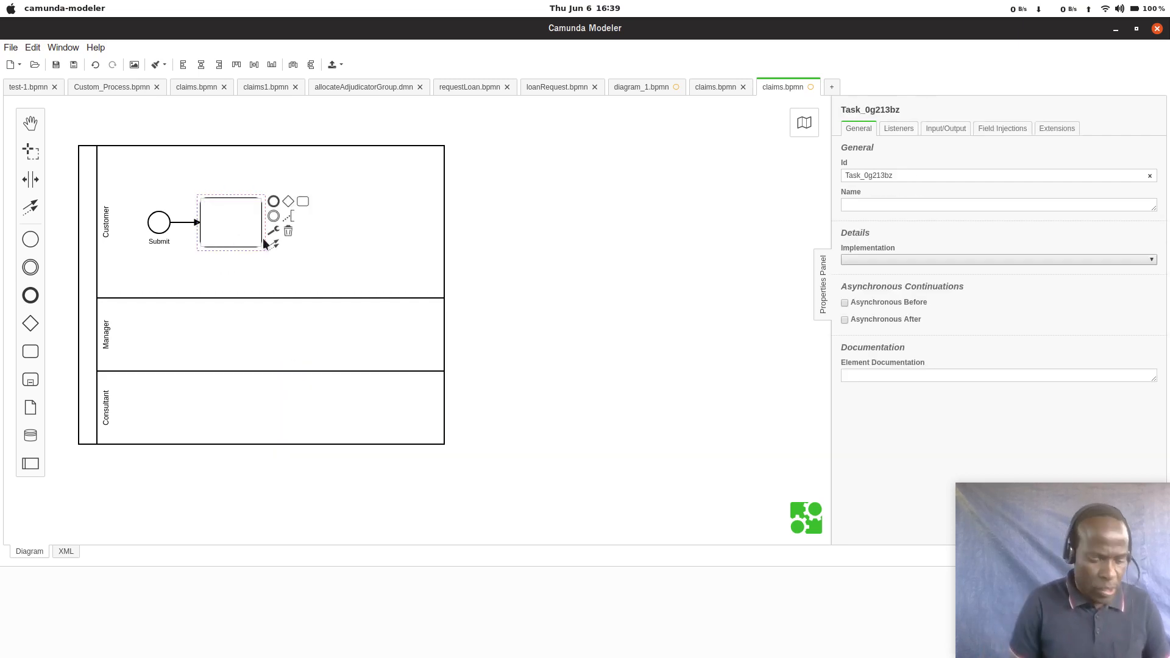
pyautogui.write('Sele')
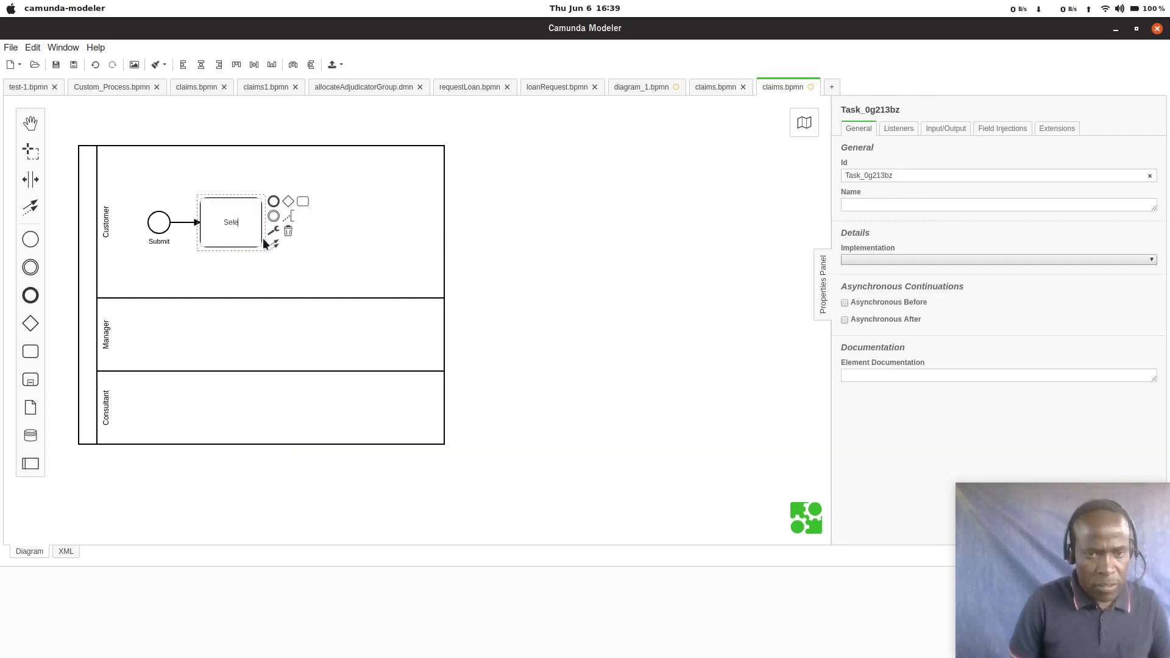
pyautogui.write('ct')
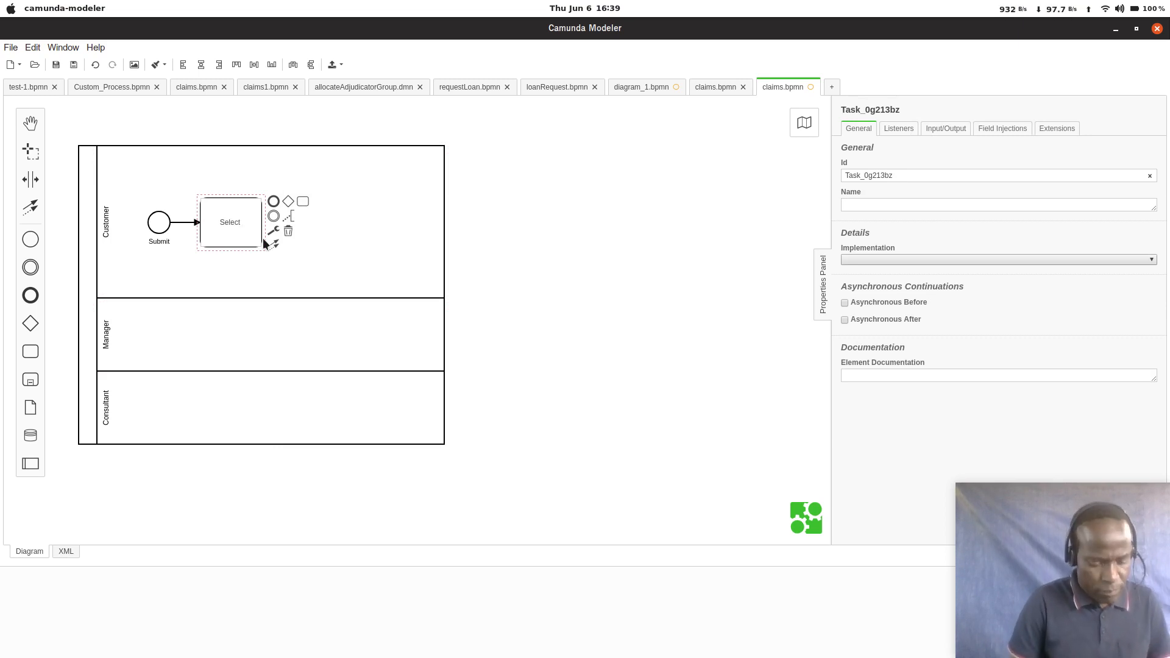
pyautogui.write(' Team')
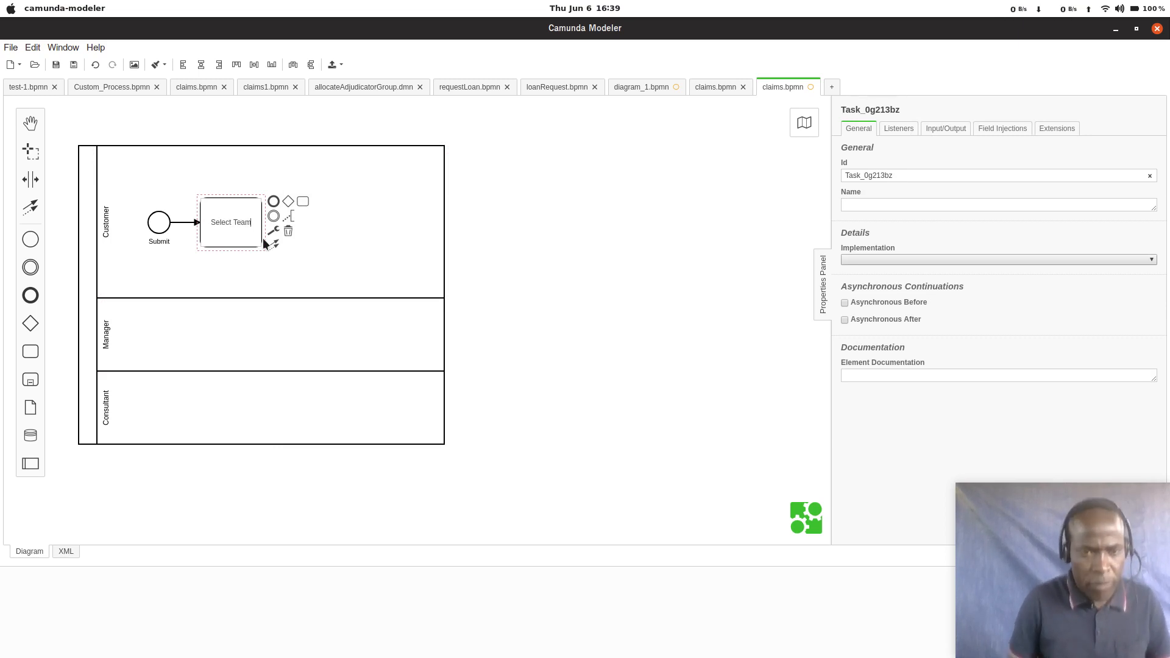
pyautogui.click(319, 261)
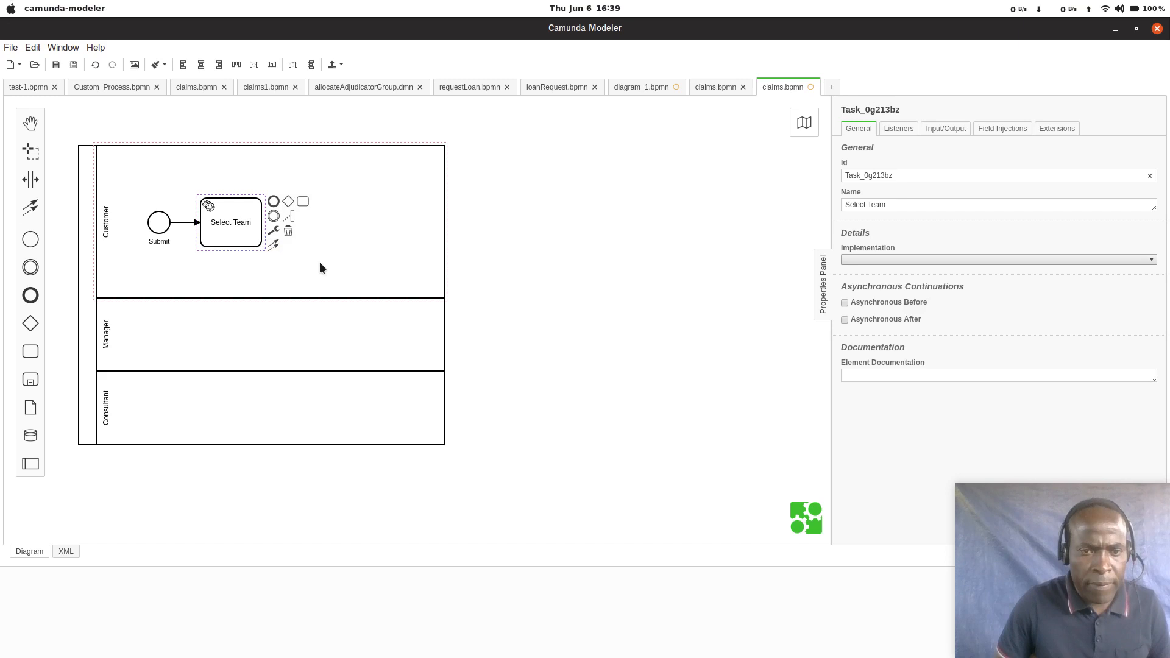
# Step: Append a task from Select Team into the Manager lane and name it Assign Consultant
pyautogui.click(235, 231)
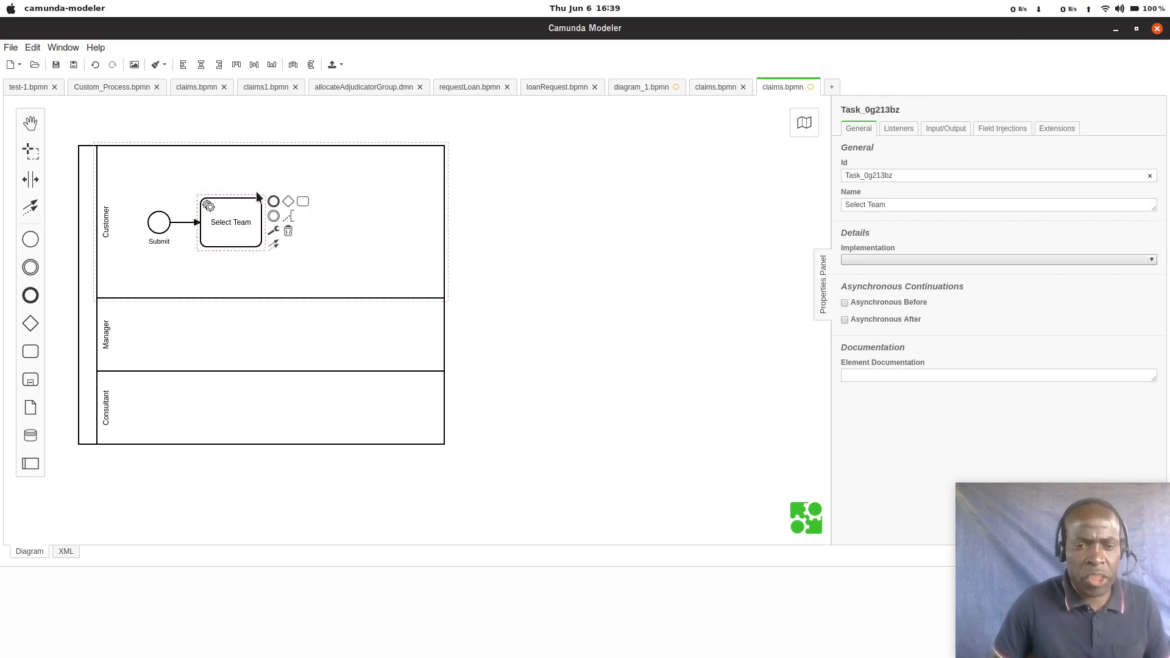
pyautogui.moveTo(302, 198); pyautogui.dragTo(304, 351)
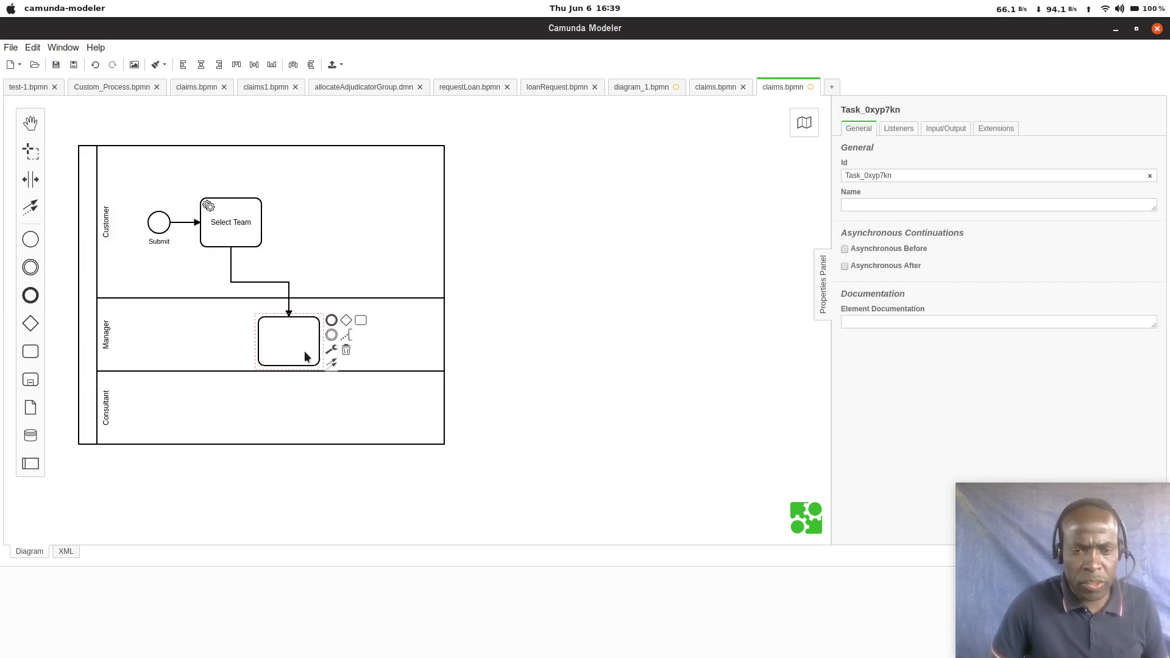
pyautogui.doubleClick(304, 350)
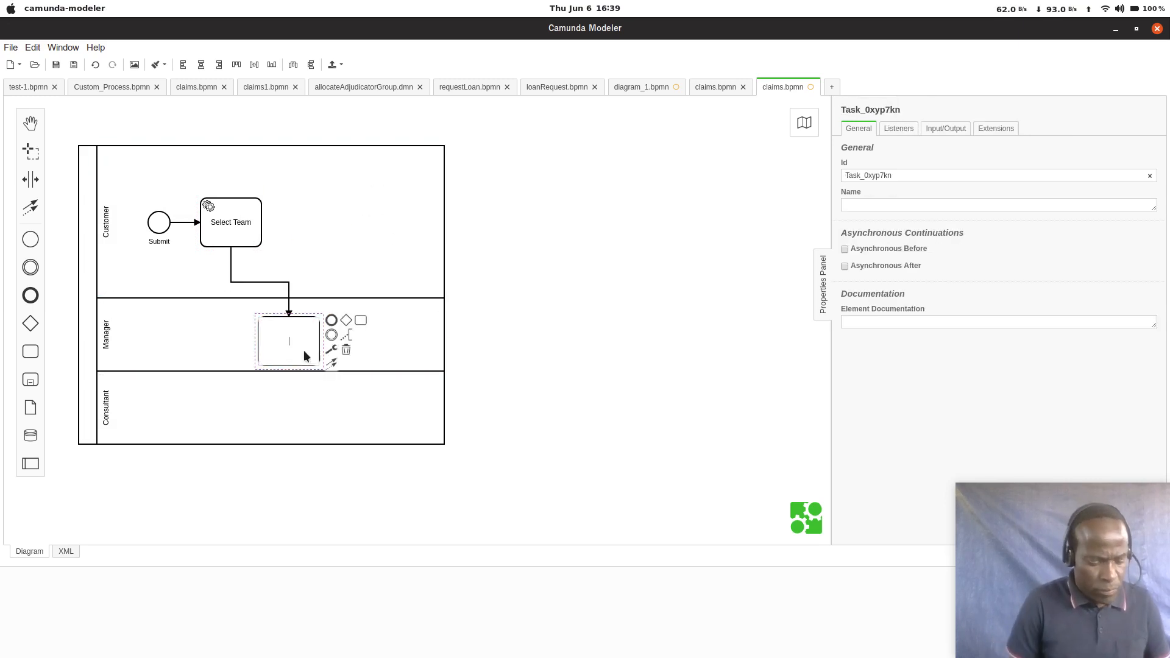
pyautogui.write('Assig')
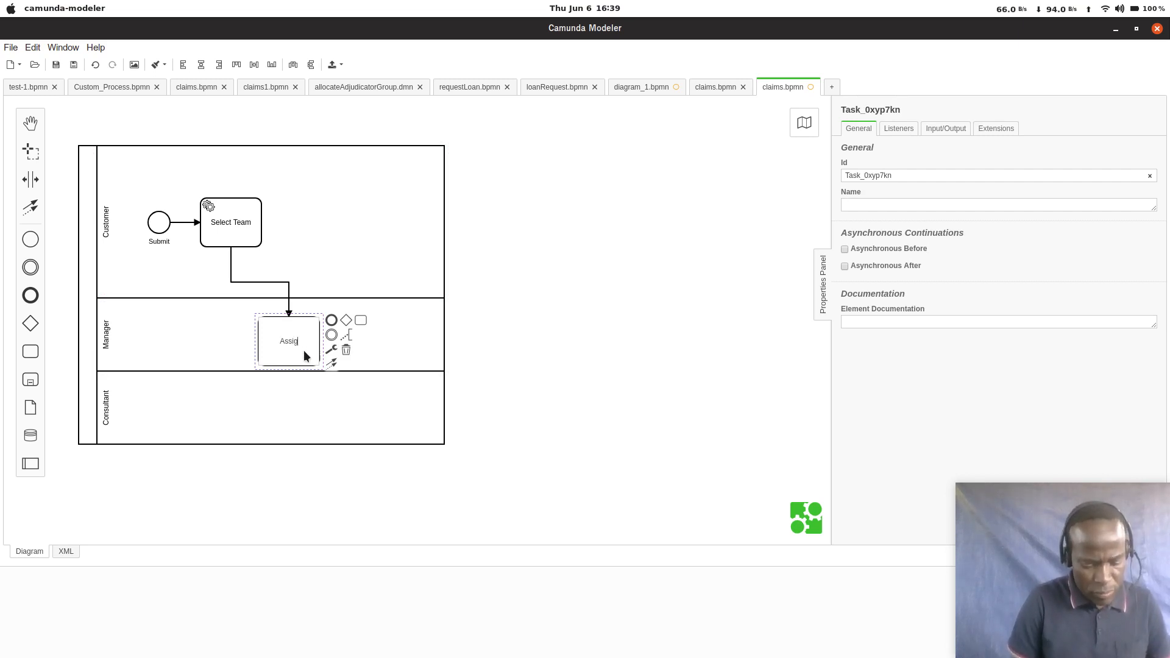
pyautogui.write('n Co')
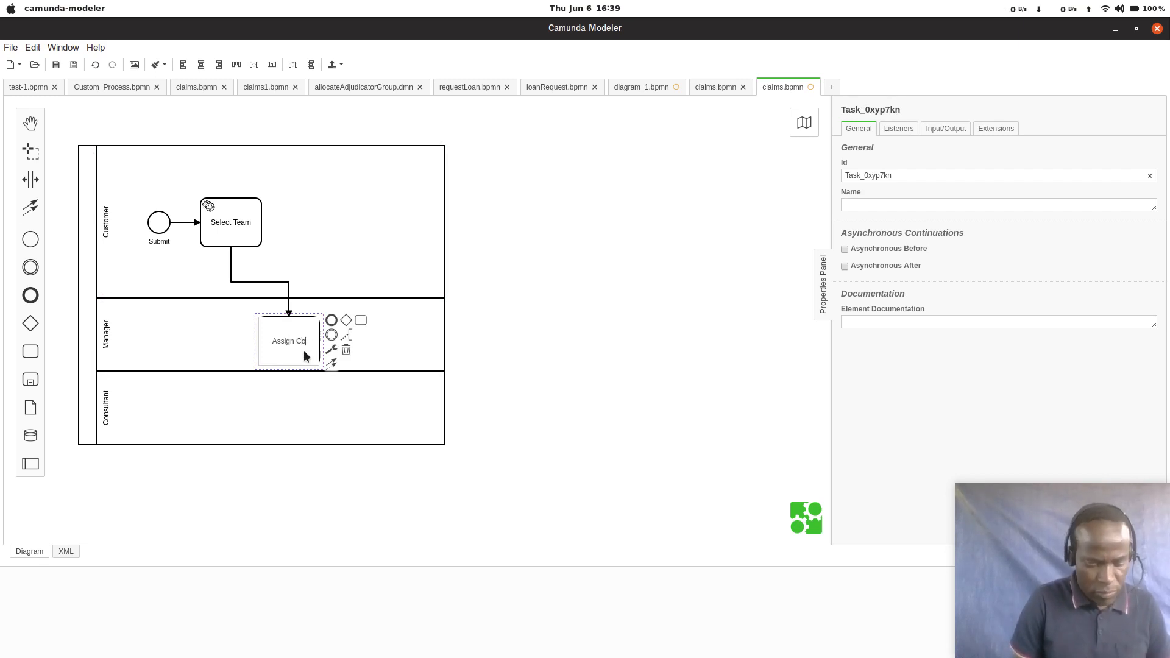
pyautogui.write('nsultant')
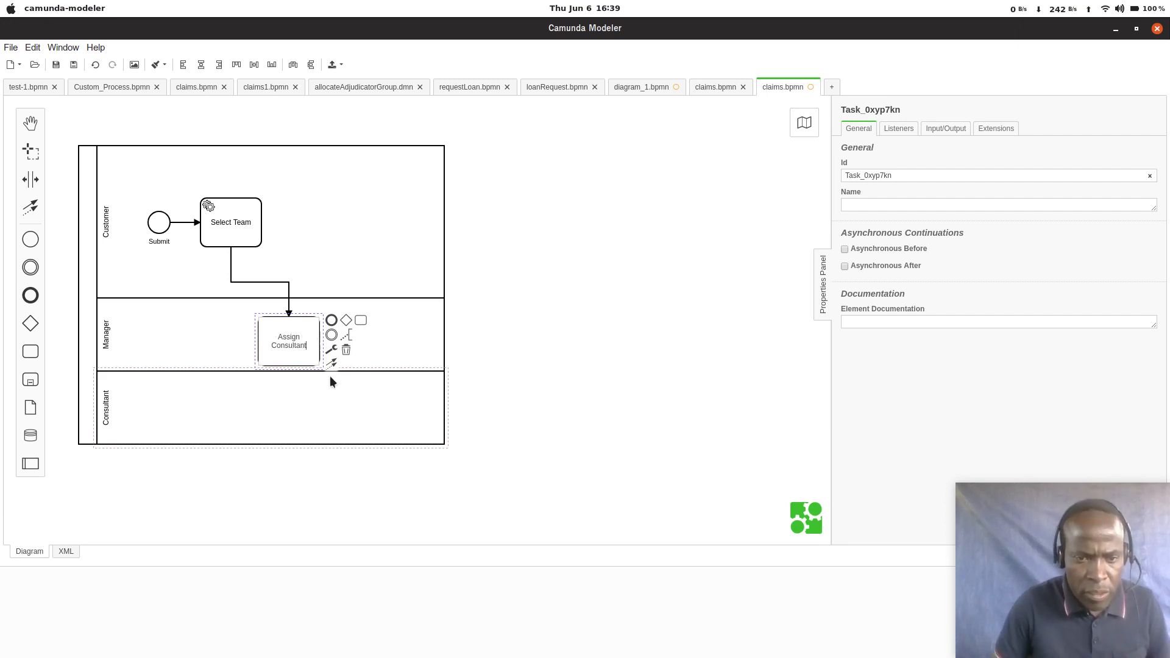
pyautogui.press('Return')
# Step: Change the Assign Consultant task's type to User Task and keep it selected
pyautogui.click(296, 342)
pyautogui.click(316, 334)
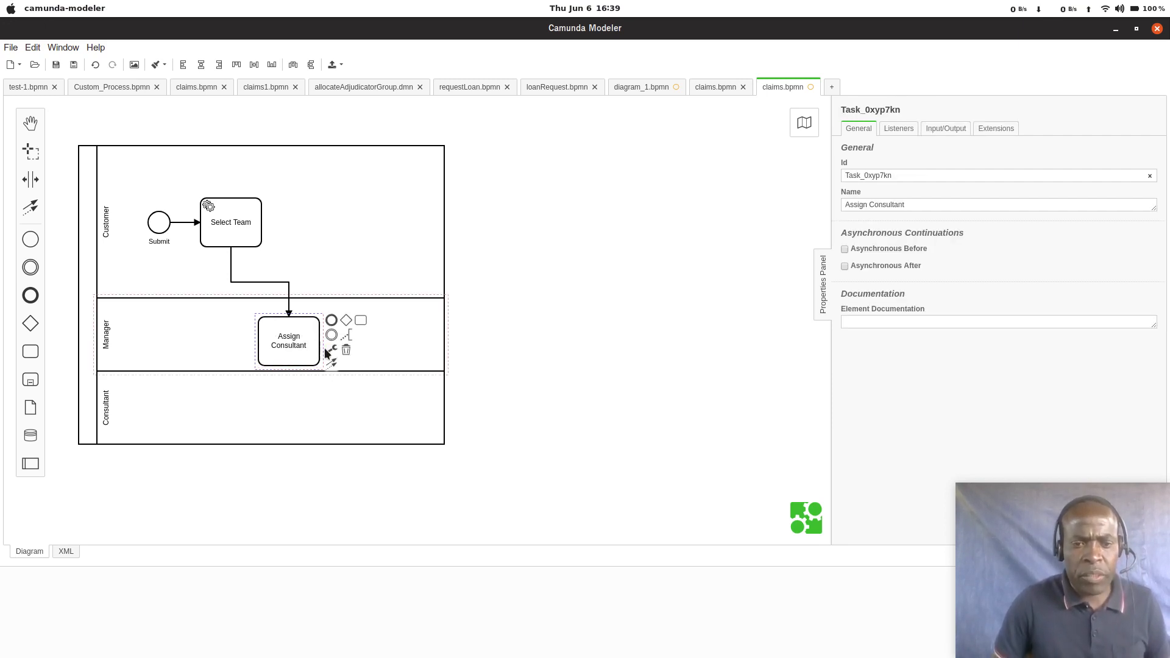
pyautogui.click(336, 350)
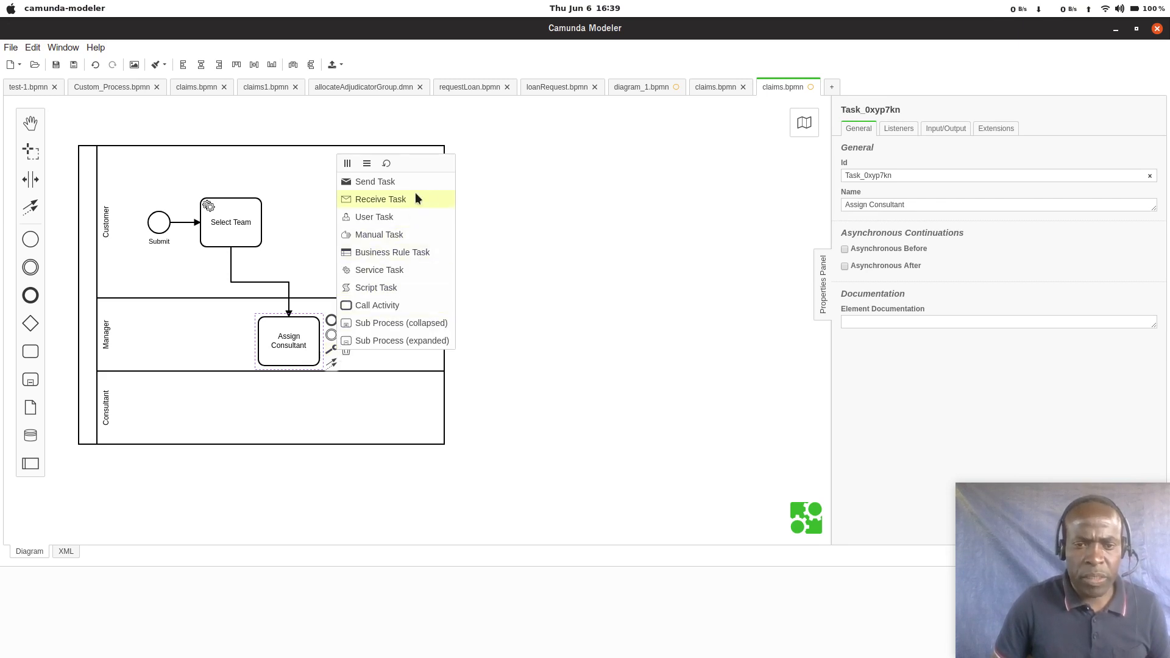
pyautogui.click(401, 220)
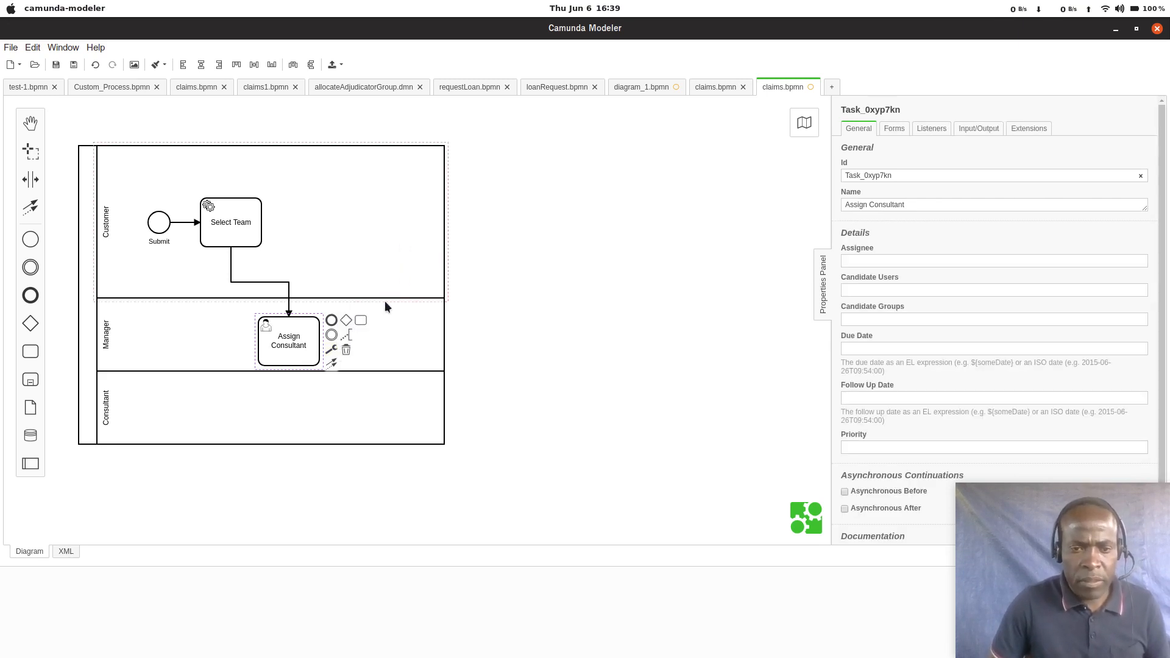
pyautogui.click(299, 350)
pyautogui.click(307, 349)
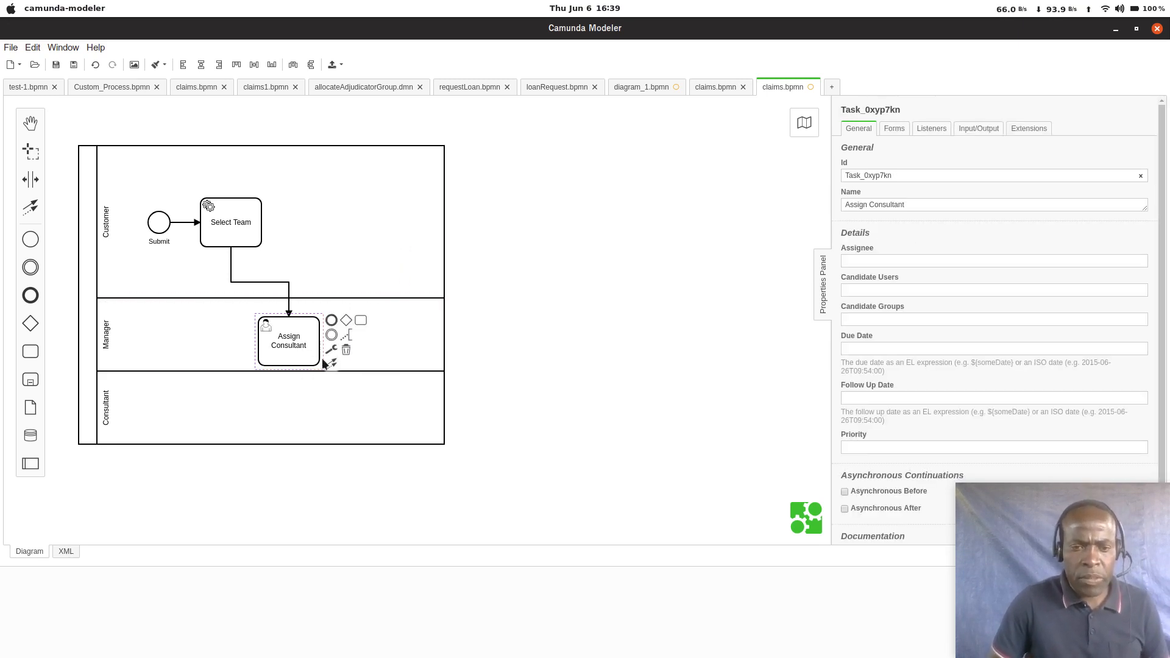
# Step: Append a task from Assign Consultant and move it down into the Consultant lane
pyautogui.click(360, 319)
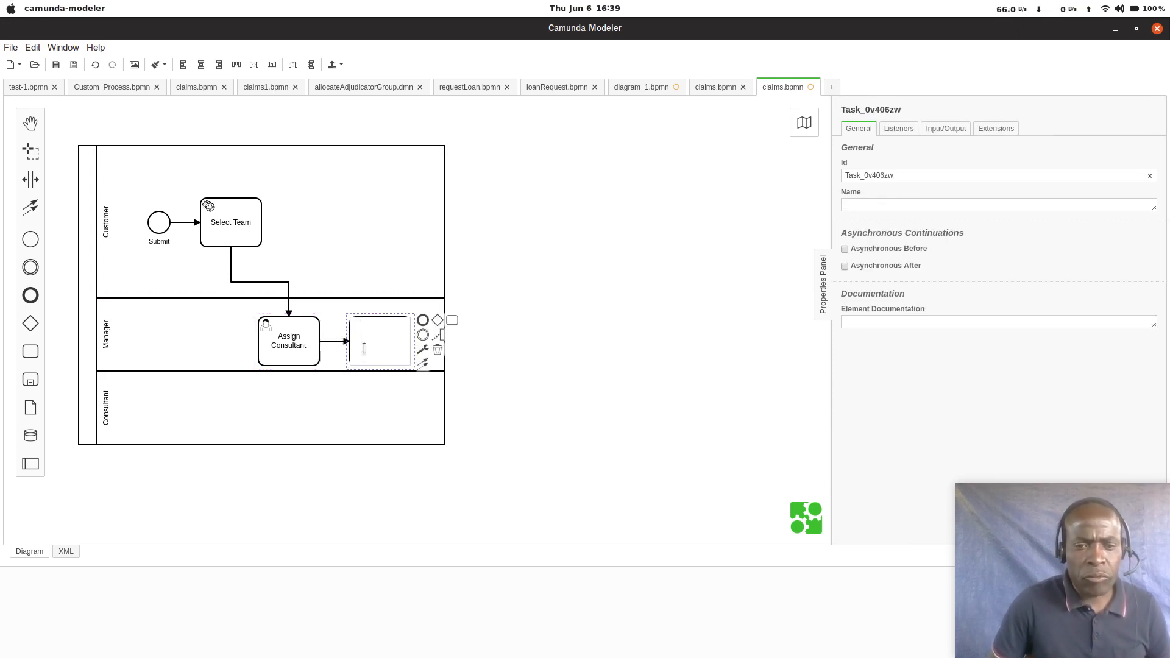
pyautogui.click(389, 312)
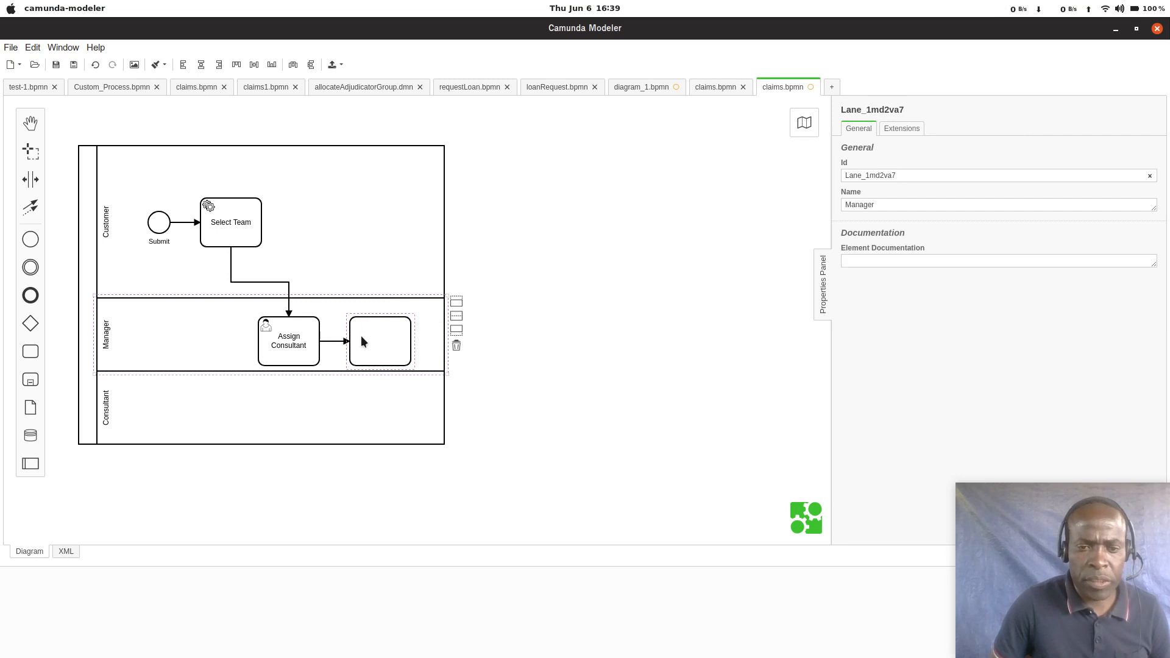
pyautogui.moveTo(361, 335); pyautogui.dragTo(350, 397)
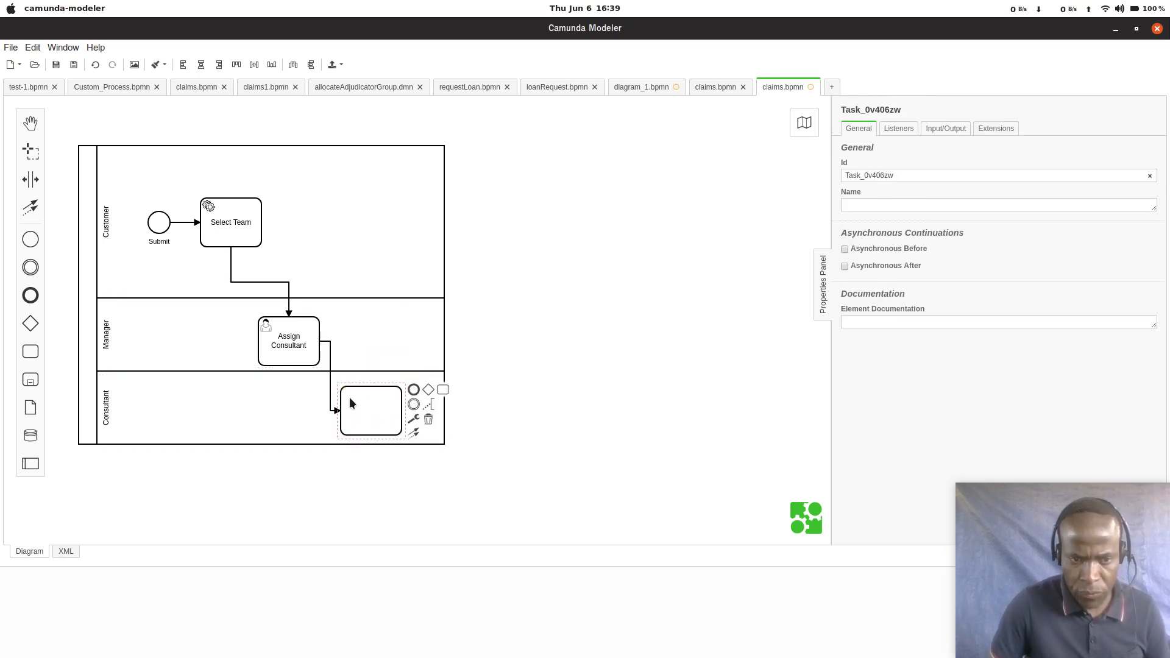
# Step: Name the new Consultant lane task Inspect Vehicle and change its type to User Task
pyautogui.doubleClick(360, 412)
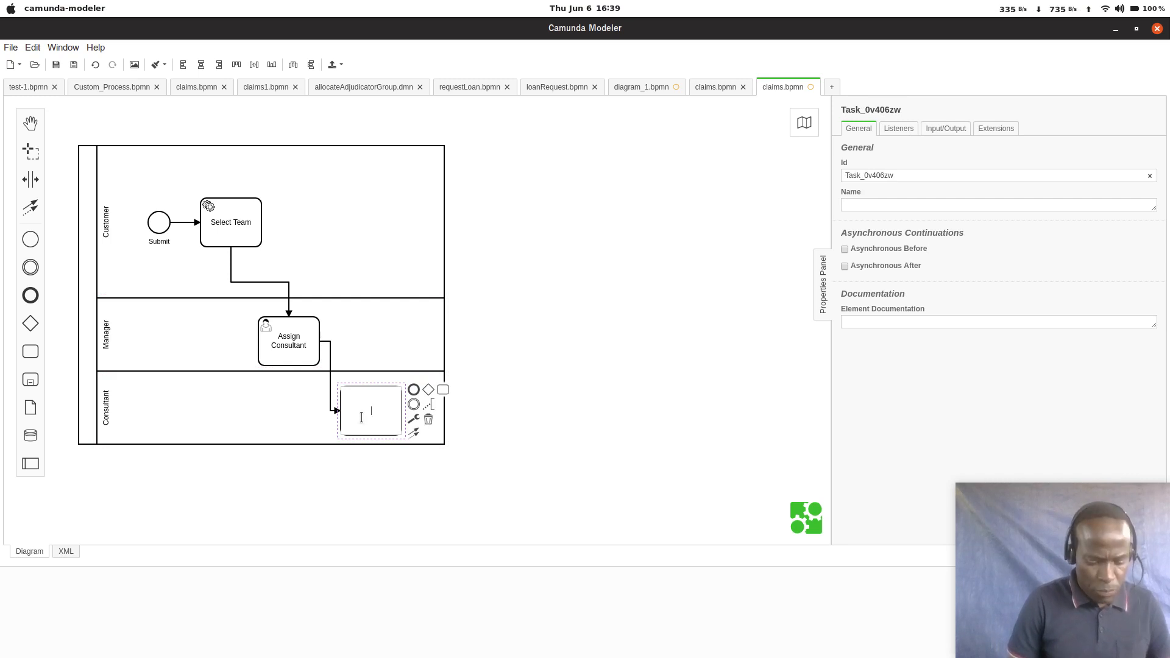
pyautogui.write('Inspec')
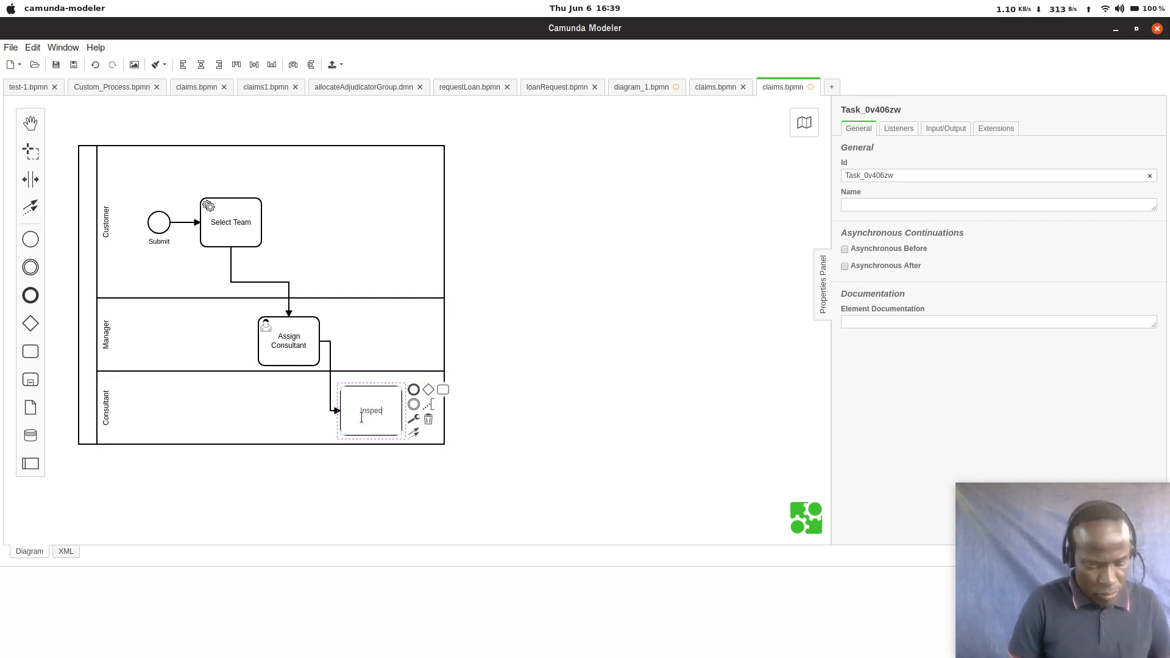
pyautogui.write('t')
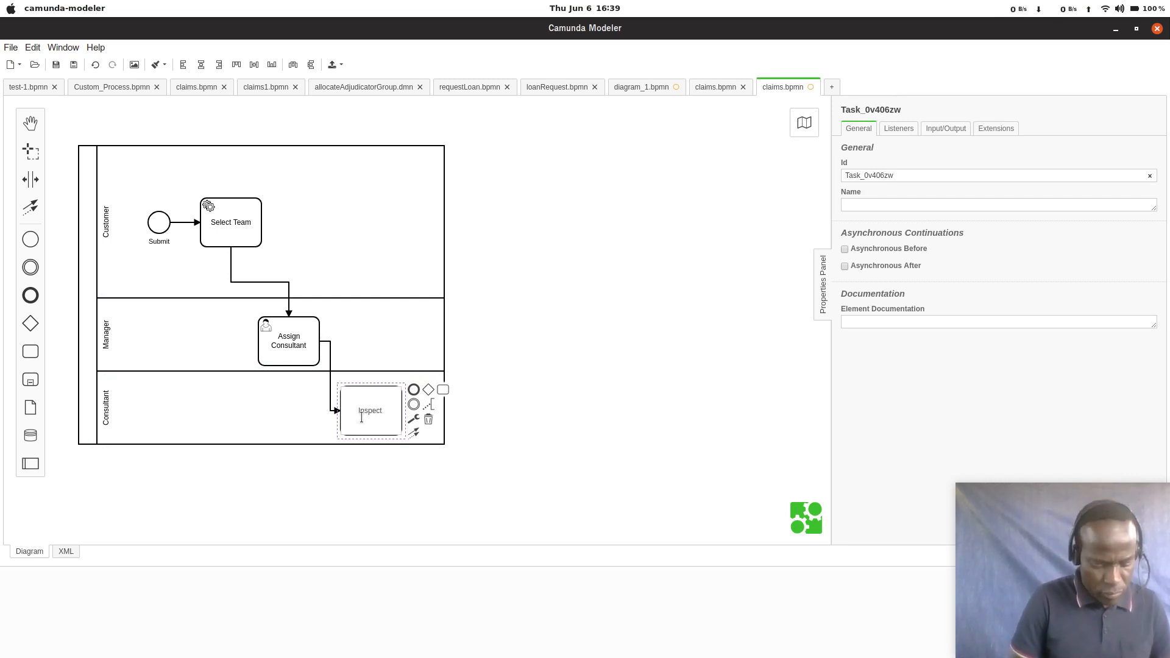
pyautogui.write(' Vehicle')
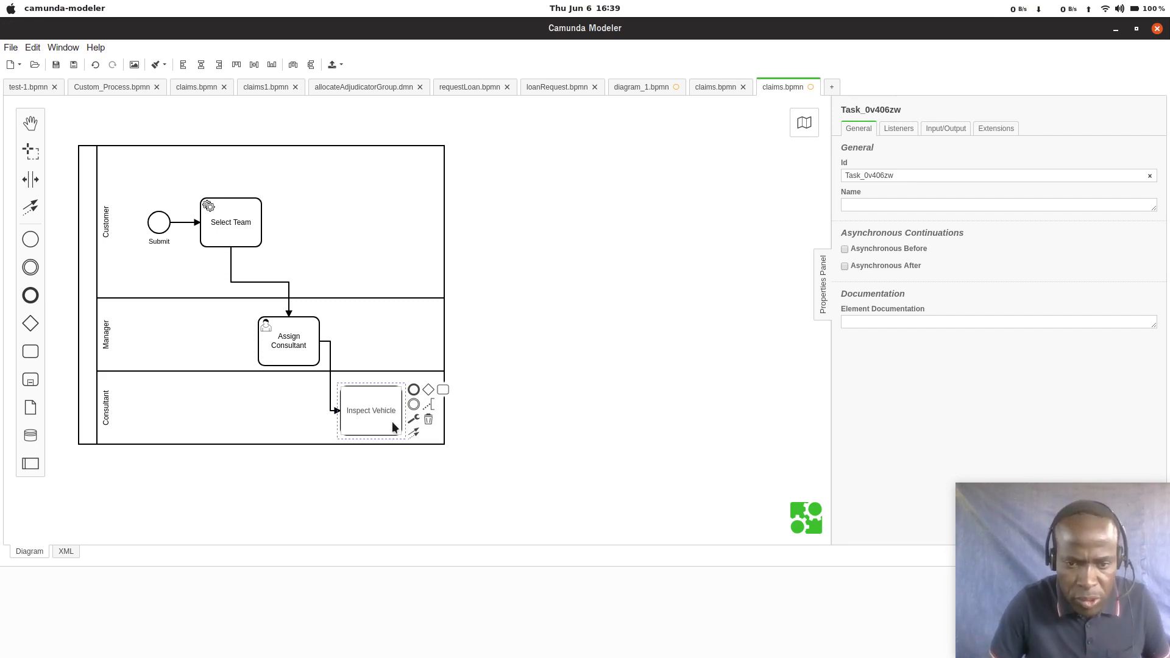
pyautogui.click(414, 419)
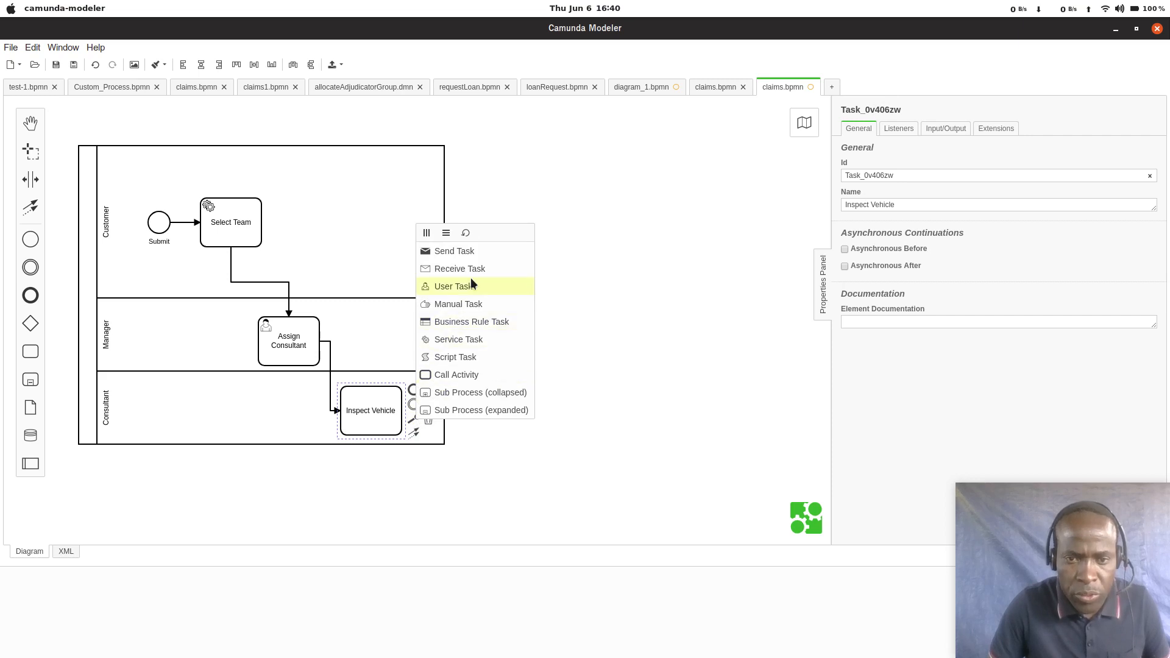
pyautogui.click(444, 287)
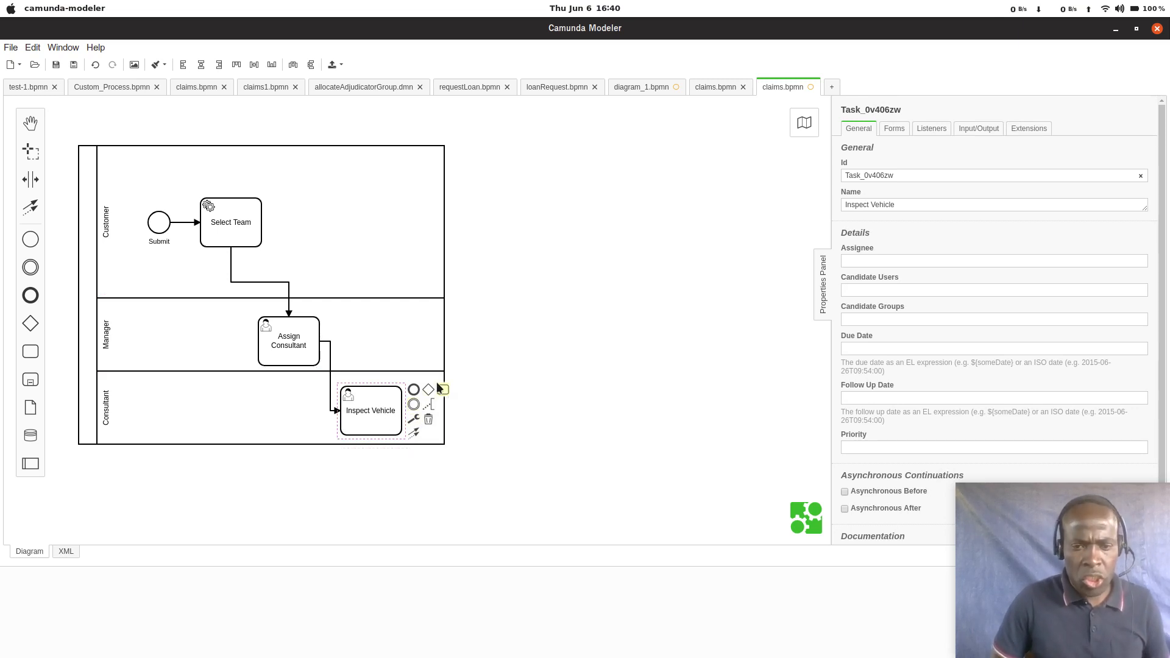
# Step: Append a task from Inspect Vehicle into the Manager lane and change its type to User Task
pyautogui.moveTo(442, 389); pyautogui.dragTo(421, 344)
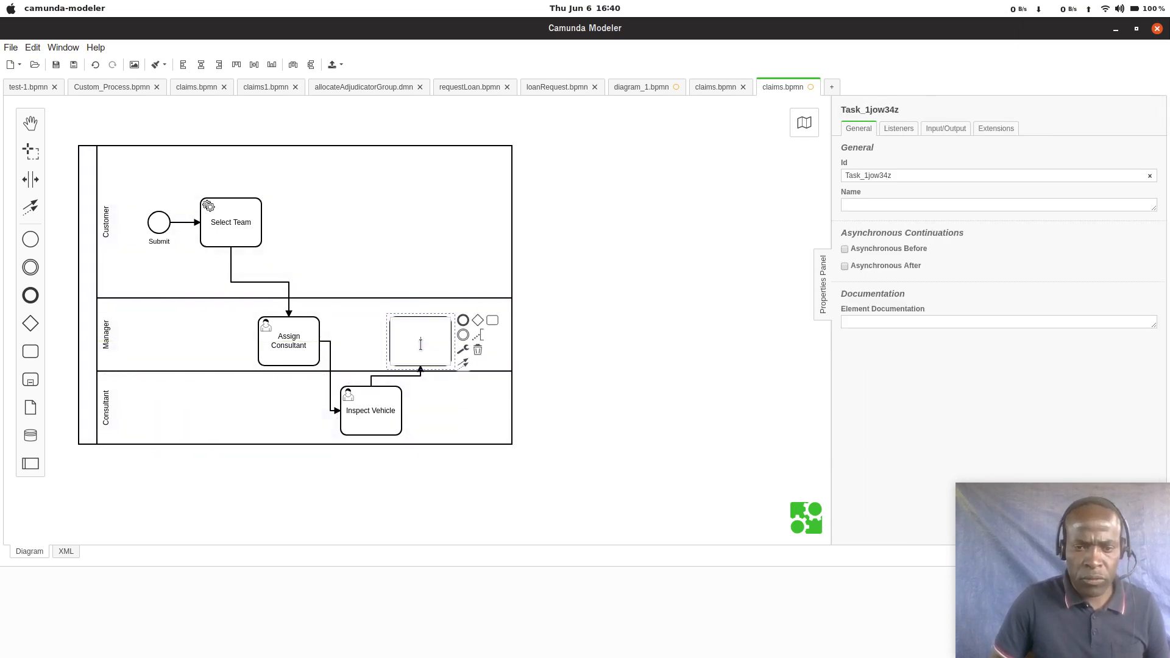
pyautogui.click(463, 350)
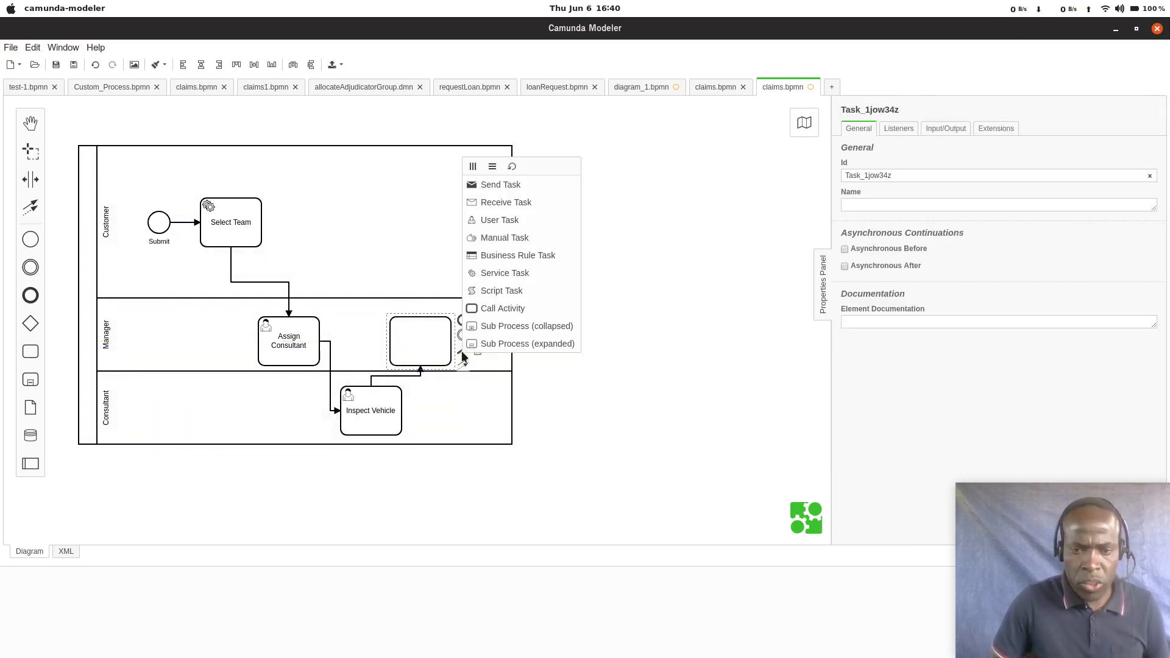
pyautogui.click(500, 220)
# Step: Name the new user task in the Manager lane Review
pyautogui.doubleClick(404, 342)
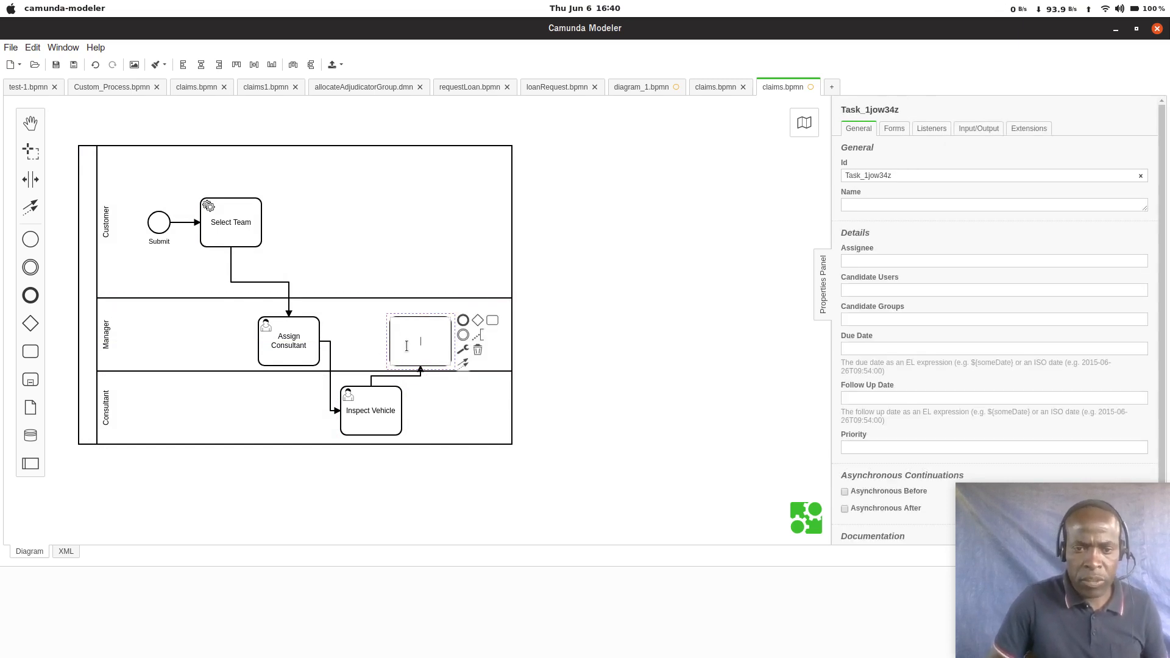
pyautogui.write('A')
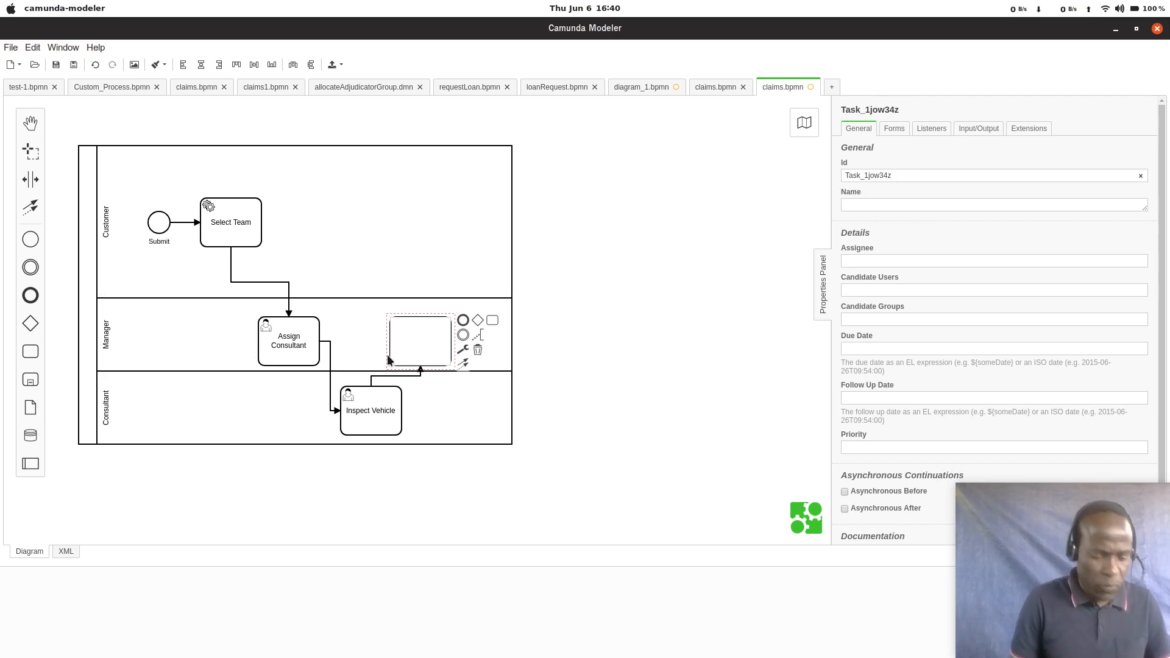
pyautogui.write('Revi')
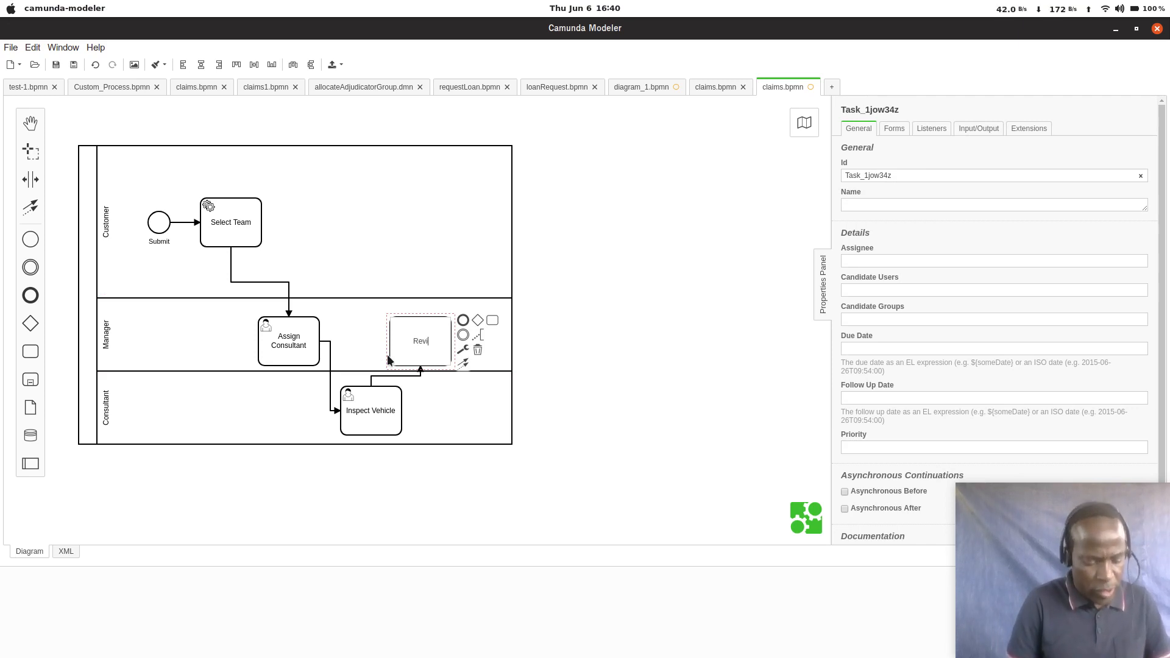
pyautogui.write('eeeee')
pyautogui.press('BackSpace')
pyautogui.press('BackSpace')
pyautogui.press('BackSpace')
pyautogui.press('BackSpace')
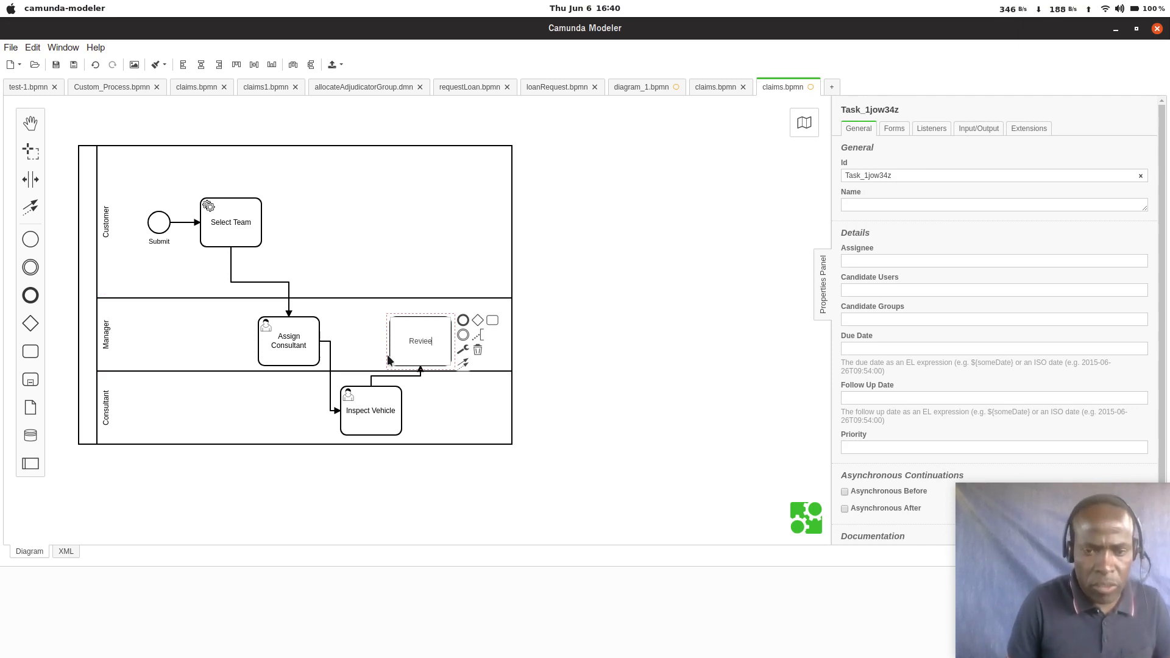
pyautogui.write('w')
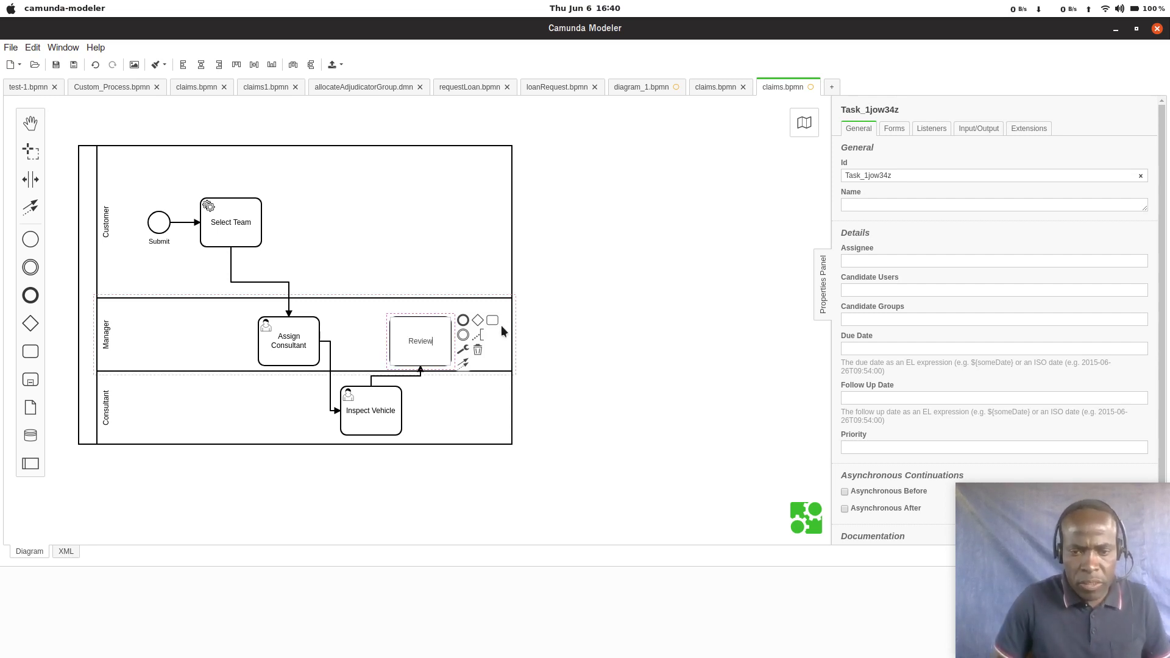
pyautogui.click(464, 350)
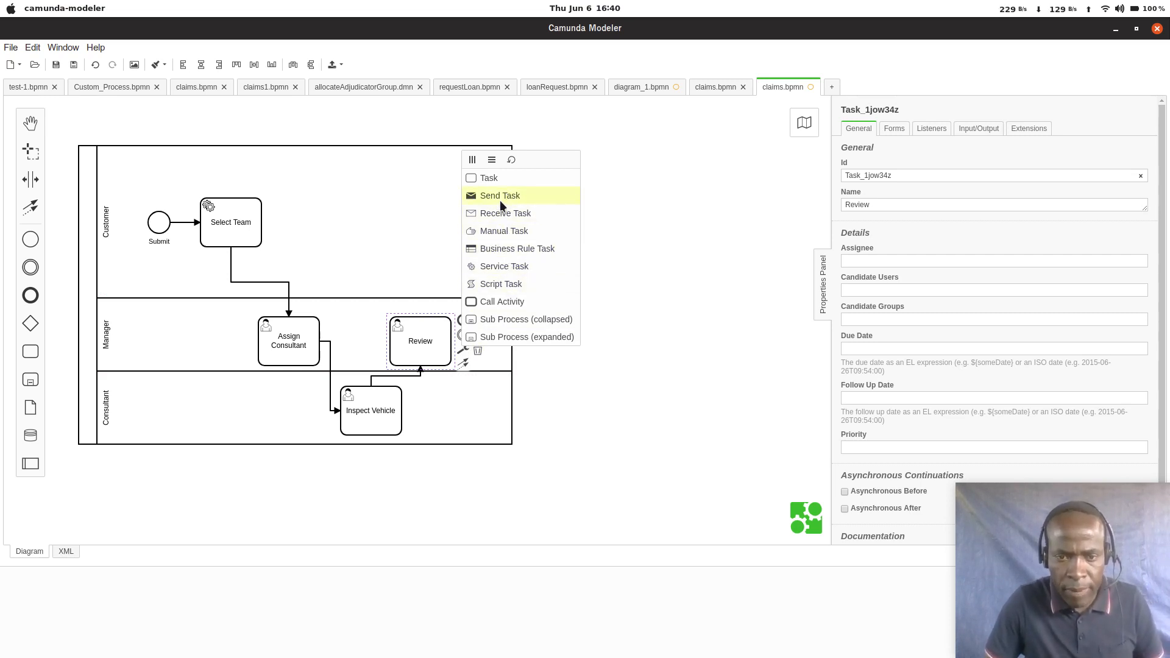
pyautogui.click(399, 334)
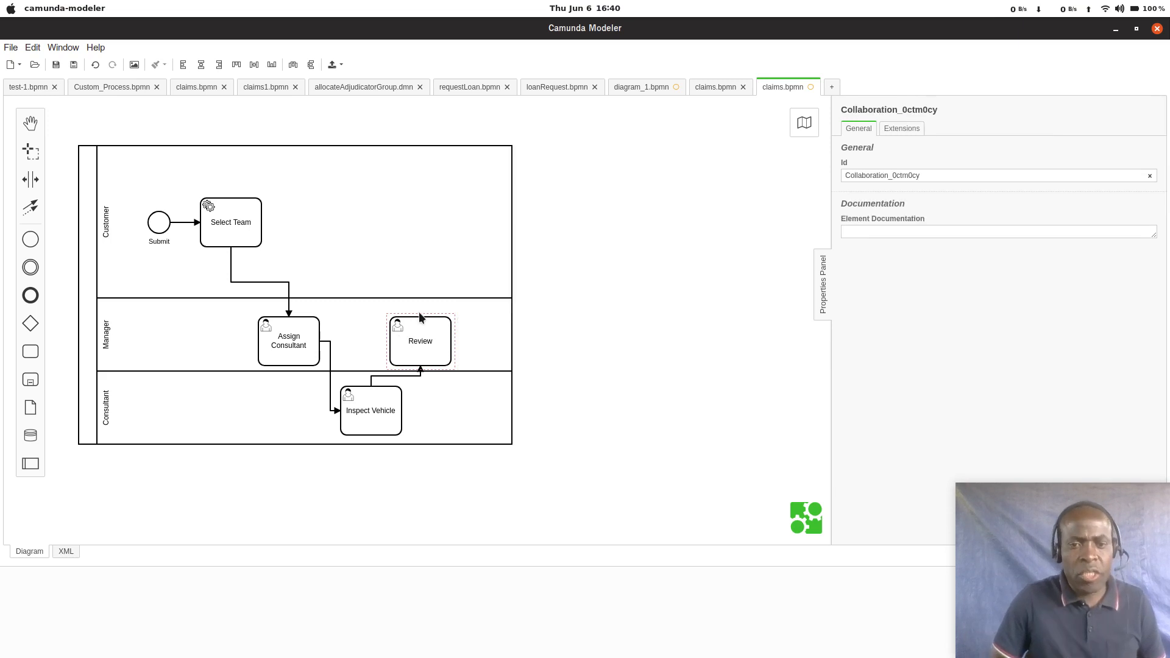
# Step: Append an exclusive gateway from Review into the Customer lane, slightly right of the Review task
pyautogui.click(441, 341)
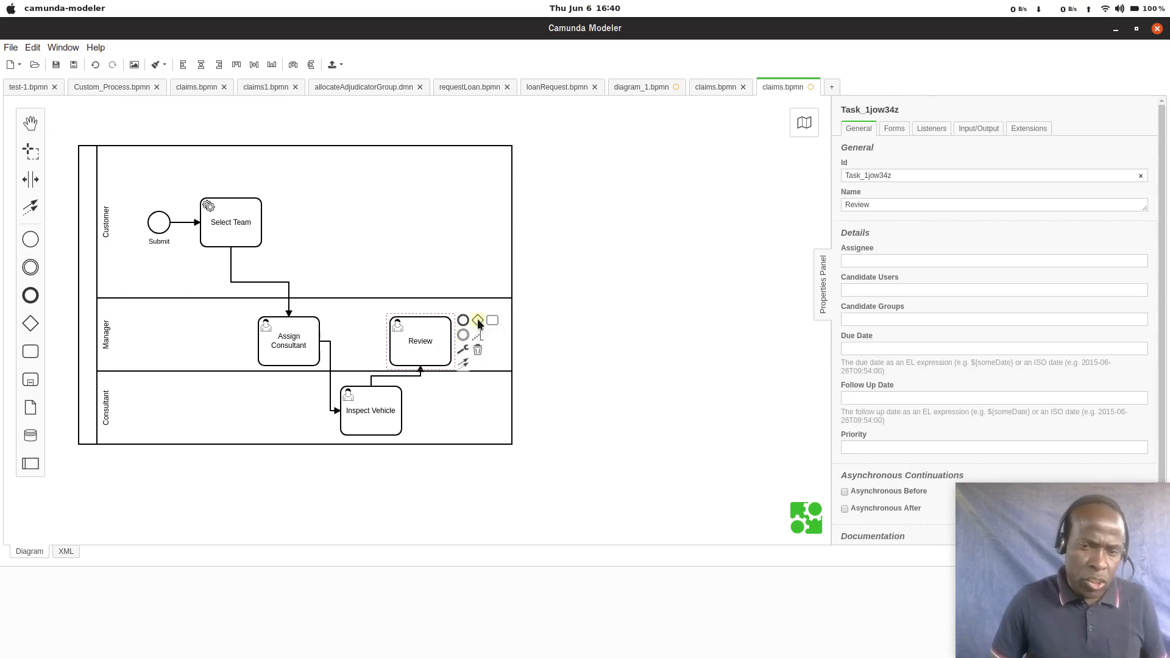
pyautogui.moveTo(479, 323); pyautogui.dragTo(434, 242)
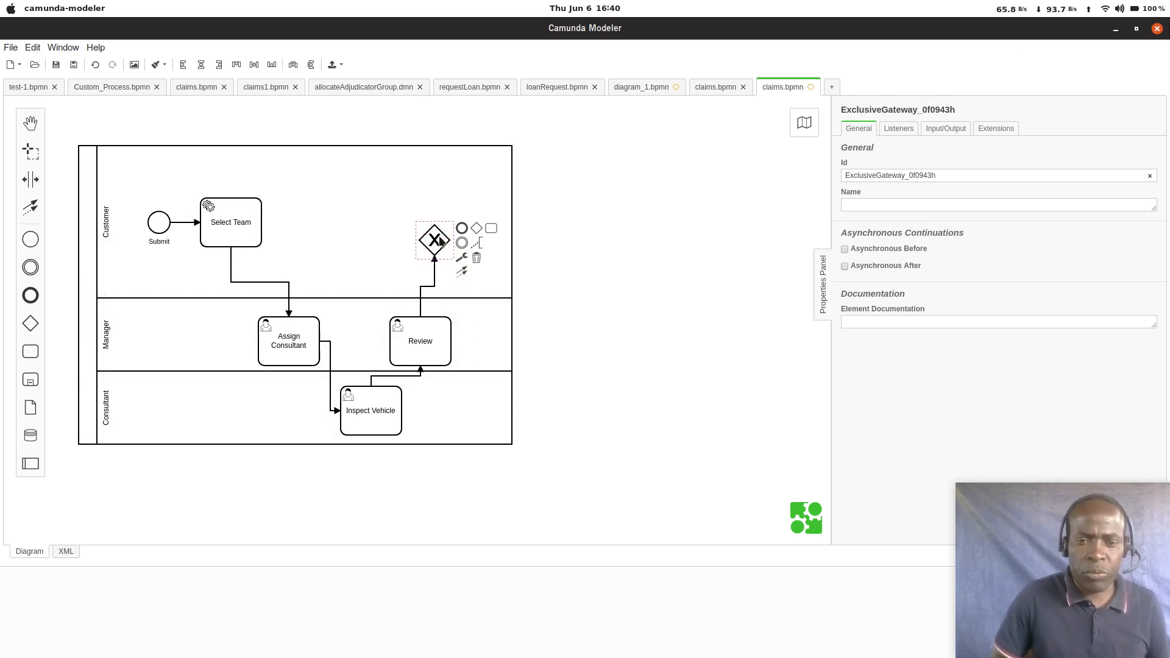
pyautogui.moveTo(438, 239)
pyautogui.mouseDown()
pyautogui.moveTo(504, 353)
pyautogui.moveTo(506, 328)
pyautogui.moveTo(552, 330)
pyautogui.moveTo(454, 247)
pyautogui.mouseUp()
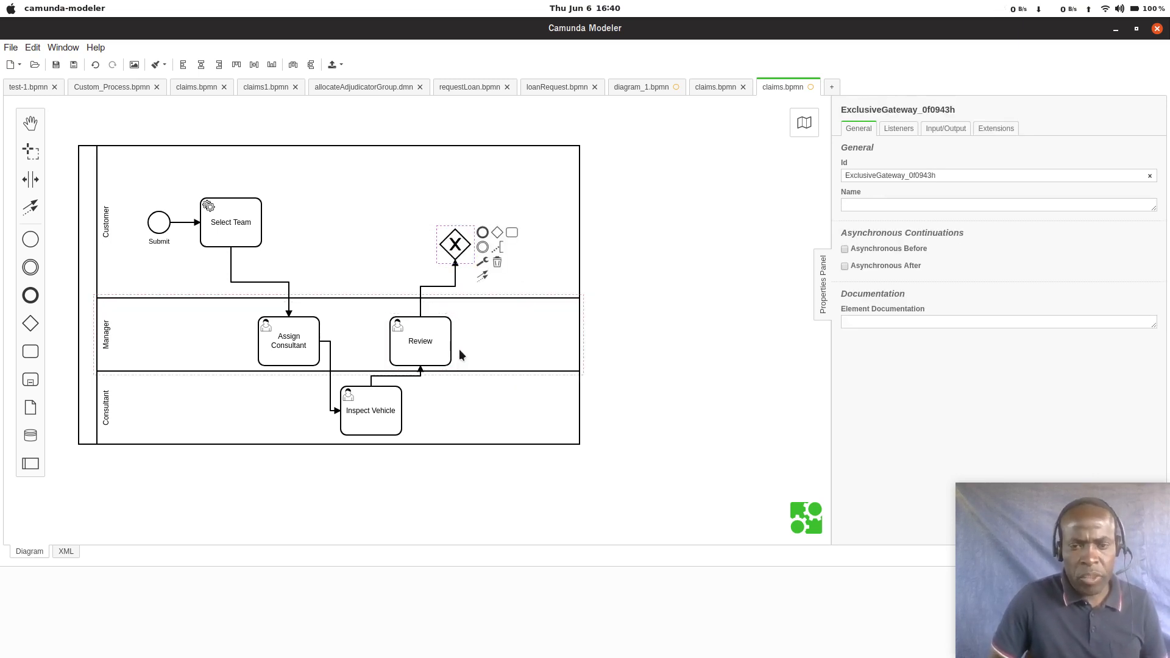
# Step: Append a task from the exclusive gateway and place it above and to the right of the gateway in the Customer lane
pyautogui.click(510, 232)
pyautogui.click(530, 302)
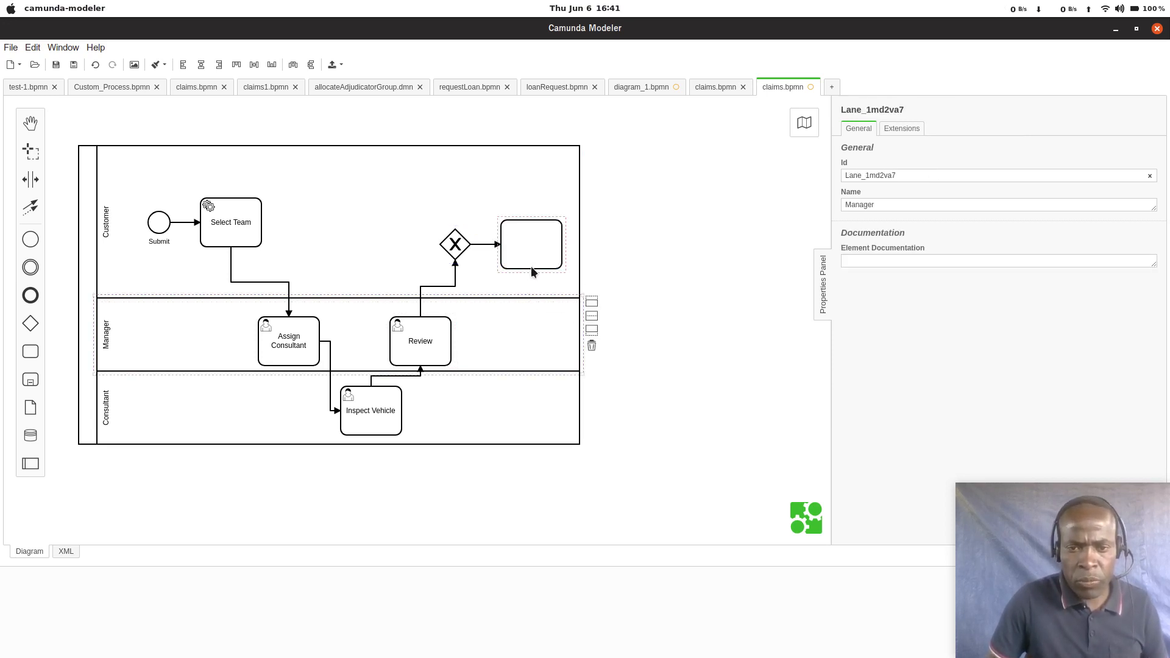
pyautogui.moveTo(531, 265); pyautogui.dragTo(465, 198)
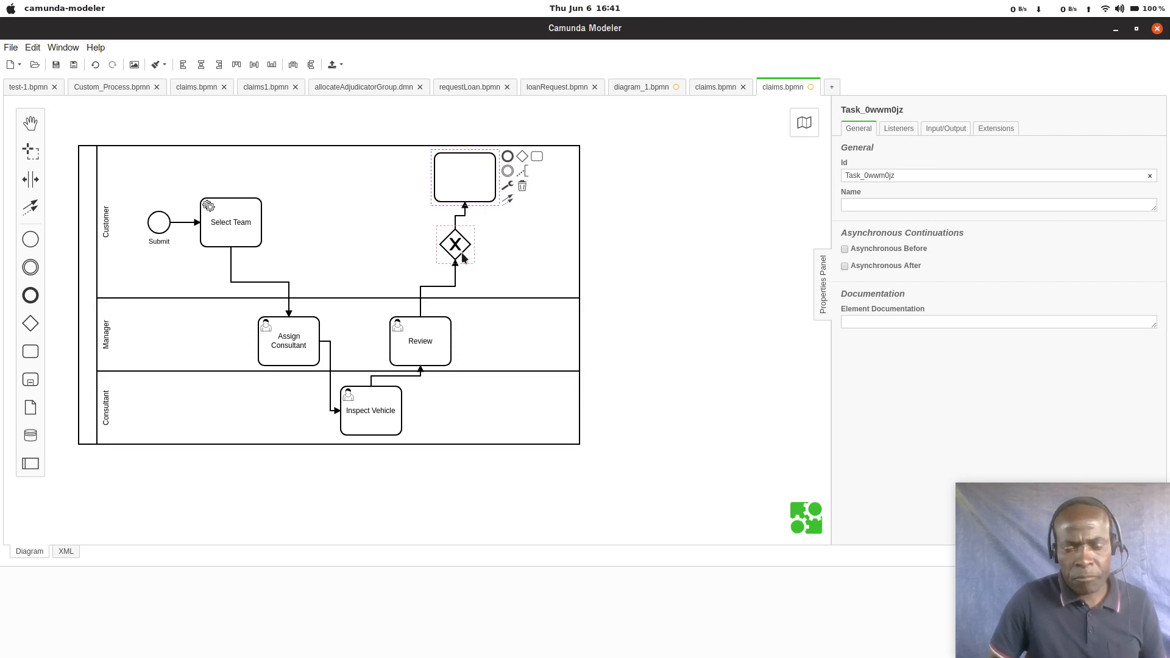
pyautogui.click(479, 214)
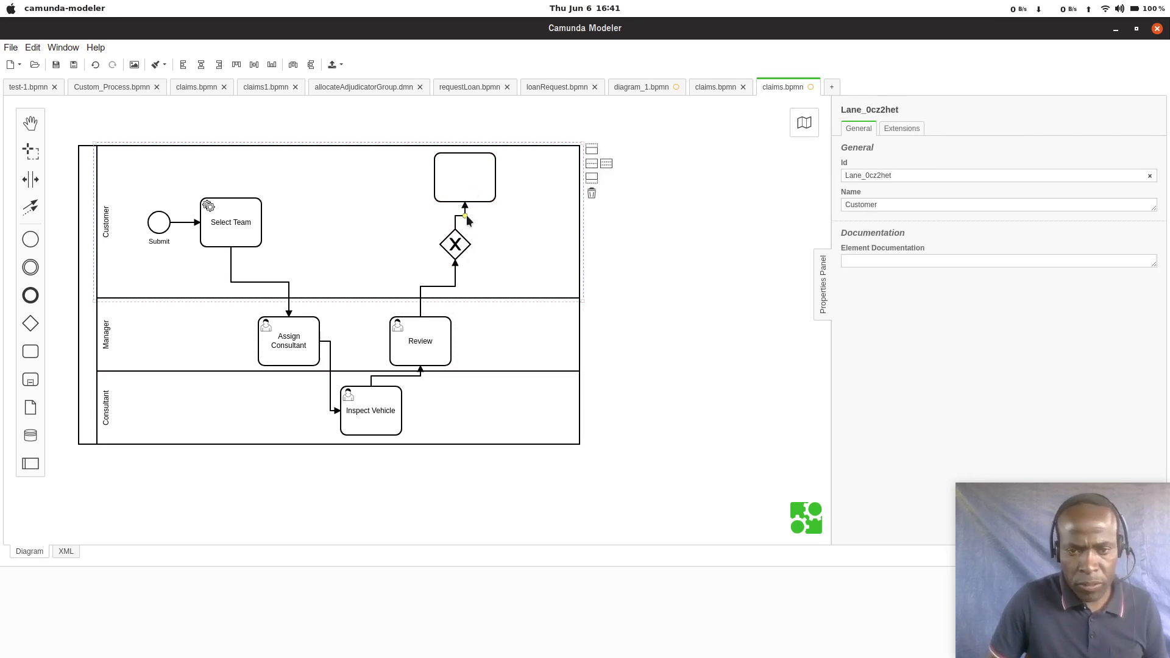
pyautogui.doubleClick(467, 214)
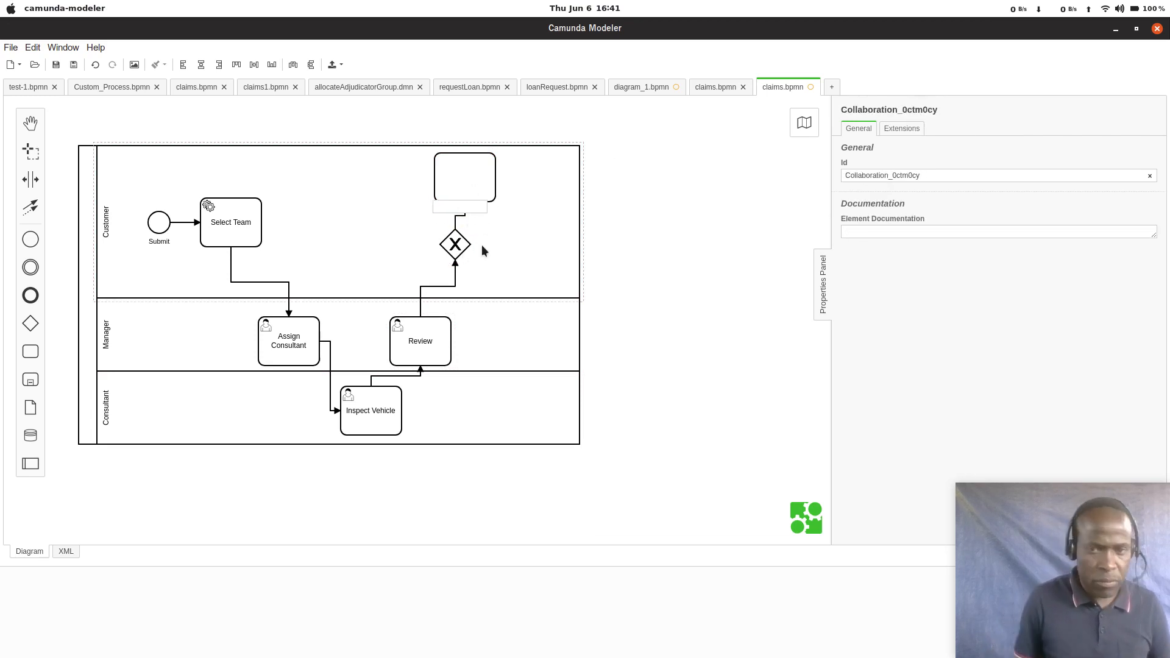
pyautogui.click(445, 176)
pyautogui.moveTo(446, 179); pyautogui.dragTo(494, 187)
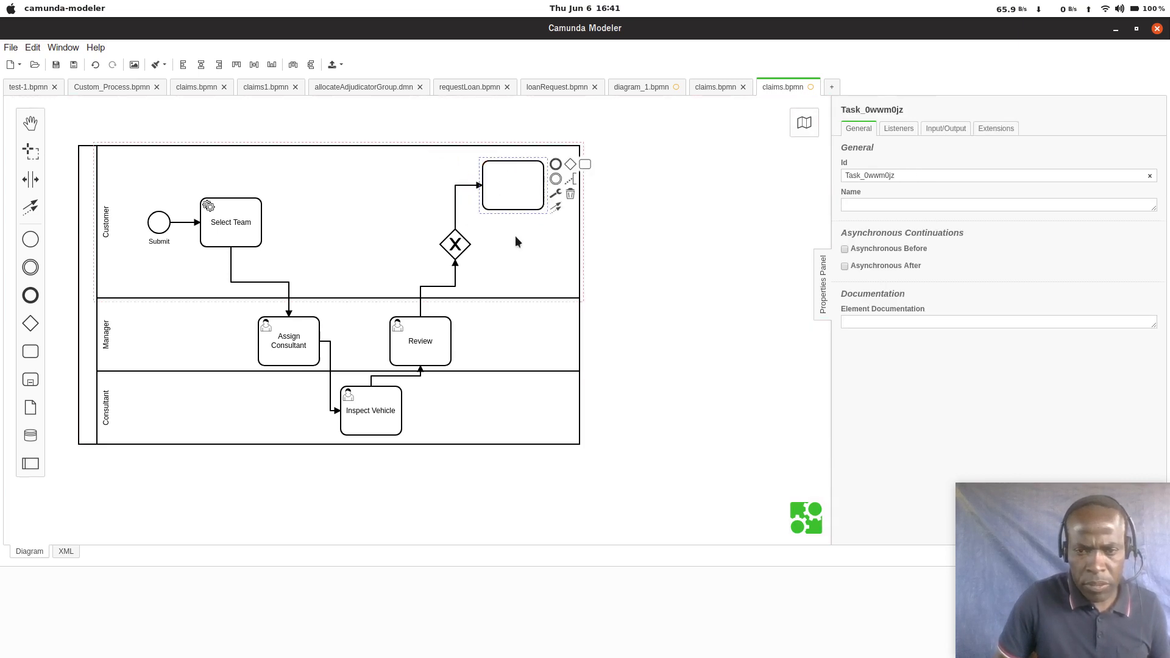
# Step: Label the sequence flow from the gateway to the unnamed task Approved
pyautogui.doubleClick(457, 209)
pyautogui.write('A')
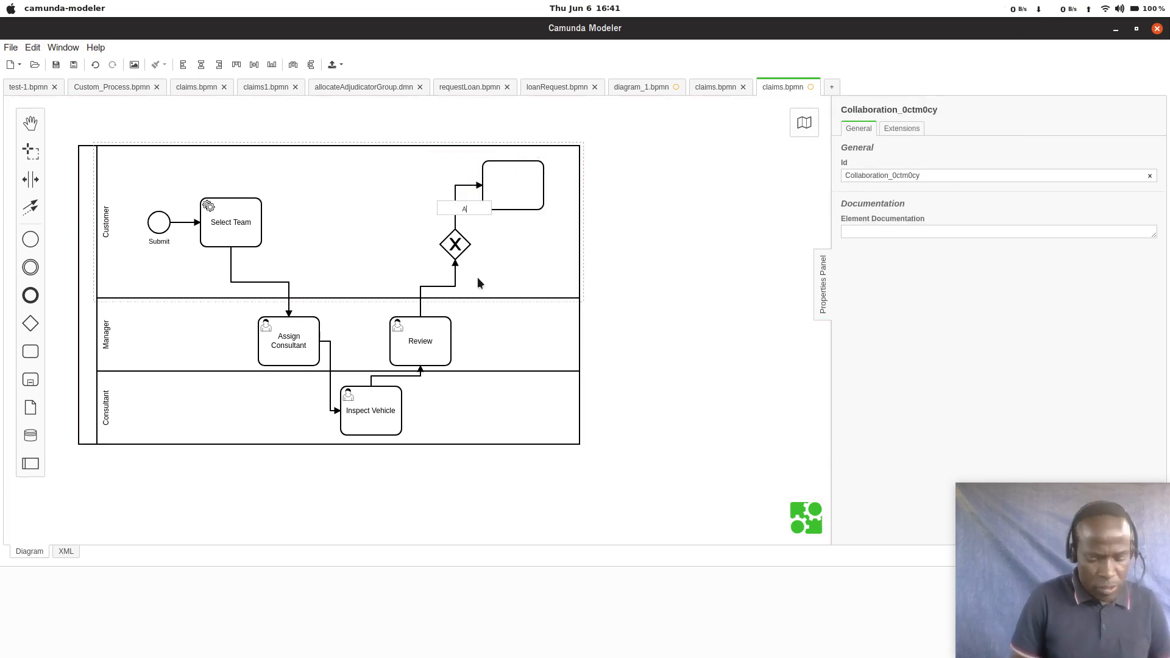
pyautogui.write('pproved')
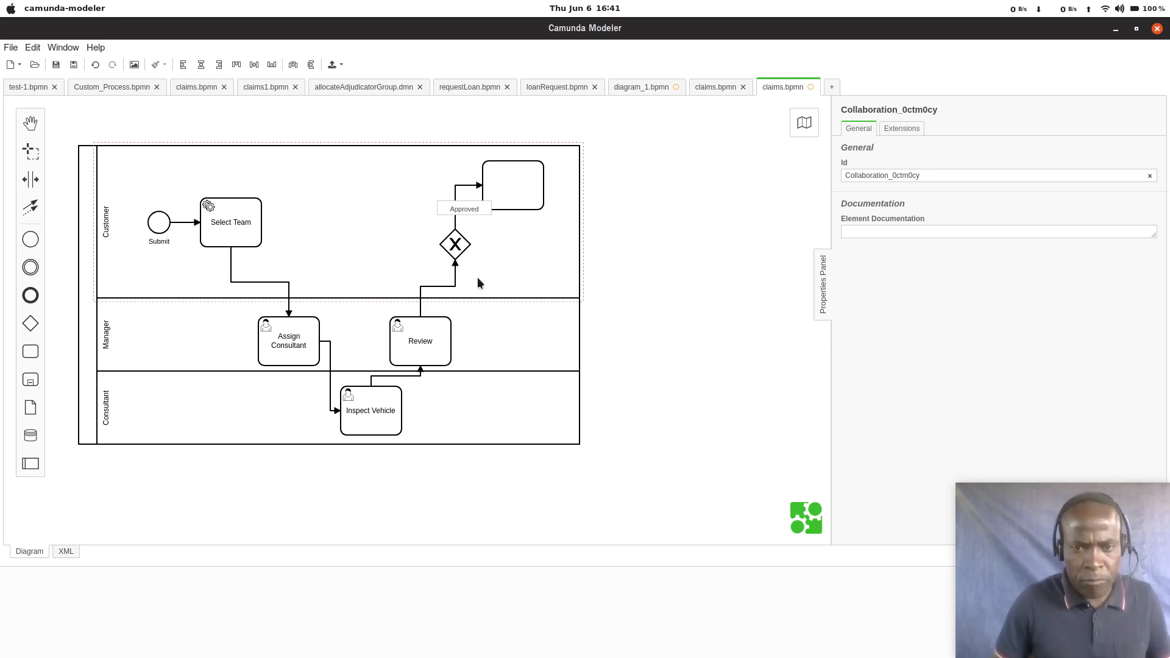
# Step: Name the unnamed task at the end of the Approved flow Send Approved Email
pyautogui.doubleClick(518, 196)
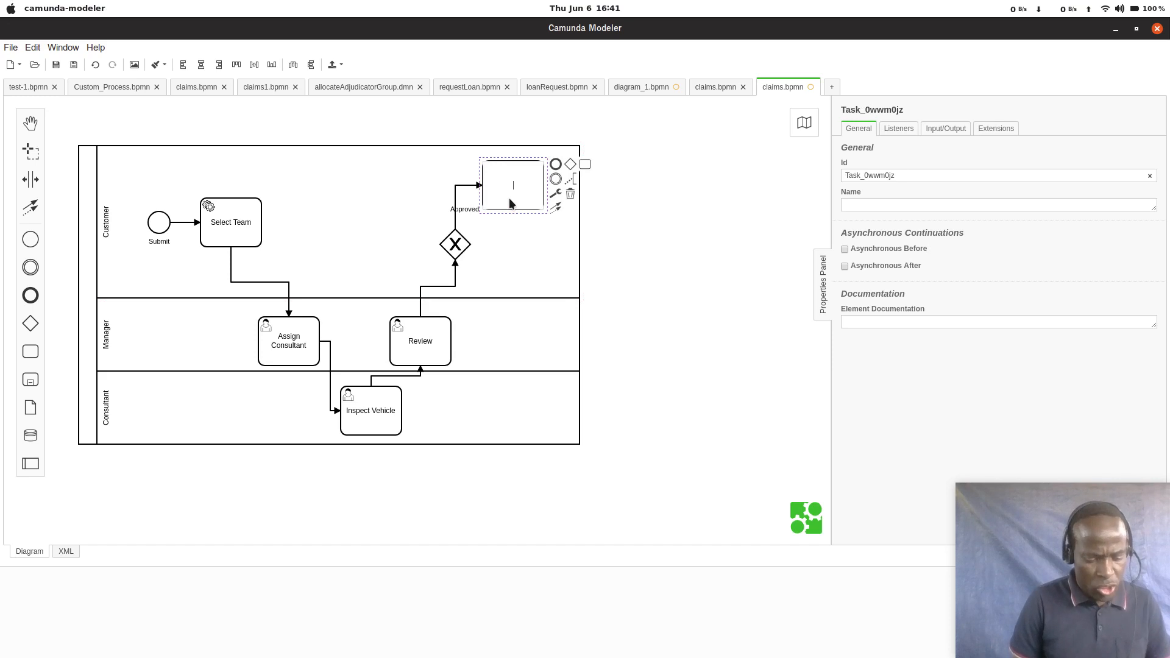
pyautogui.write('Se')
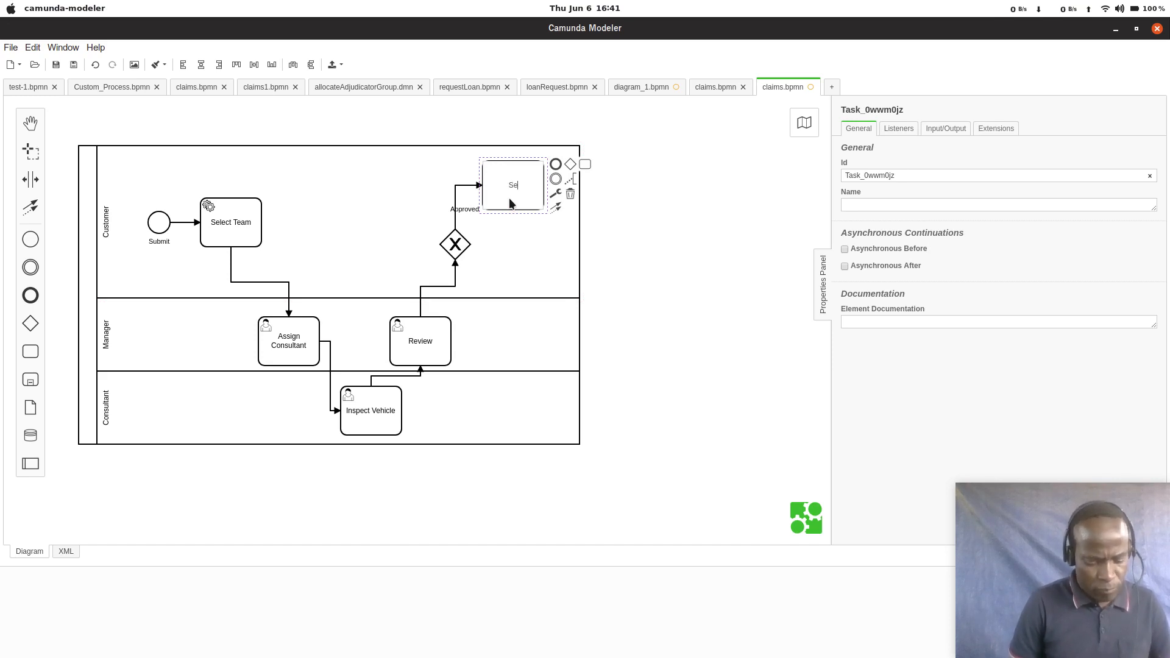
pyautogui.write('nd')
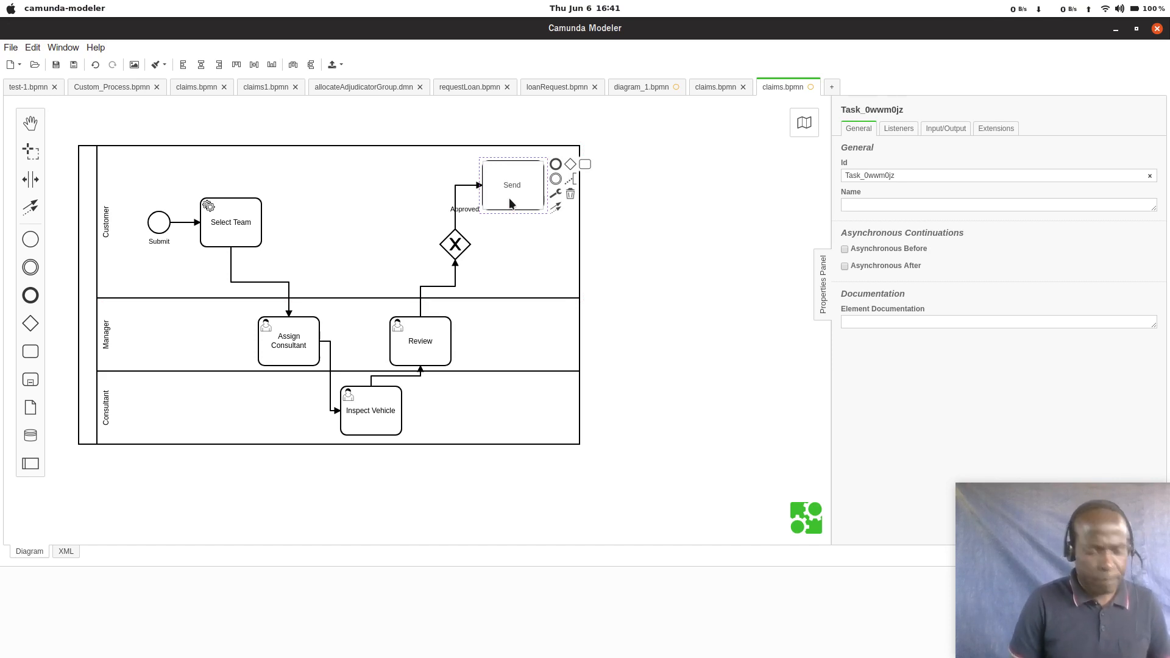
pyautogui.write(' Appr')
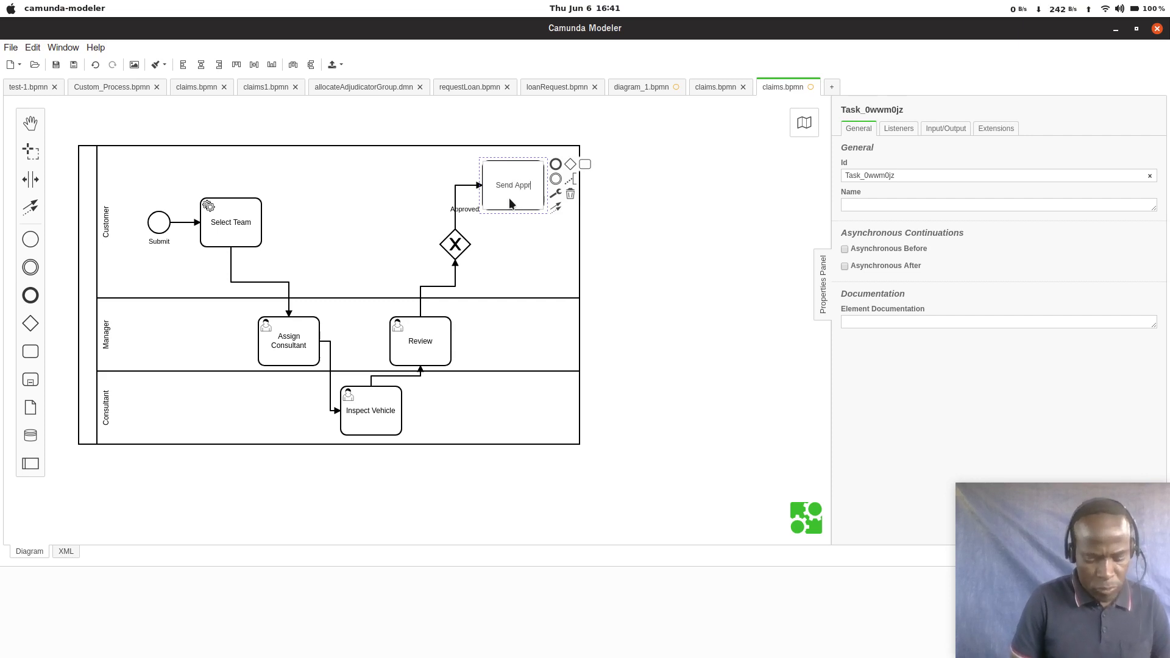
pyautogui.write('oved E')
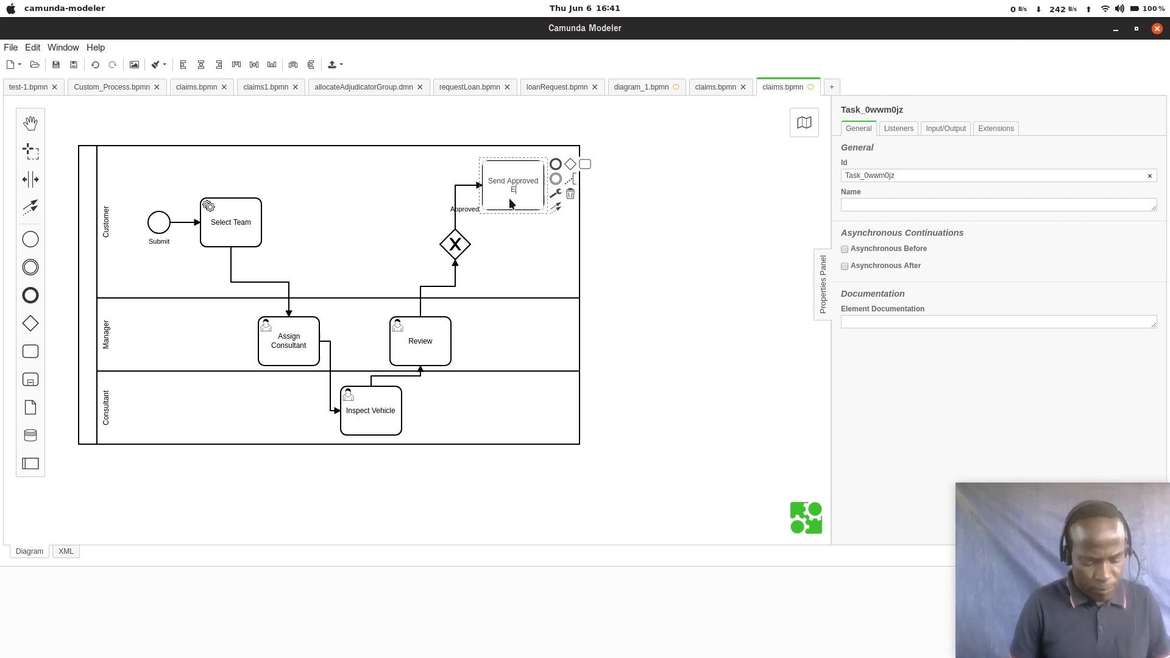
pyautogui.write('mail')
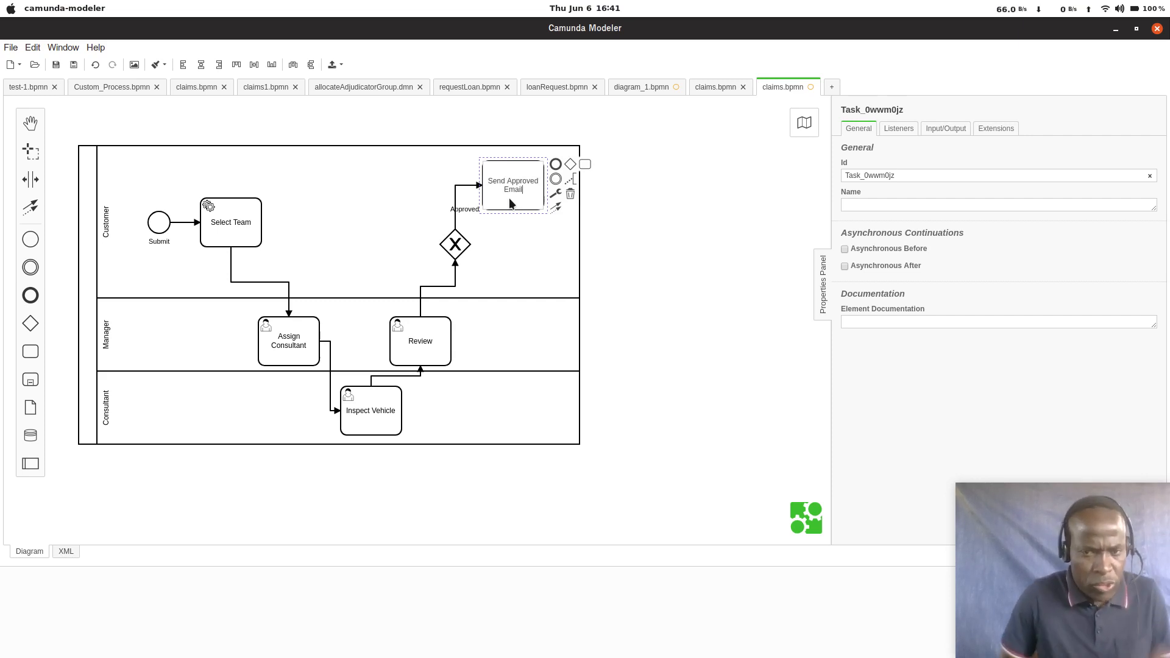
# Step: Change Send Approved Email to a service task and append an end event a short distance to its right
pyautogui.click(556, 190)
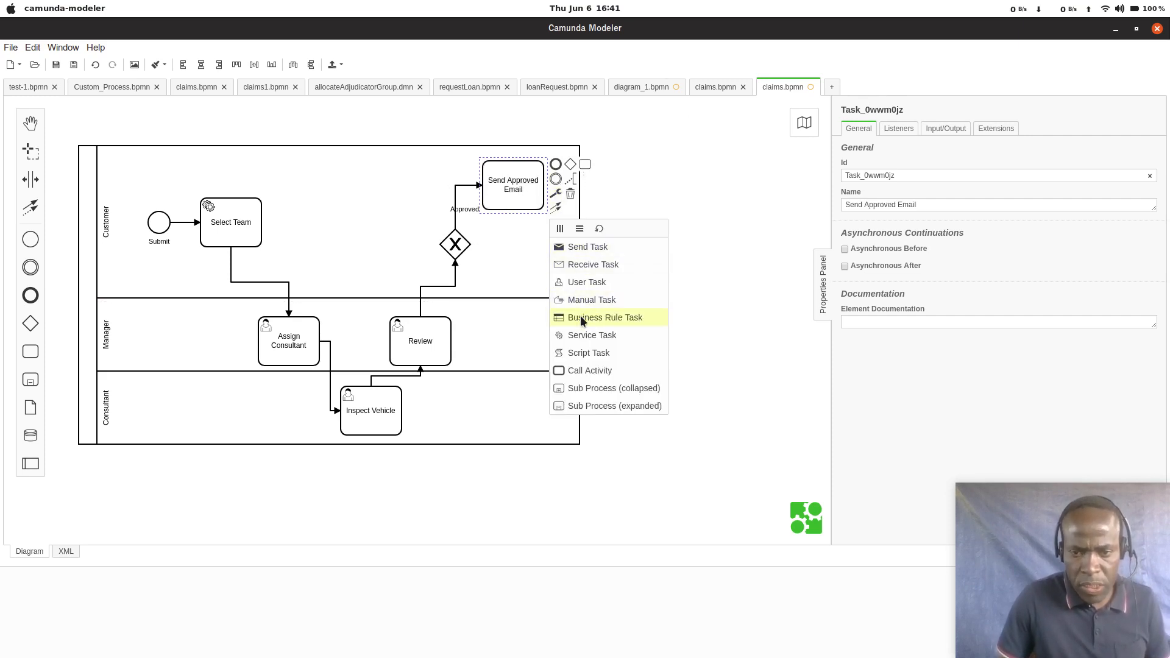
pyautogui.click(580, 332)
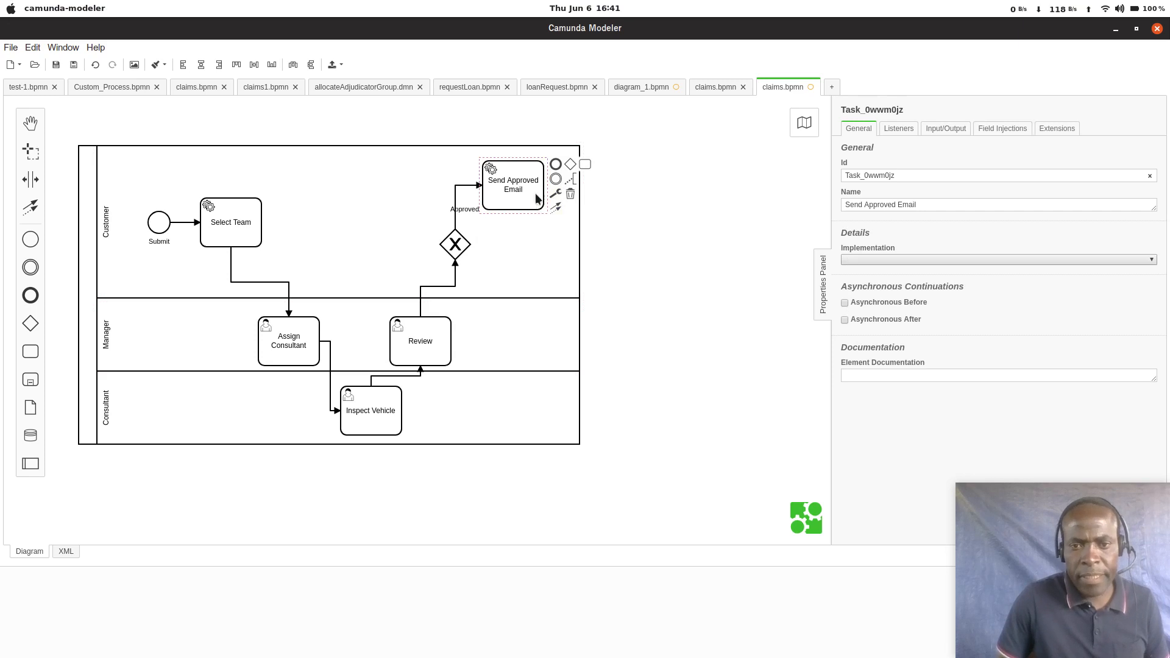
pyautogui.click(556, 164)
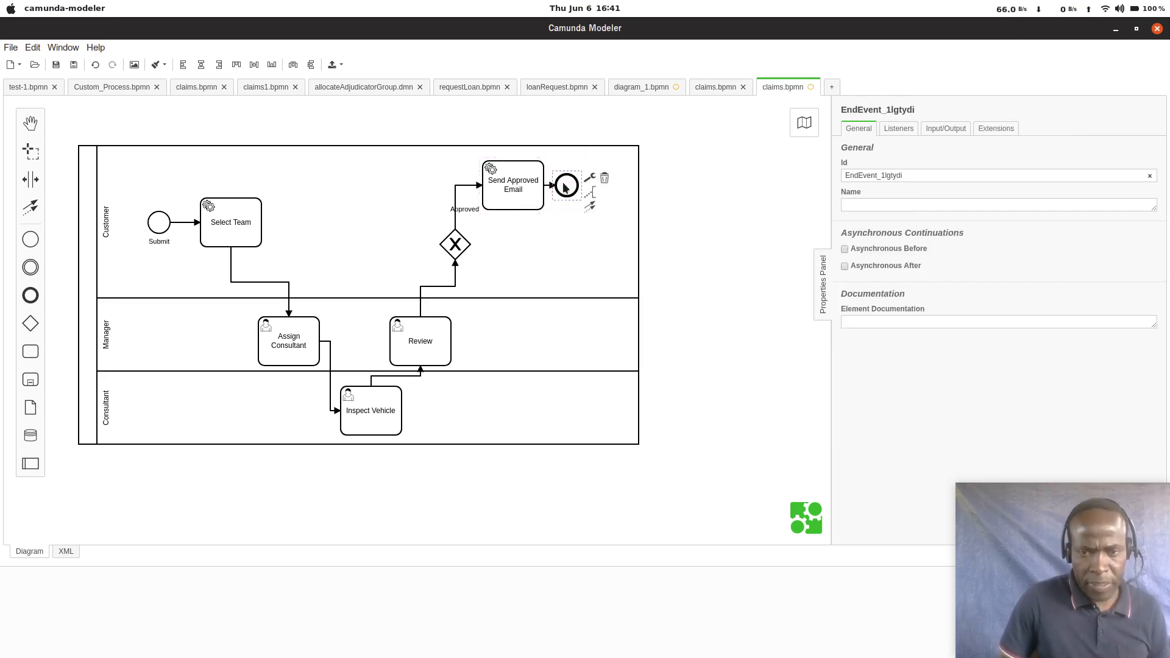
pyautogui.moveTo(563, 192); pyautogui.dragTo(596, 192)
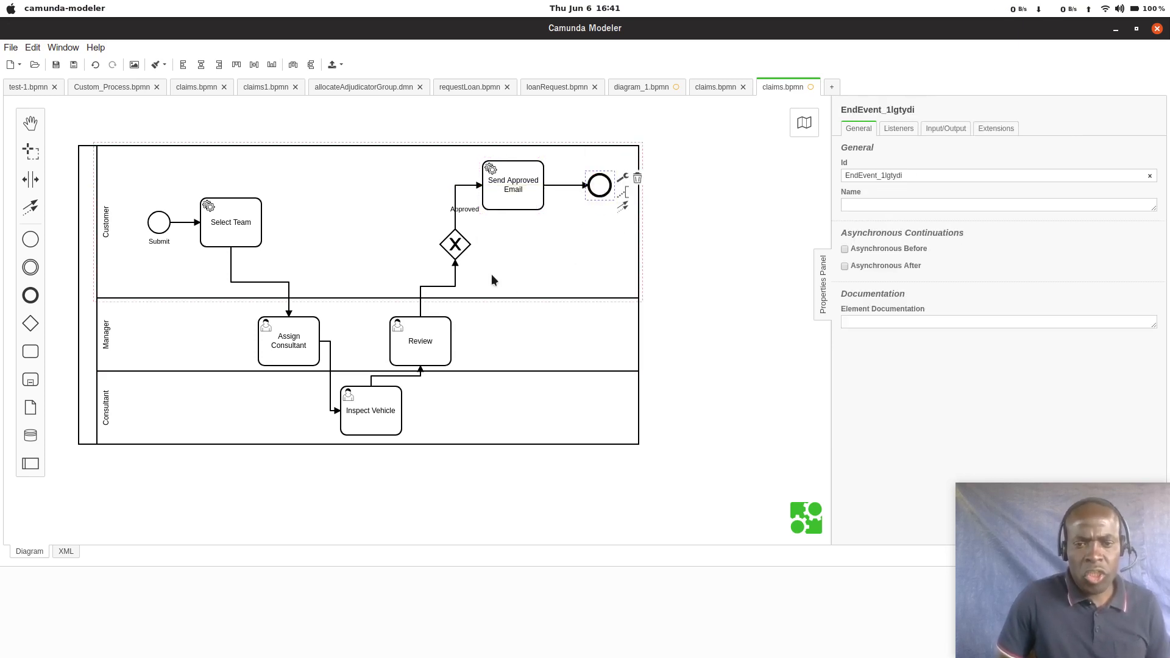
# Step: Append a second task from the exclusive gateway and place it slightly lower and further right, below Send Approved Email
pyautogui.click(464, 248)
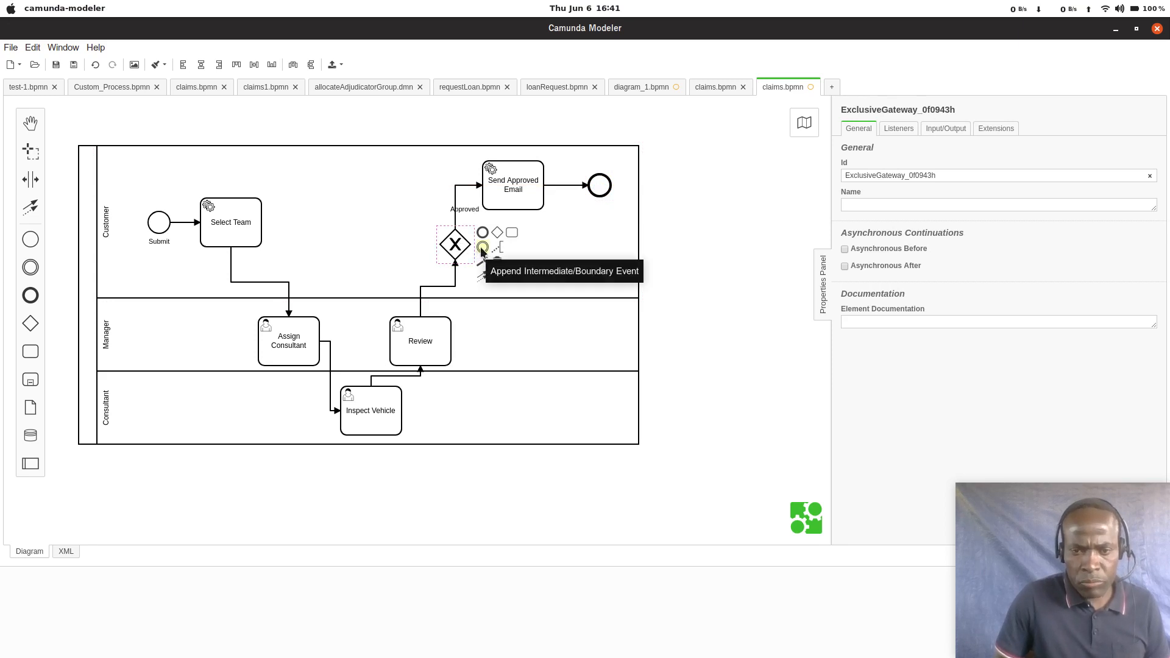
pyautogui.click(510, 233)
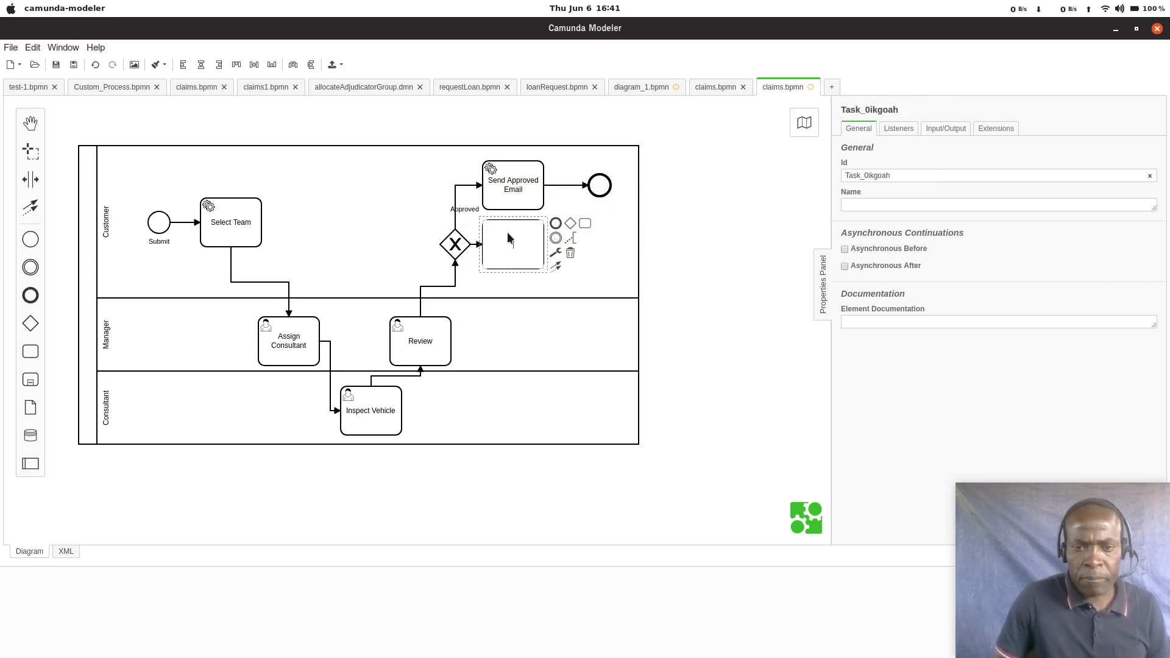
pyautogui.click(526, 275)
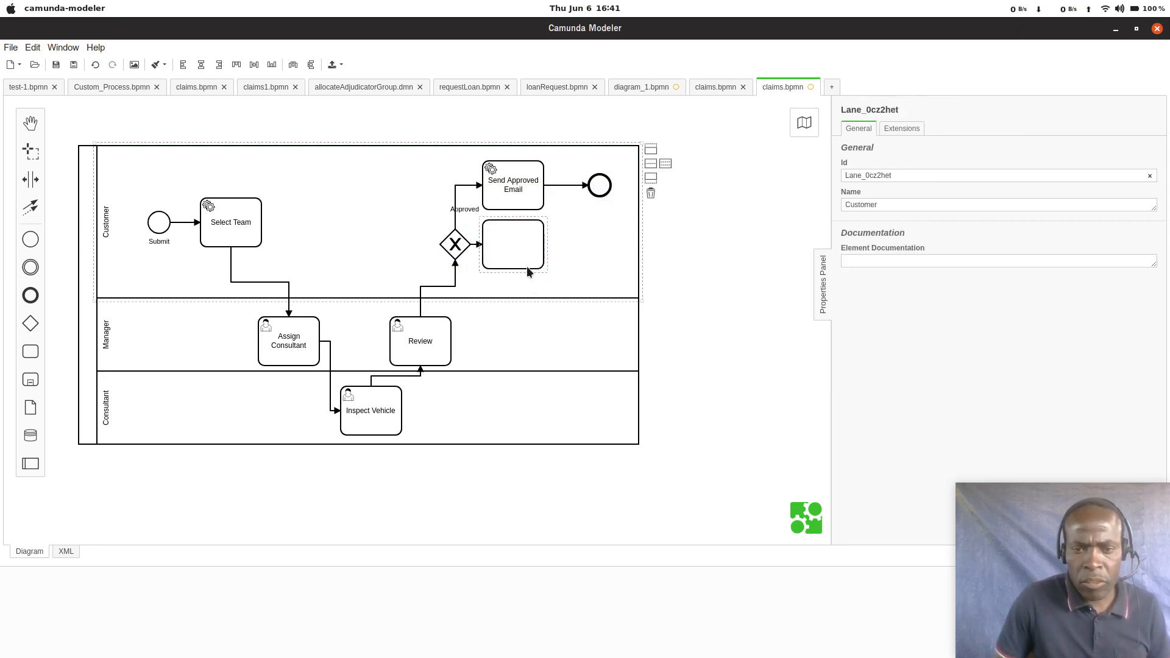
pyautogui.moveTo(526, 263); pyautogui.dragTo(556, 274)
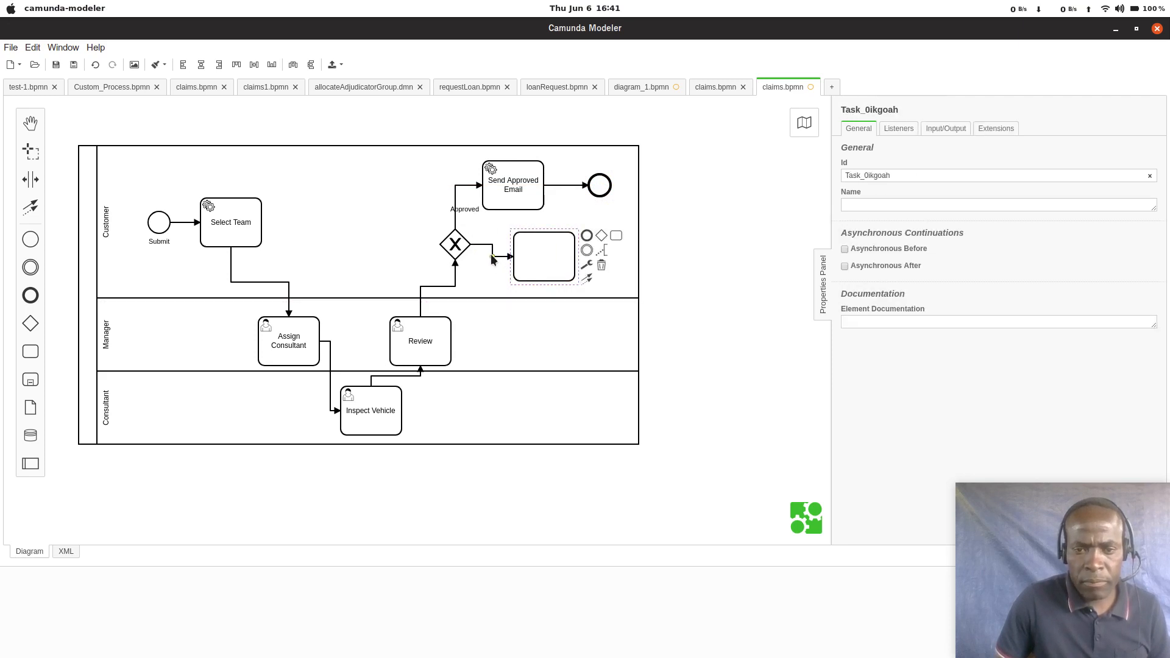
# Step: Label the sequence flow from the gateway to the lower unnamed task Declined
pyautogui.doubleClick(493, 256)
pyautogui.write('De')
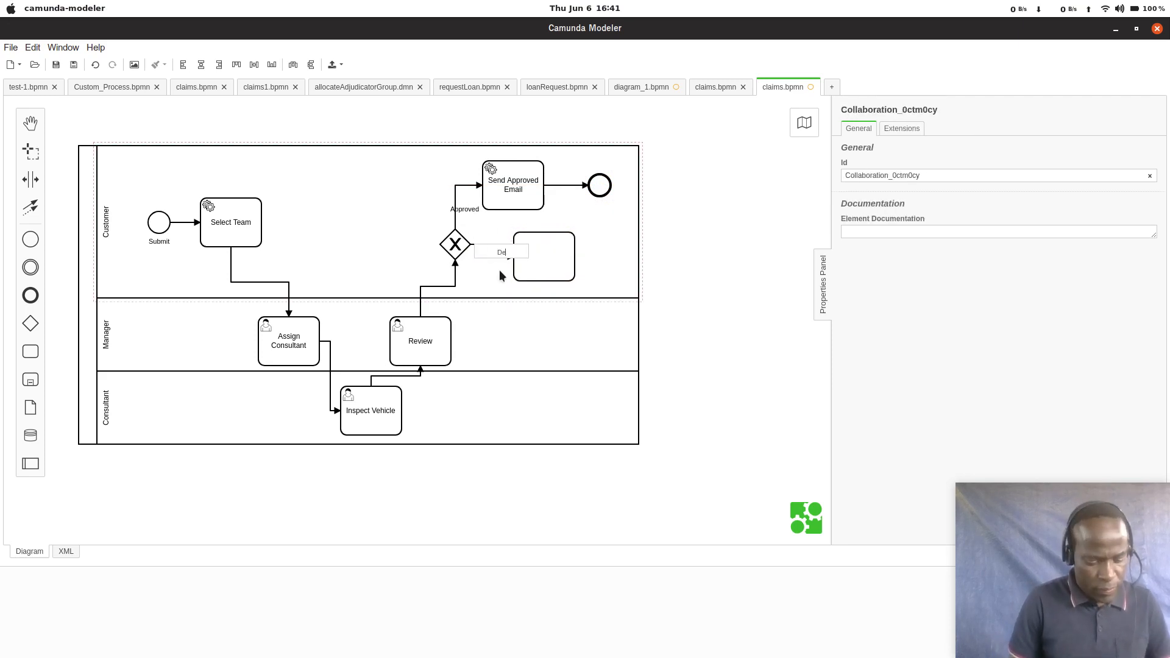
pyautogui.write('clined')
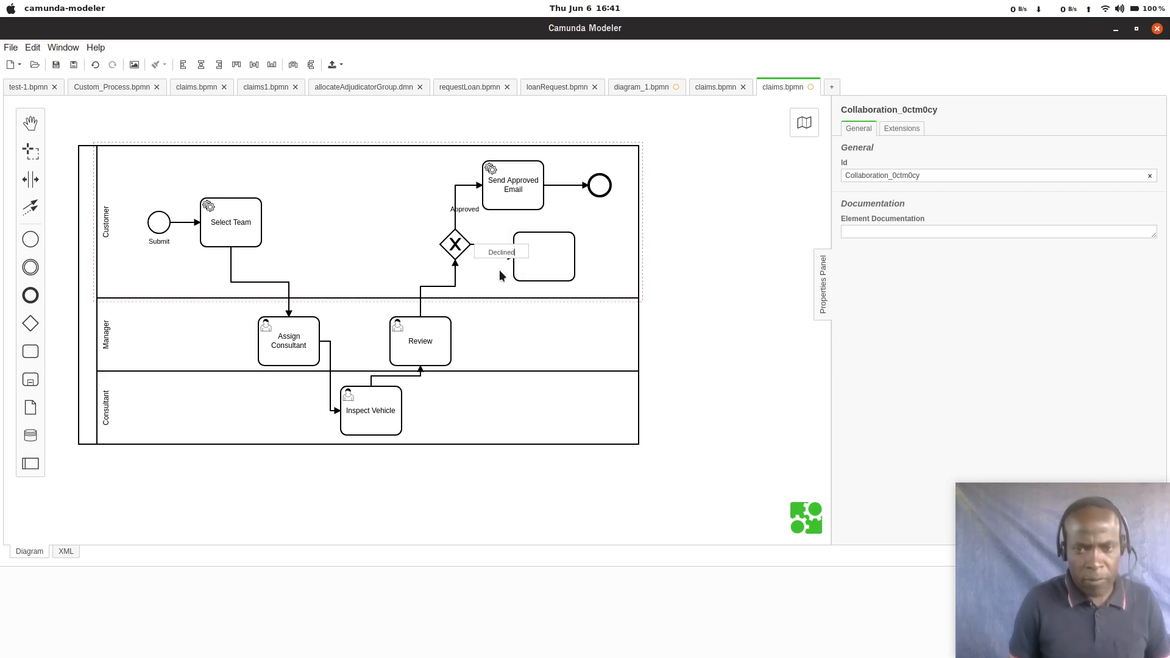
pyautogui.click(564, 254)
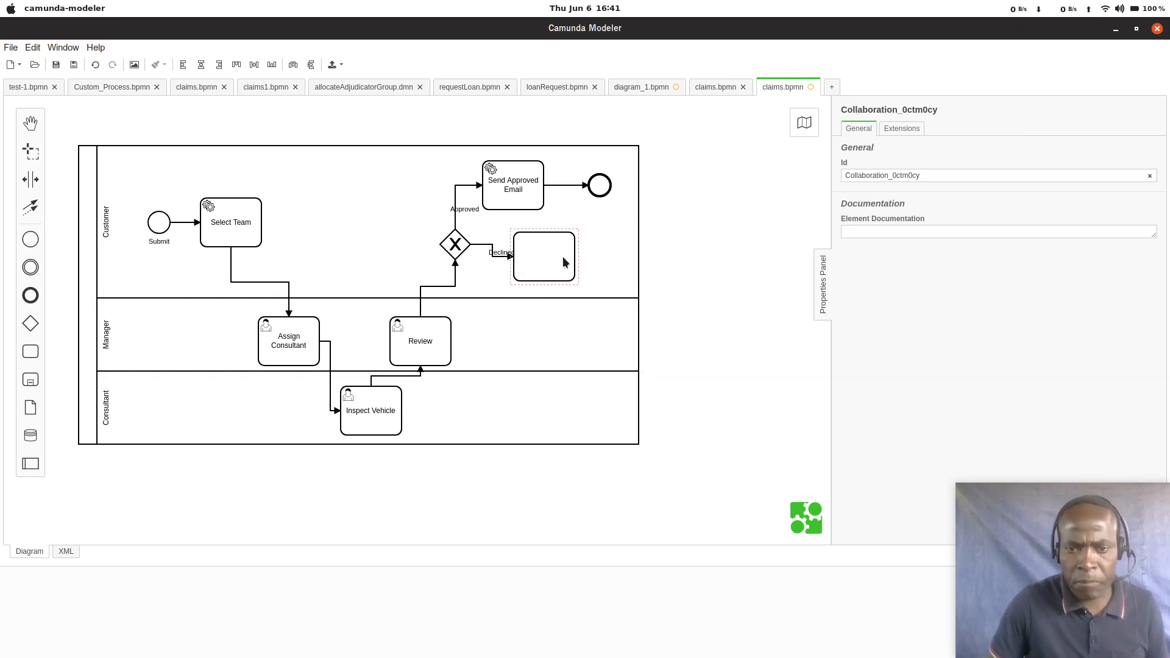
# Step: Shift the unnamed task slightly right and append an end event to its right in the Customer lane
pyautogui.moveTo(562, 256); pyautogui.dragTo(573, 257)
pyautogui.click(597, 236)
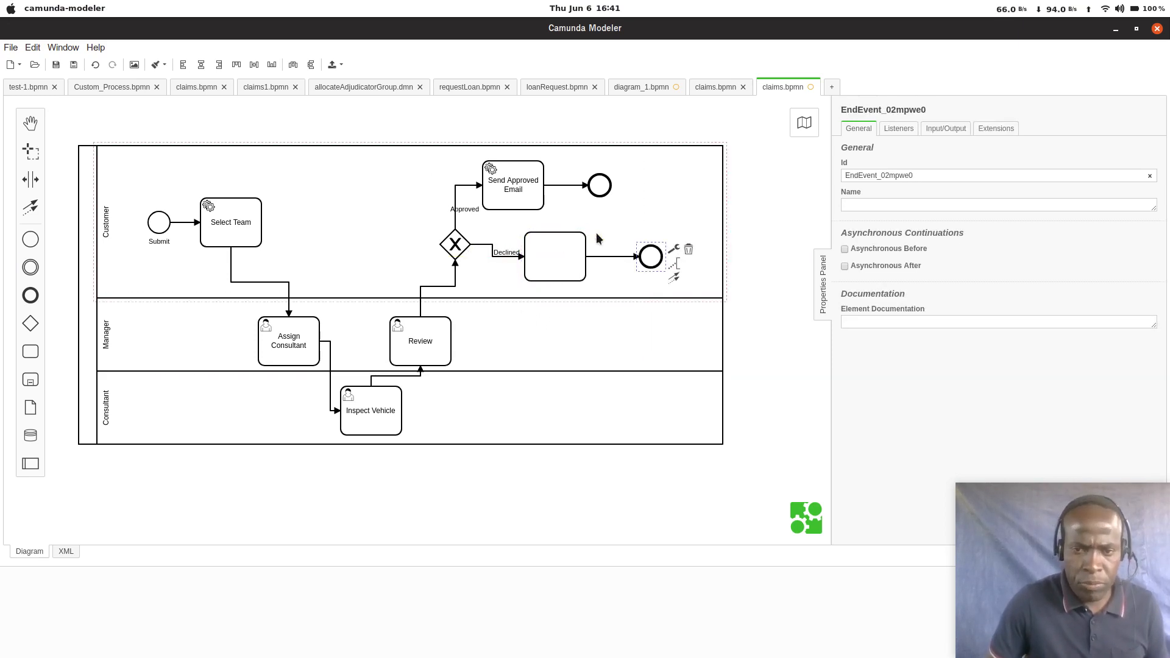
pyautogui.click(638, 255)
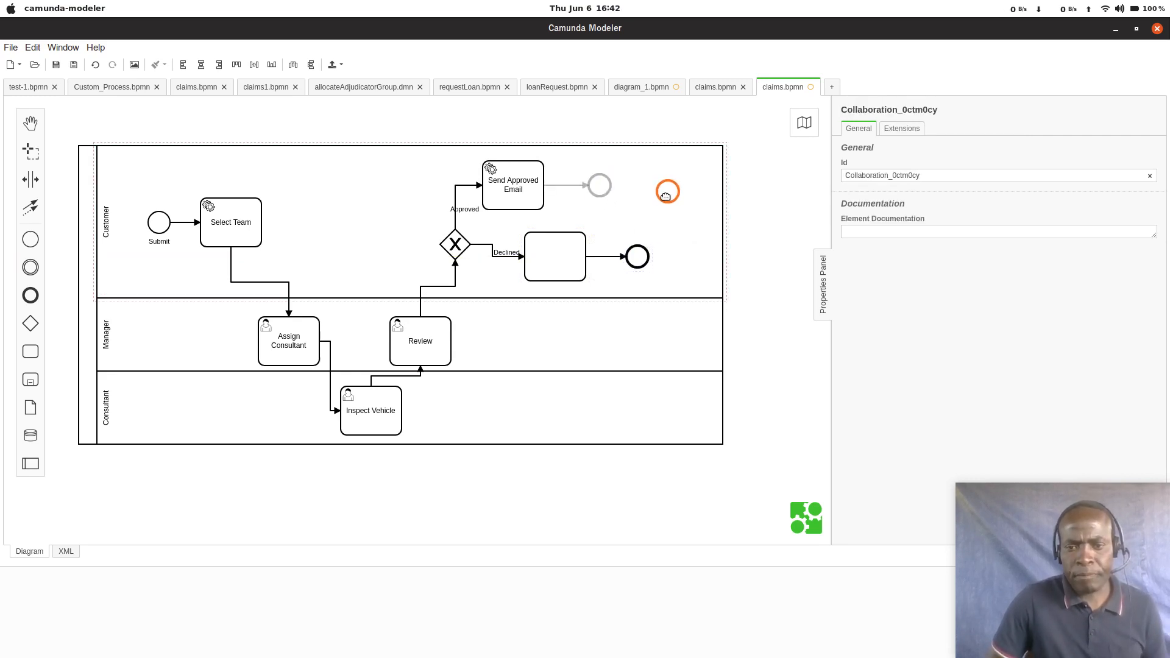
# Step: Move Send Approved Email and its end event right to align vertically with the unnamed task and end event below
pyautogui.click(638, 186)
pyautogui.moveTo(495, 198); pyautogui.dragTo(535, 199)
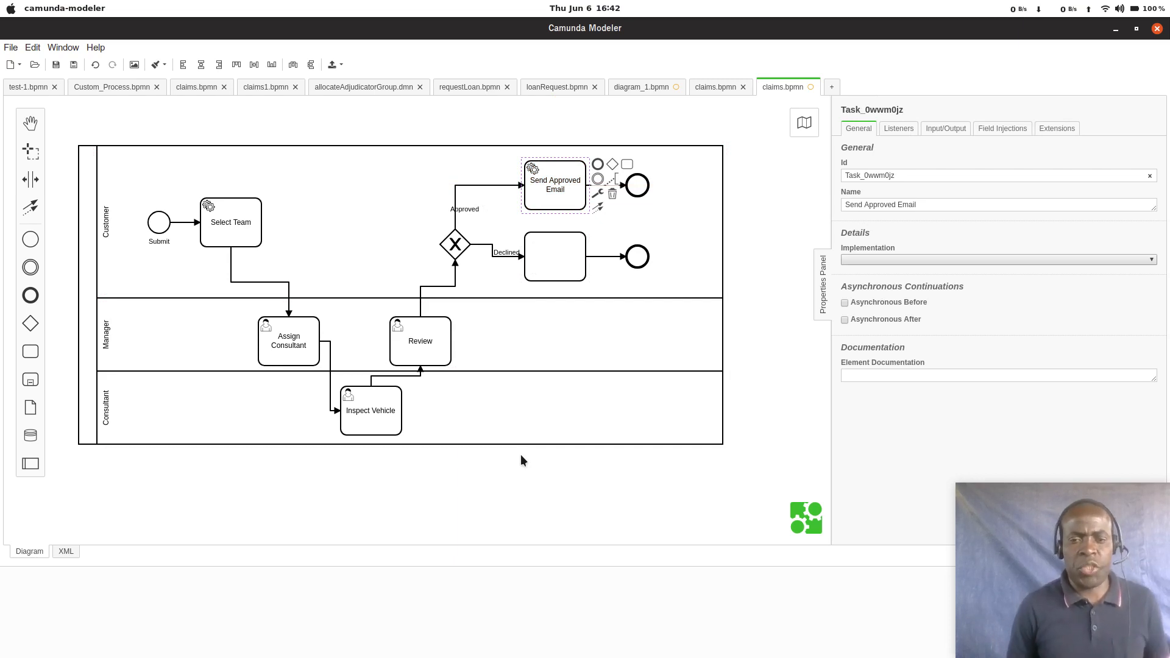
# Step: Name the task at the end of the Declined flow Send Declined Email
pyautogui.doubleClick(556, 273)
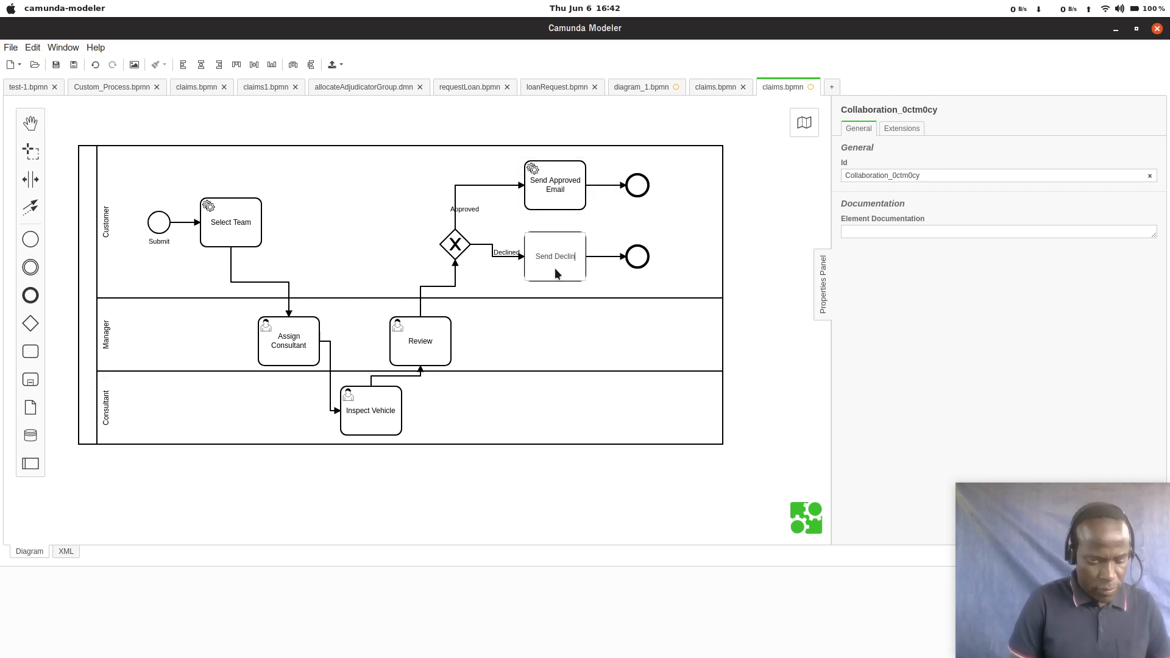
pyautogui.write('Em')
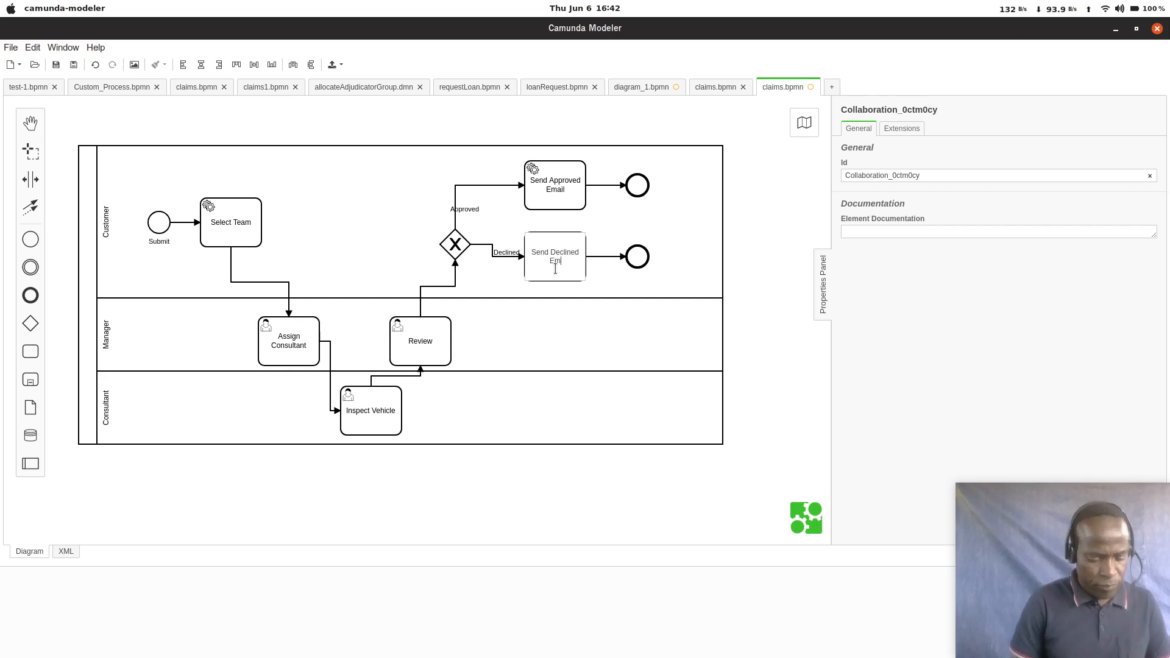
pyautogui.write('ail')
pyautogui.click(554, 349)
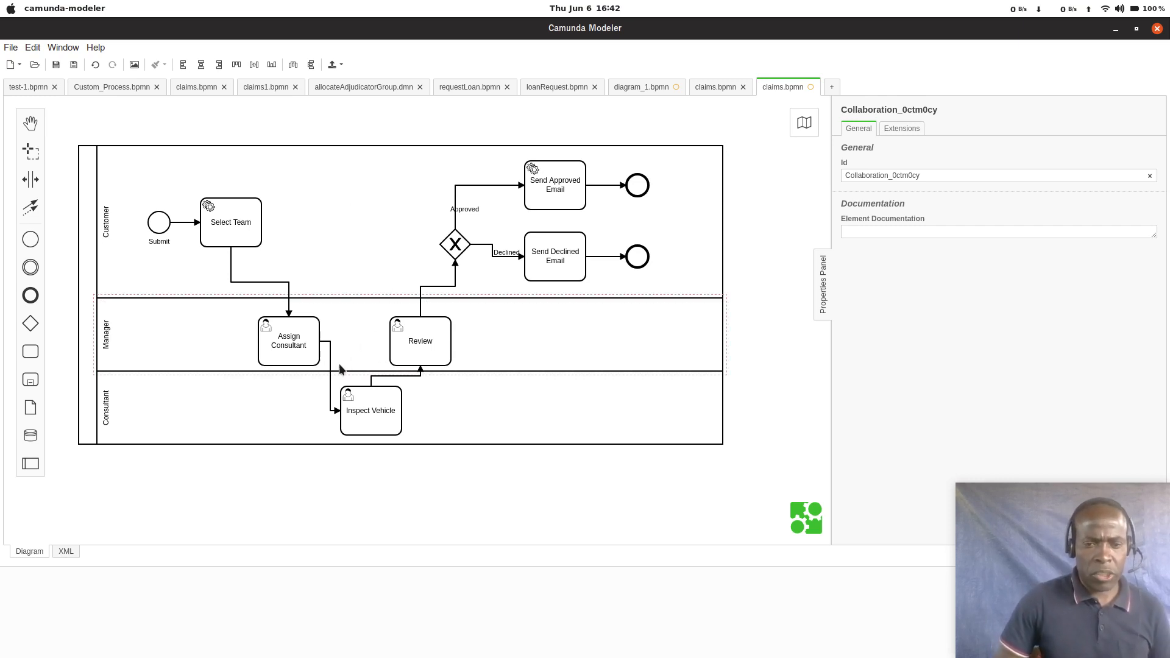
# Step: Set the Select Team task's implementation to Delegate Expression with the value #{selectTeam}
pyautogui.click(242, 244)
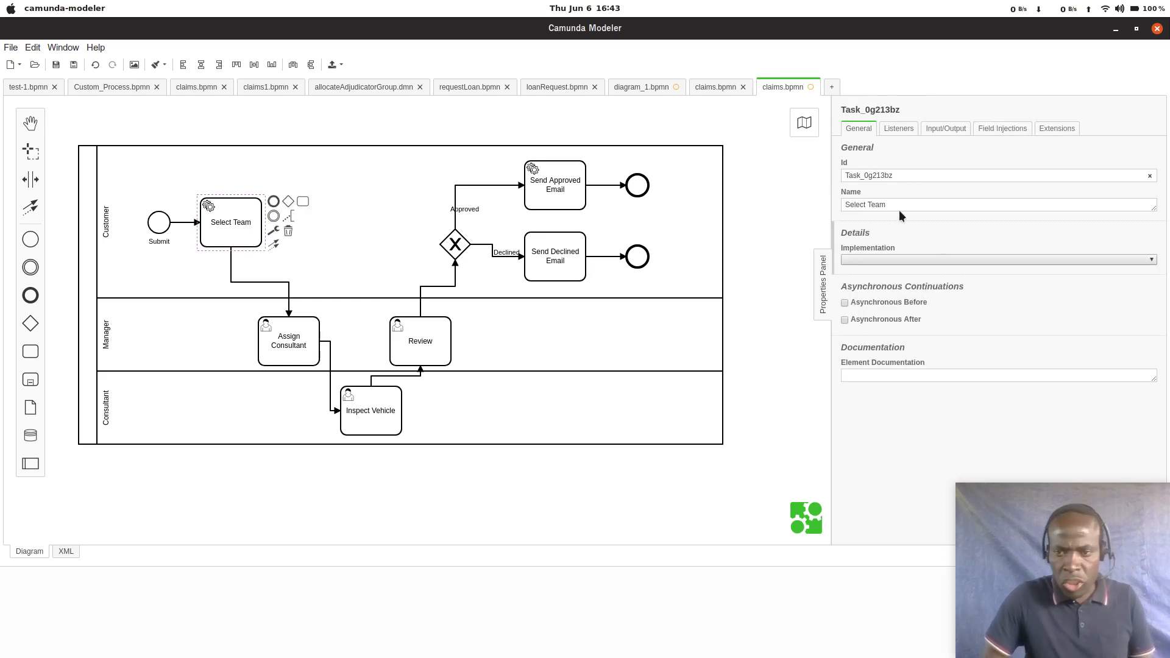
pyautogui.click(903, 261)
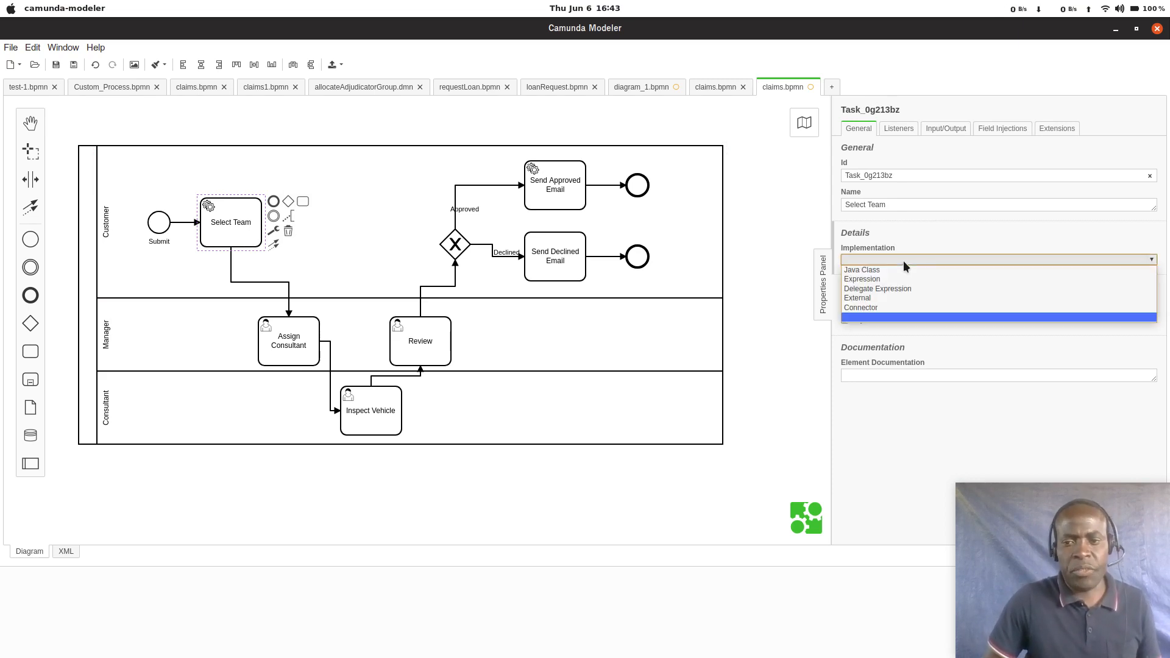
pyautogui.click(885, 289)
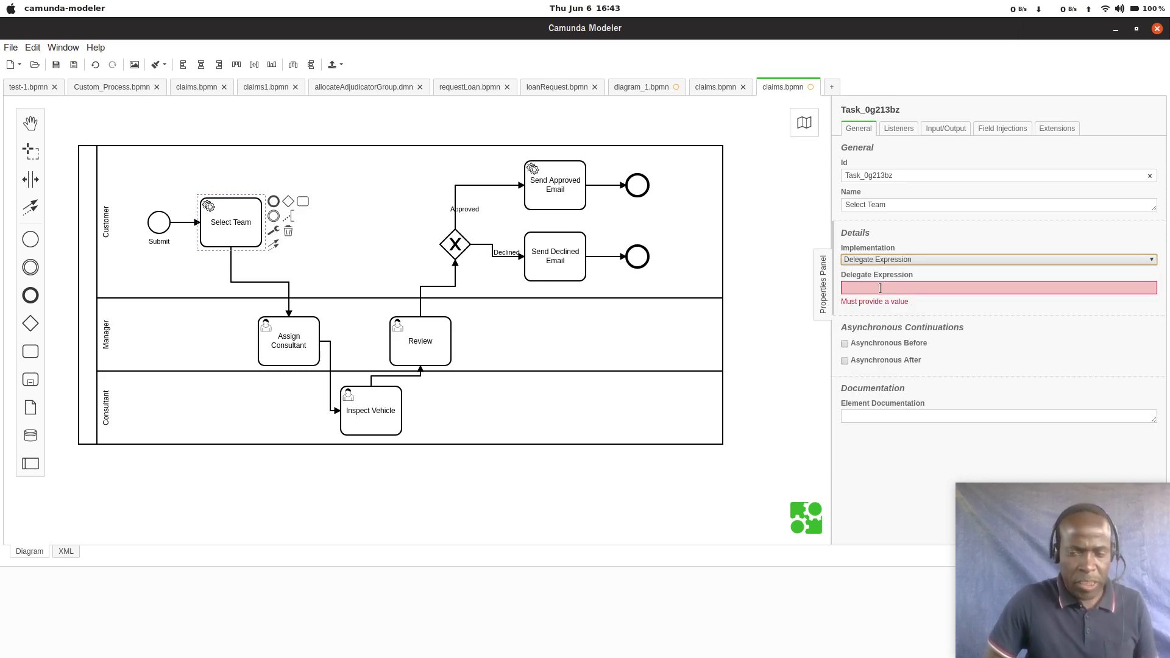
pyautogui.click(878, 288)
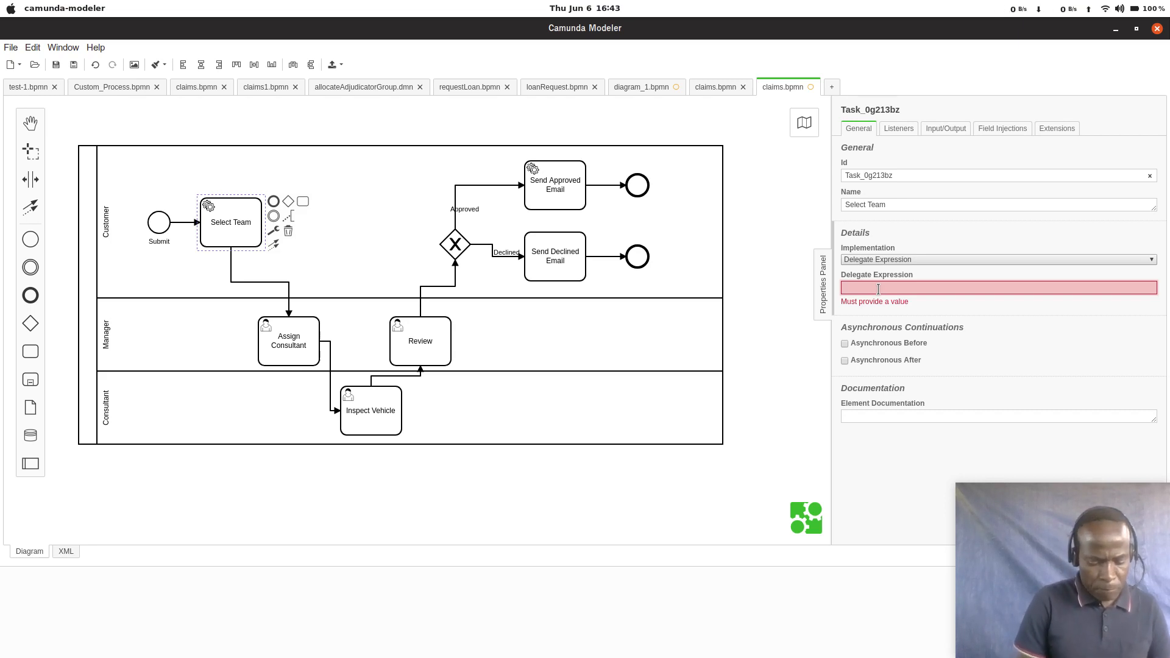
pyautogui.write('#{}')
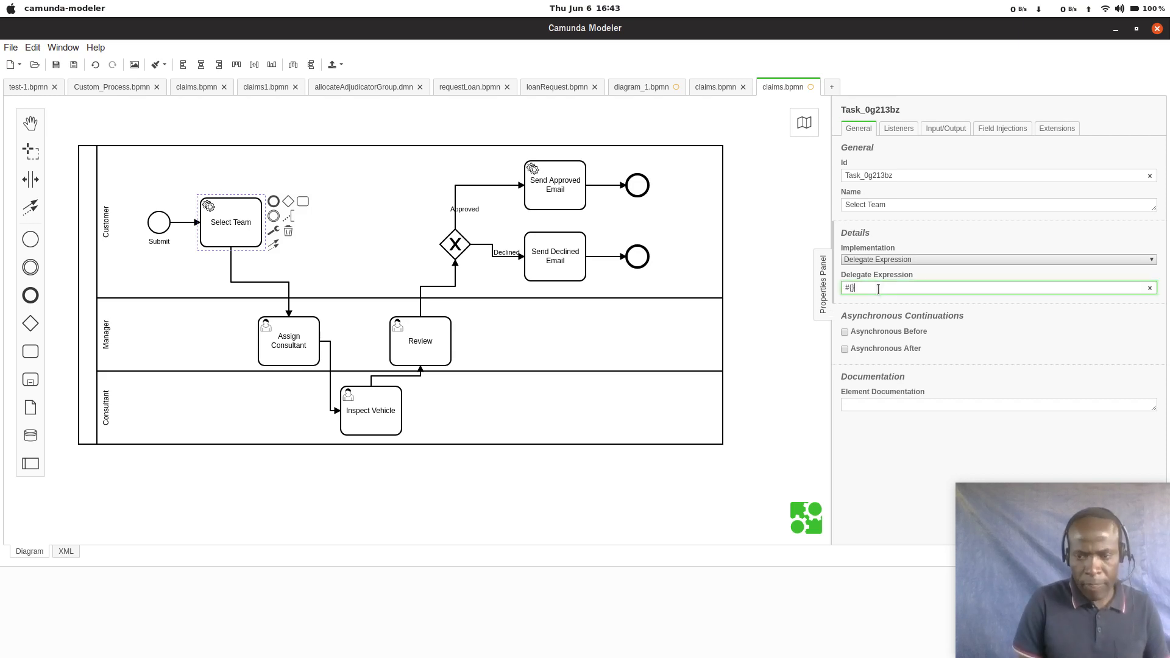
pyautogui.press('Left')
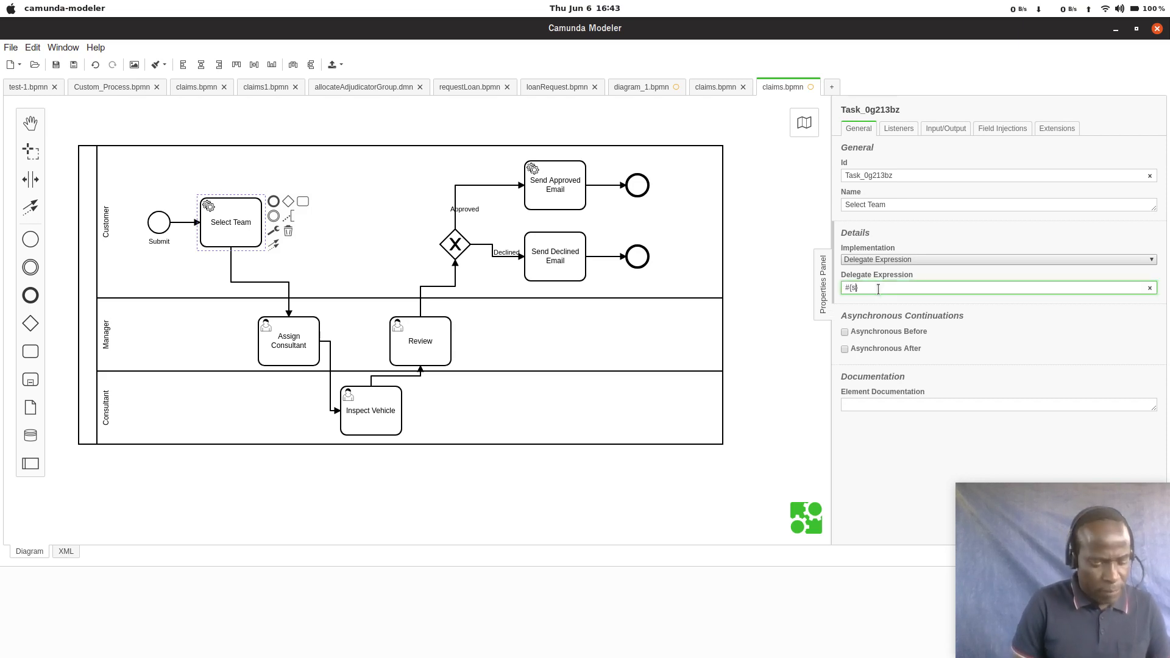
pyautogui.write('select')
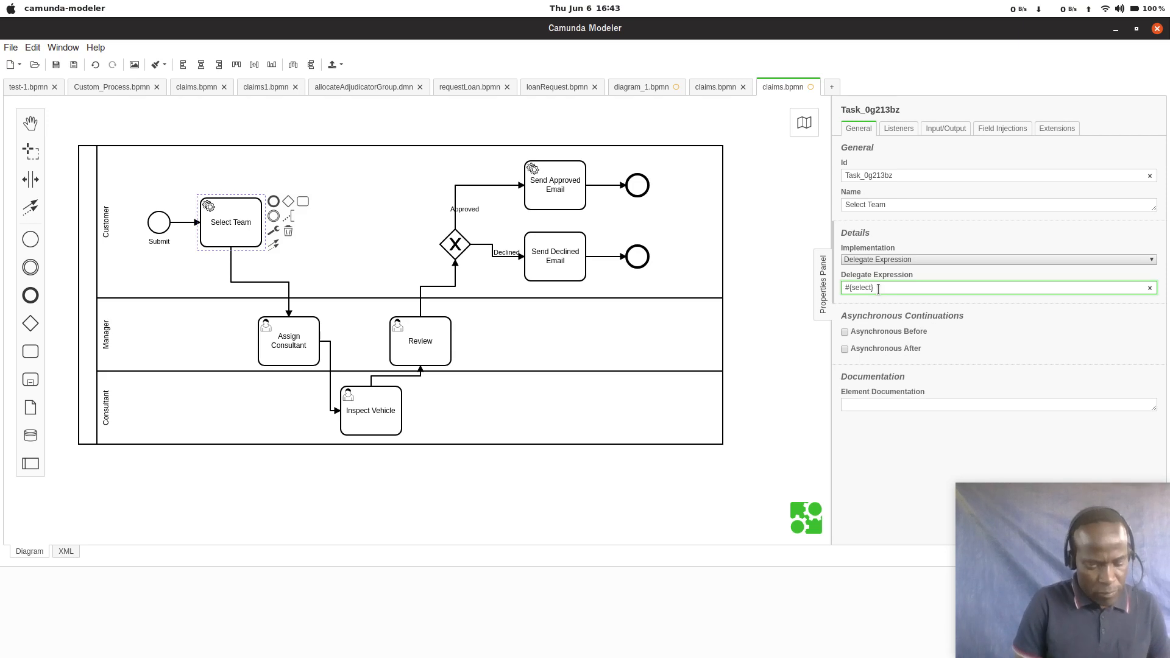
pyautogui.write('Team')
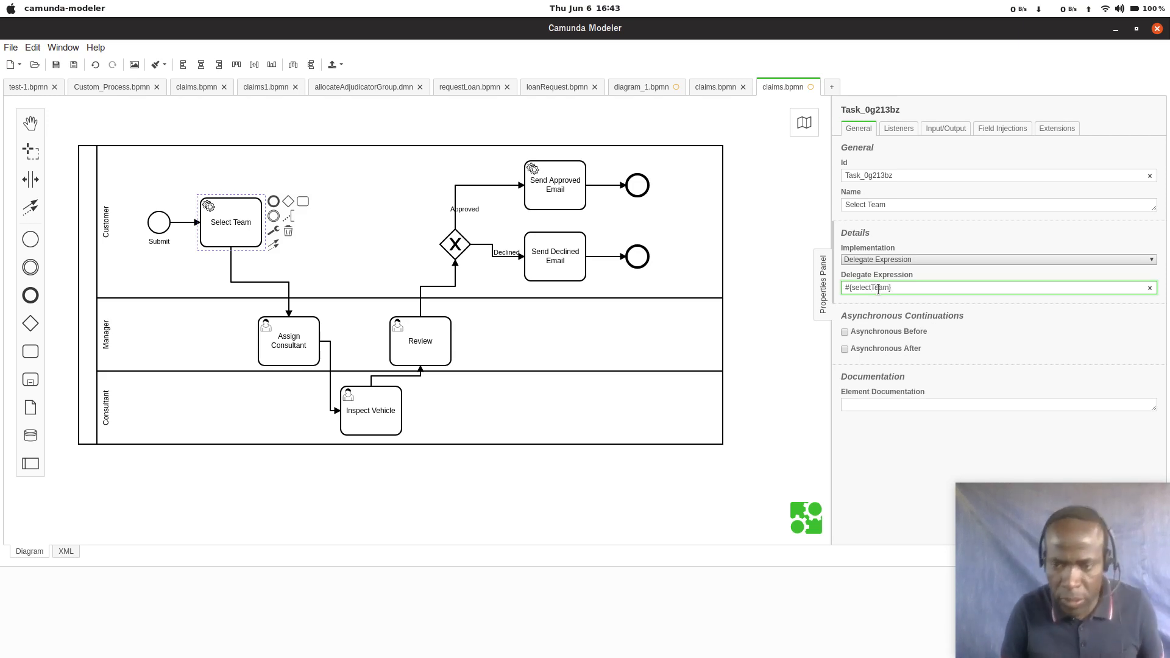
# Step: Set the Send Approved Email task's implementation to Delegate Expression with the value #{sendApprovedEmail}
pyautogui.hotkey('ctrl', 'a')
pyautogui.hotkey('ctrl', 'c')
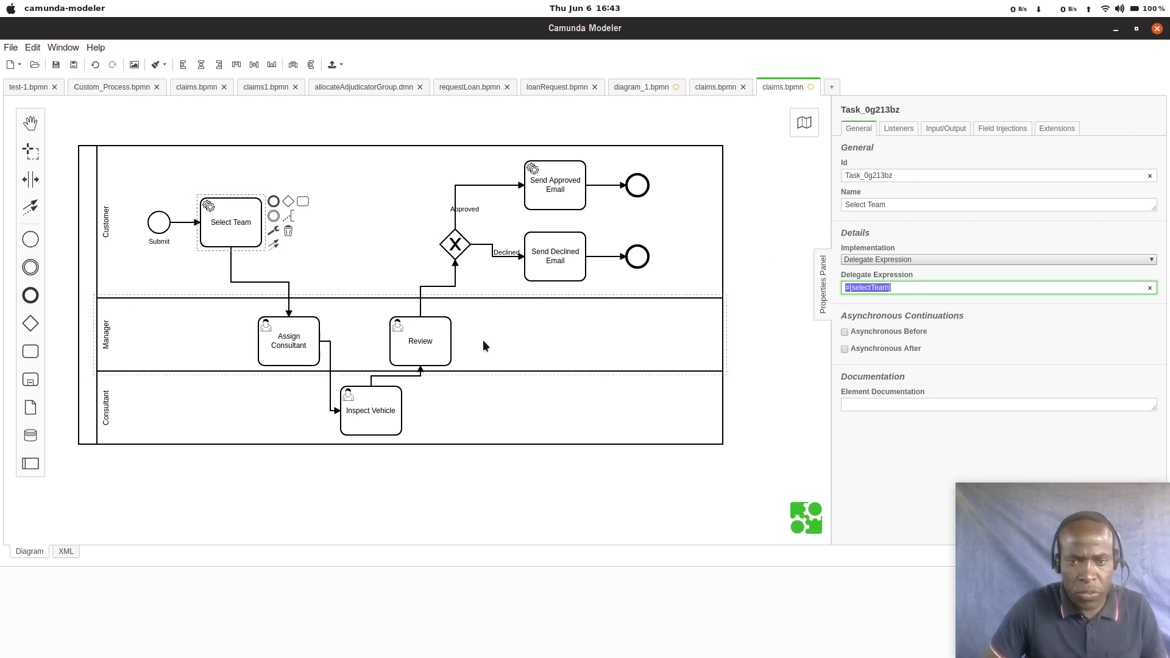
pyautogui.click(559, 193)
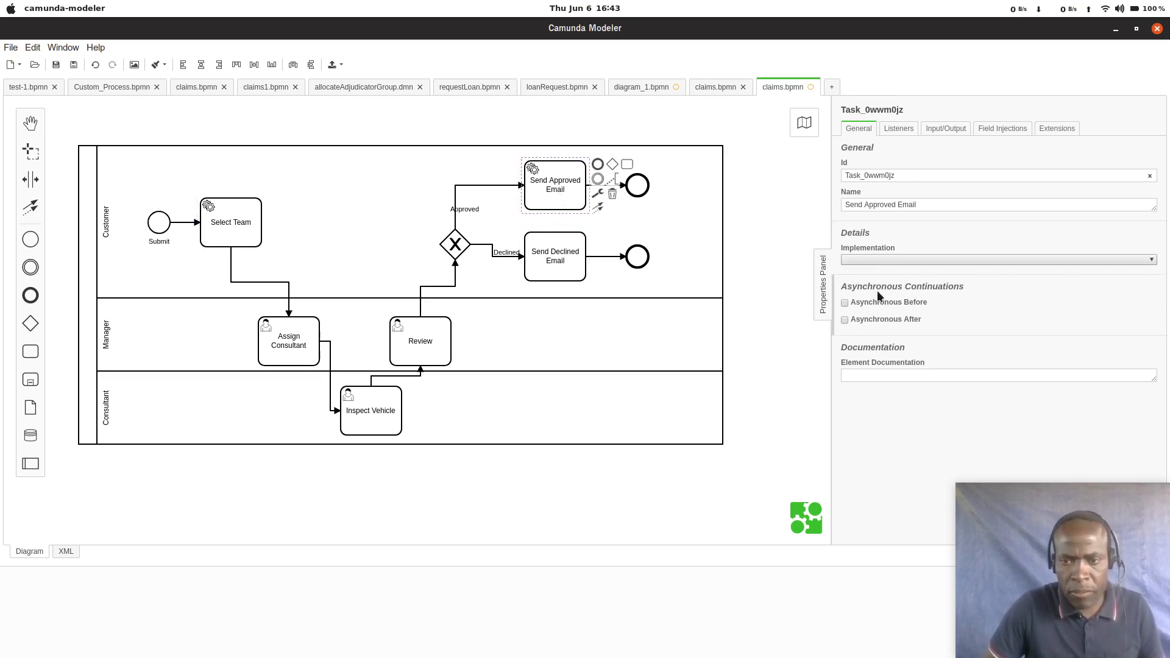
pyautogui.click(882, 261)
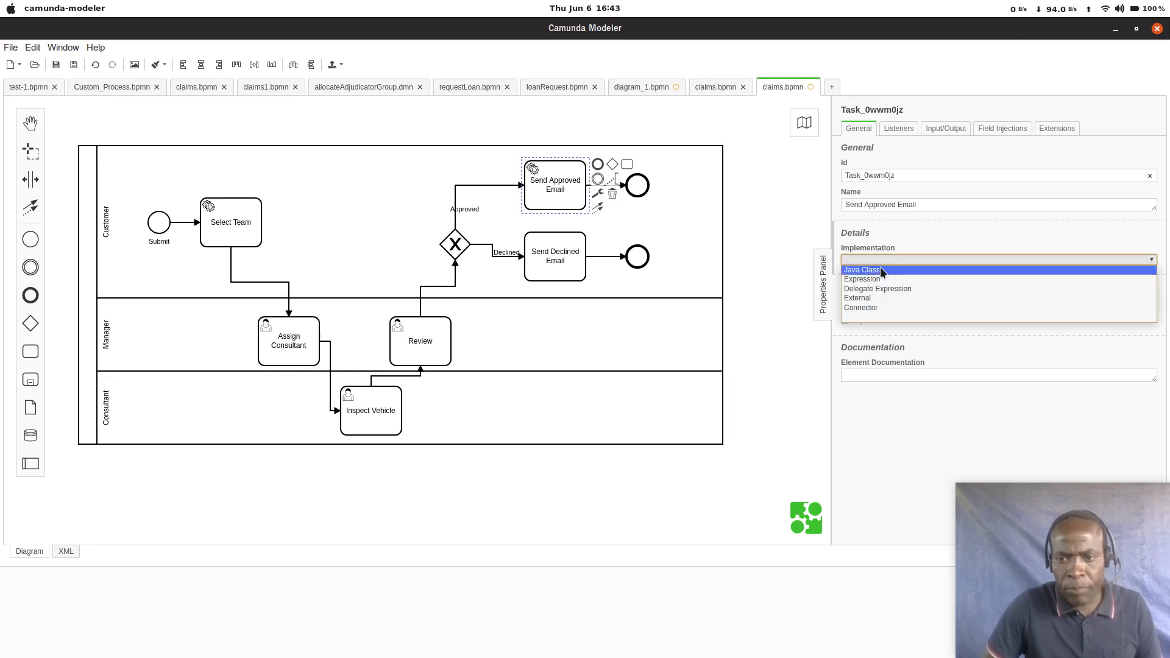
pyautogui.click(876, 288)
pyautogui.click(876, 287)
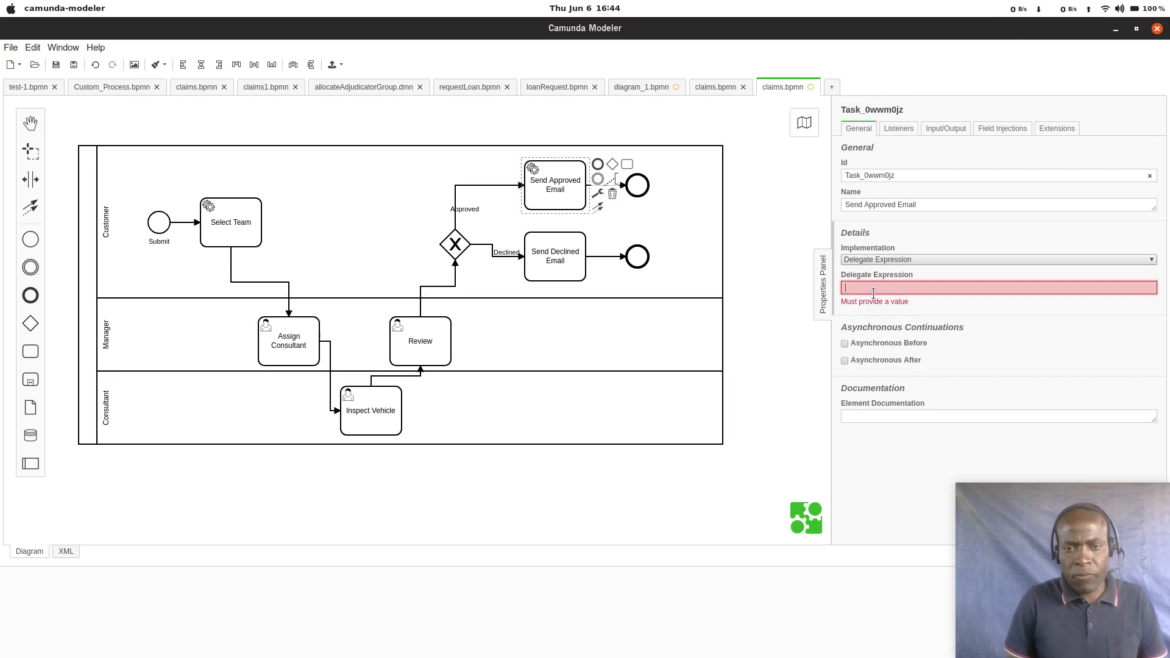
pyautogui.hotkey('ctrl', 'v')
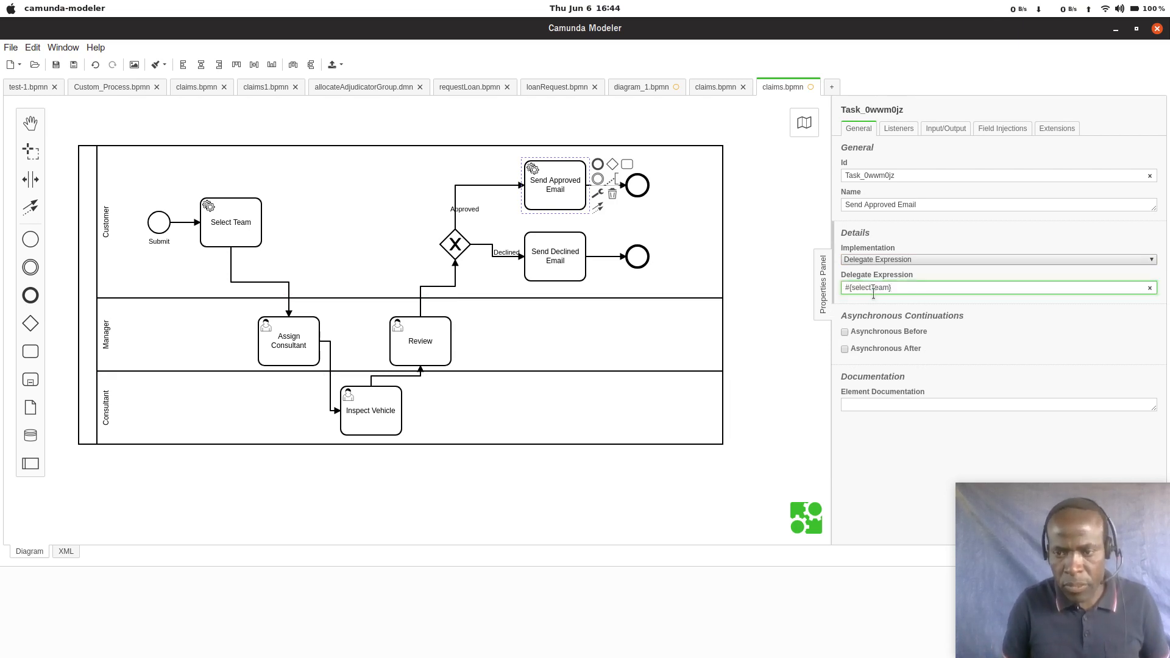
pyautogui.press('BackSpace')
pyautogui.press('BackSpace')
pyautogui.press('BackSpace')
pyautogui.press('BackSpace')
pyautogui.press('BackSpace')
pyautogui.press('BackSpace')
pyautogui.press('BackSpace')
pyautogui.press('BackSpace')
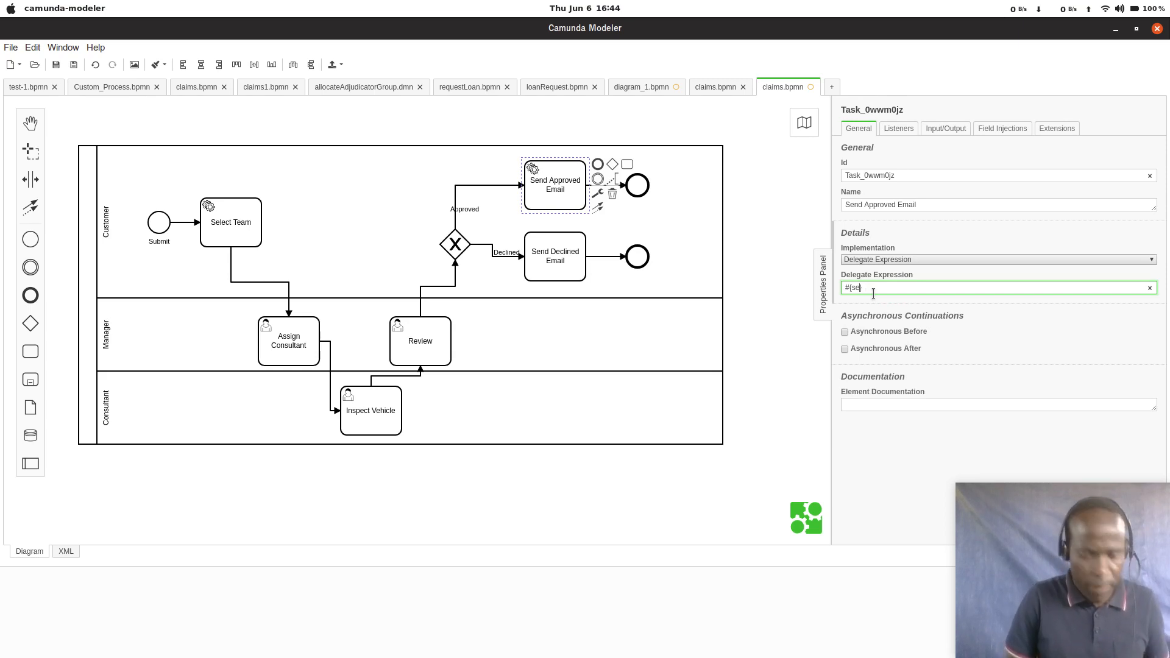
pyautogui.write('ndAp')
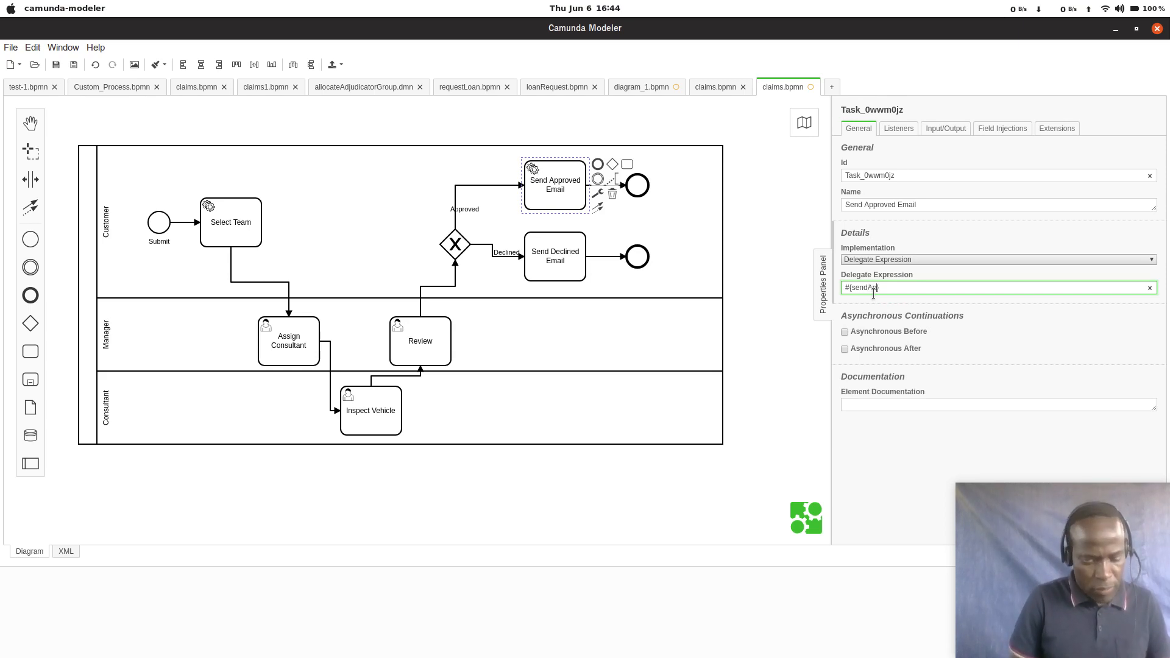
pyautogui.write('proved')
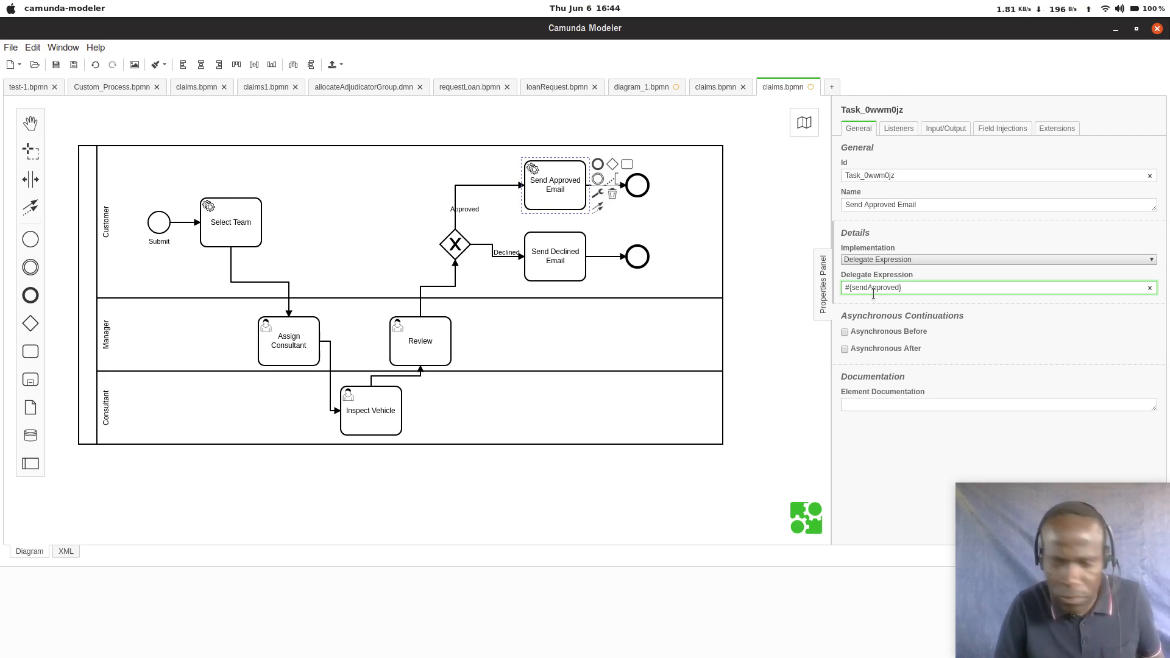
pyautogui.write('Email')
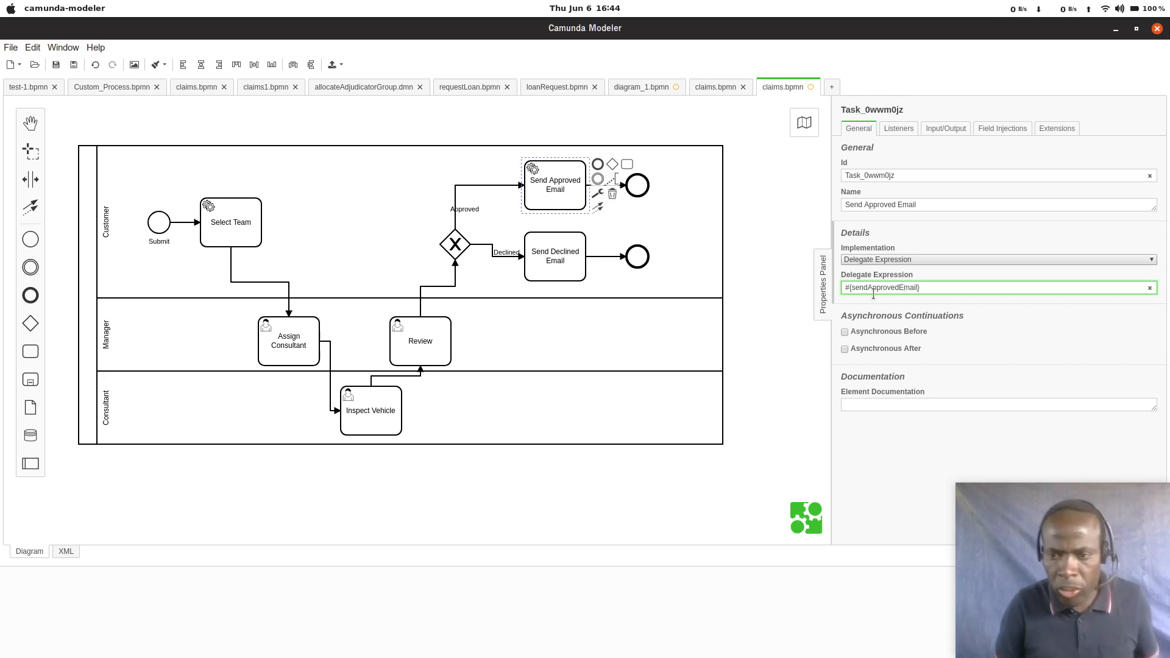
# Step: Copy the Send Approved Email task's delegate expression and convert Send Declined Email into a Service Task
pyautogui.hotkey('shift', 'Left')
pyautogui.hotkey('shift', 'Left')
pyautogui.hotkey('shift', 'Left')
pyautogui.hotkey('shift', 'Left')
pyautogui.hotkey('shift', 'Left')
pyautogui.hotkey('shift', 'Left')
pyautogui.hotkey('shift', 'Left')
pyautogui.hotkey('shift', 'Left')
pyautogui.hotkey('shift', 'Left')
pyautogui.hotkey('shift', 'Left')
pyautogui.hotkey('shift', 'Left')
pyautogui.hotkey('shift', 'Left')
pyautogui.hotkey('shift', 'Left')
pyautogui.hotkey('shift', 'Left')
pyautogui.hotkey('shift', 'Left')
pyautogui.hotkey('shift', 'Left')
pyautogui.hotkey('shift', 'Left')
pyautogui.hotkey('shift', 'Left')
pyautogui.hotkey('shift', 'Left')
pyautogui.hotkey('shift', 'Left')
pyautogui.hotkey('ctrl', 'c')
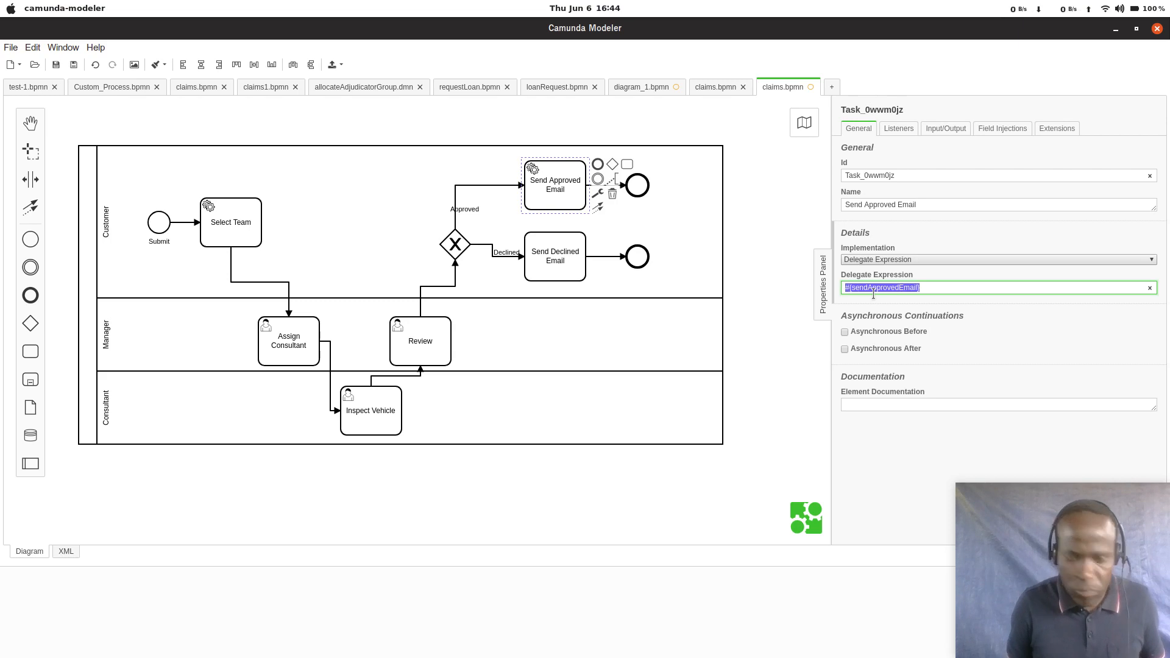
pyautogui.click(582, 275)
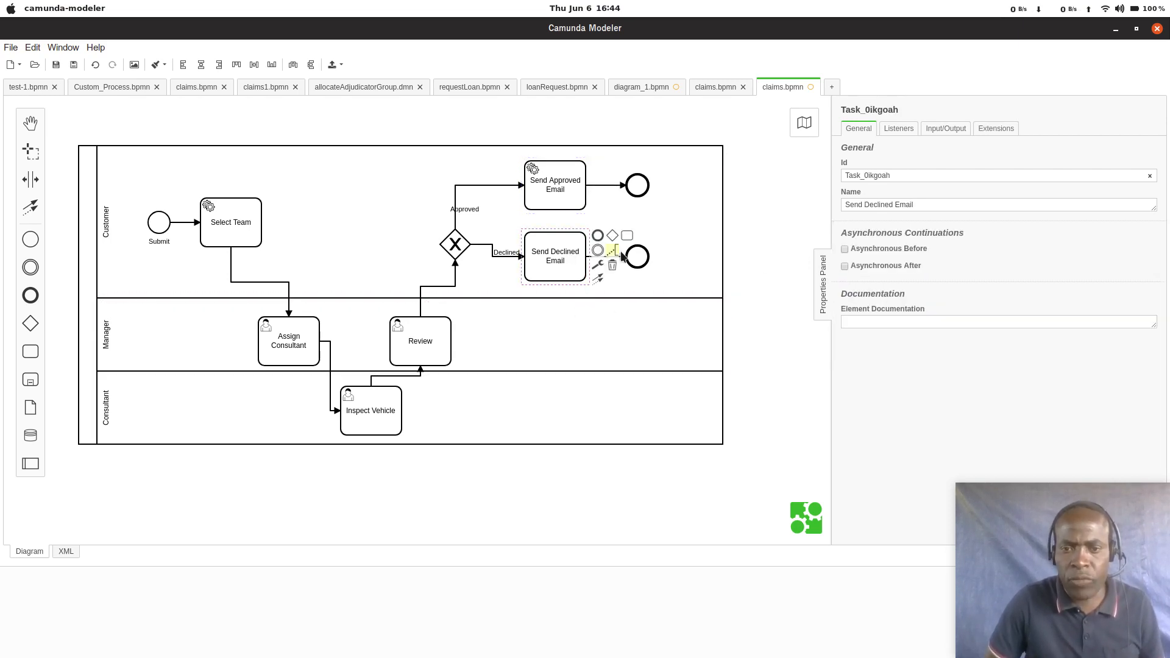
pyautogui.click(597, 265)
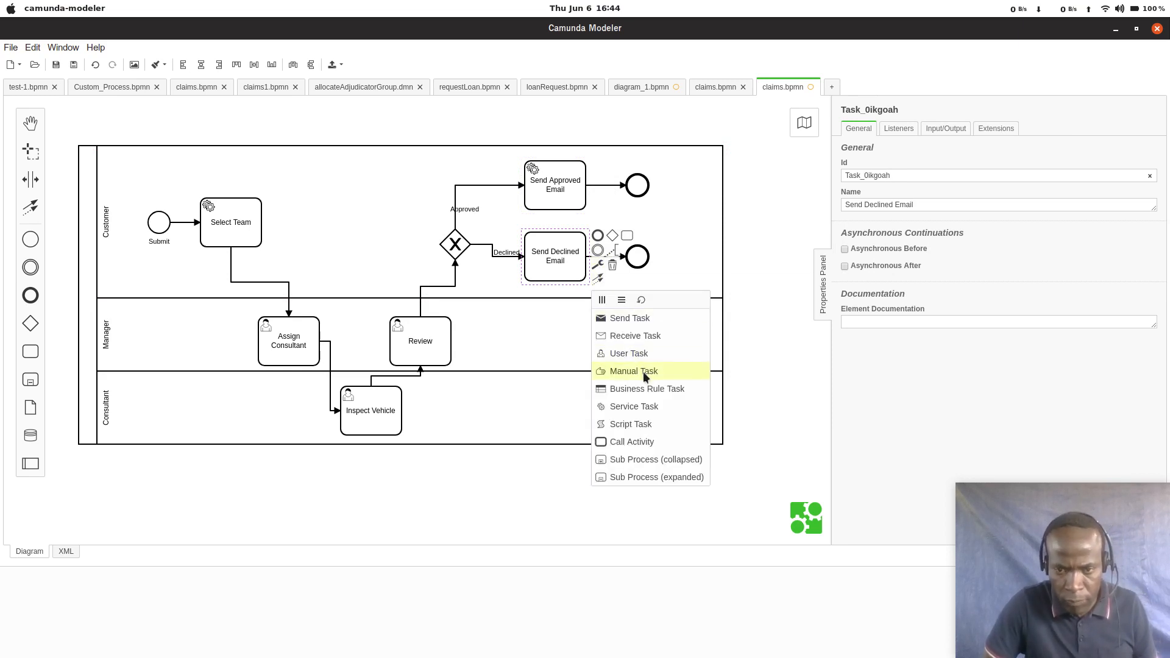
pyautogui.click(635, 406)
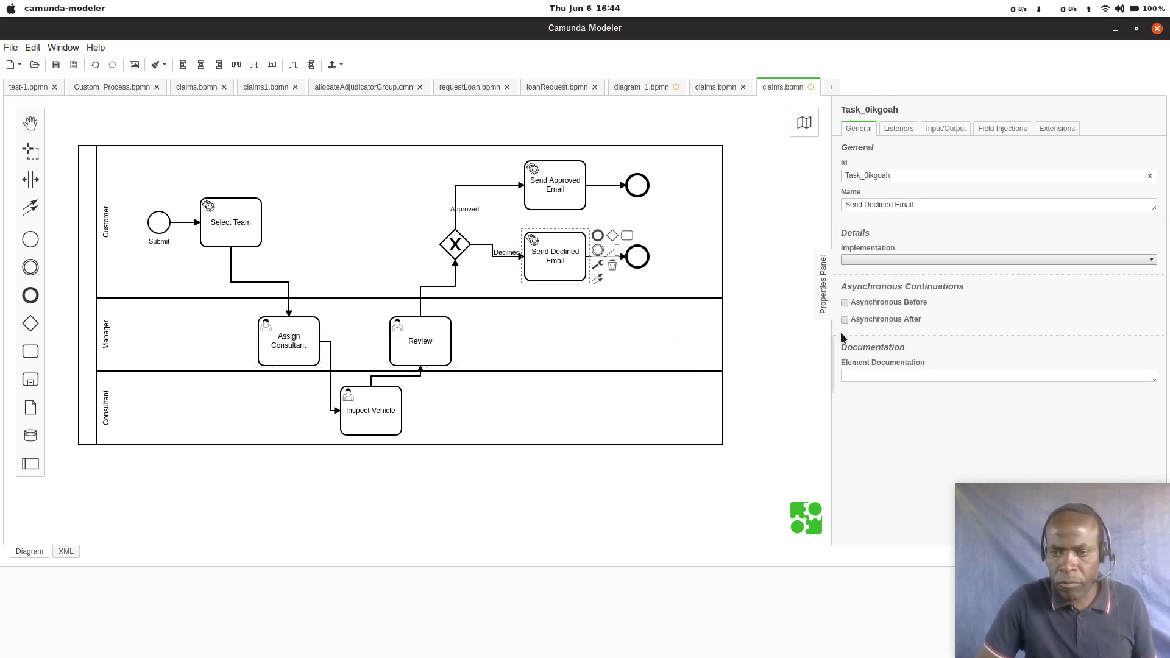
# Step: Set the Send Declined Email task's implementation to Delegate Expression with the value #{sendDeclinedEmail}
pyautogui.click(888, 260)
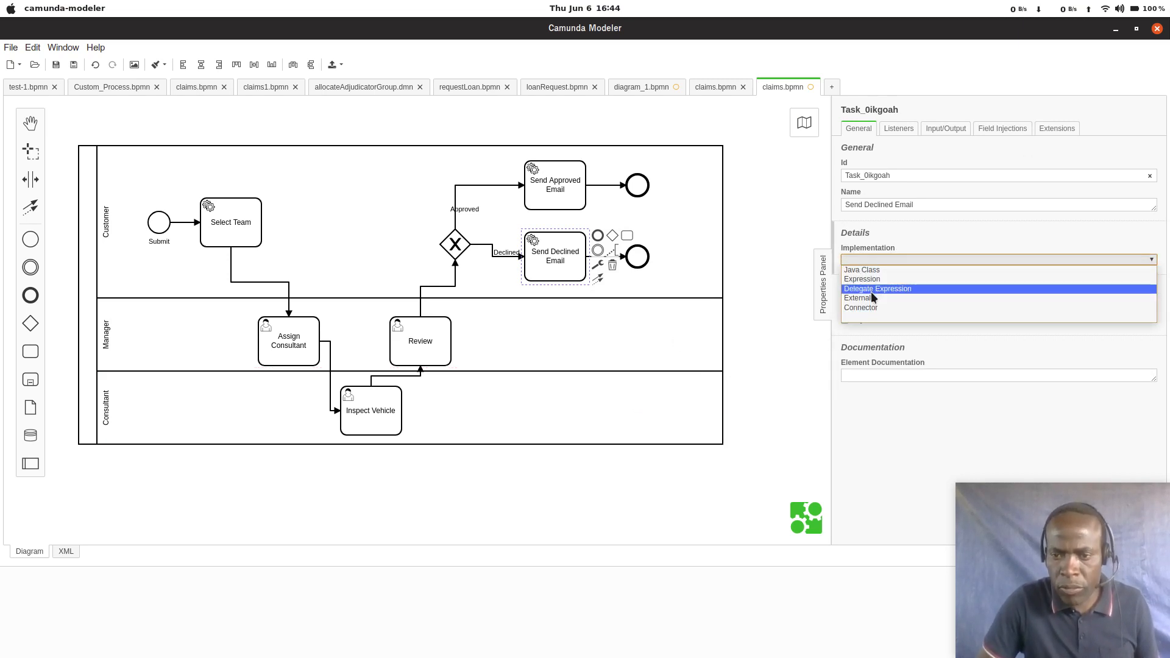
pyautogui.click(872, 291)
pyautogui.click(872, 289)
pyautogui.hotkey('ctrl', 'v')
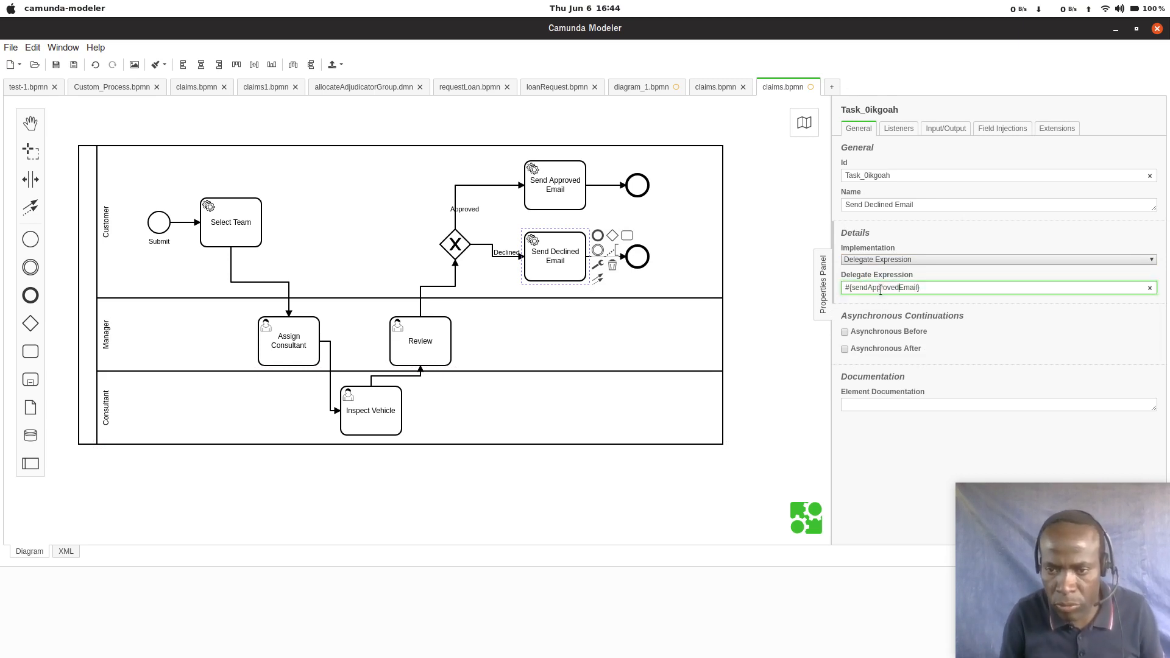
pyautogui.press('BackSpace')
pyautogui.press('BackSpace')
pyautogui.press('BackSpace')
pyautogui.press('BackSpace')
pyautogui.press('BackSpace')
pyautogui.press('BackSpace')
pyautogui.press('BackSpace')
pyautogui.press('BackSpace')
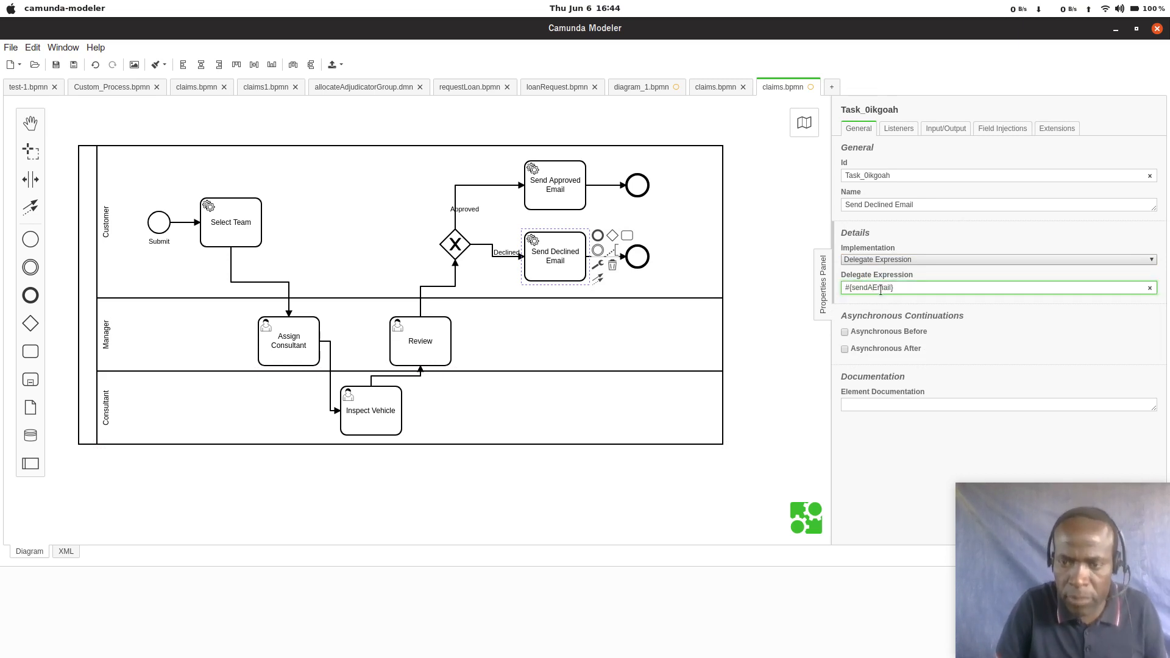
pyautogui.write('Decl')
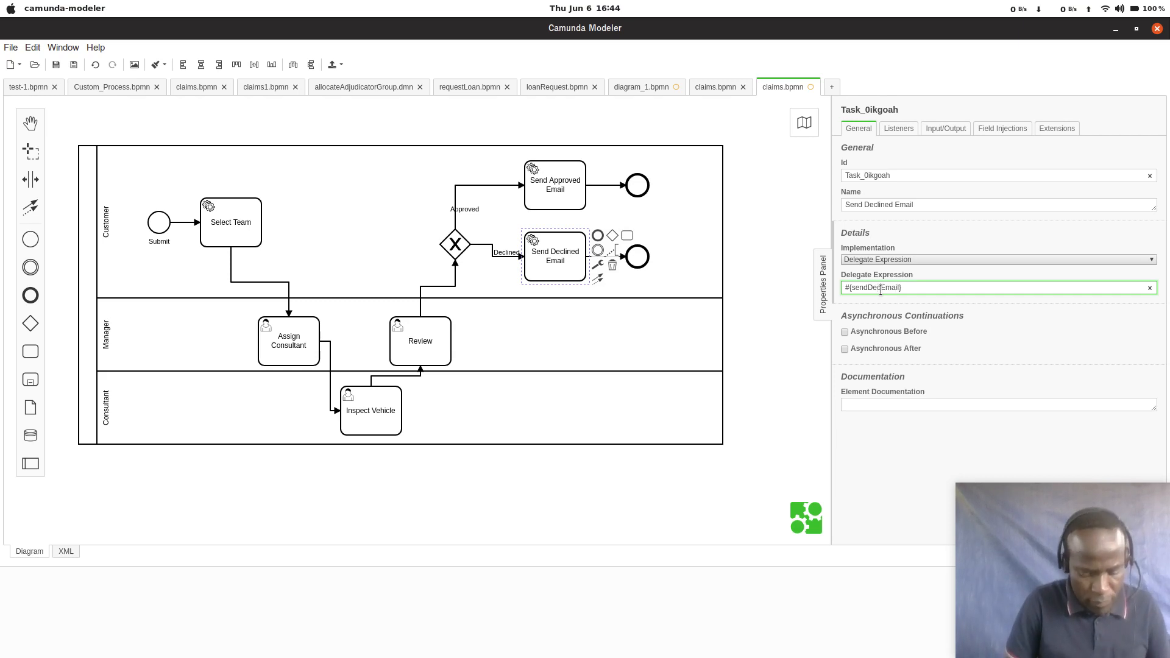
pyautogui.write('ined')
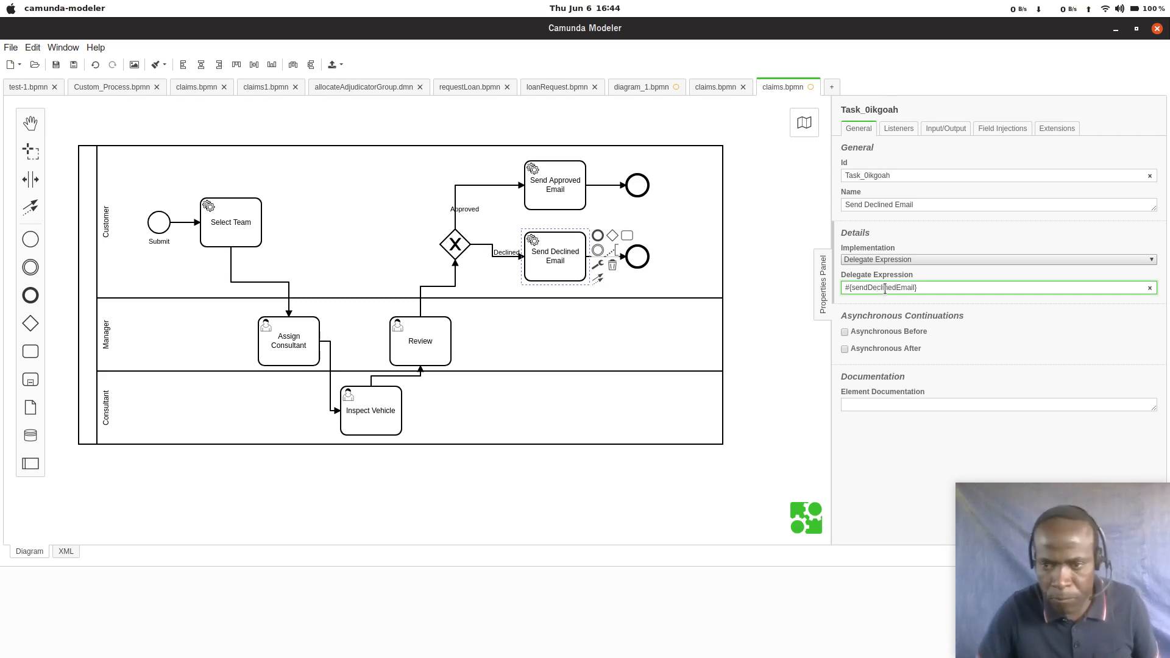
pyautogui.click(496, 409)
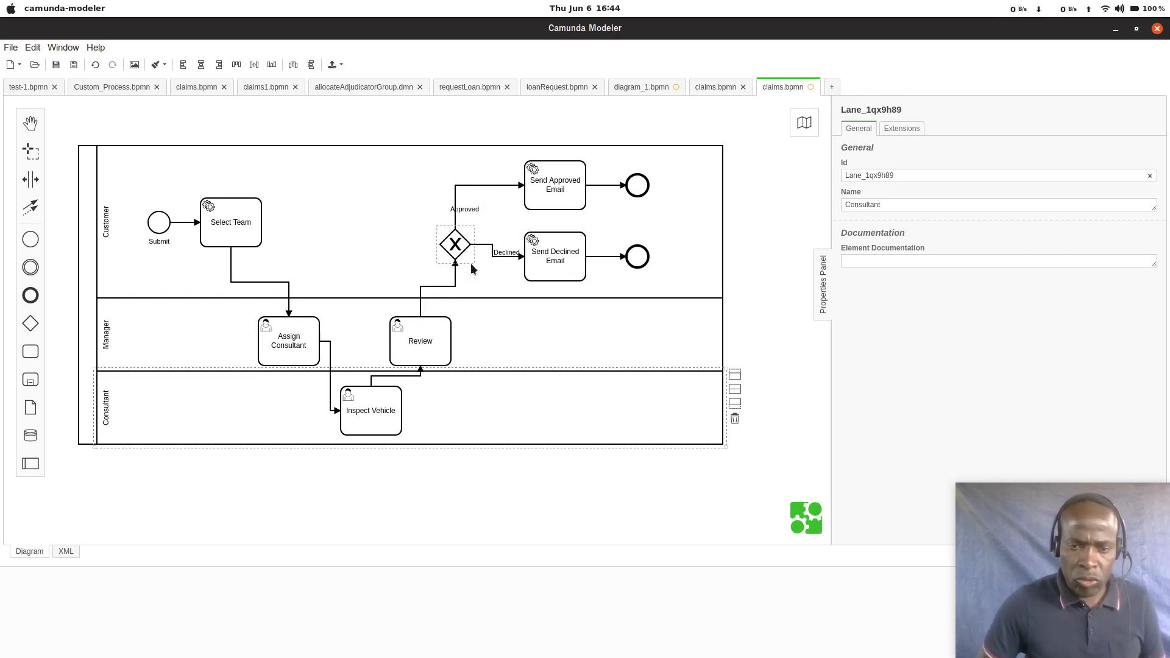
# Step: Give the Approved sequence flow a condition of type Expression with the value #{approved}
pyautogui.click(491, 185)
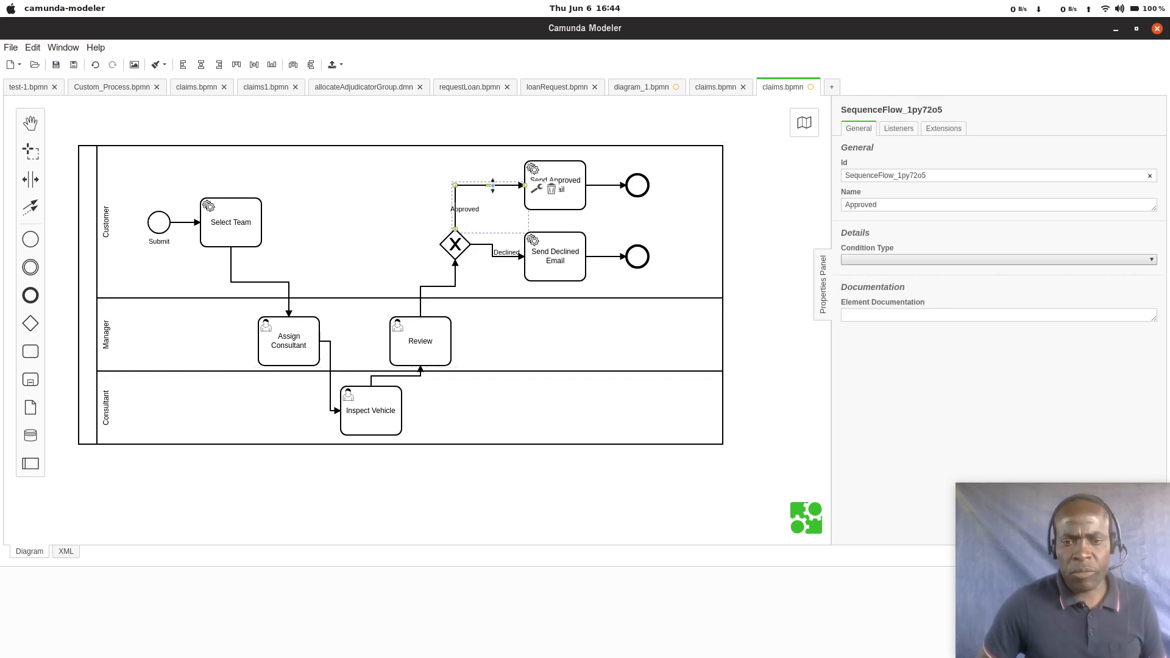
pyautogui.click(884, 260)
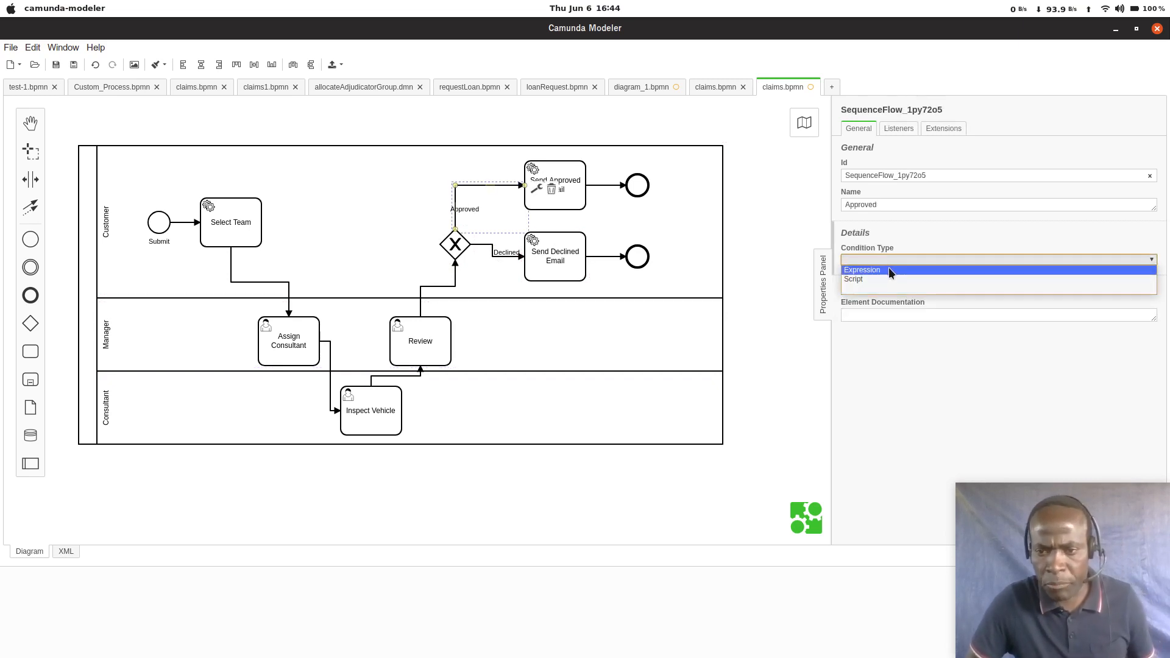
pyautogui.click(887, 269)
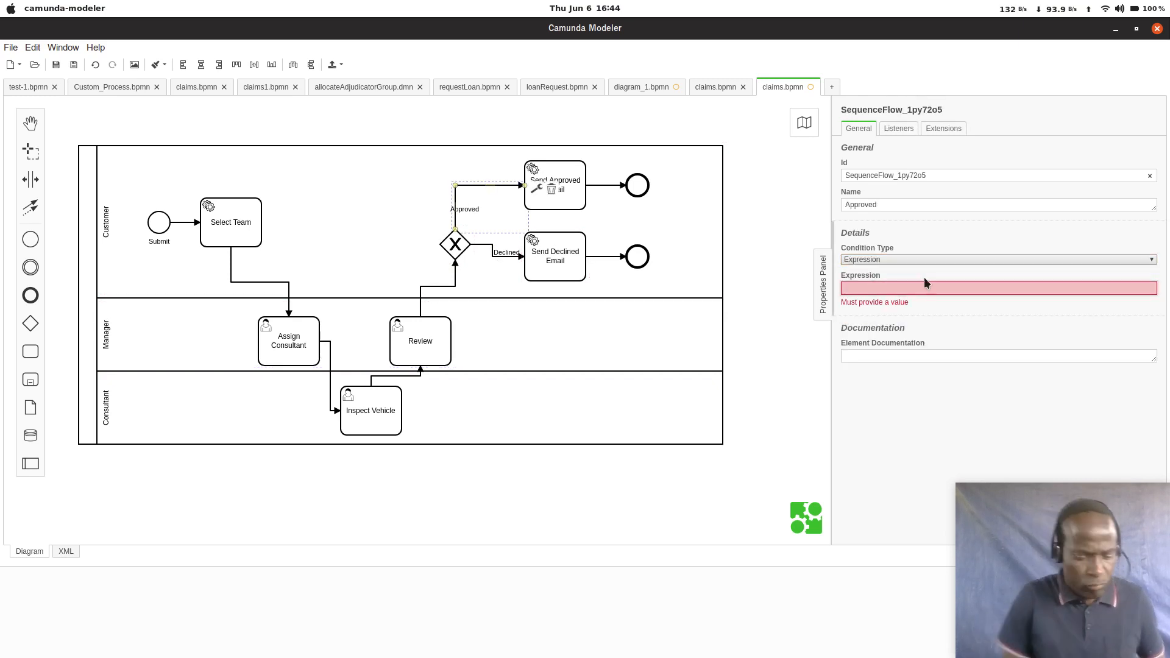
pyautogui.write('#')
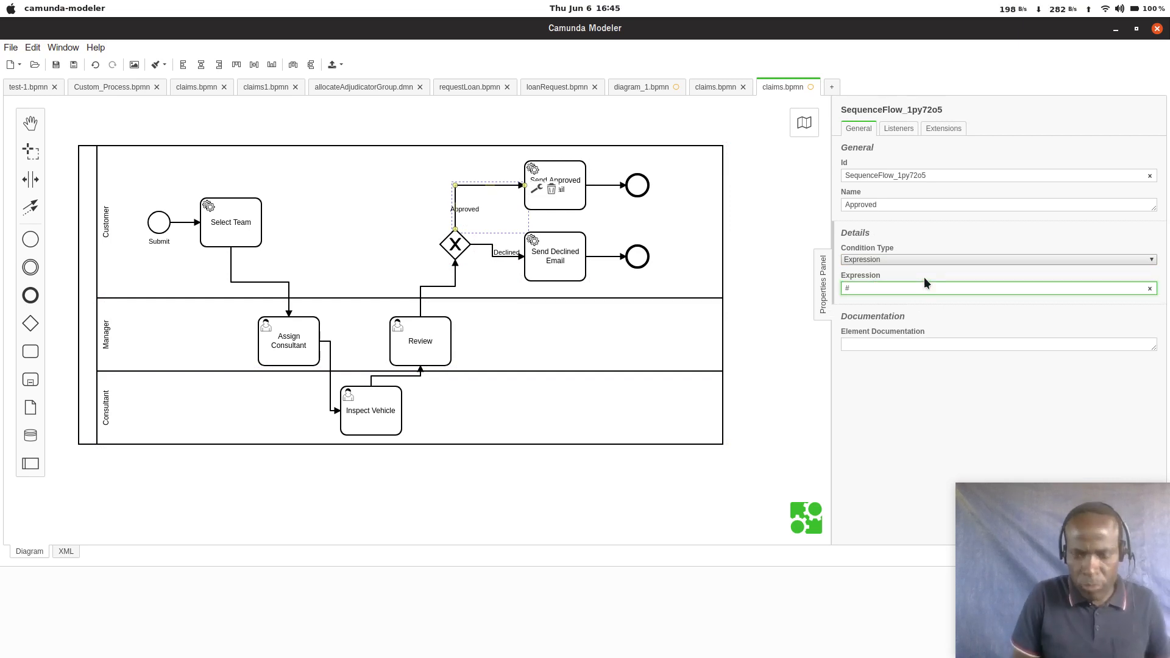
pyautogui.write('{}')
pyautogui.press('Left')
pyautogui.write('a')
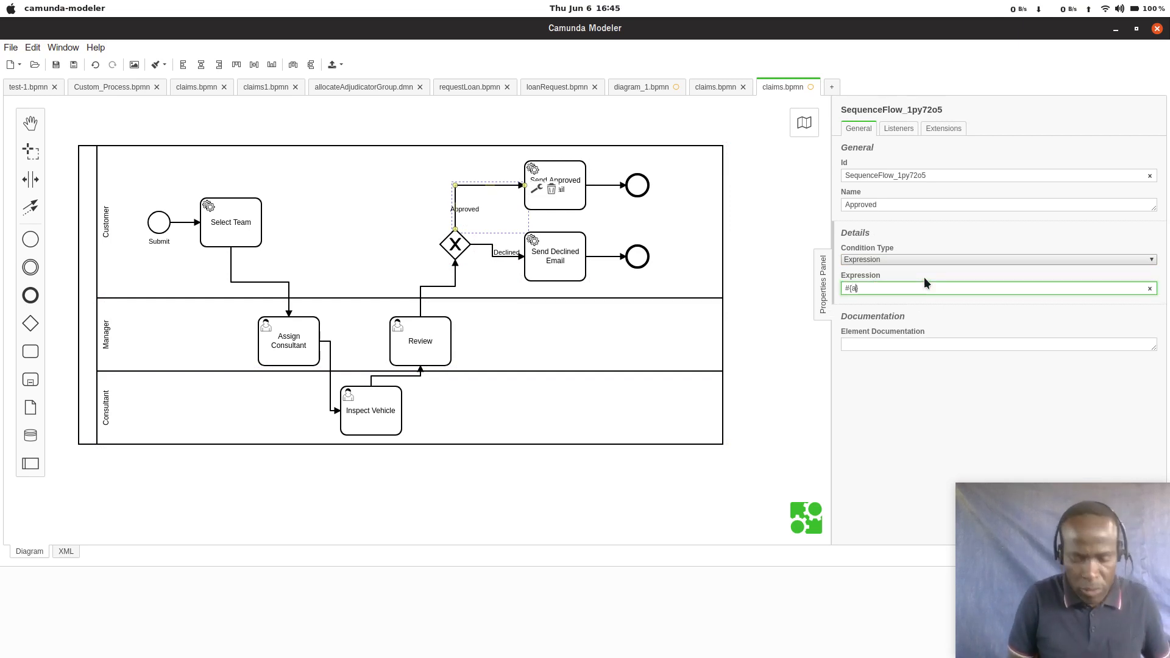
pyautogui.write('pproved')
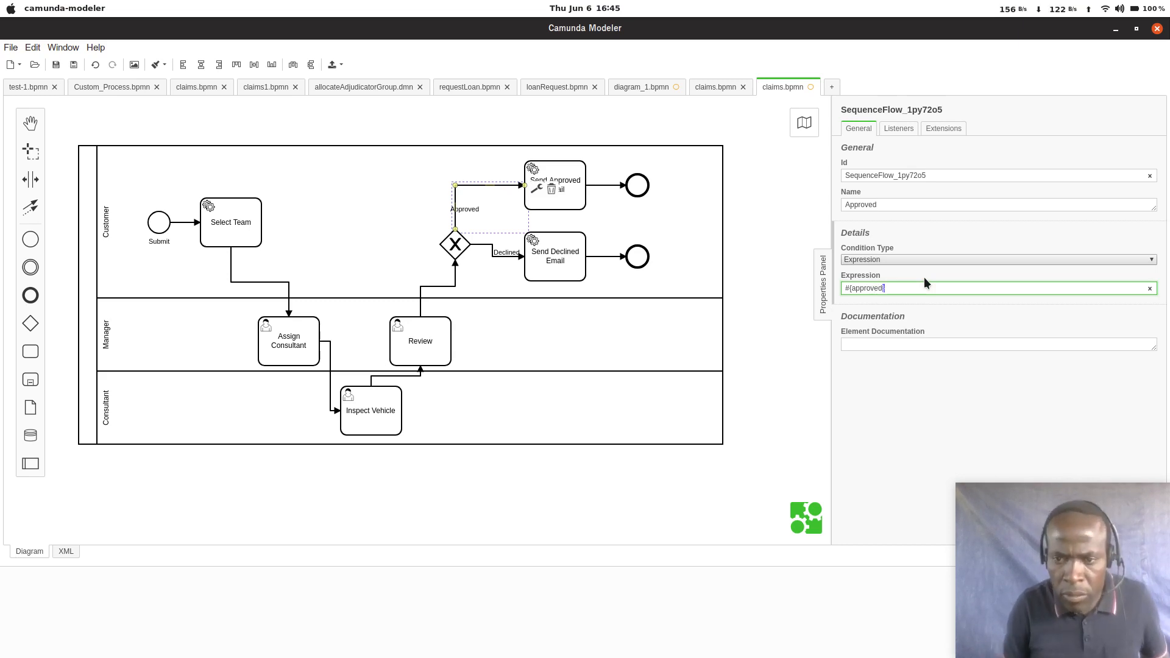
# Step: Give the Declined sequence flow a condition of type Expression with the value #{!approved}, and save the diagram
pyautogui.hotkey('ctrl', 'a')
pyautogui.hotkey('ctrl', 'c')
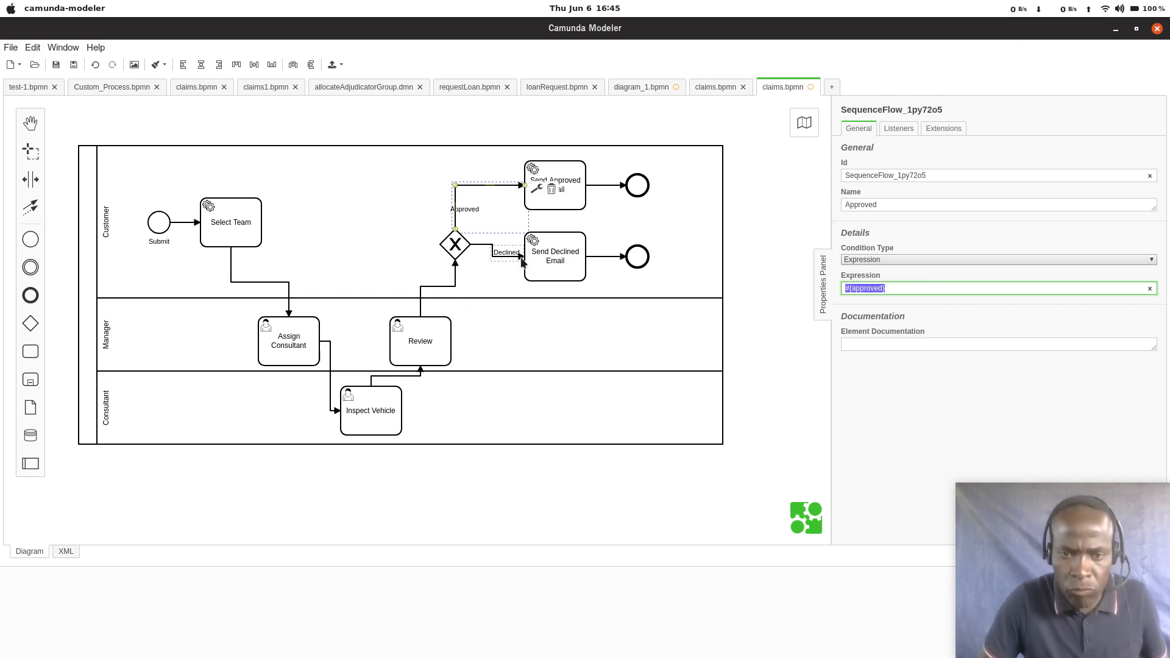
pyautogui.click(500, 259)
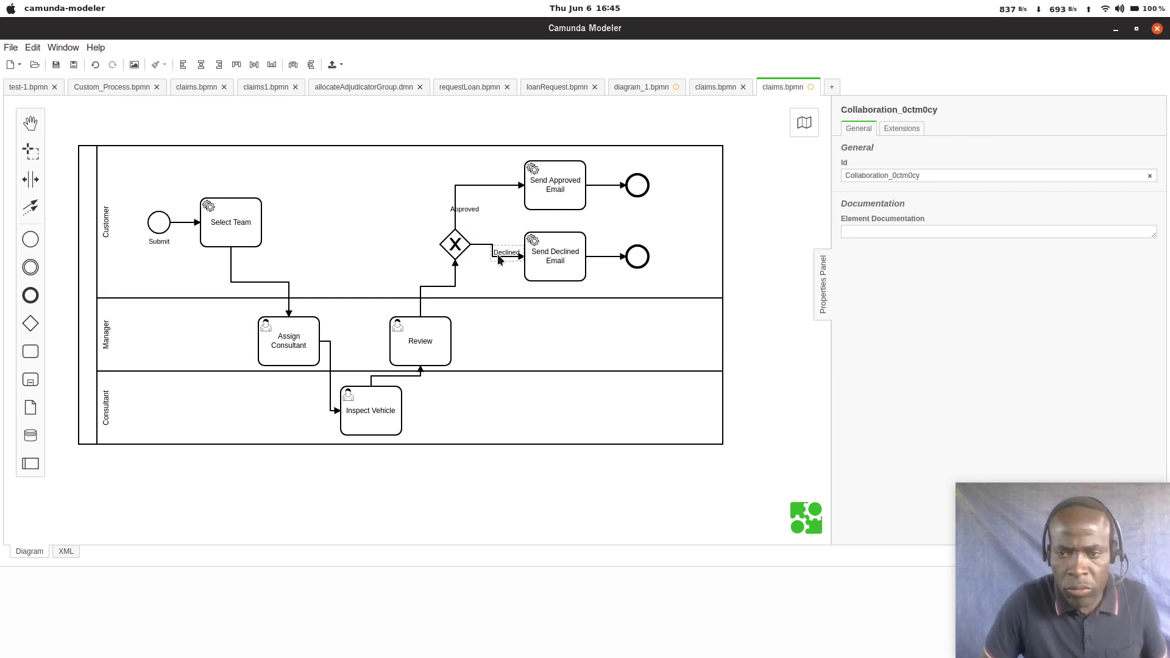
pyautogui.click(500, 257)
pyautogui.click(980, 259)
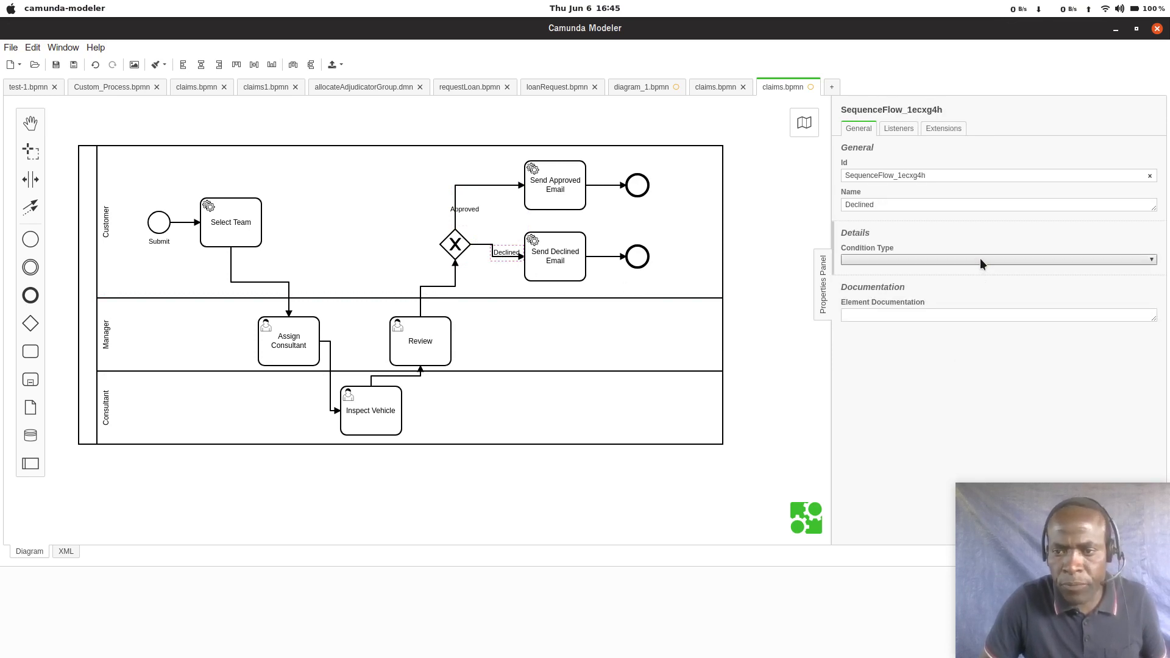
pyautogui.click(880, 268)
pyautogui.click(868, 289)
pyautogui.hotkey('ctrl', 'v')
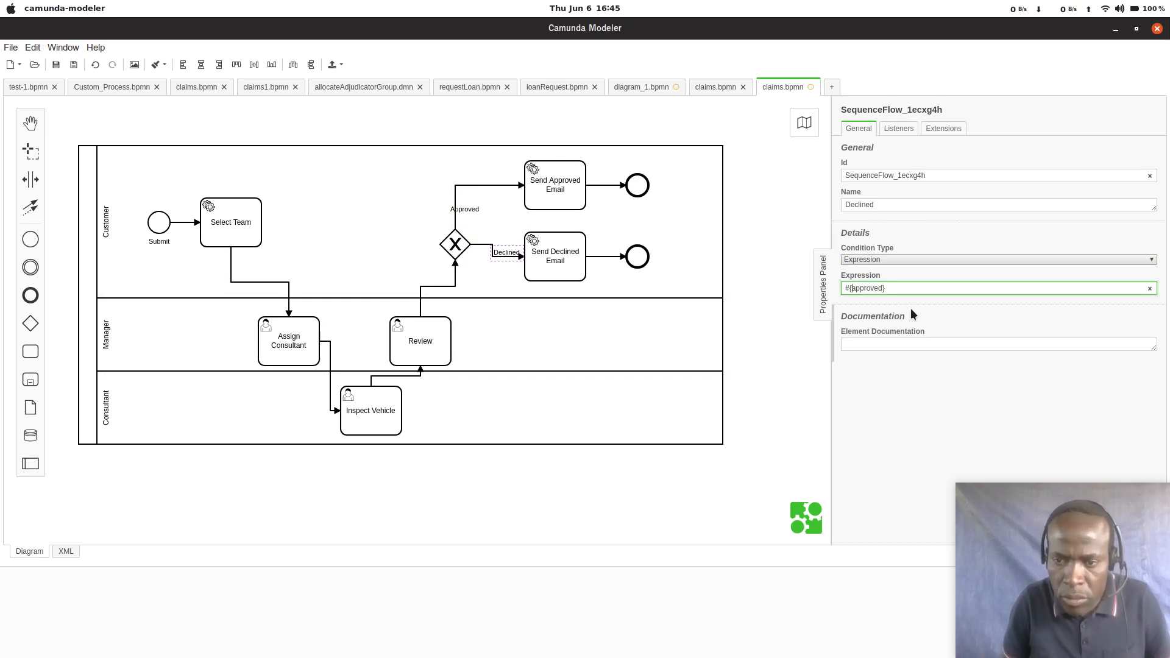
pyautogui.write('!')
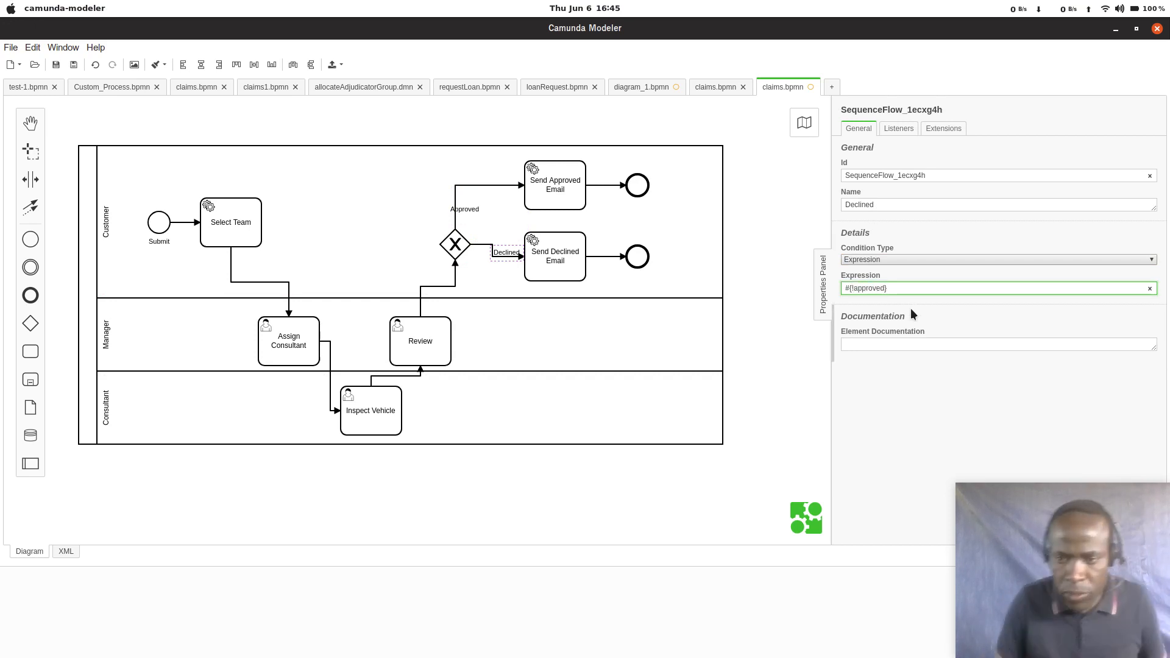
pyautogui.click(56, 65)
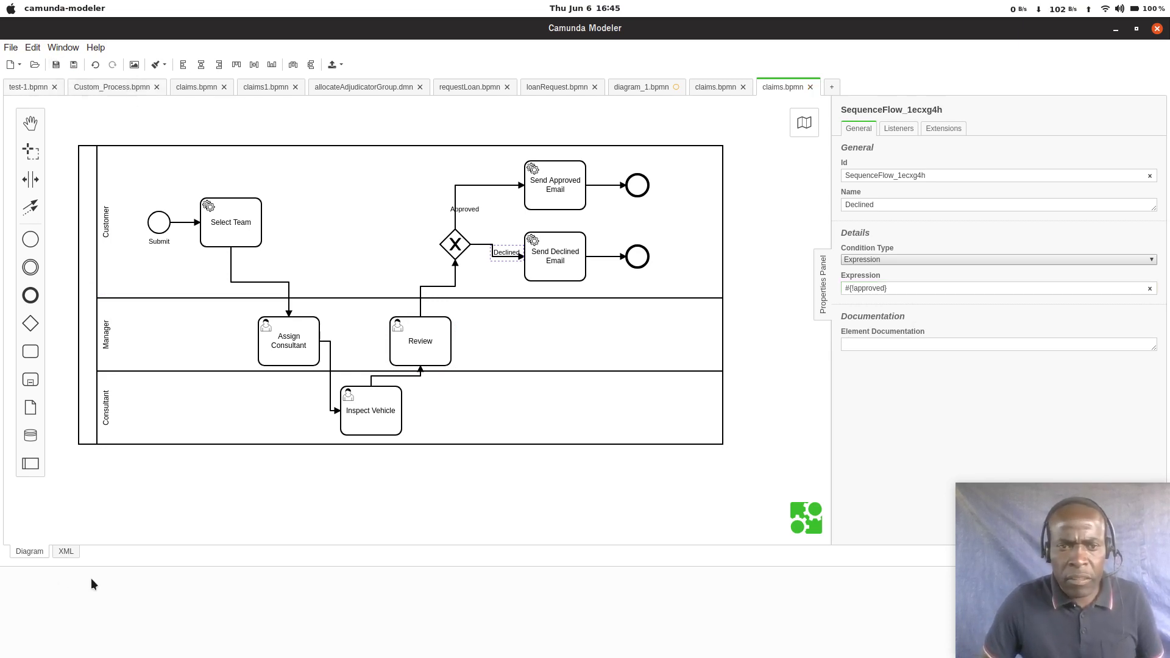
# Step: Change the id of the bpmn:process element in the diagram's XML source to claims
pyautogui.click(67, 550)
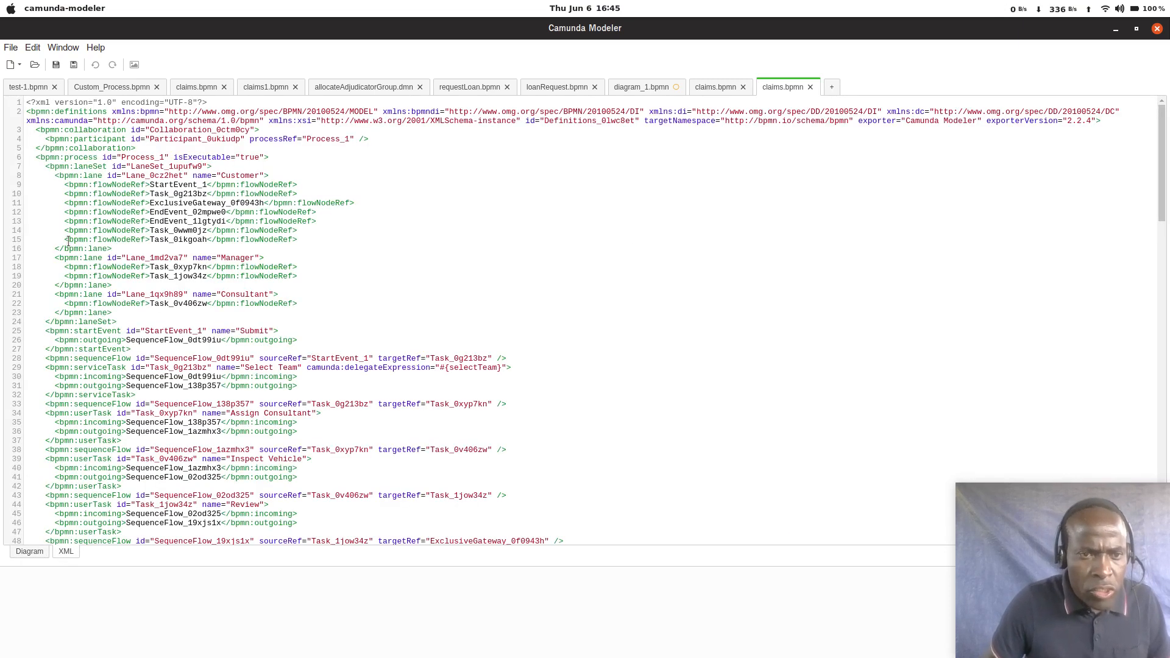
pyautogui.click(30, 551)
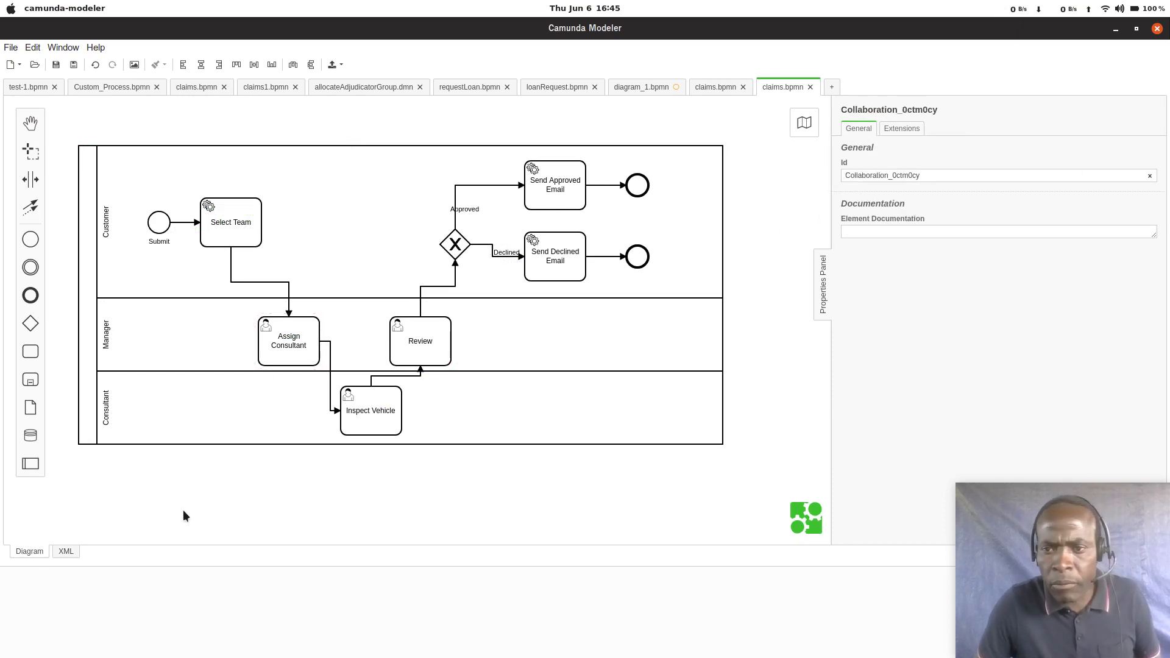
pyautogui.click(66, 551)
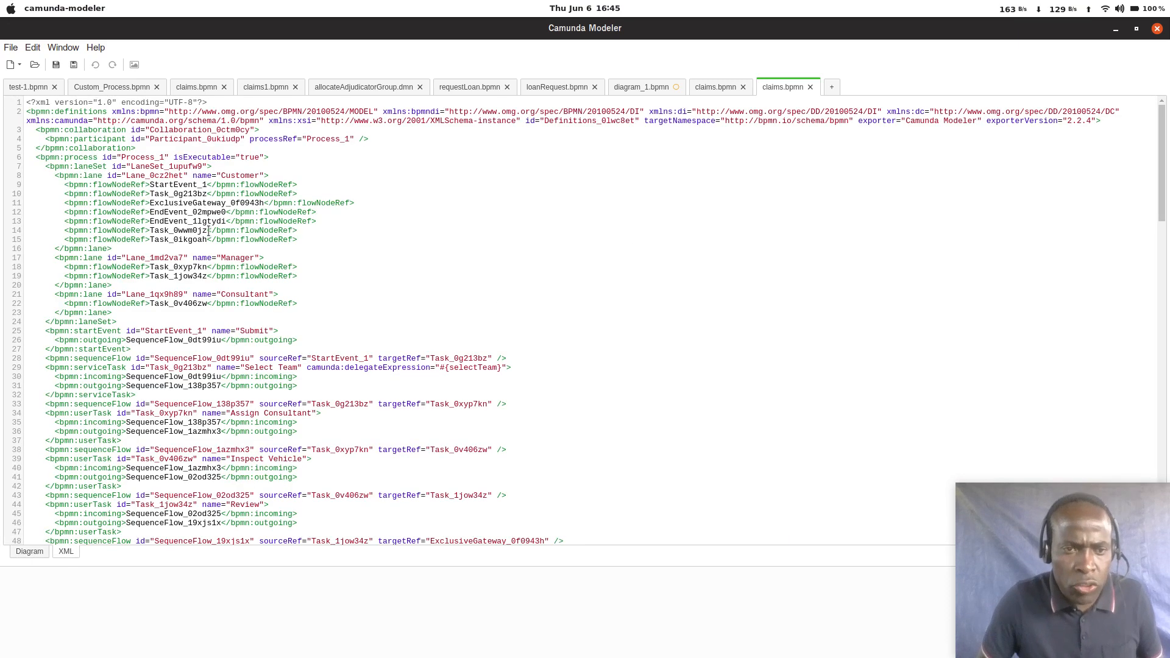
pyautogui.doubleClick(141, 157)
pyautogui.write('claims')
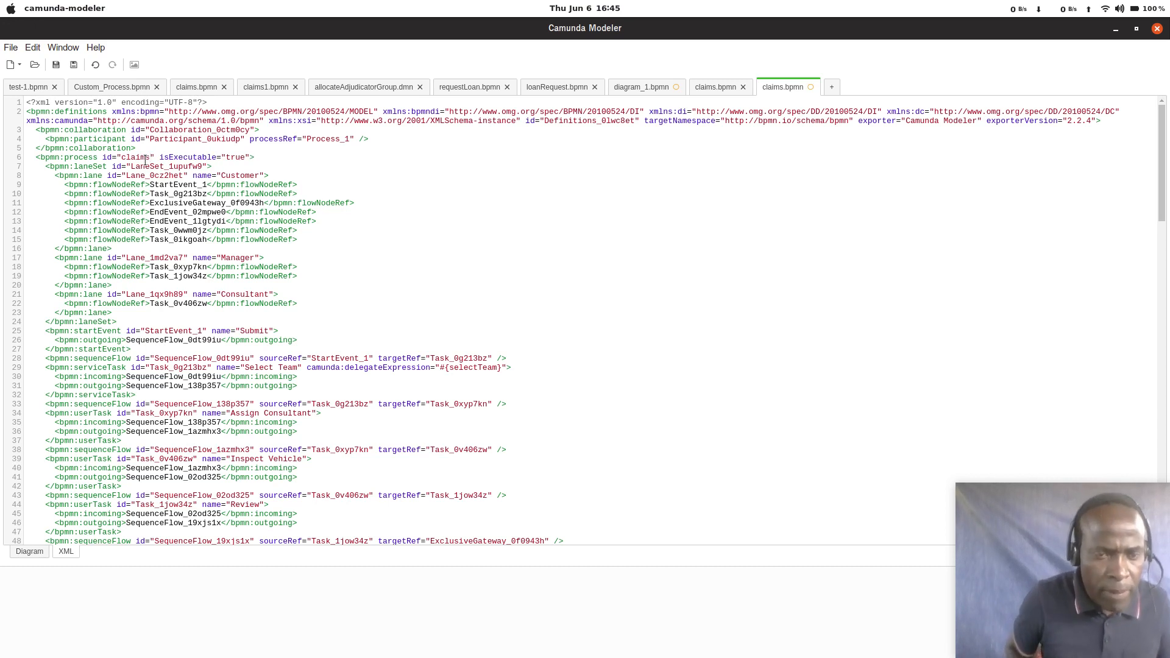
# Step: Set the participant's processRef to claims in the XML source, save claims.bpmn and return to the diagram view
pyautogui.hotkey('shift', 'Left')
pyautogui.hotkey('shift', 'Left')
pyautogui.hotkey('shift', 'Left')
pyautogui.hotkey('shift', 'Left')
pyautogui.hotkey('shift', 'Left')
pyautogui.hotkey('shift', 'Left')
pyautogui.hotkey('ctrl', 'c')
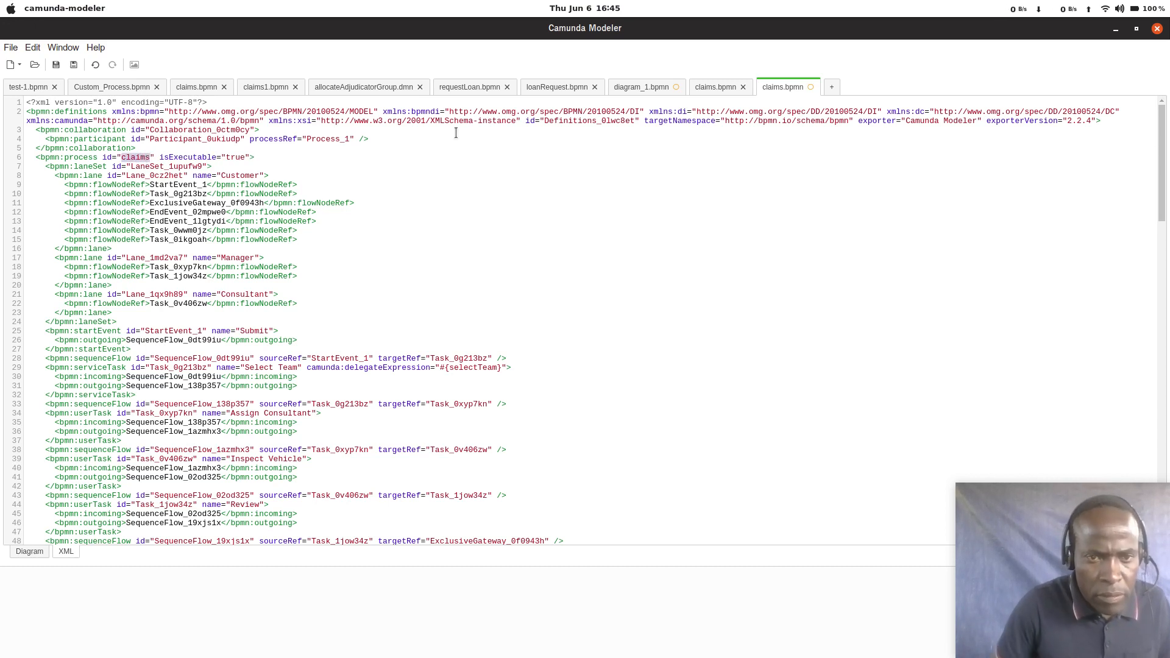
pyautogui.doubleClick(330, 139)
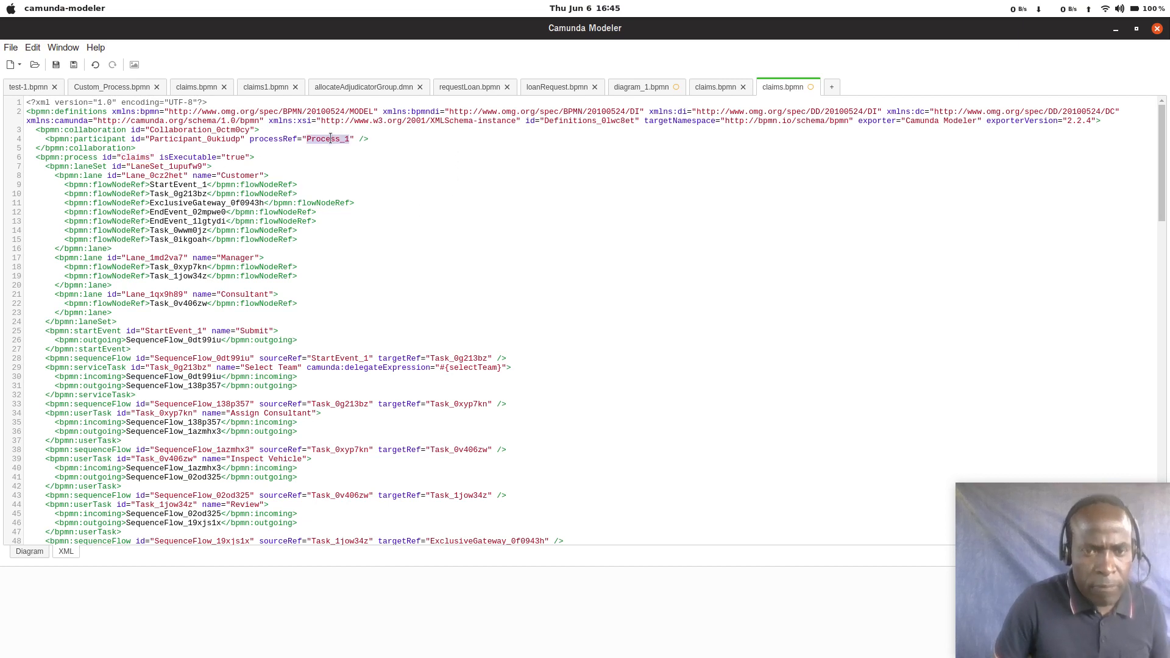
pyautogui.hotkey('ctrl', 'v')
pyautogui.click(350, 175)
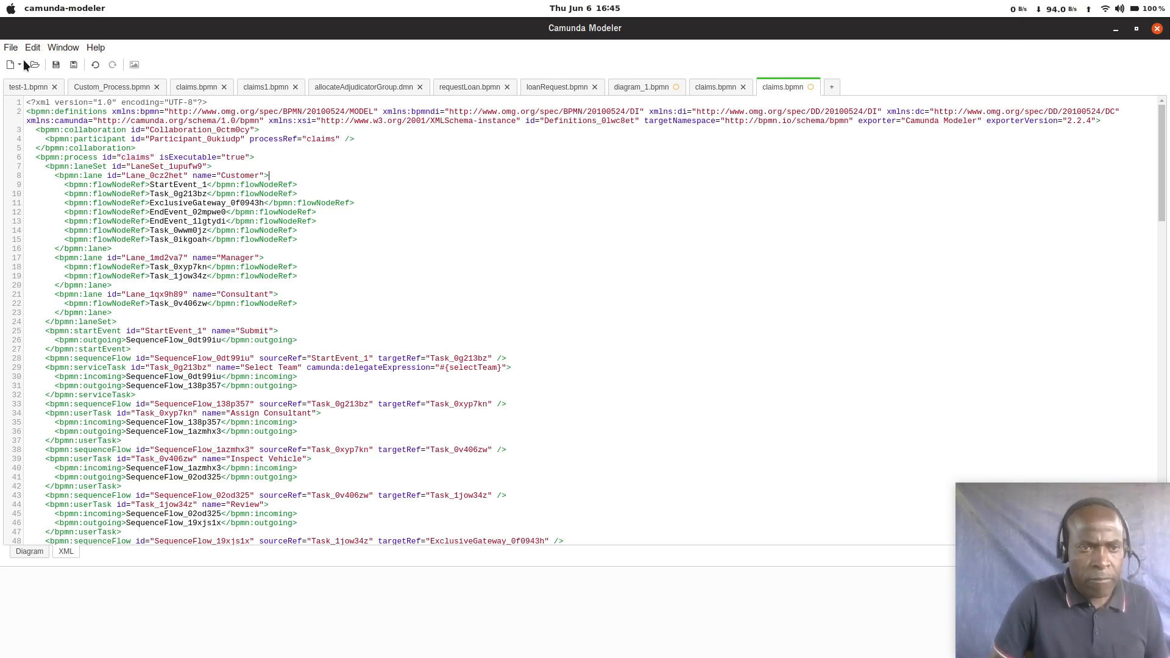
pyautogui.click(57, 69)
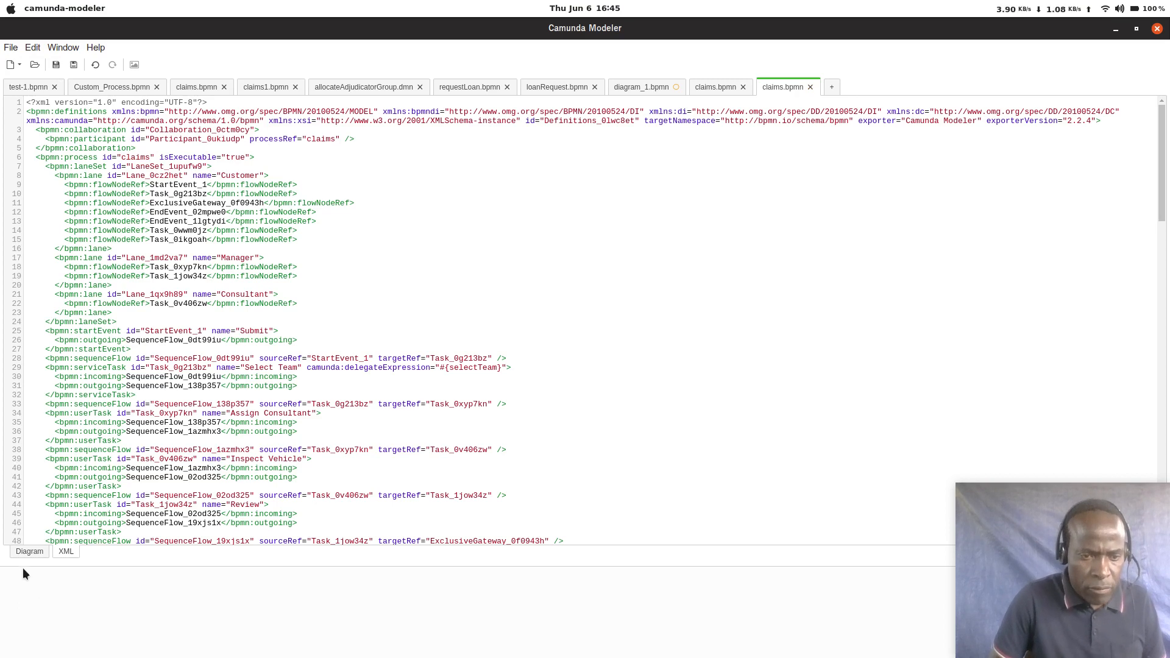
pyautogui.click(29, 552)
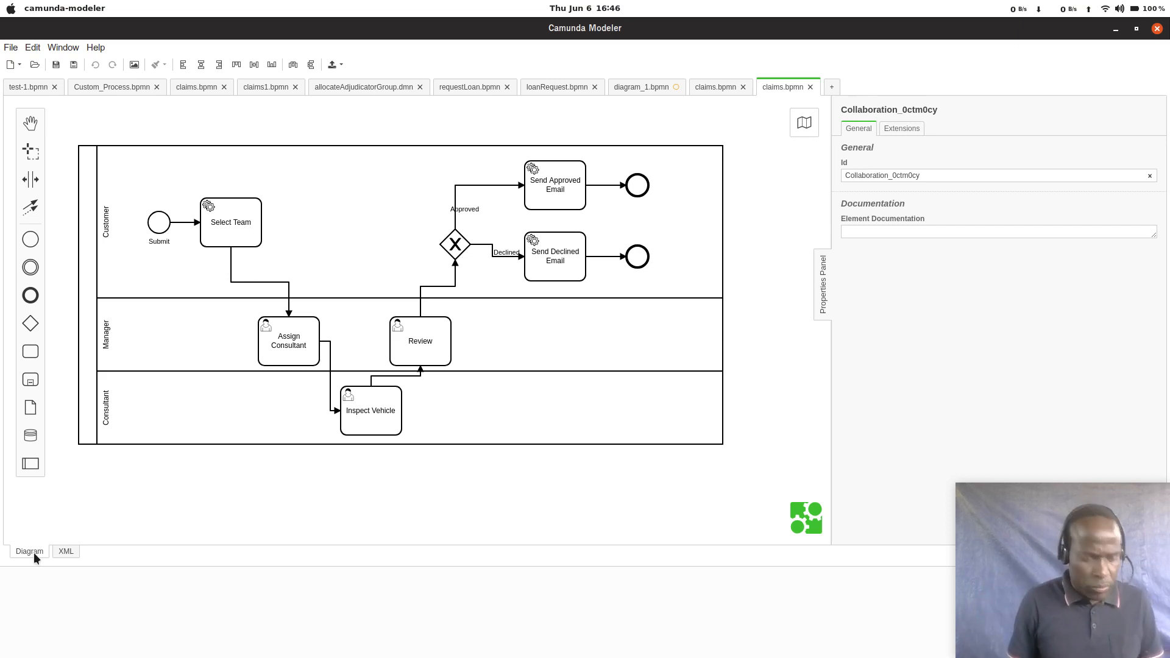
# Step: Switch to the claims project in IntelliJ IDEA and expand its main java source down to the delegates package
pyautogui.hotkey('alt', 'Tab')
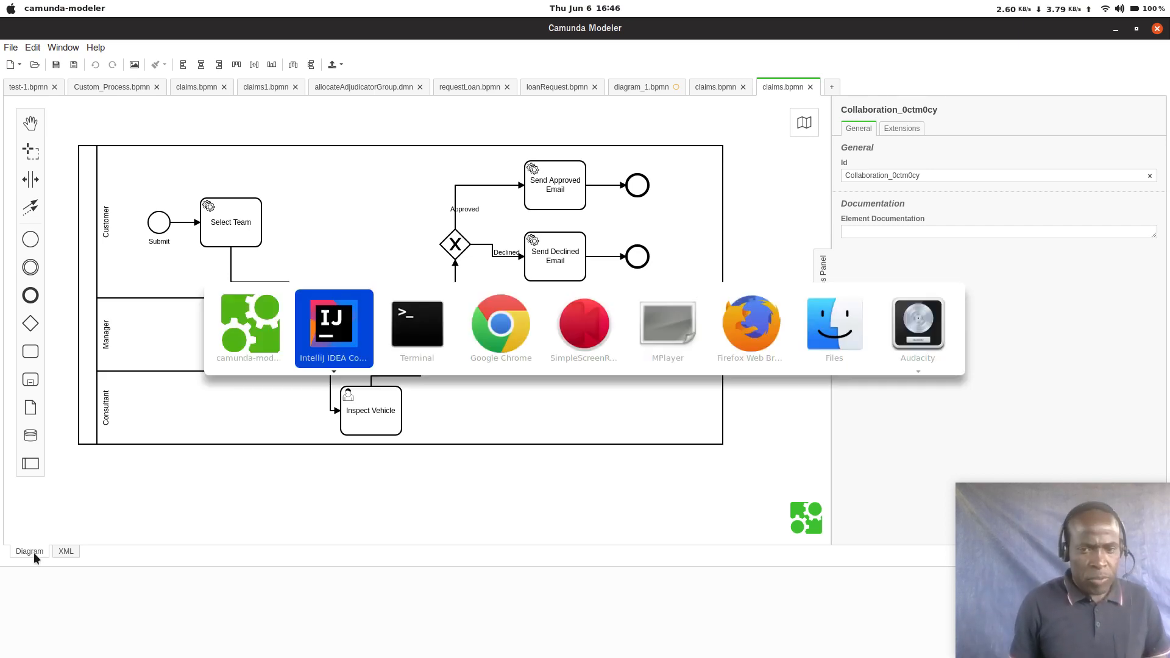
pyautogui.hotkey('alt', 'Tab')
pyautogui.hotkey('alt', 'shift', 'Tab')
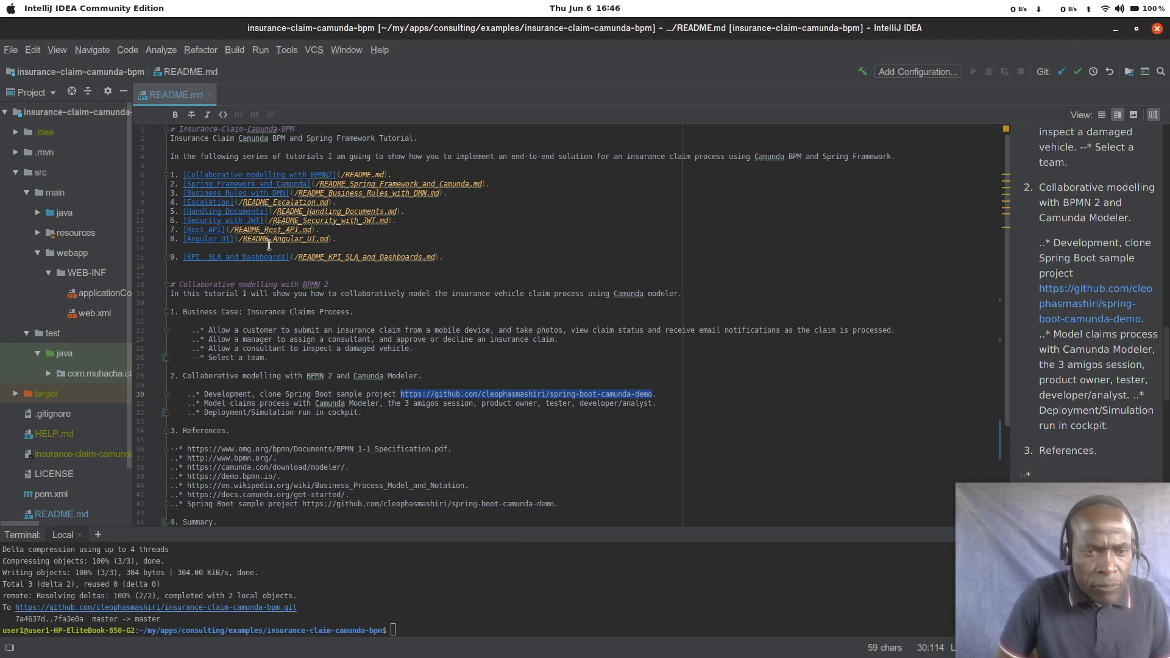
pyautogui.hotkey('alt', 'Tab')
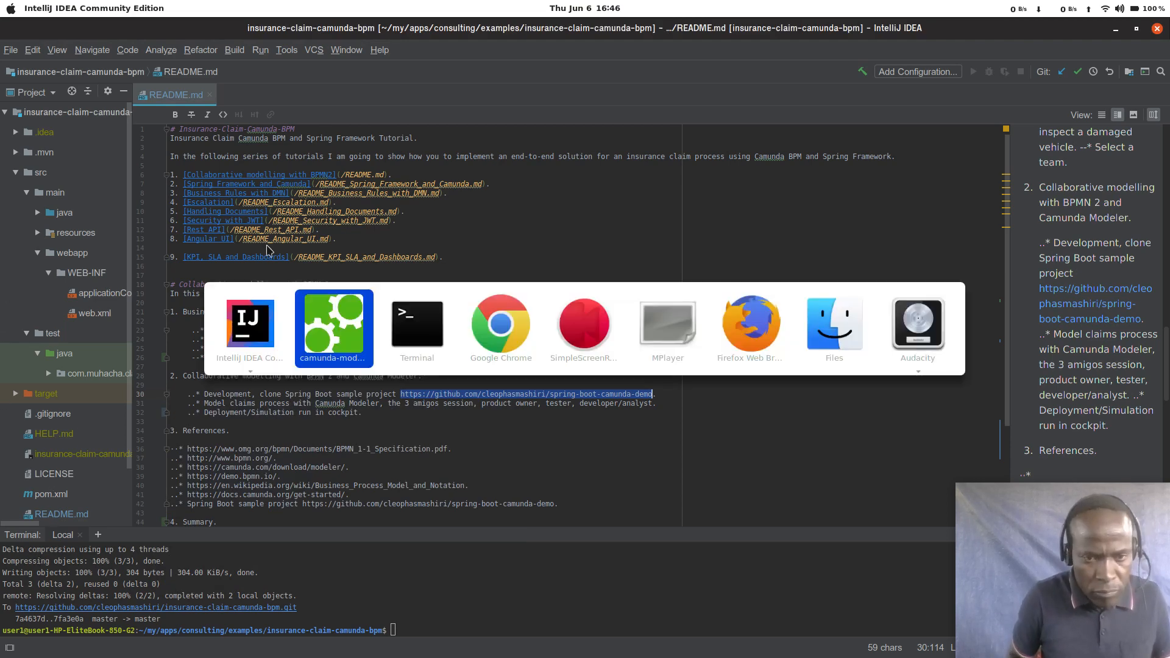
pyautogui.hotkey('alt', 'shift', 'Tab')
pyautogui.hotkey('alt', '`')
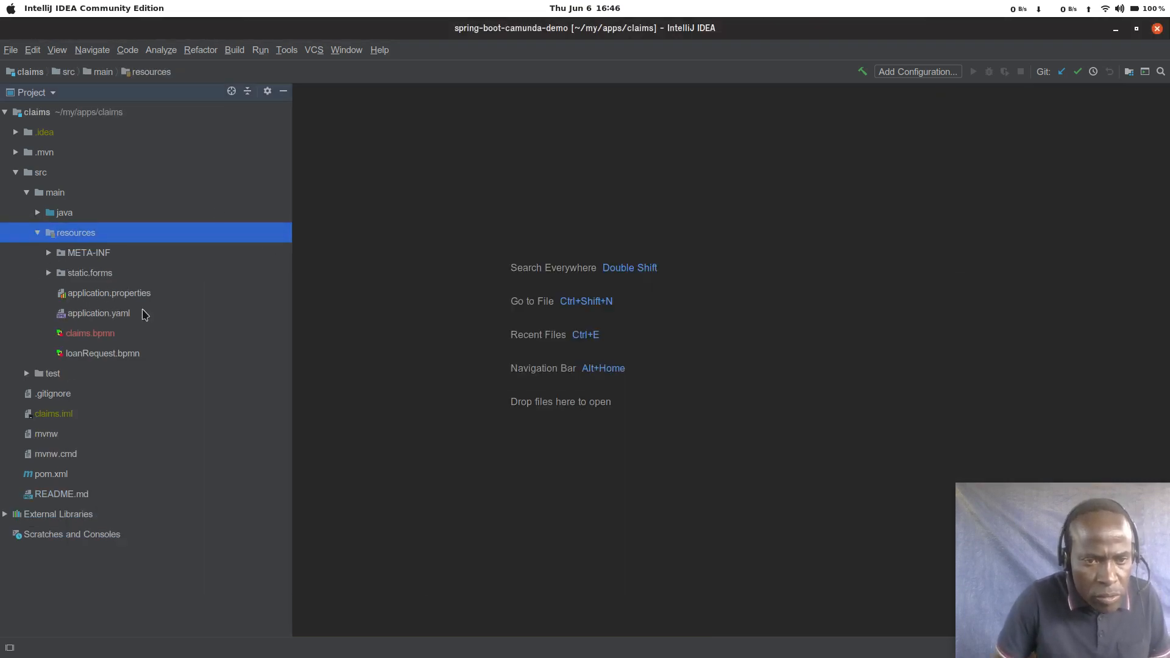
pyautogui.click(113, 340)
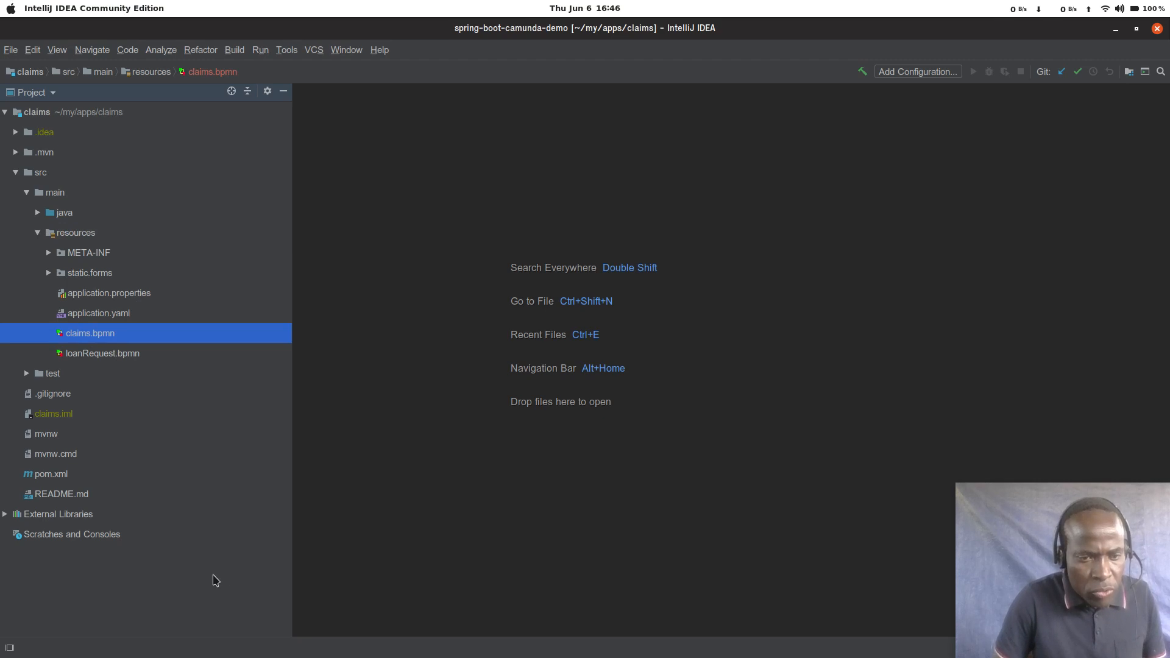
pyautogui.doubleClick(58, 215)
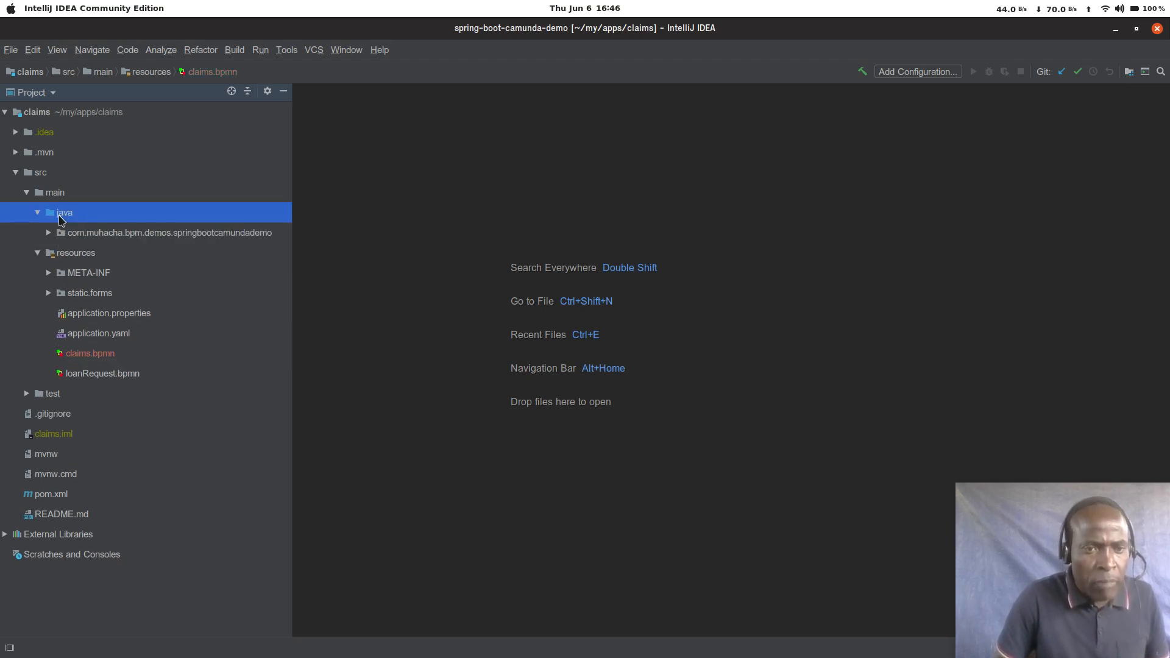
pyautogui.doubleClick(85, 235)
pyautogui.doubleClick(113, 255)
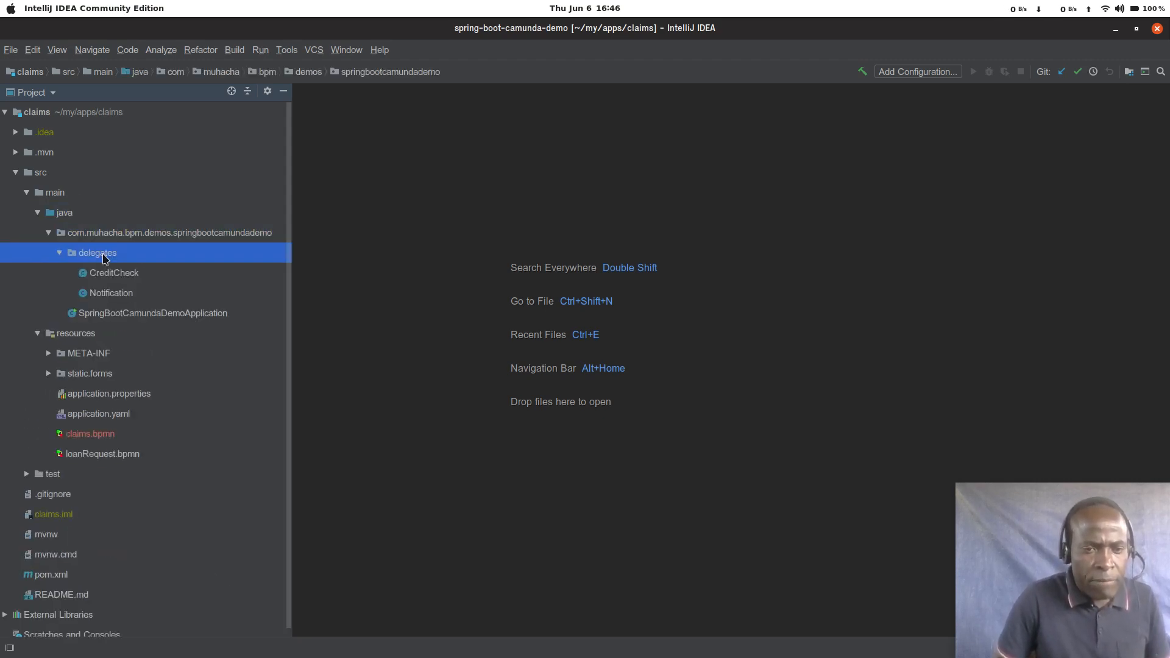
# Step: Copy the CreditCheck class and paste it into the delegates package to start a class copy
pyautogui.click(114, 276)
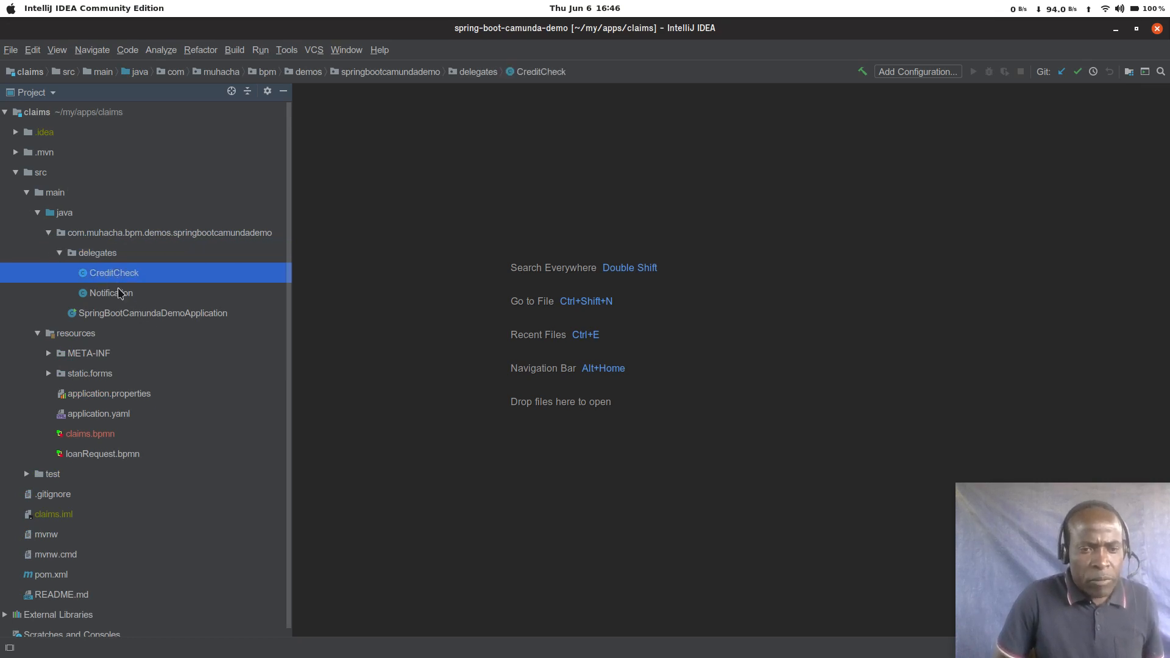
pyautogui.click(118, 298)
pyautogui.hotkey('shift', 'Up')
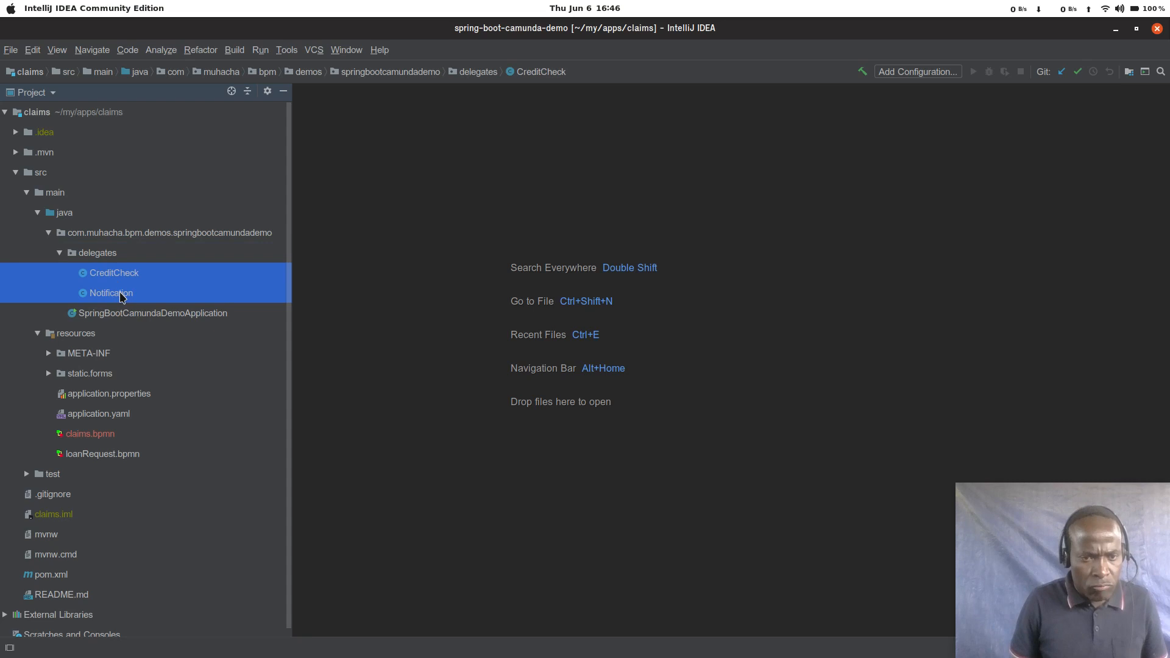
pyautogui.press('Down')
pyautogui.press('Down')
pyautogui.press('Down')
pyautogui.press('Down')
pyautogui.press('Down')
pyautogui.press('Down')
pyautogui.press('Down')
pyautogui.press('Down')
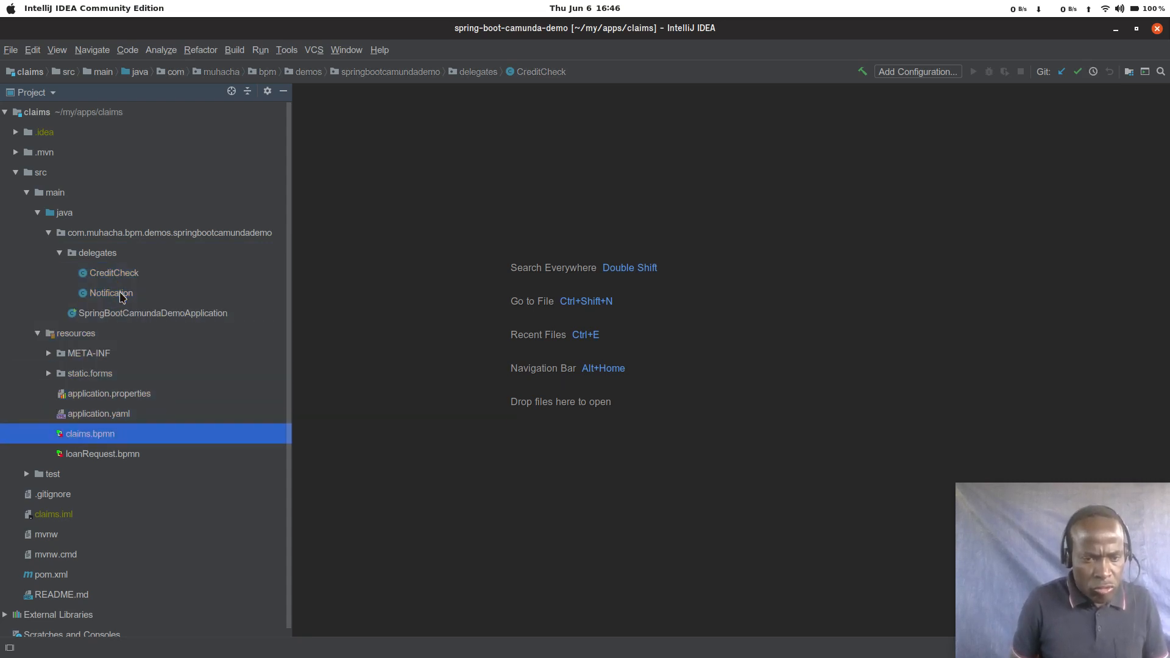
pyautogui.press('Up')
pyautogui.press('Up')
pyautogui.press('Up')
pyautogui.press('Up')
pyautogui.press('Up')
pyautogui.press('Up')
pyautogui.press('Up')
pyautogui.press('Up')
pyautogui.press('Up')
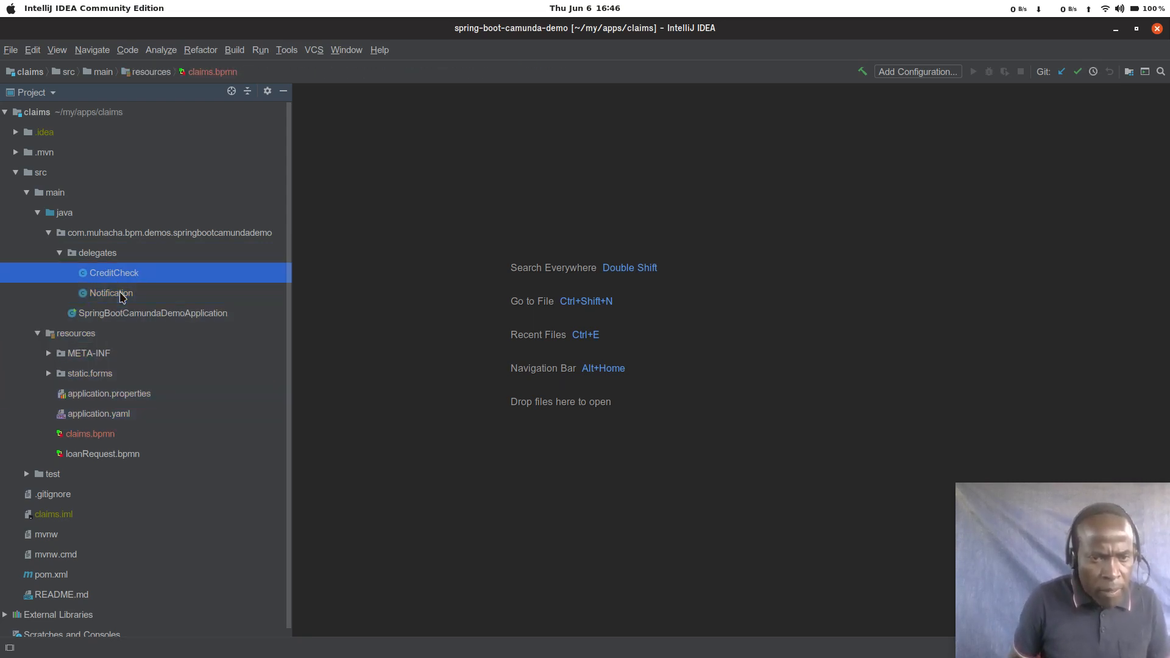
pyautogui.press('Down')
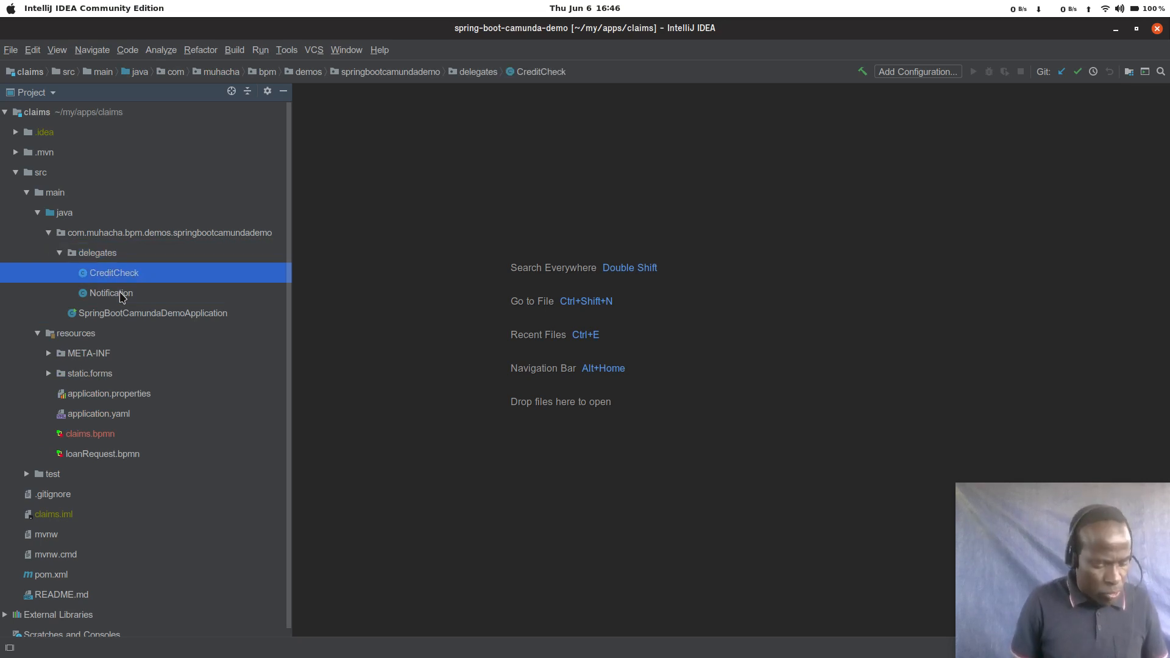
pyautogui.press('Up')
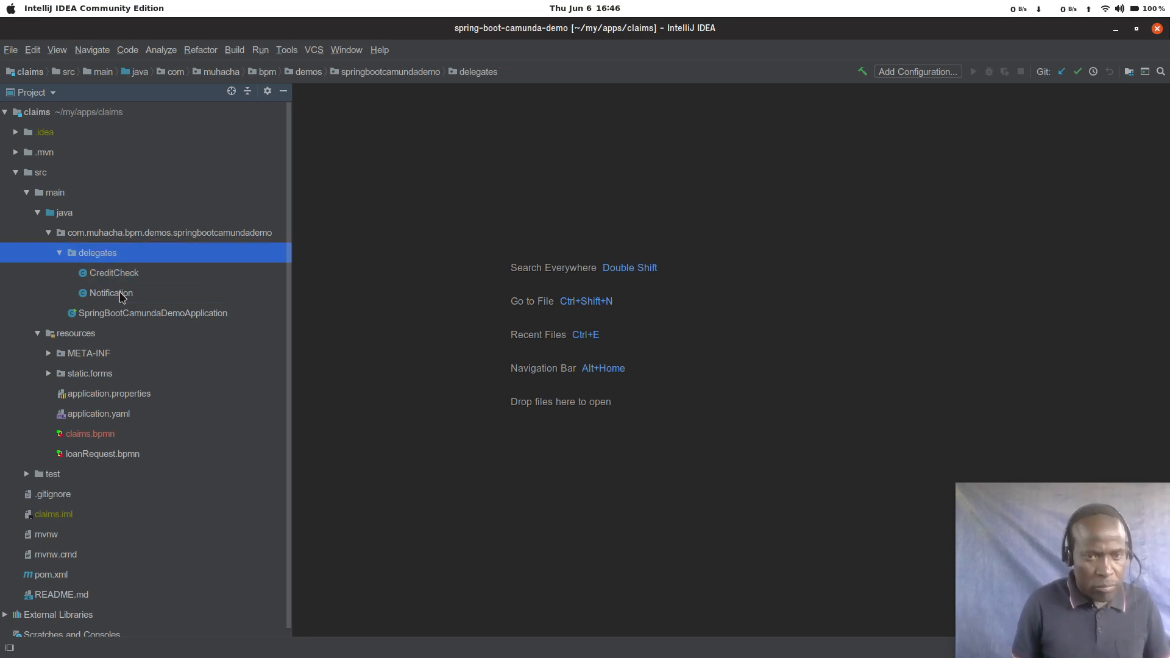
pyautogui.hotkey('ctrl', 'v')
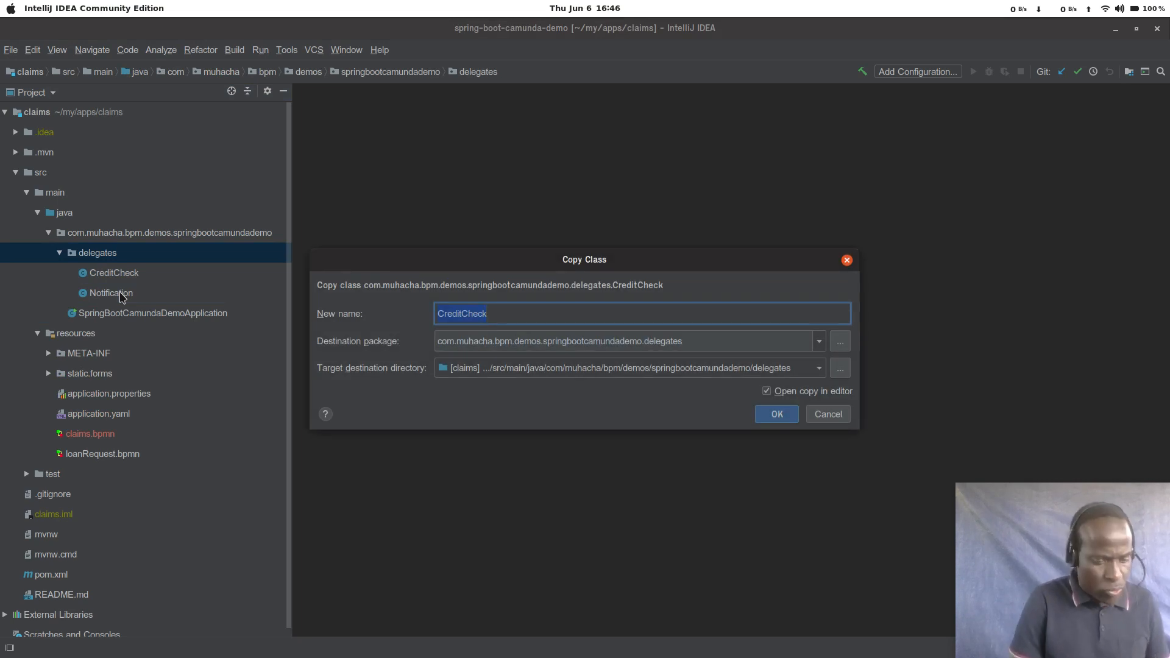
# Step: Switch to Camunda Modeler and copy the name selectTeam from the Select Team task's delegate expression
pyautogui.hotkey('alt', 'Tab')
pyautogui.hotkey('alt', 'Tab')
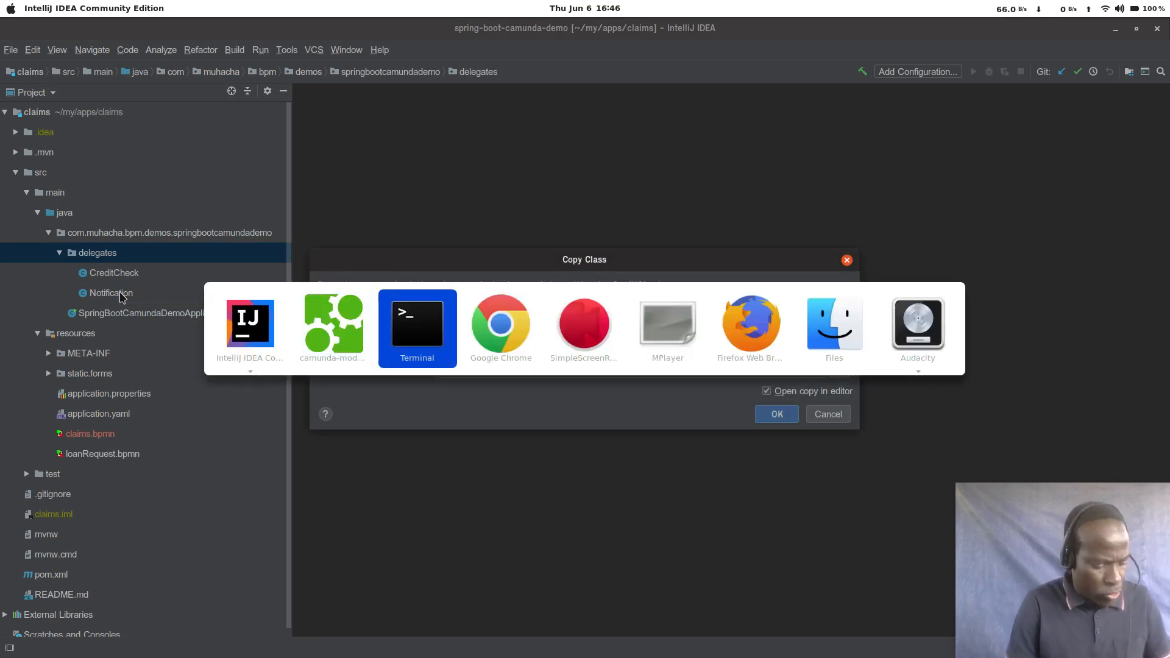
pyautogui.hotkey('alt', 'shift', 'Tab')
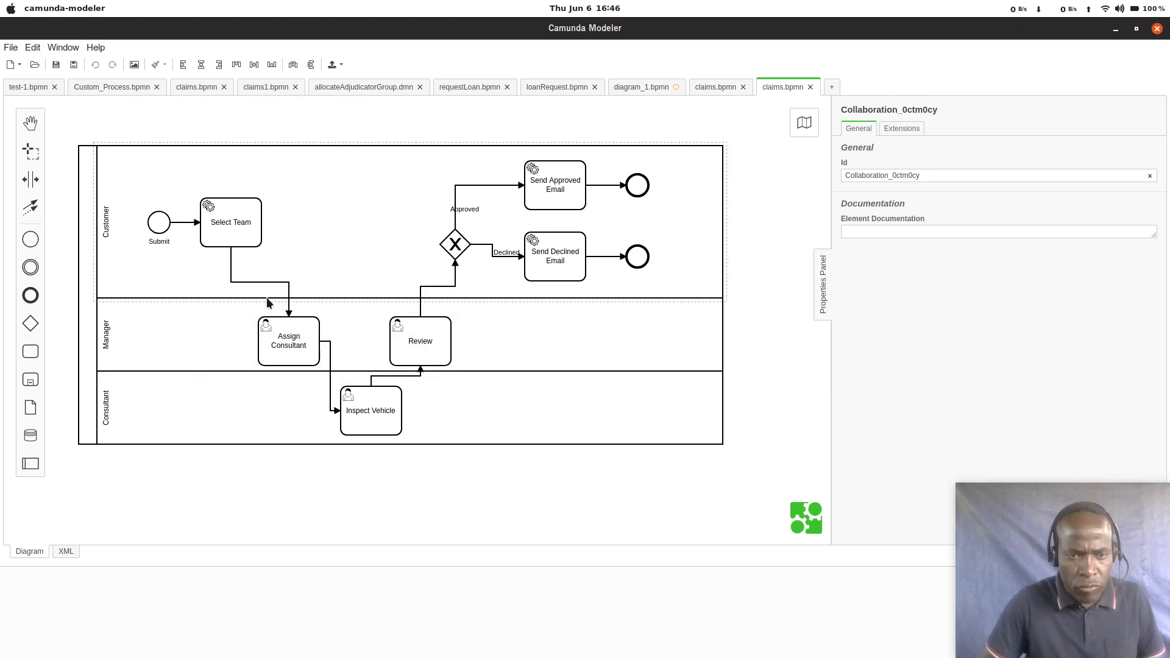
pyautogui.click(232, 221)
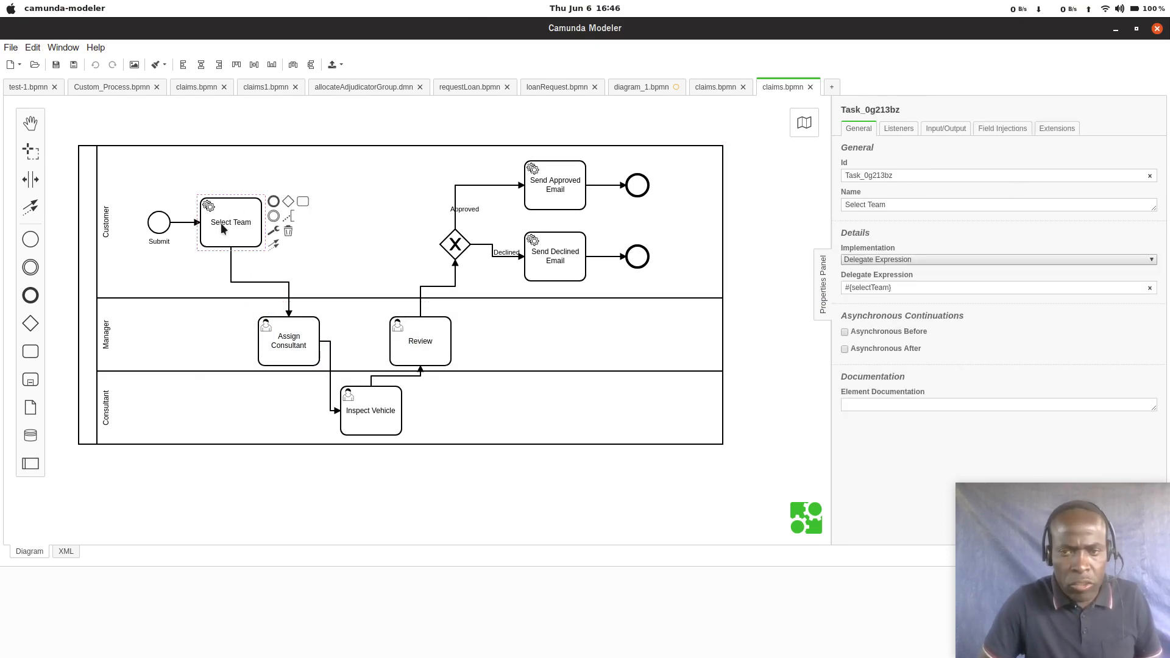
pyautogui.click(341, 271)
pyautogui.click(227, 224)
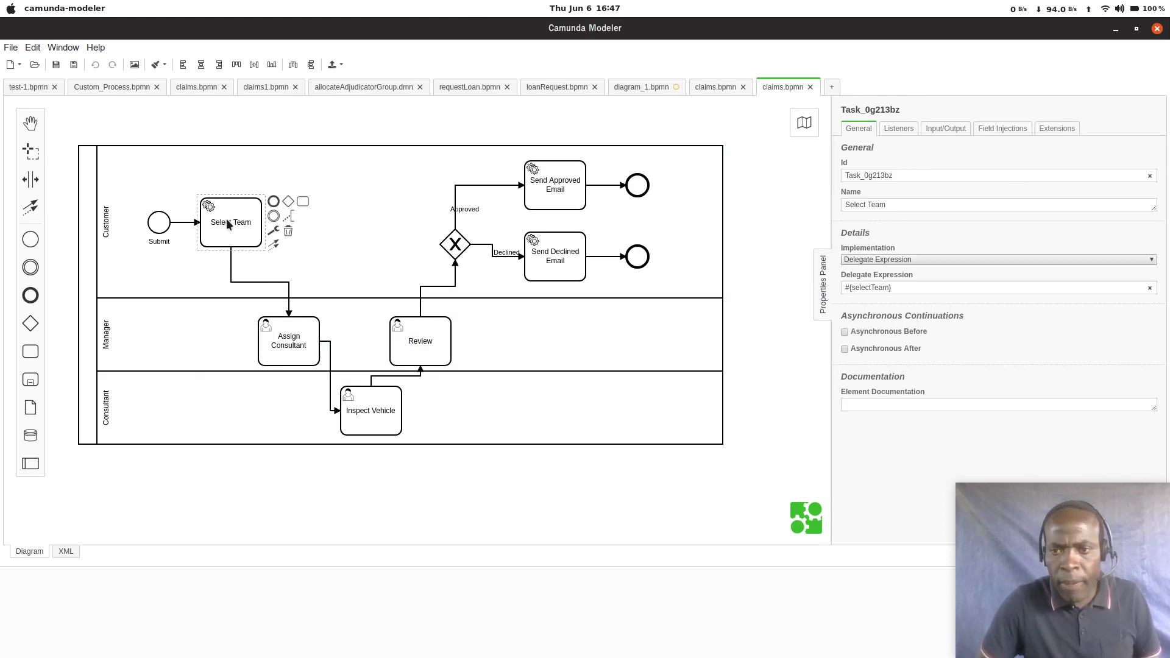
pyautogui.doubleClick(872, 288)
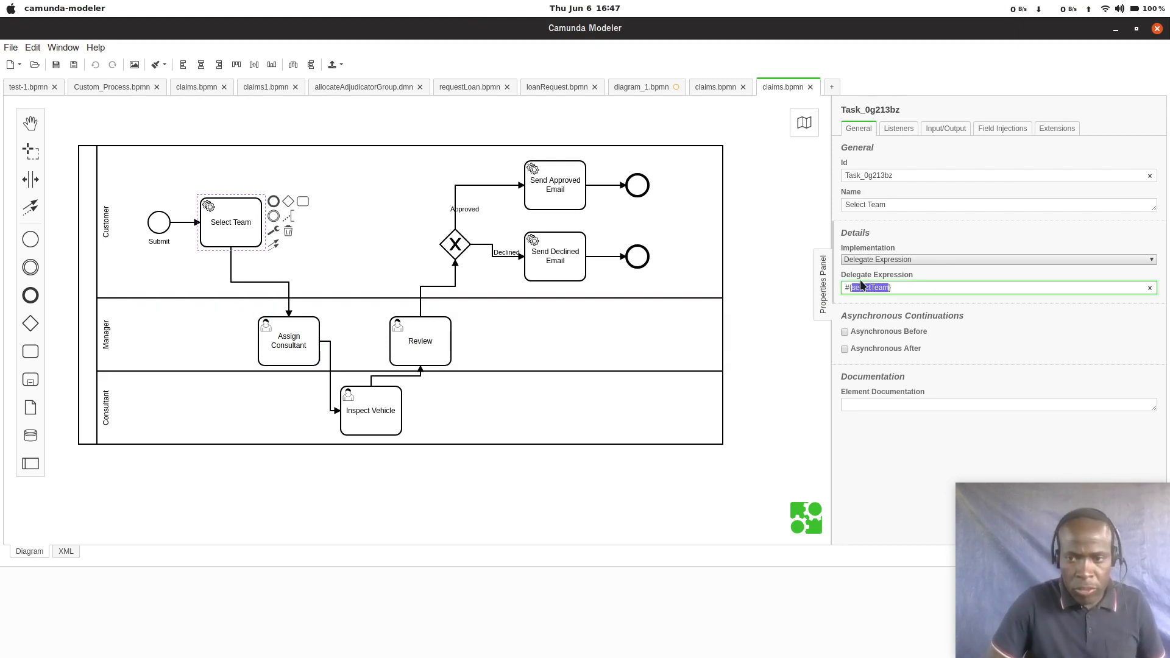
# Step: Back in IntelliJ IDEA, name the copied class SelectTeam and create it in the delegates package
pyautogui.hotkey('alt', 'Tab')
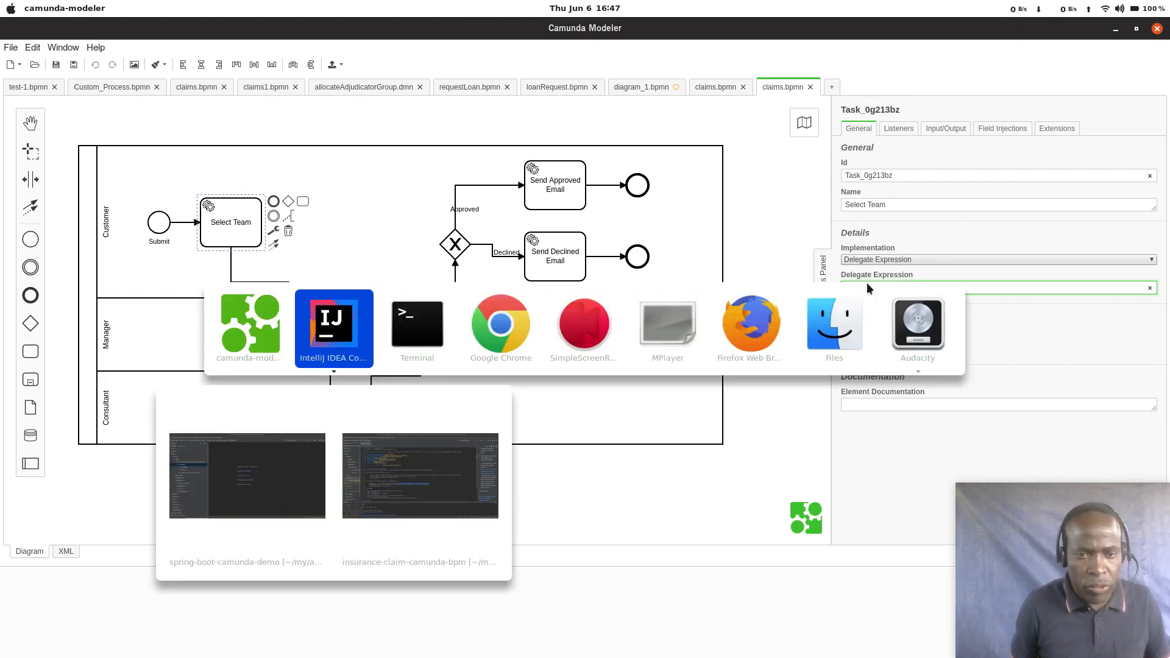
pyautogui.press('Down')
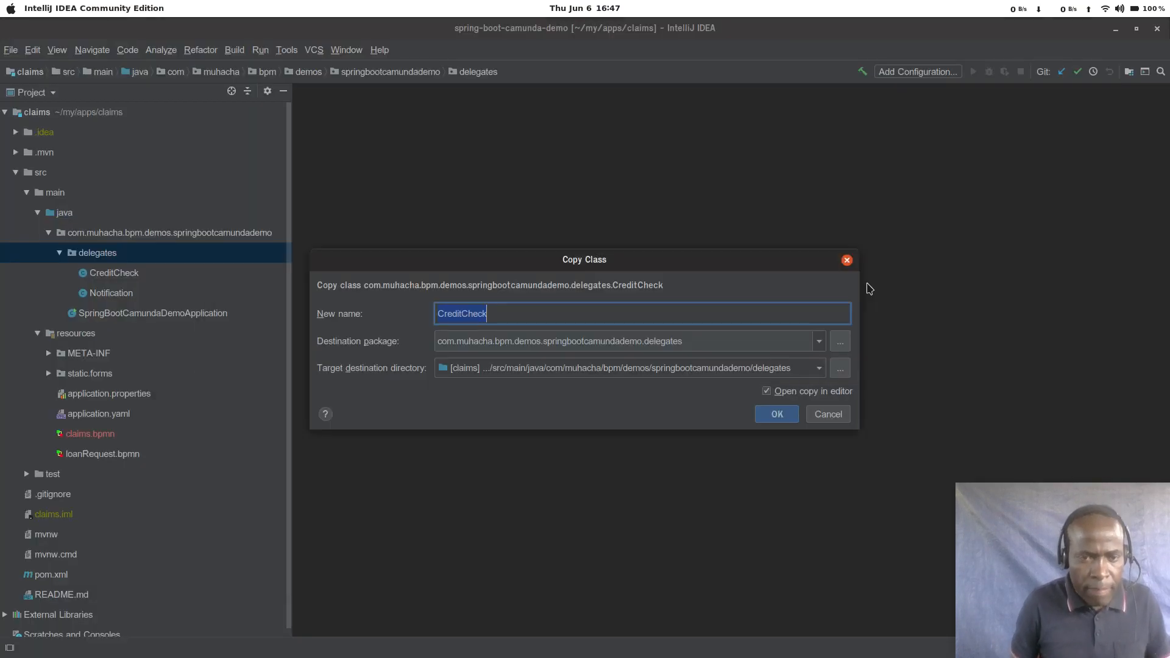
pyautogui.press('BackSpace')
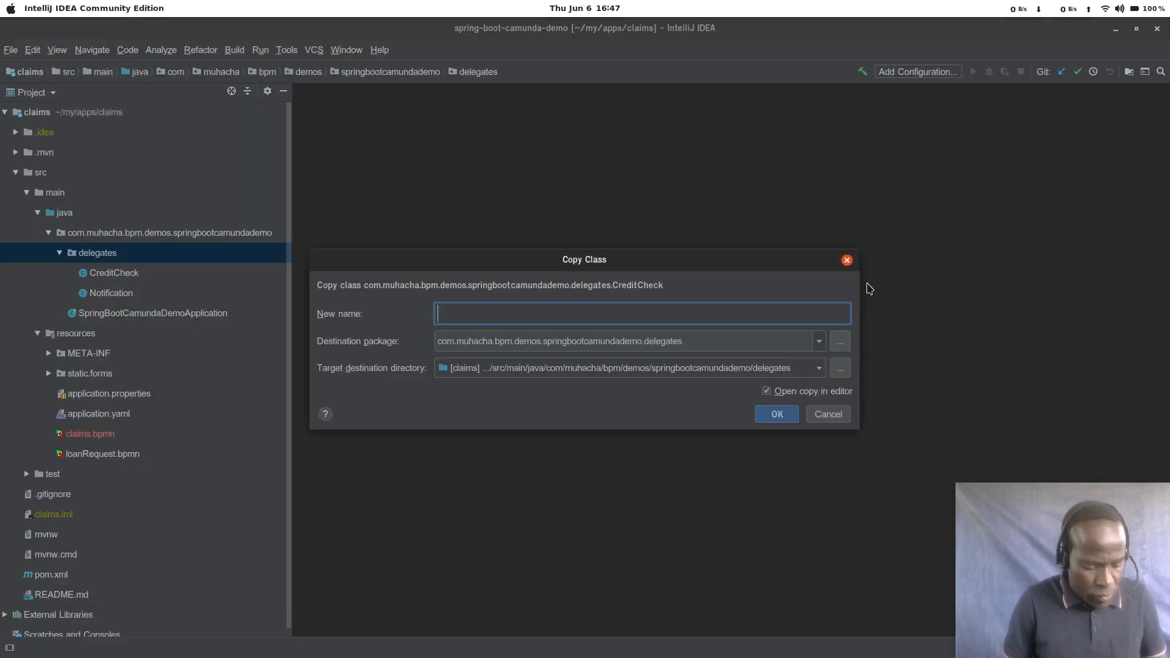
pyautogui.write('selectTeam')
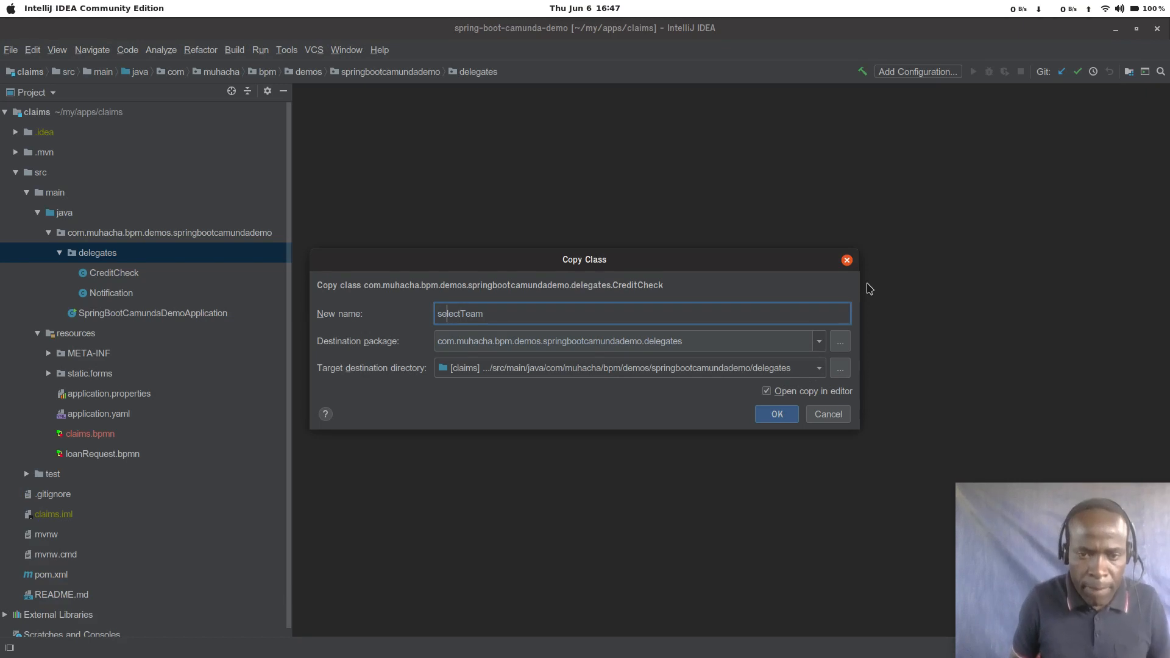
pyautogui.press('BackSpace')
pyautogui.write('S')
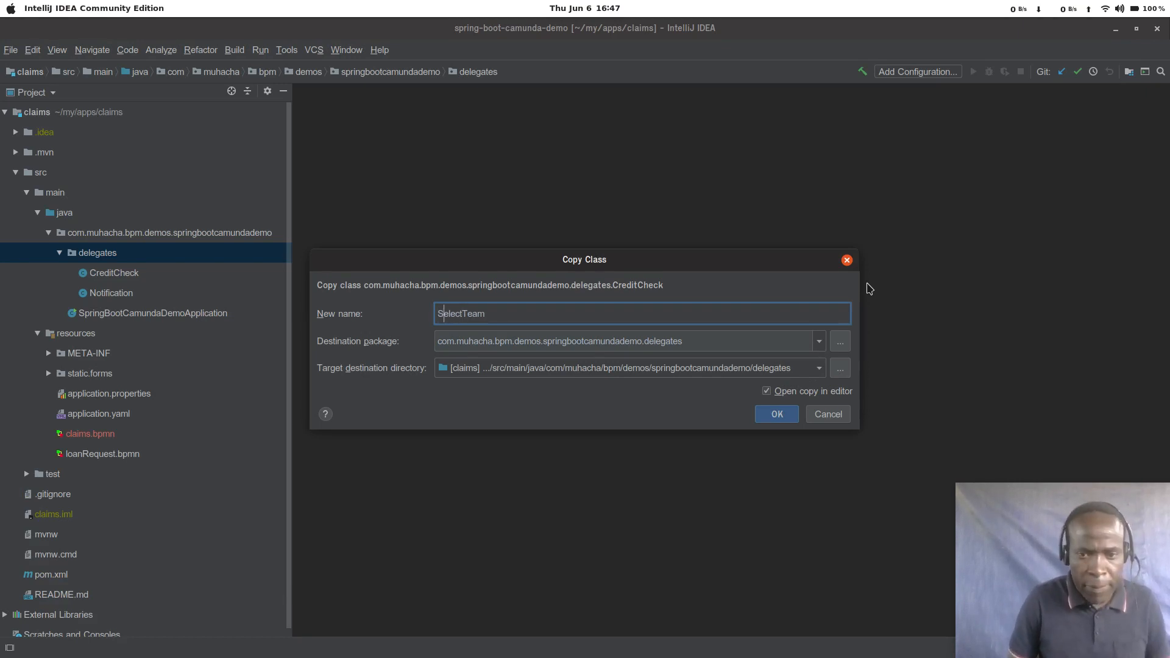
pyautogui.press('Return')
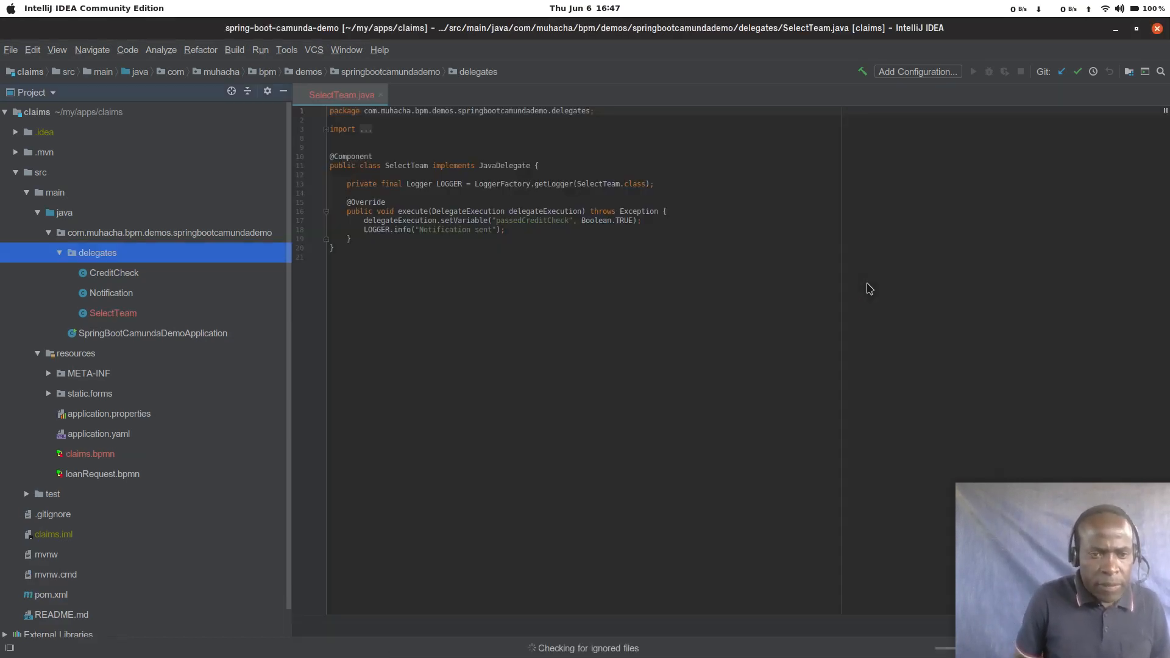
pyautogui.press('Return')
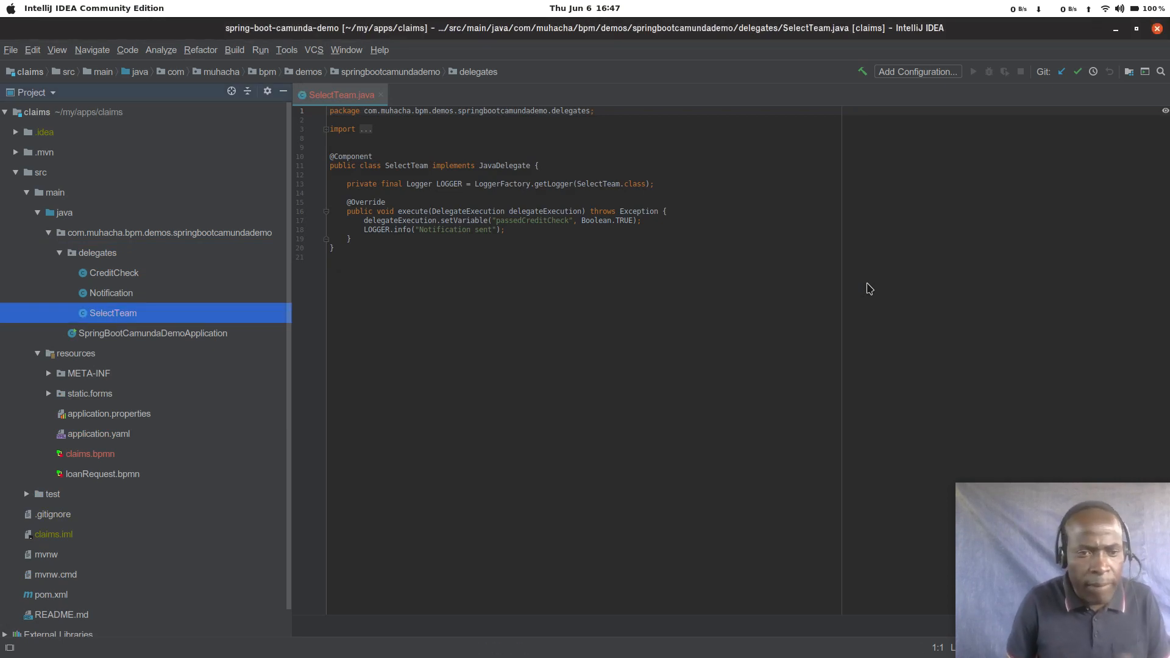
# Step: Switch to Camunda Modeler and copy the name sendApprovedEmail from the Send Approved Email task's delegate expression
pyautogui.hotkey('alt', 'Tab')
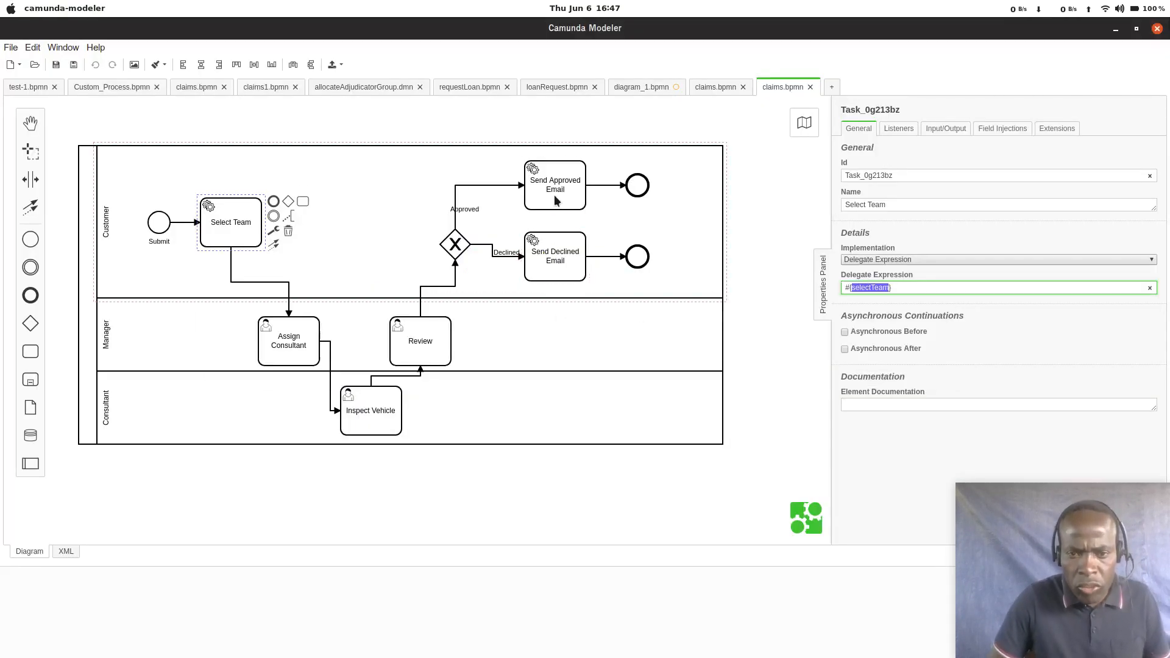
pyautogui.click(558, 196)
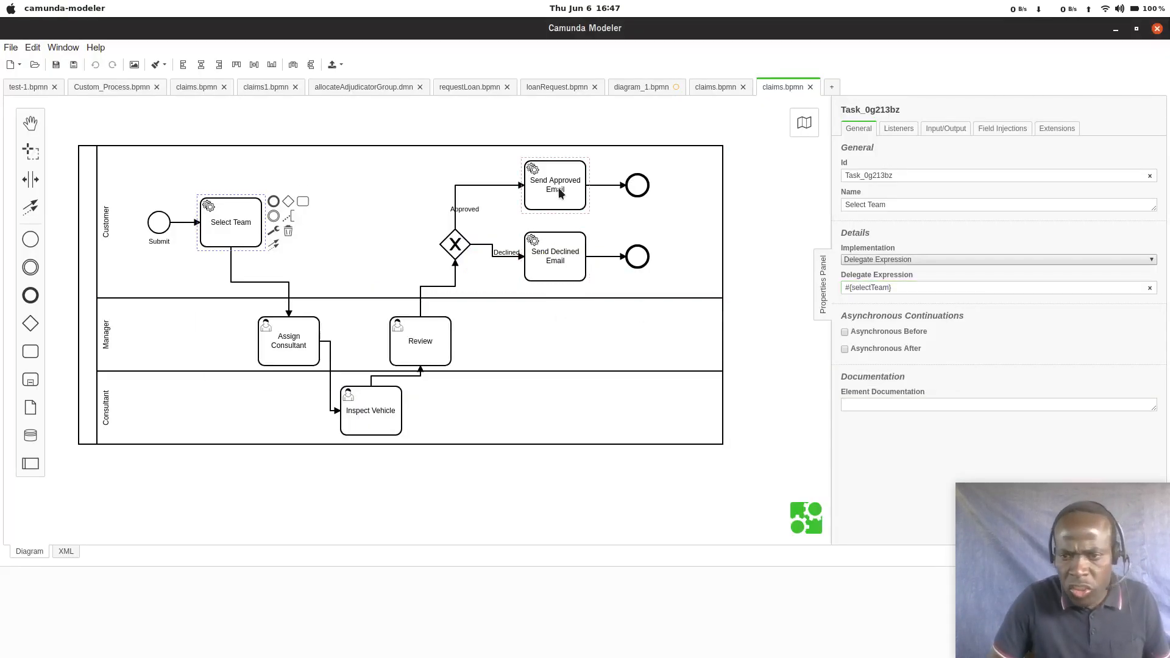
pyautogui.click(558, 199)
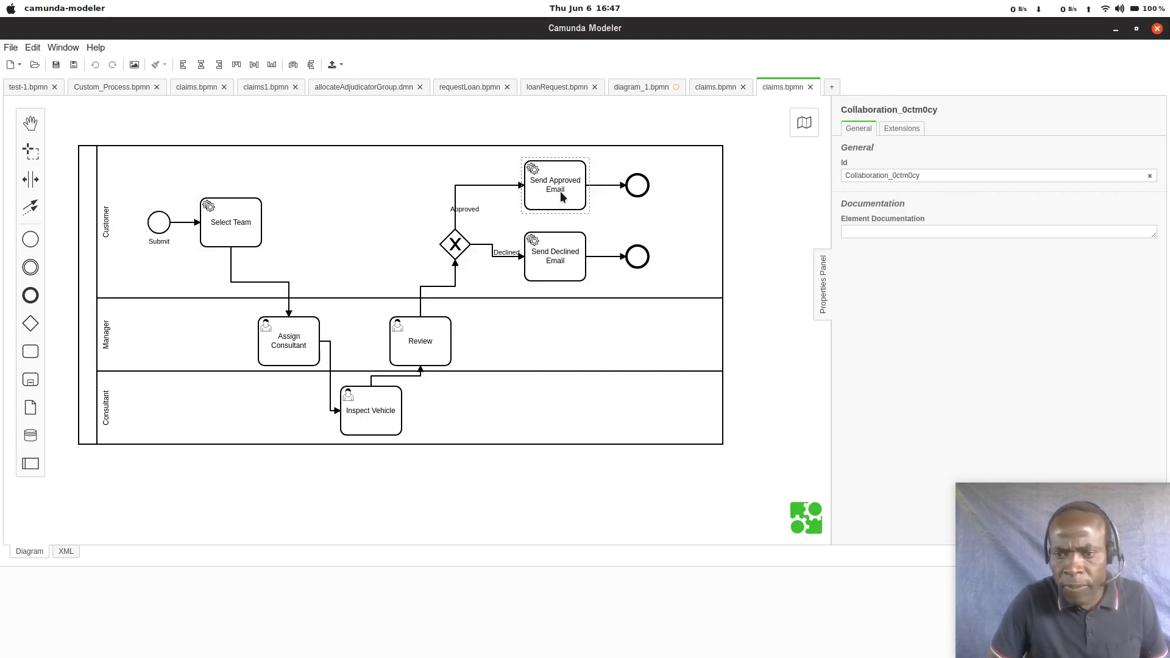
pyautogui.click(558, 196)
pyautogui.doubleClick(894, 289)
pyautogui.hotkey('ctrl', 'c')
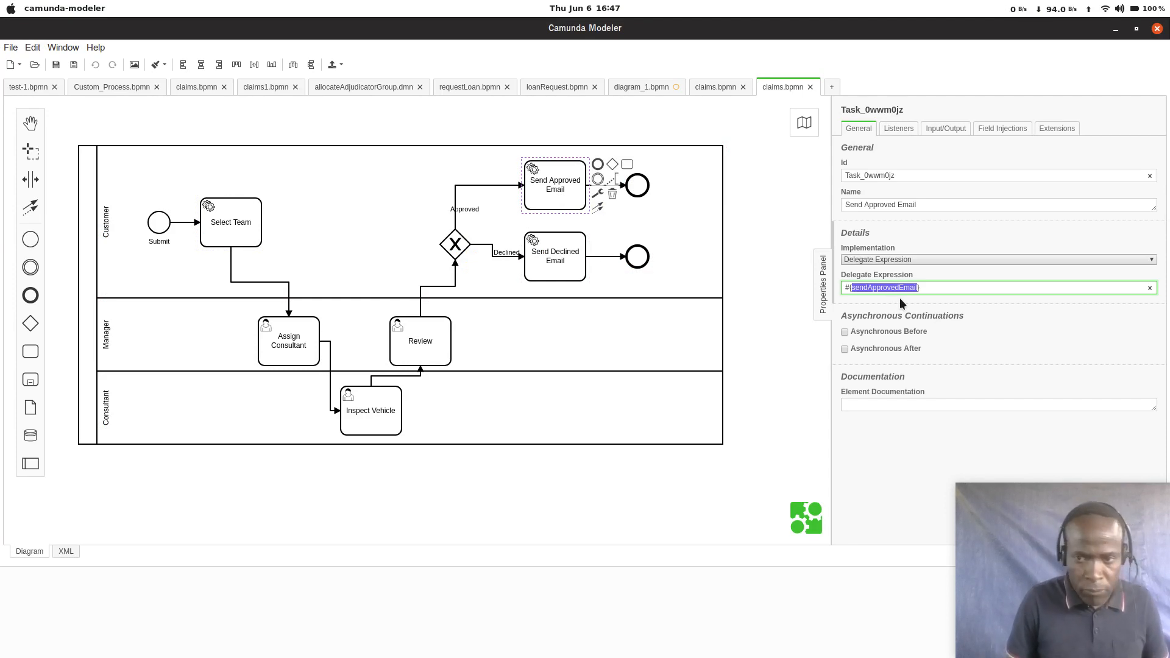
# Step: Back in IntelliJ IDEA, create a new Java class named SendApprovedEmail in the delegates package and add it to Git
pyautogui.hotkey('alt', 'Tab')
pyautogui.hotkey('alt', 'Tab')
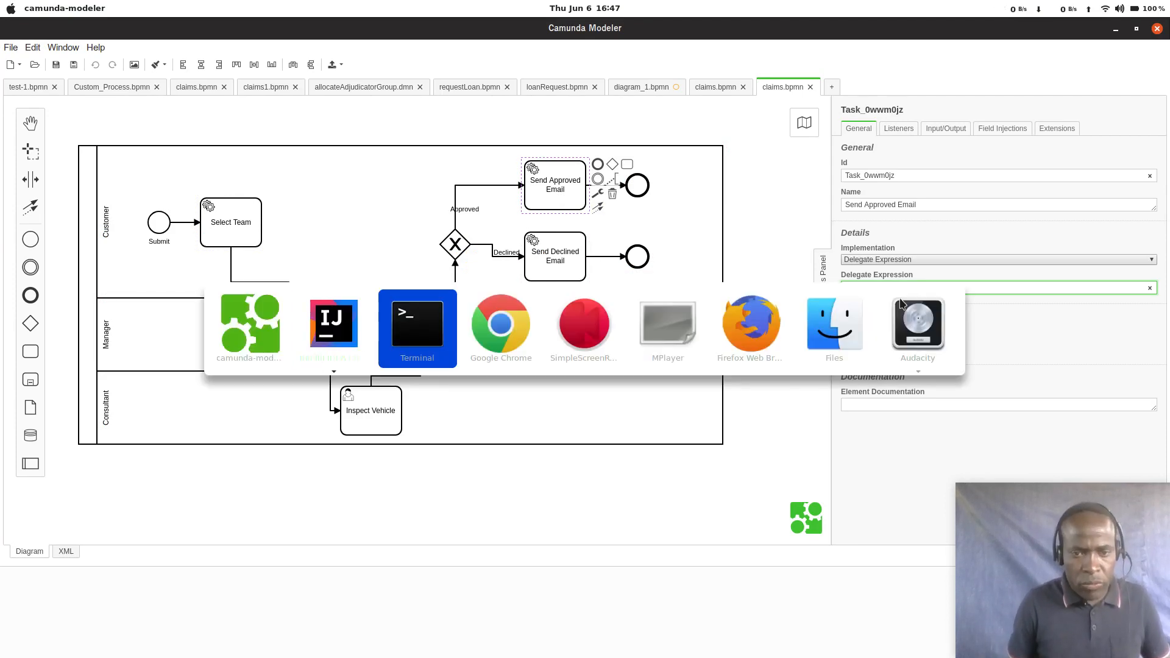
pyautogui.hotkey('alt', 'shift', 'Tab')
pyautogui.press('Up')
pyautogui.press('Up')
pyautogui.press('Up')
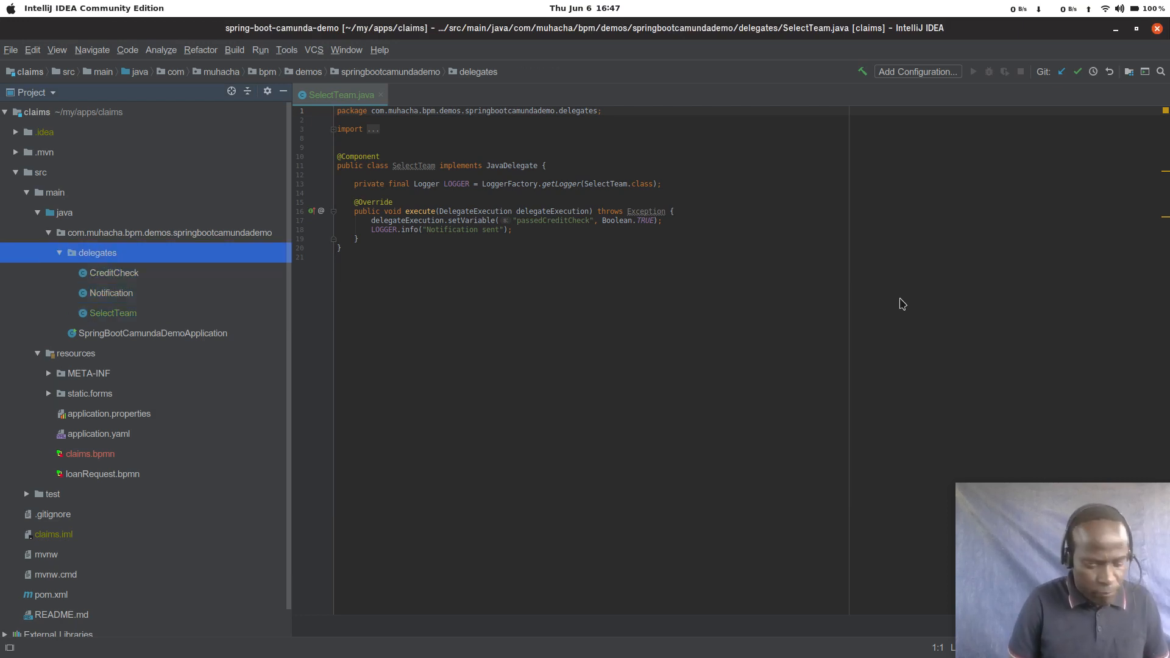
pyautogui.press('alt+Insert')
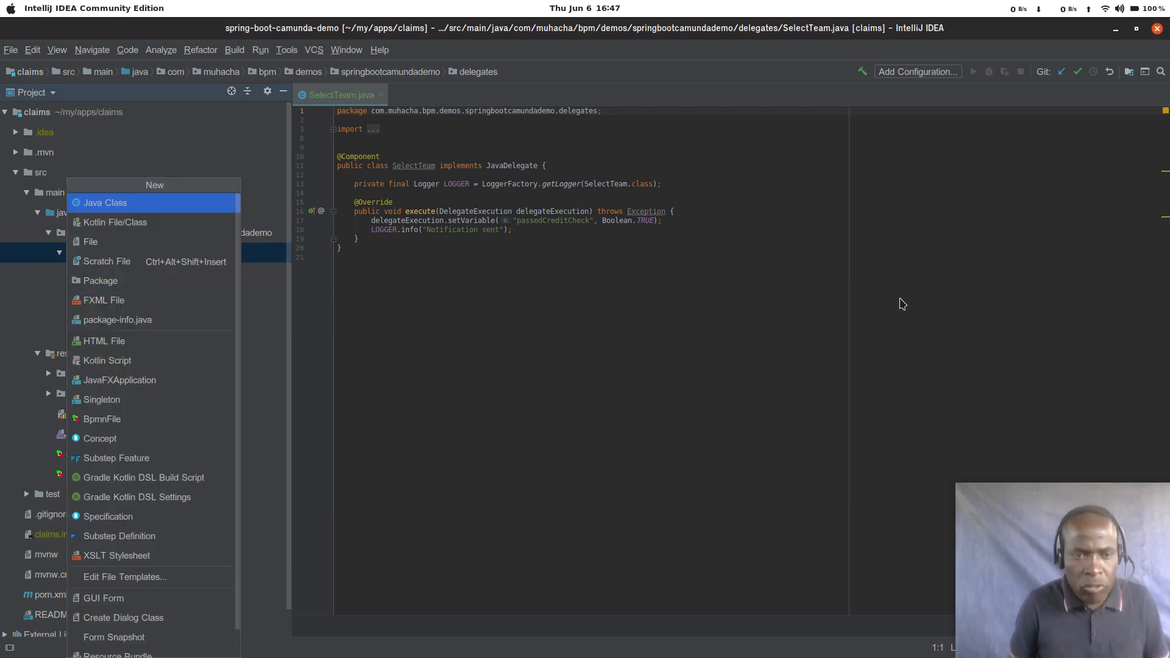
pyautogui.press('Return')
pyautogui.hotkey('ctrl', 'v')
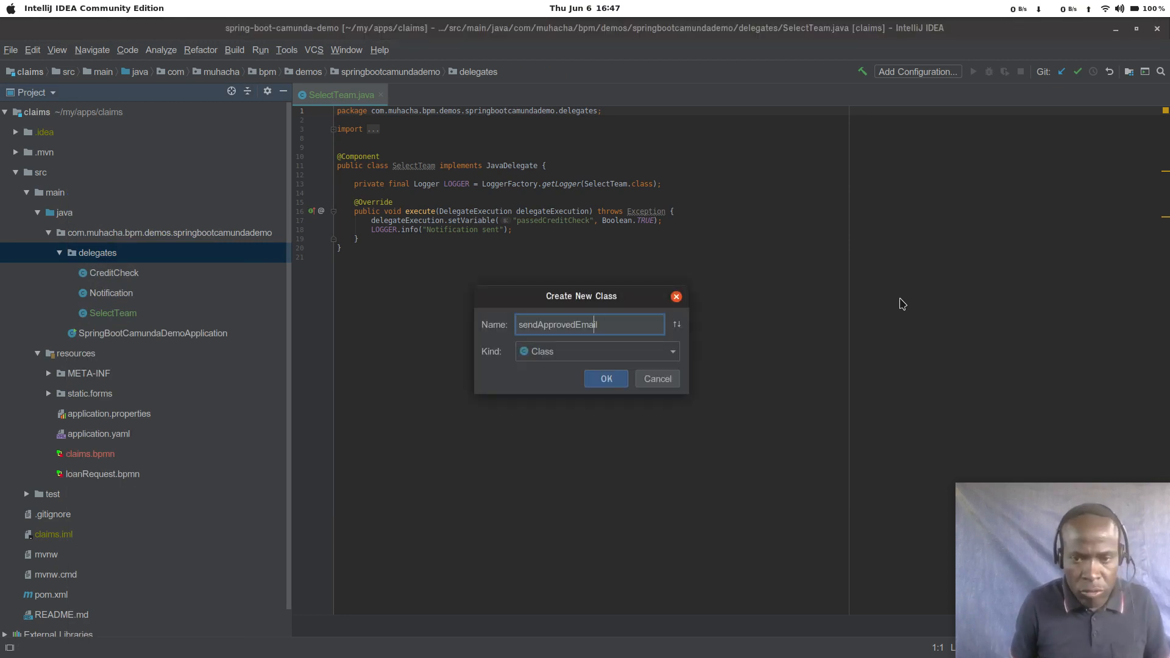
pyautogui.press('Delete')
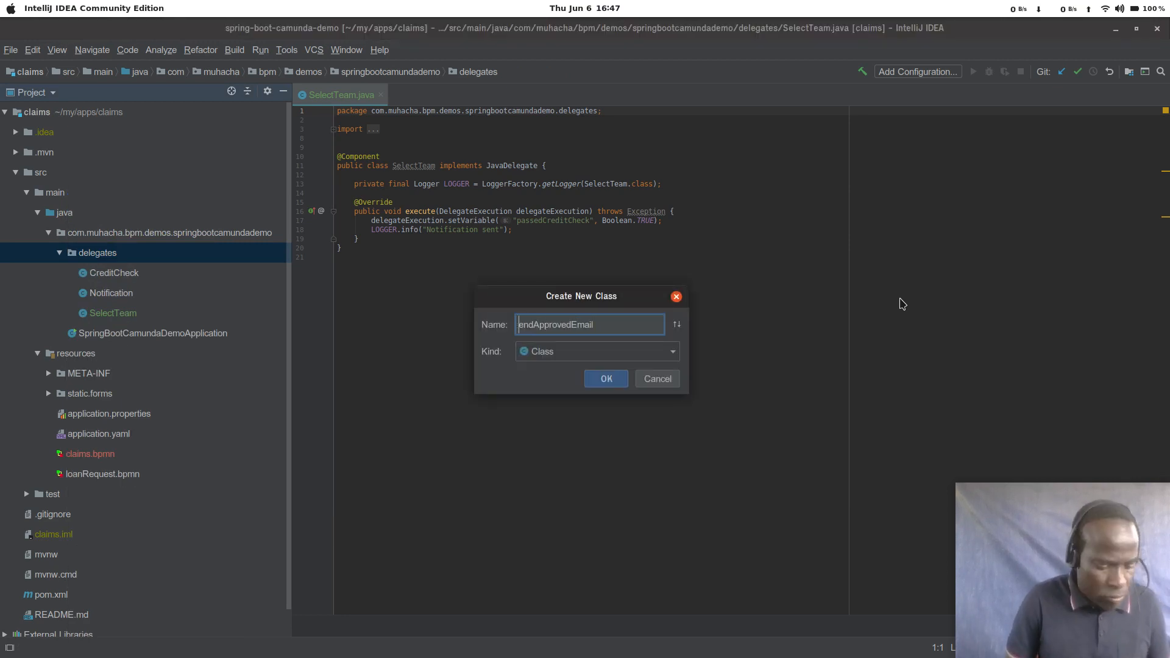
pyautogui.write('S')
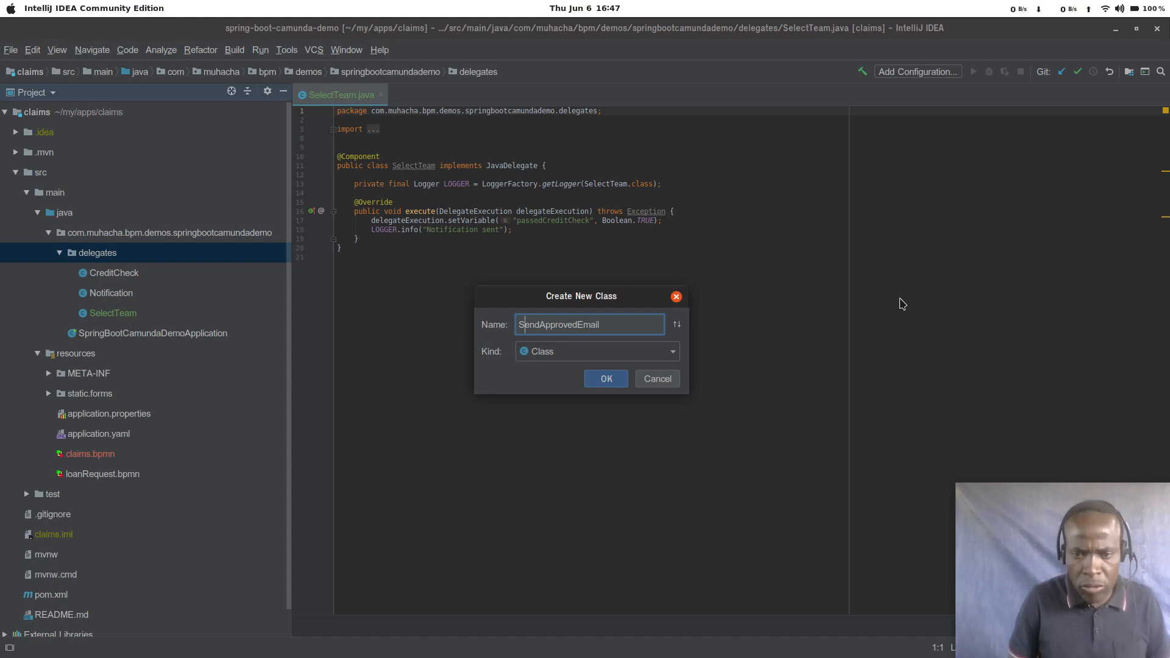
pyautogui.press('Return')
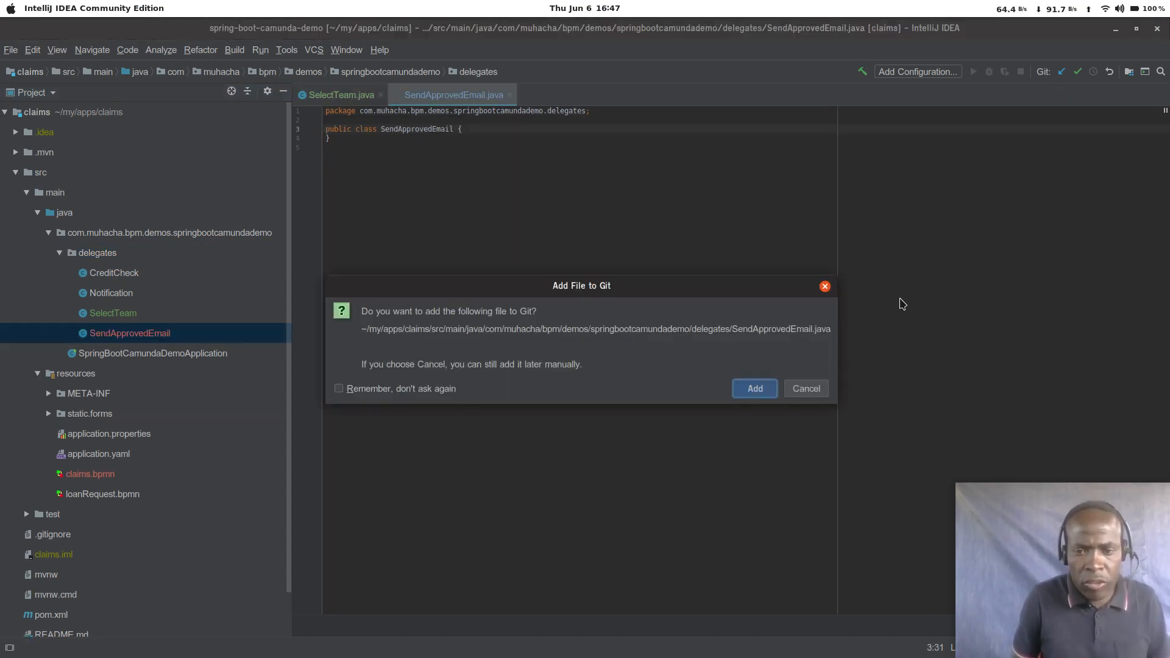
pyautogui.press('Escape')
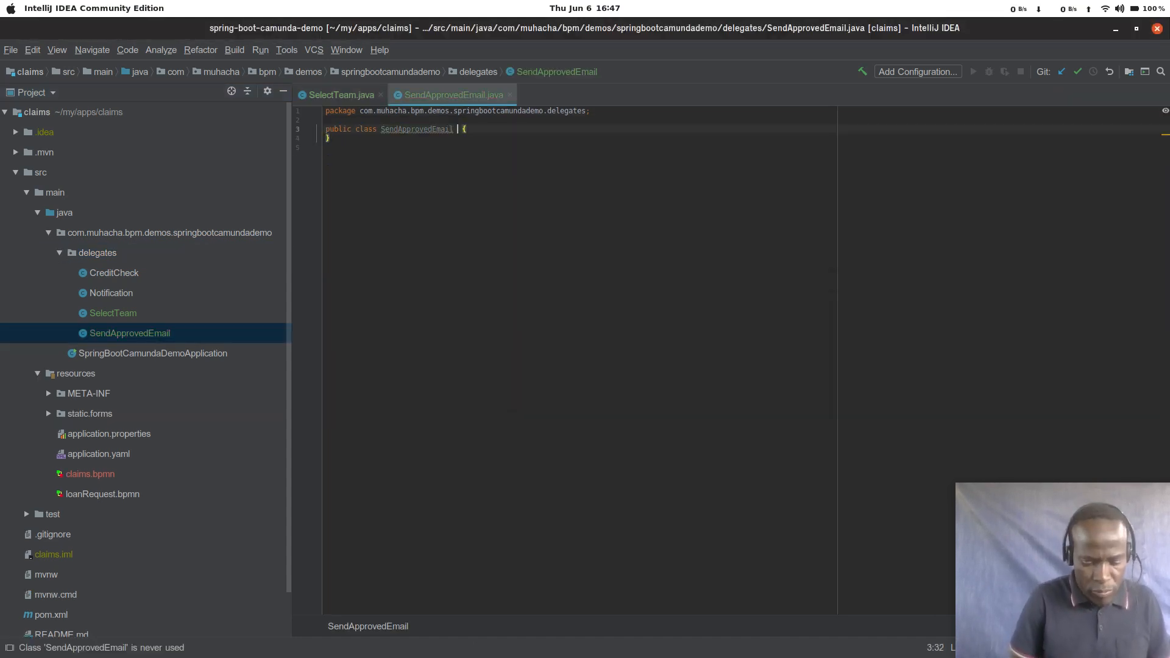
# Step: Make the SendApprovedEmail class implement JavaDelegate and generate its execute method stub
pyautogui.write('implements J')
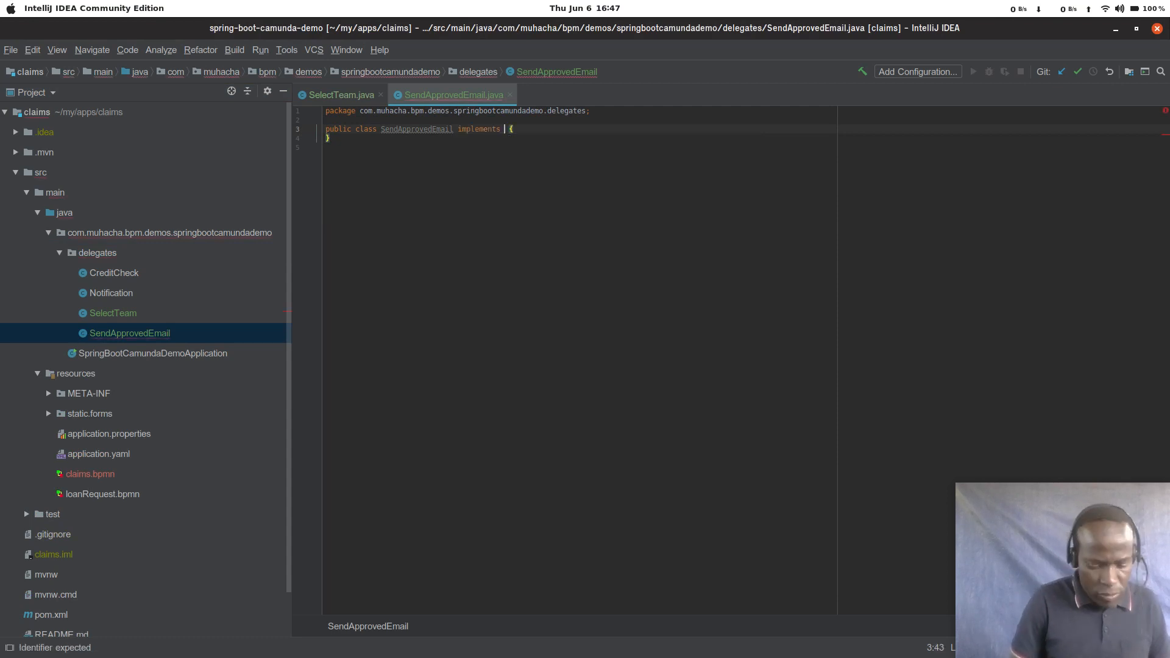
pyautogui.write('ava')
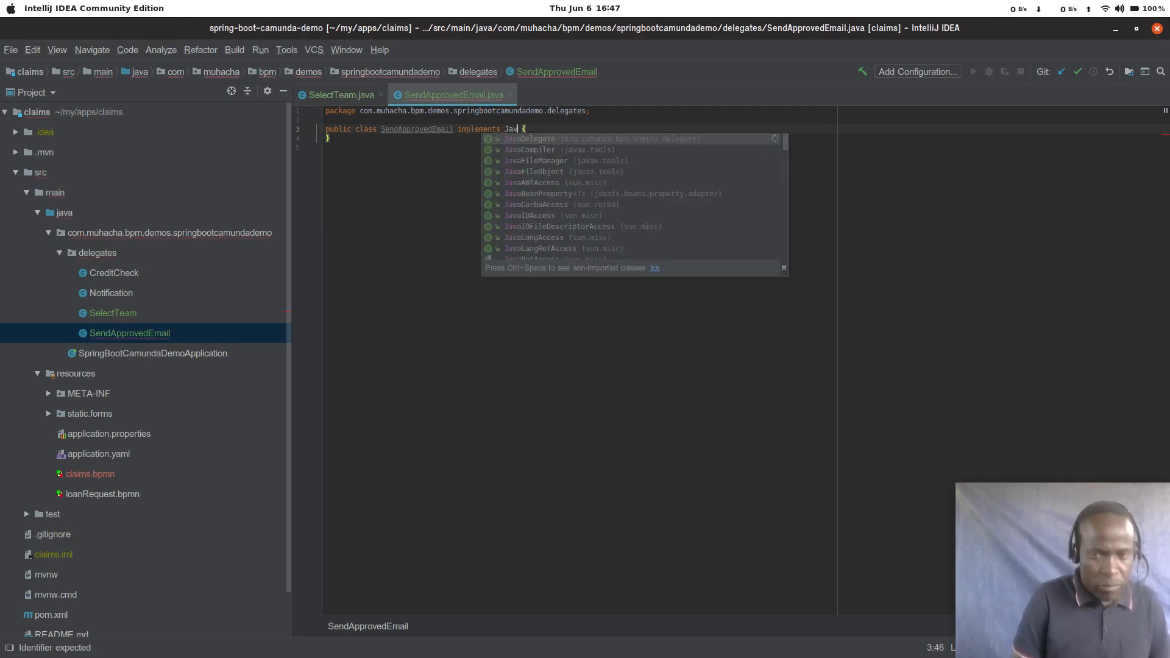
pyautogui.press('Return')
pyautogui.click(543, 148)
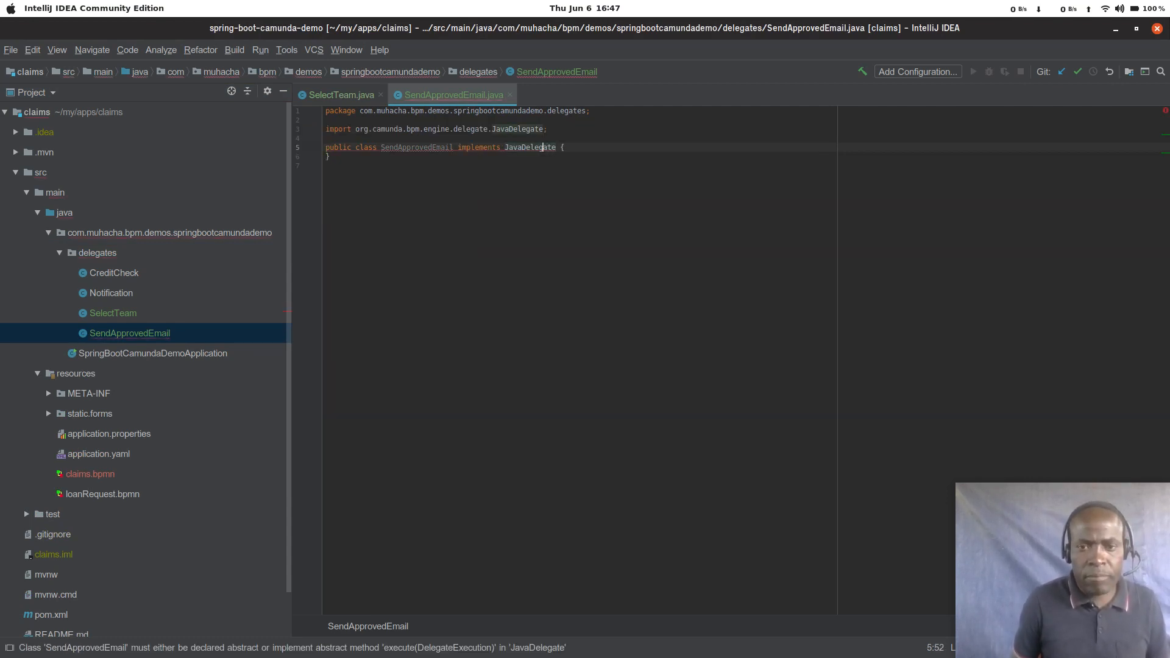
pyautogui.hotkey('alt', 'Return')
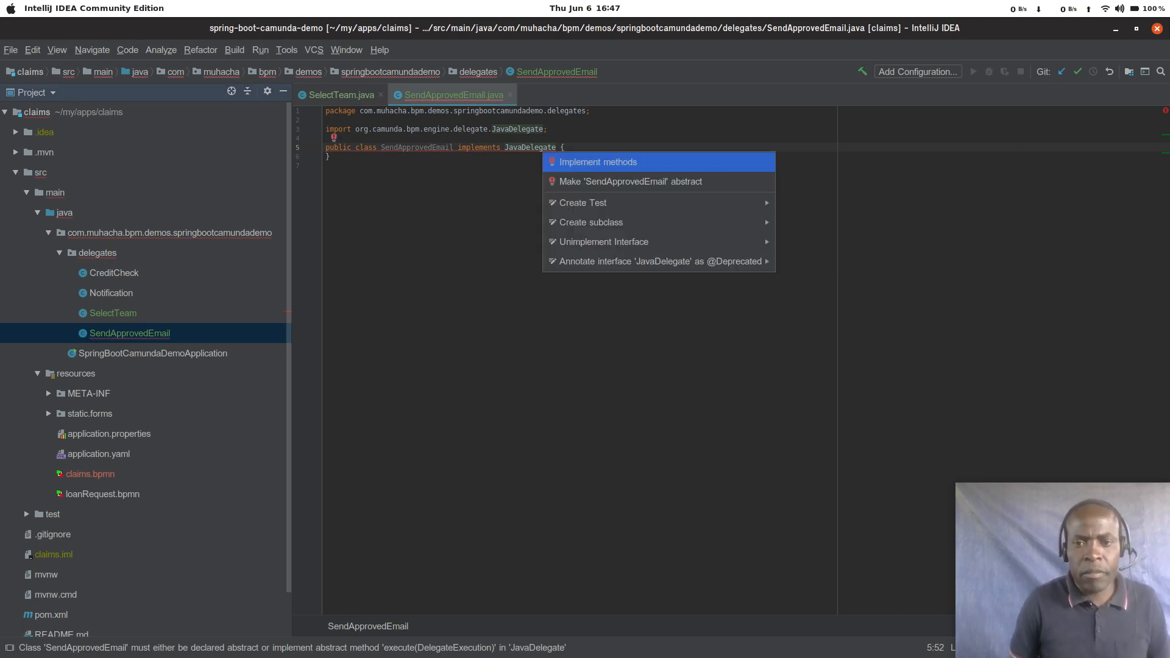
pyautogui.press('Return')
pyautogui.press('Return')
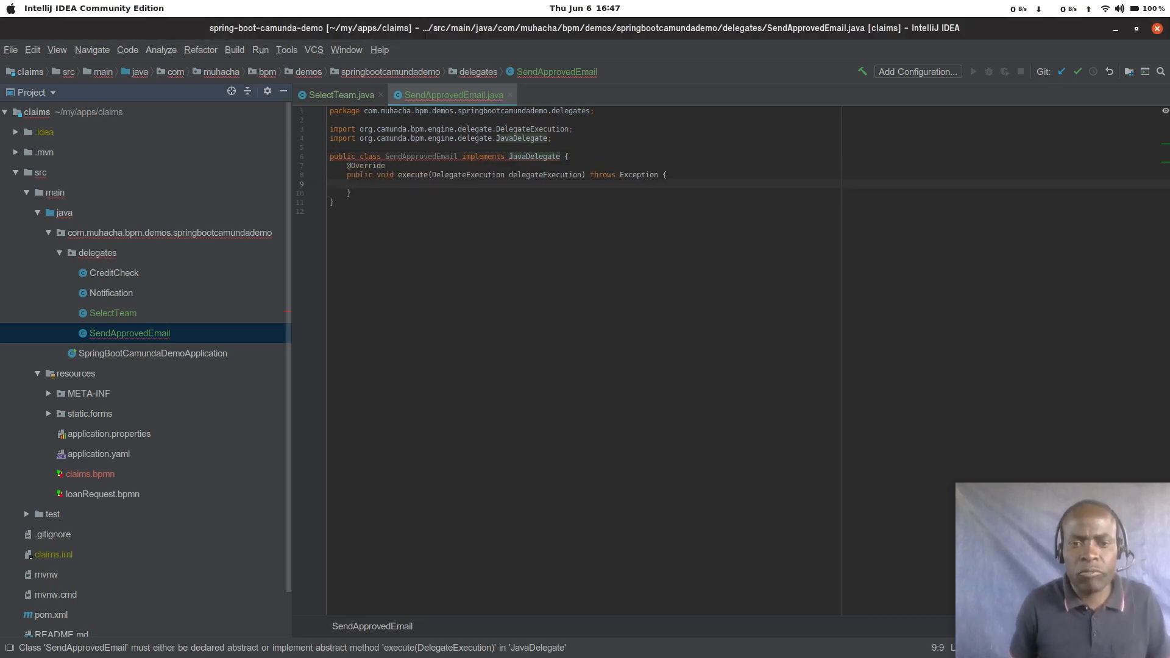
pyautogui.press('Up')
pyautogui.press('Up')
pyautogui.press('Up')
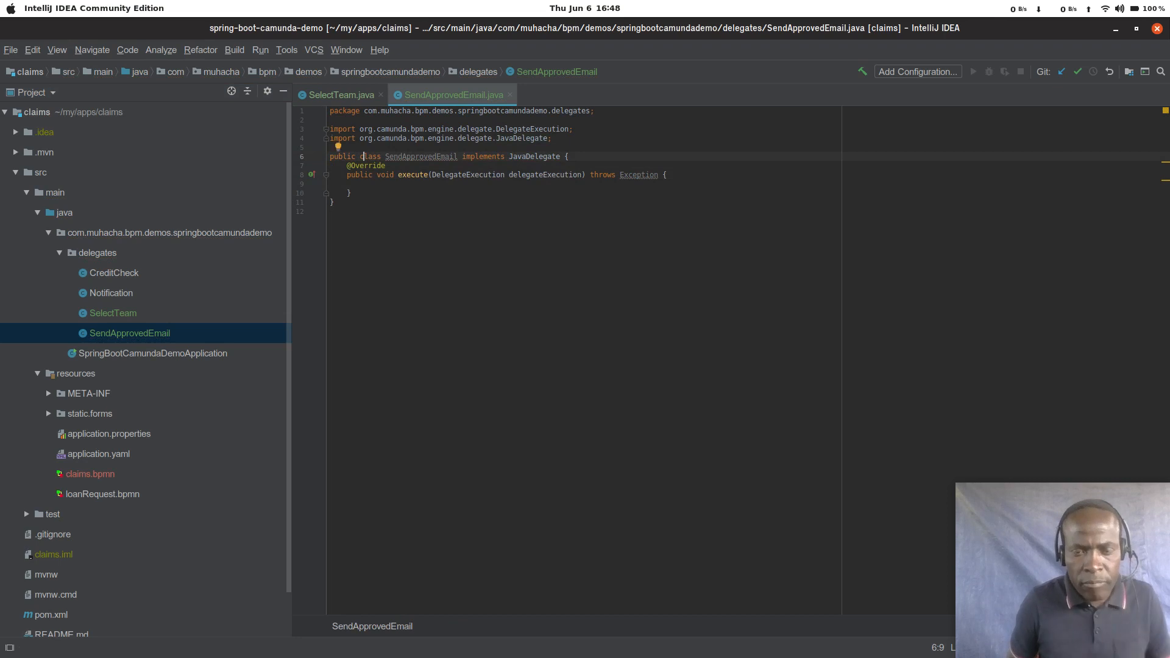
pyautogui.press('Left')
pyautogui.press('Left')
pyautogui.press('Home')
pyautogui.press('Return')
pyautogui.press('Up')
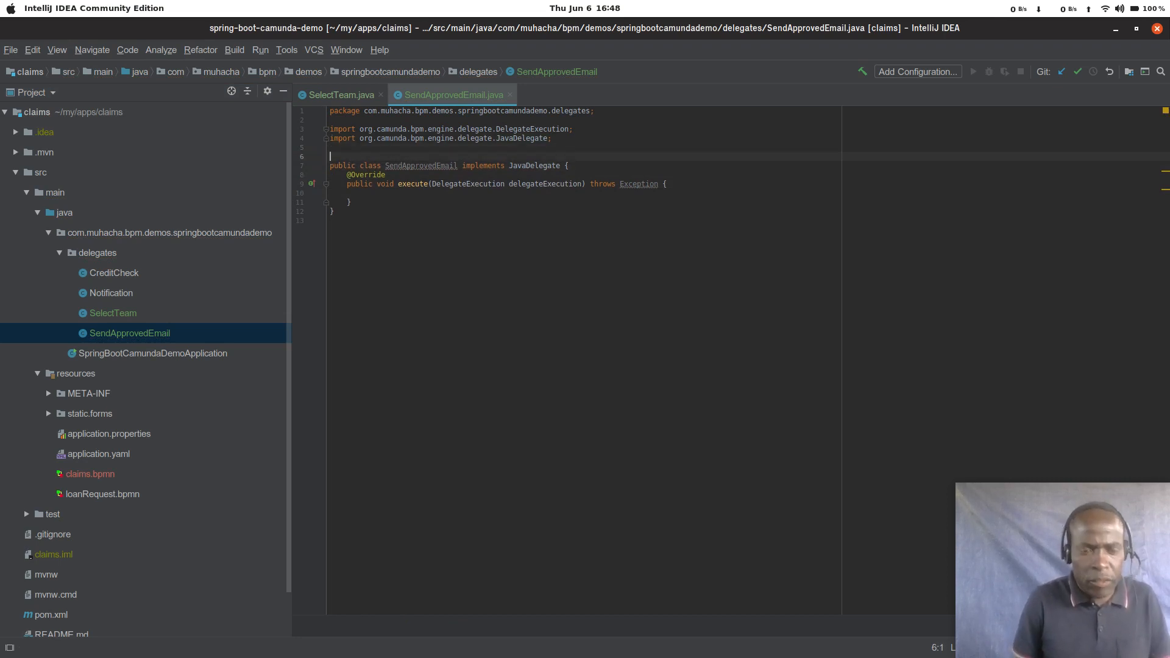
pyautogui.write('@Co')
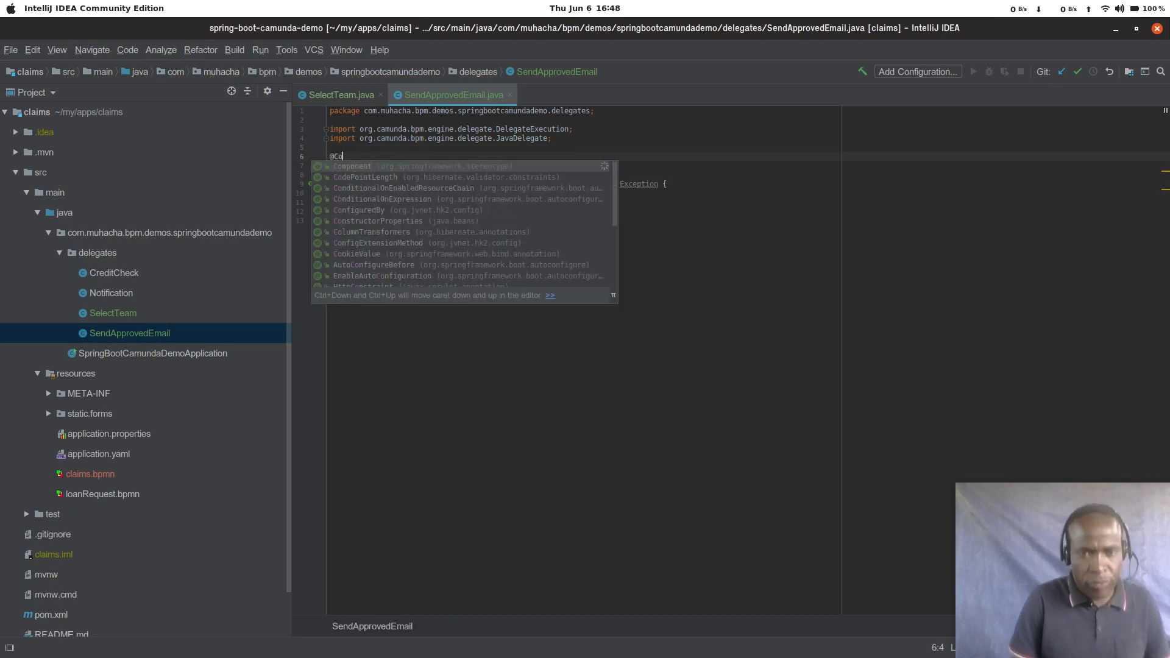
pyautogui.press('Return')
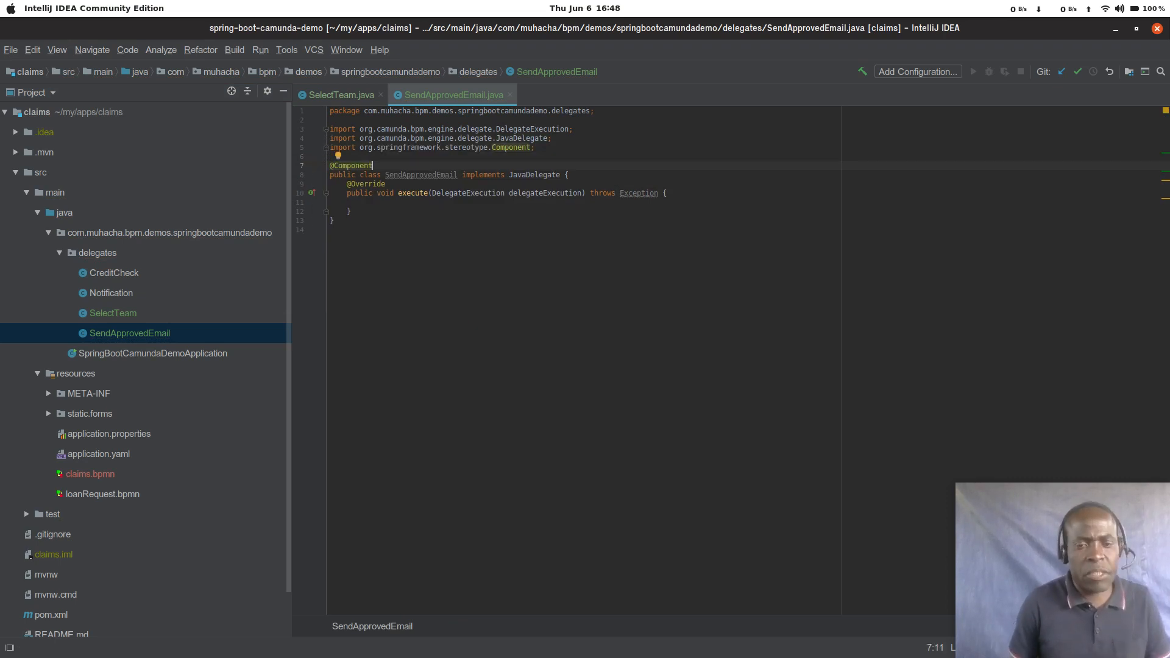
pyautogui.press('Down')
pyautogui.press('Down')
pyautogui.press('Up')
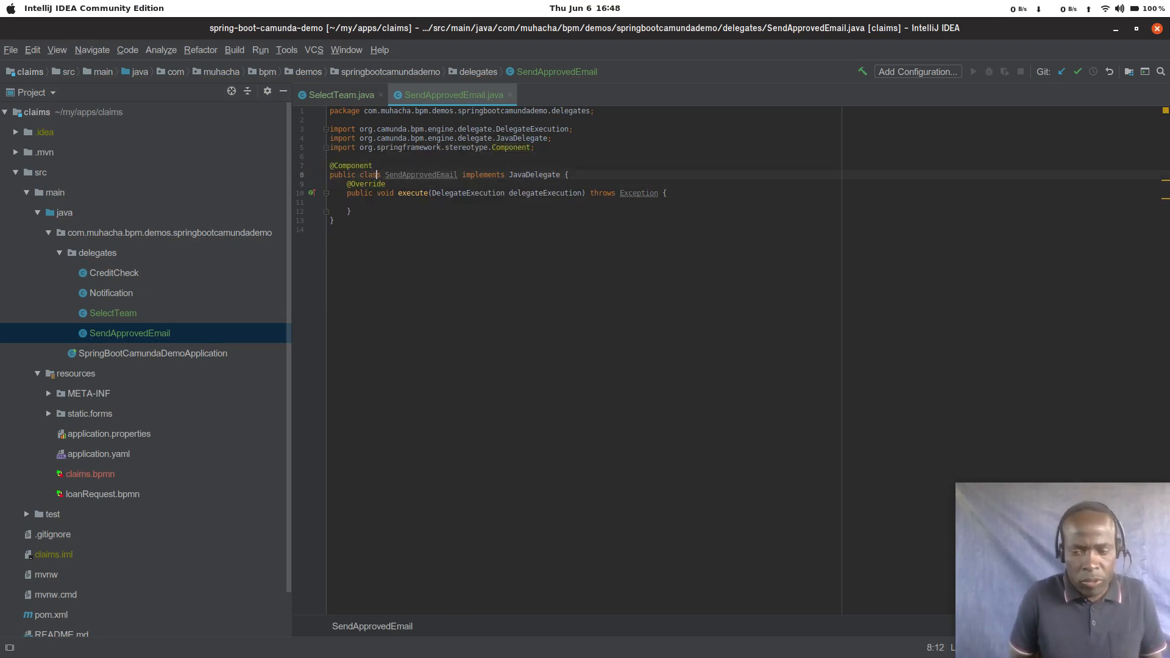
# Step: Switch to Camunda Modeler and copy the name sendDeclinedEmail from the Send Declined Email task's delegate expression
pyautogui.hotkey('alt', 'Tab')
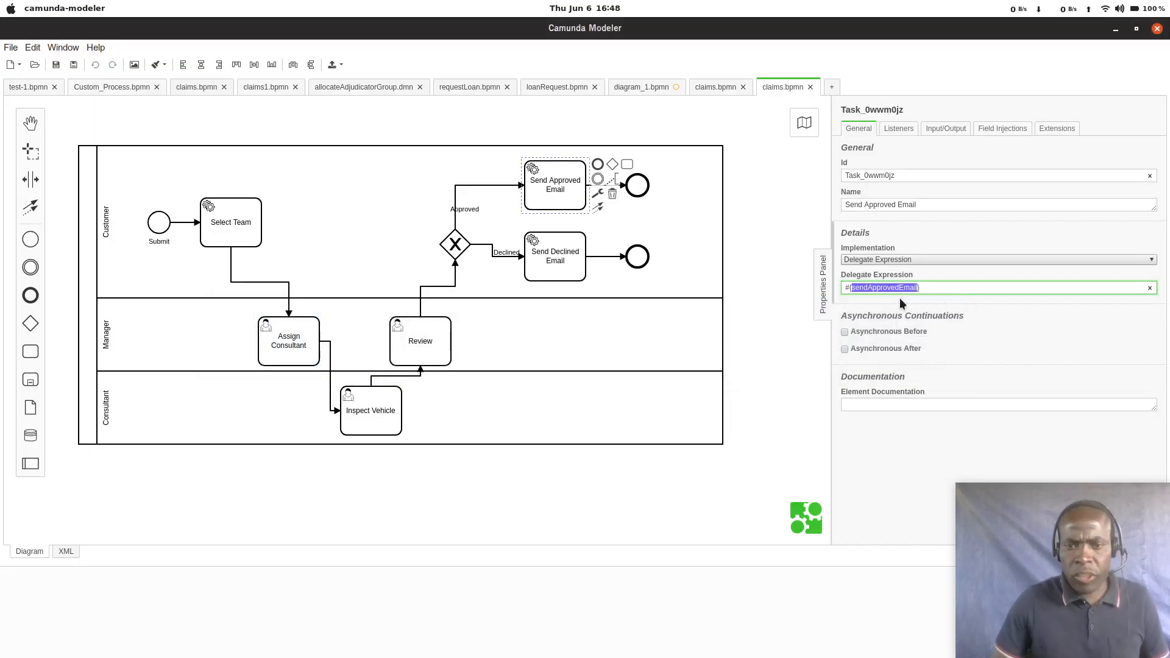
pyautogui.click(571, 261)
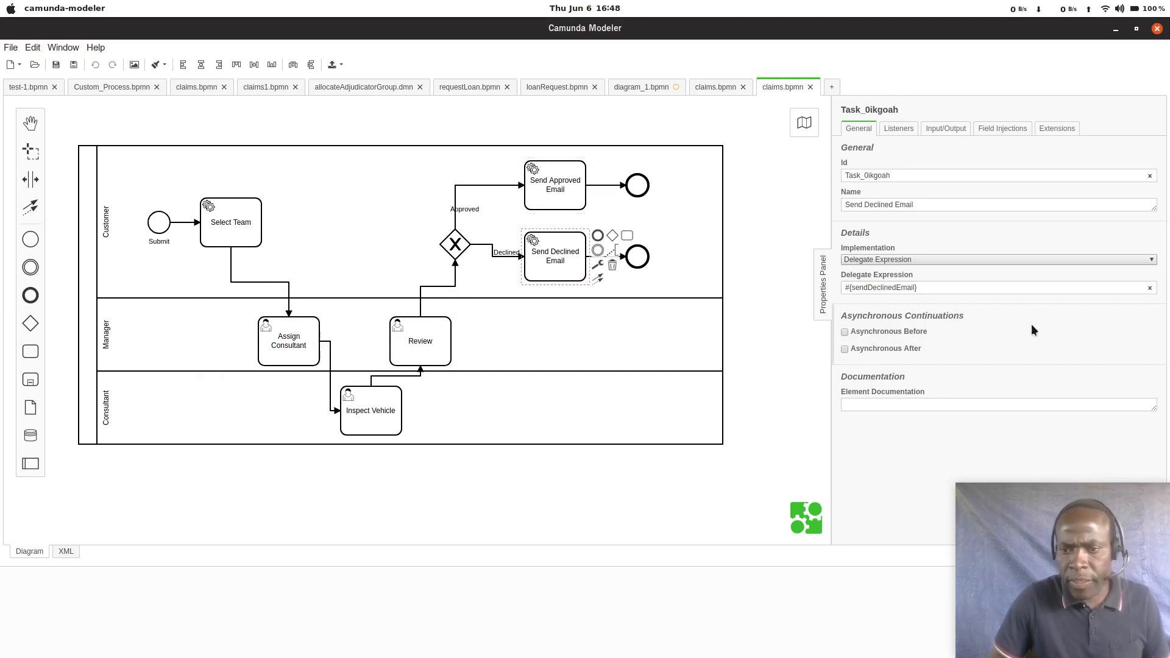
pyautogui.click(893, 288)
pyautogui.doubleClick(893, 287)
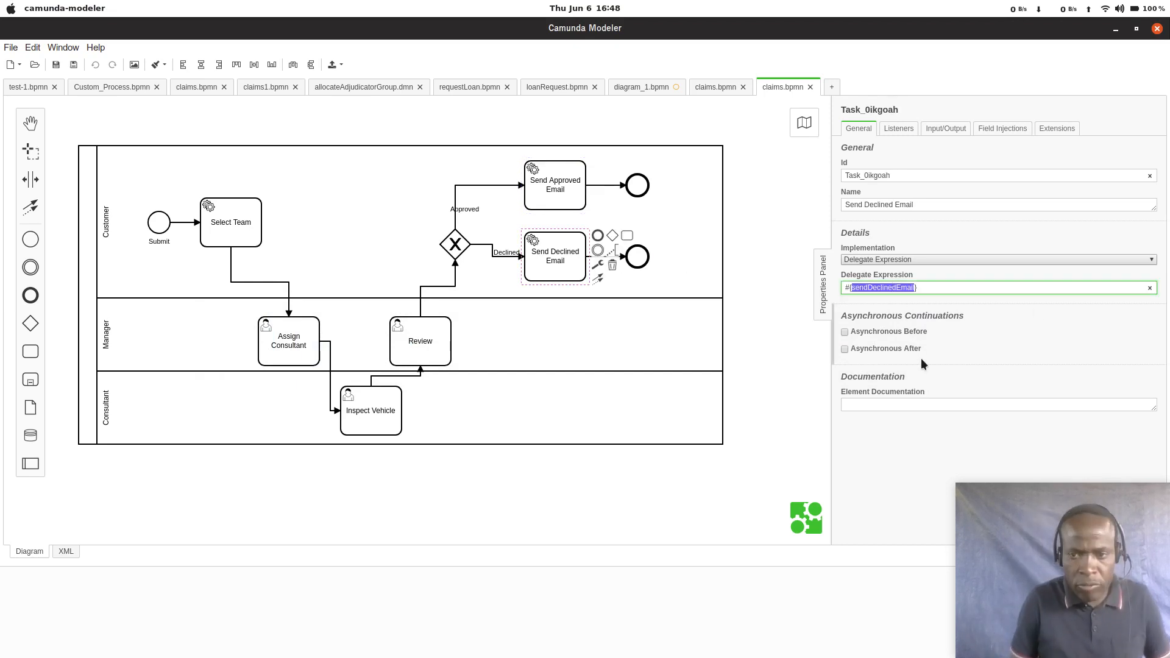
# Step: Back in IntelliJ IDEA, create a new Java class named SendDeclinedEmail in the delegates package and add it to Git
pyautogui.hotkey('alt', 'Tab')
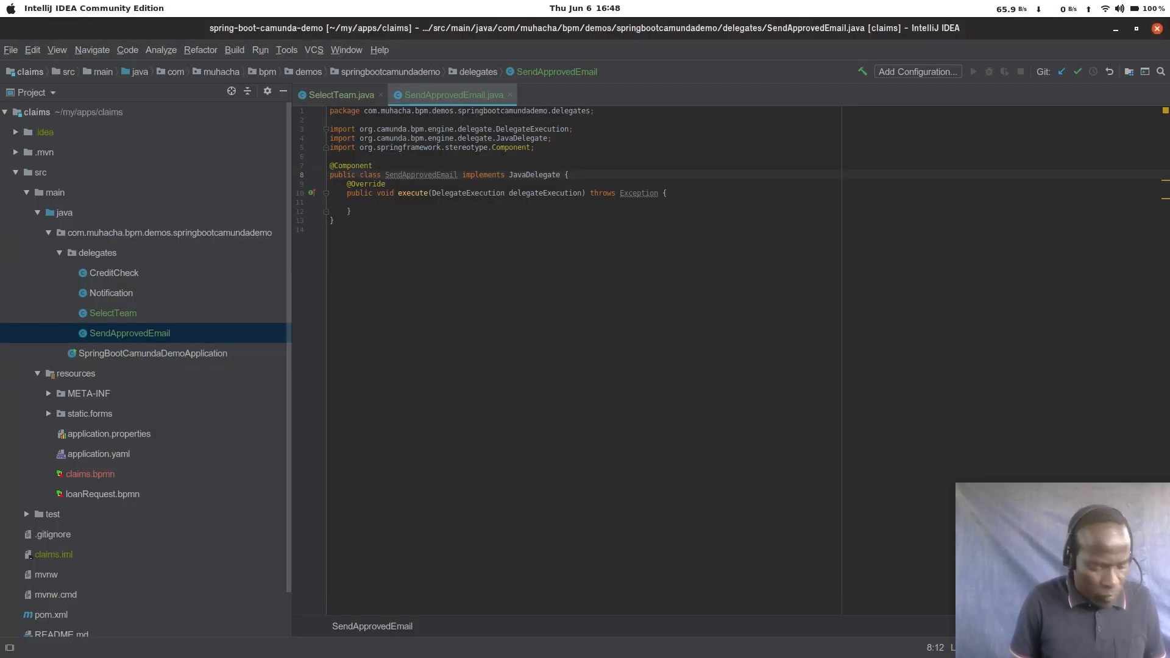
pyautogui.press('alt+Insert')
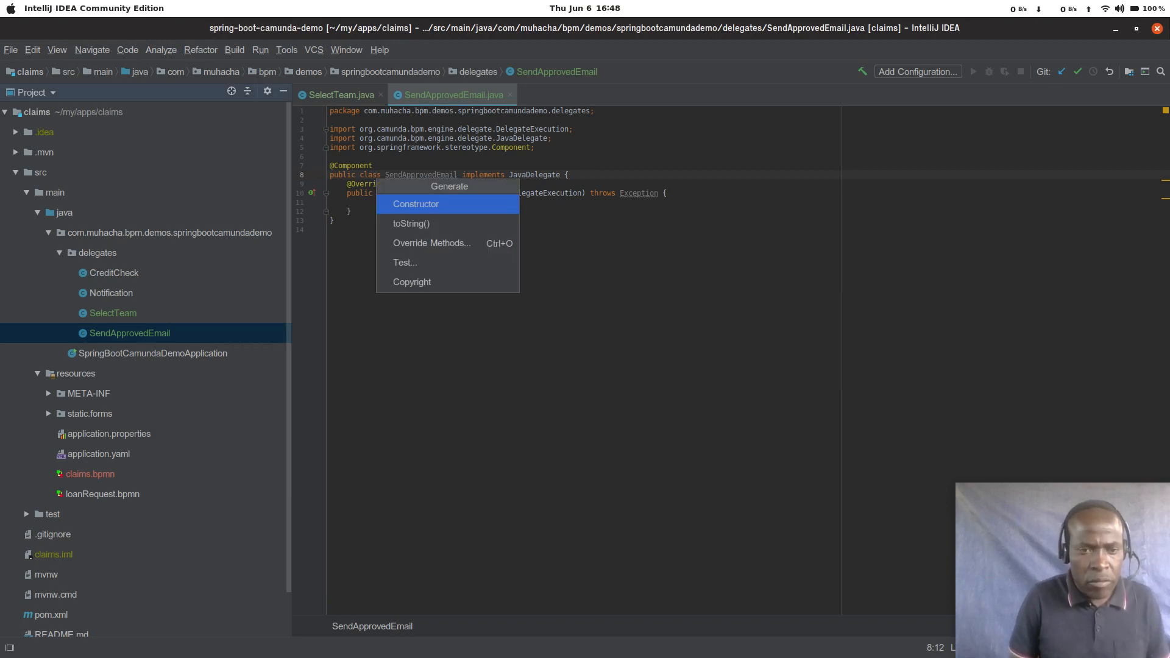
pyautogui.press('Escape')
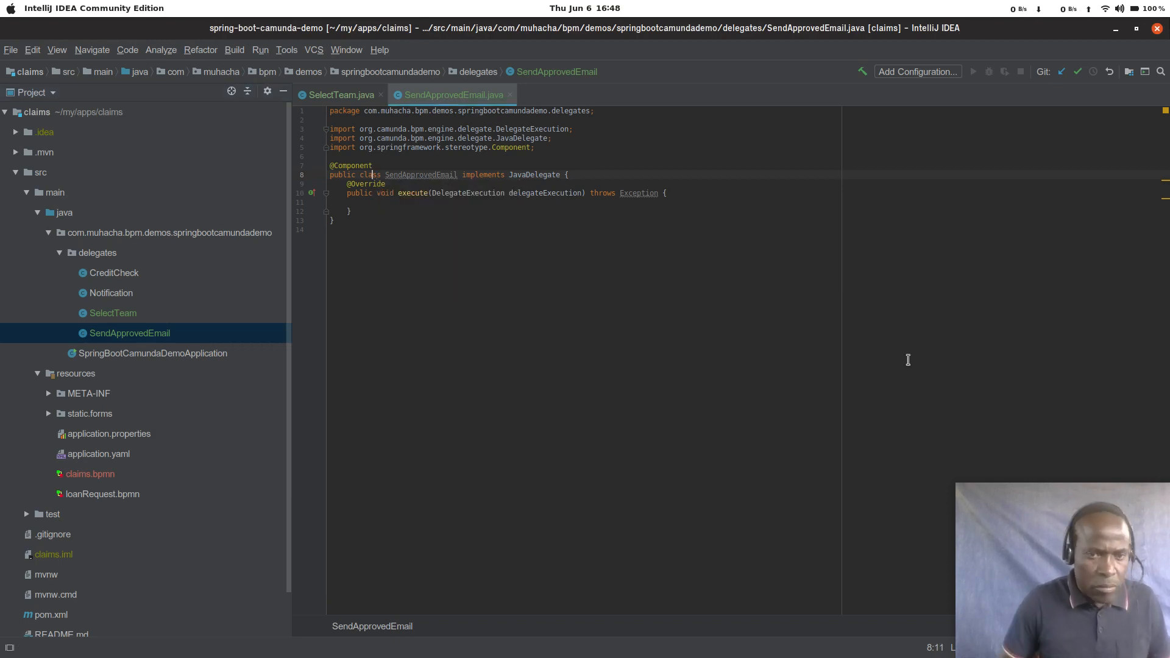
pyautogui.click(99, 259)
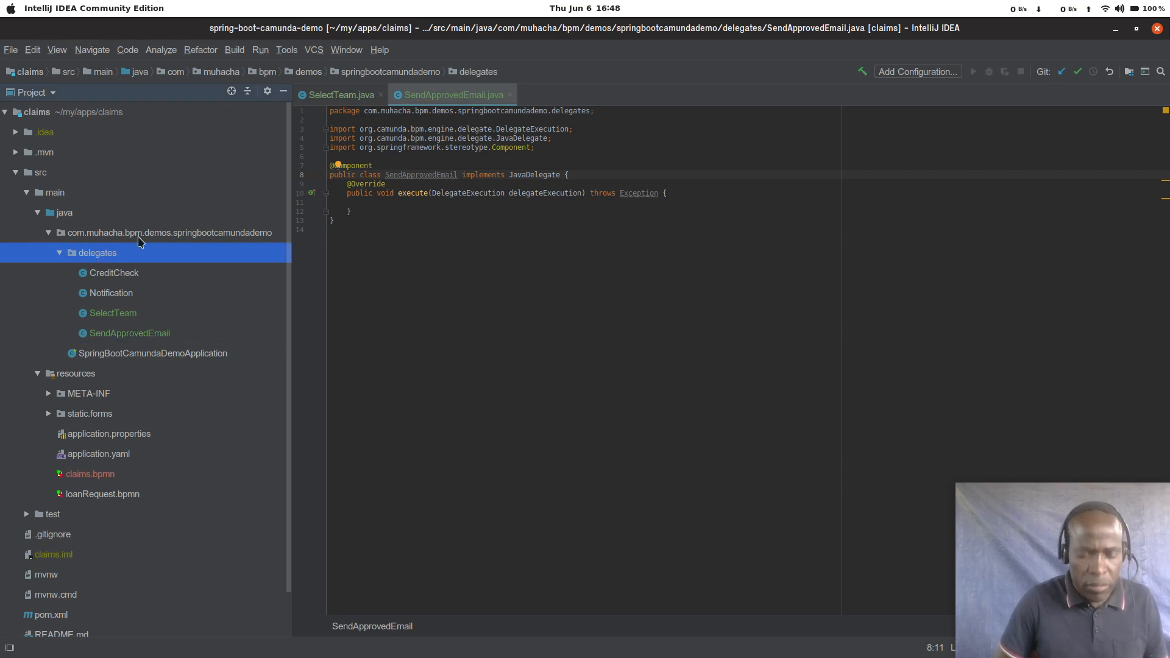
pyautogui.press('alt+Insert')
pyautogui.press('Return')
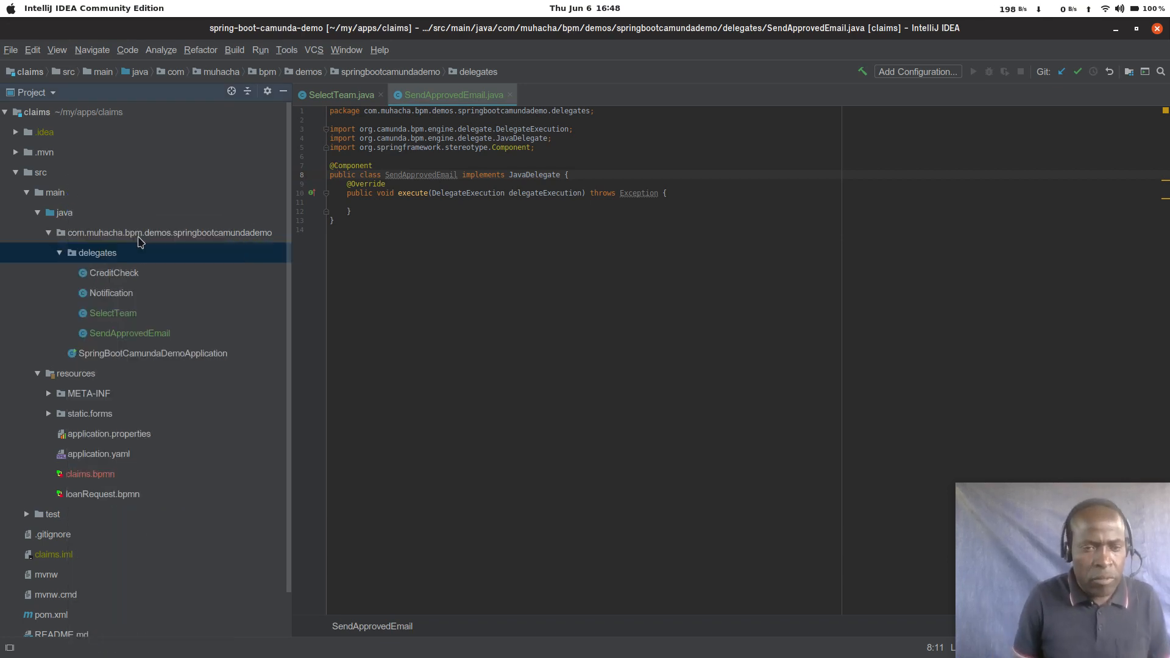
pyautogui.write('sendDeclinedEmail')
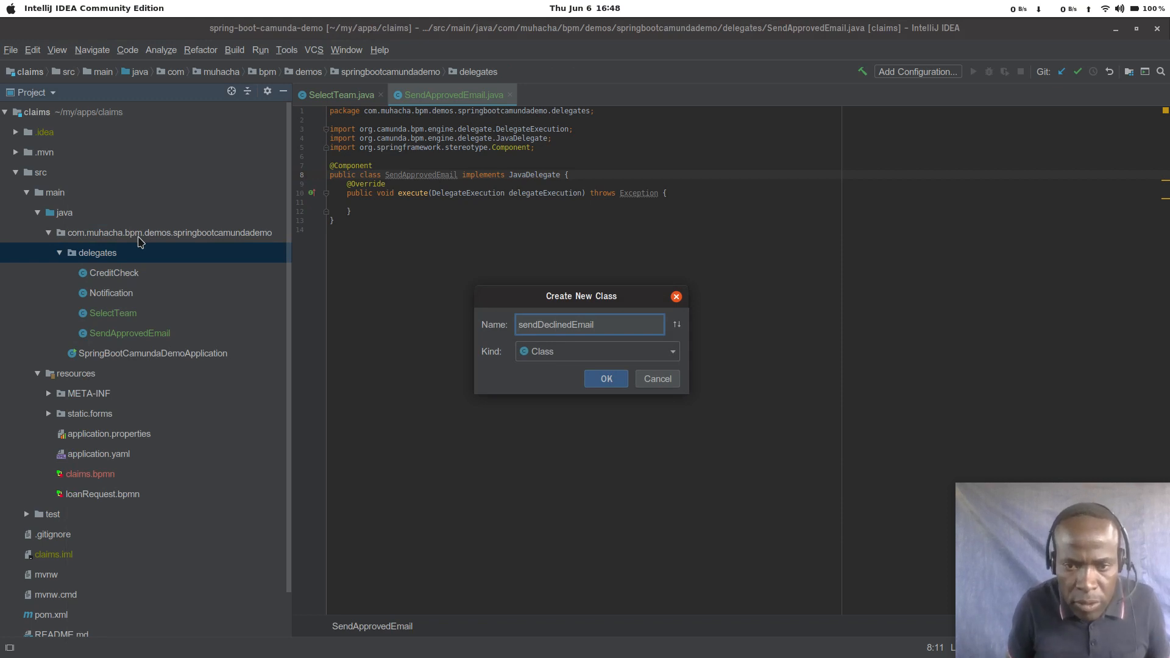
pyautogui.press('Home')
pyautogui.press('BackSpace')
pyautogui.write('S')
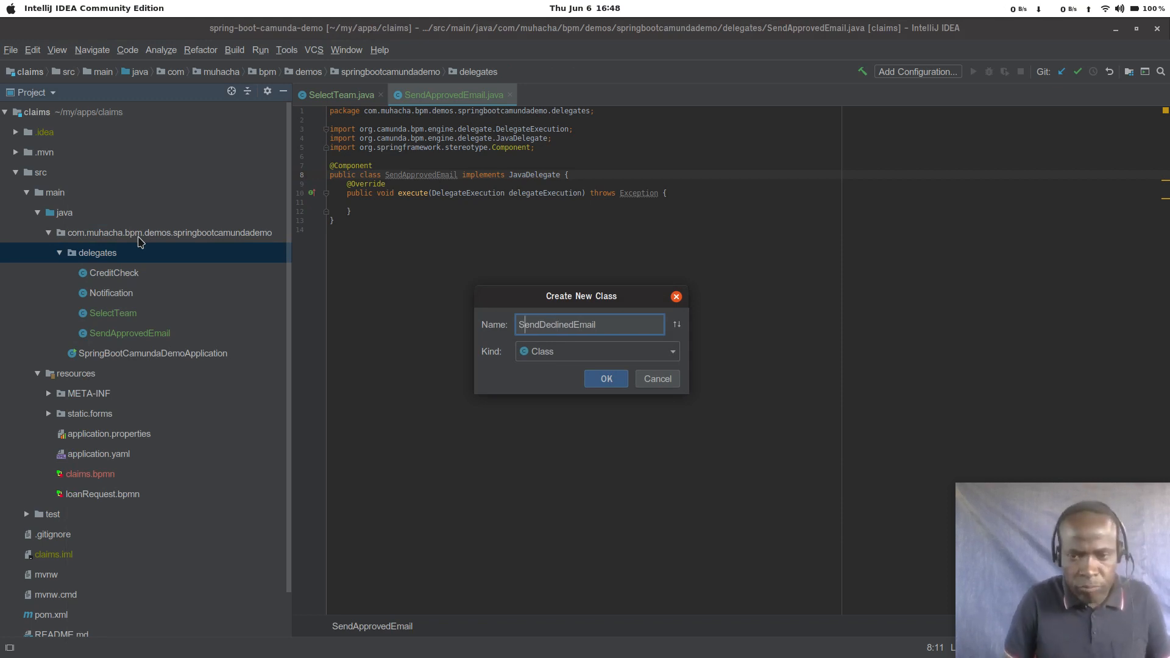
pyautogui.press('Return')
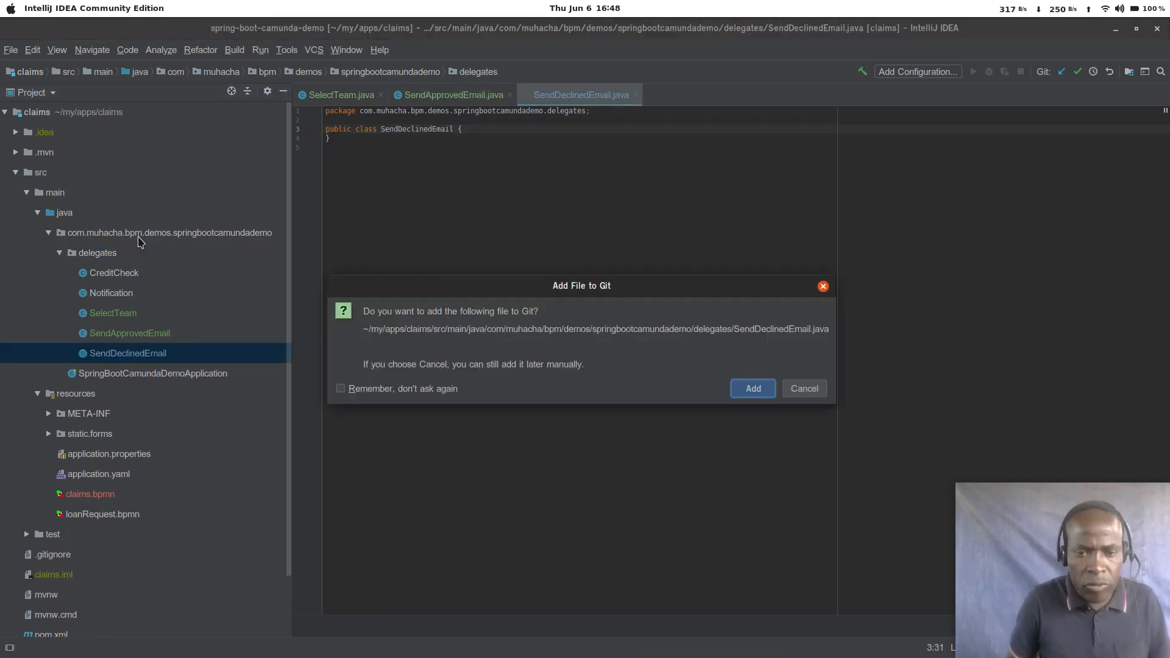
pyautogui.press('Return')
# Step: Make the SendDeclinedEmail class implement JavaDelegate and generate its execute method stub
pyautogui.write('implements  ')
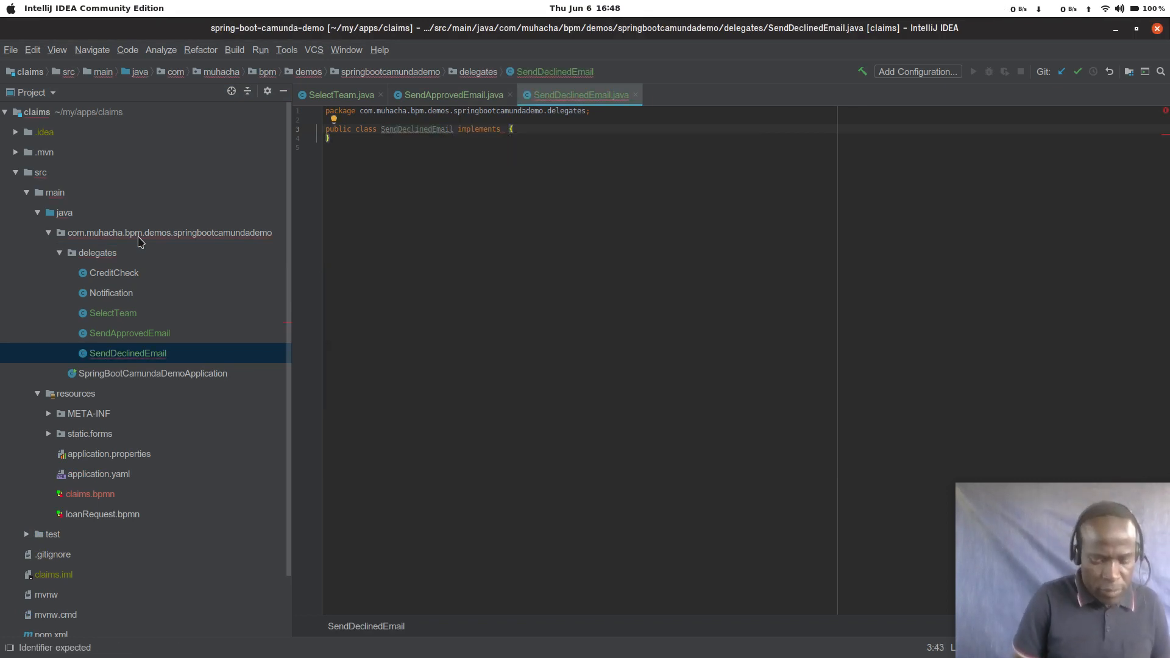
pyautogui.write('Ja')
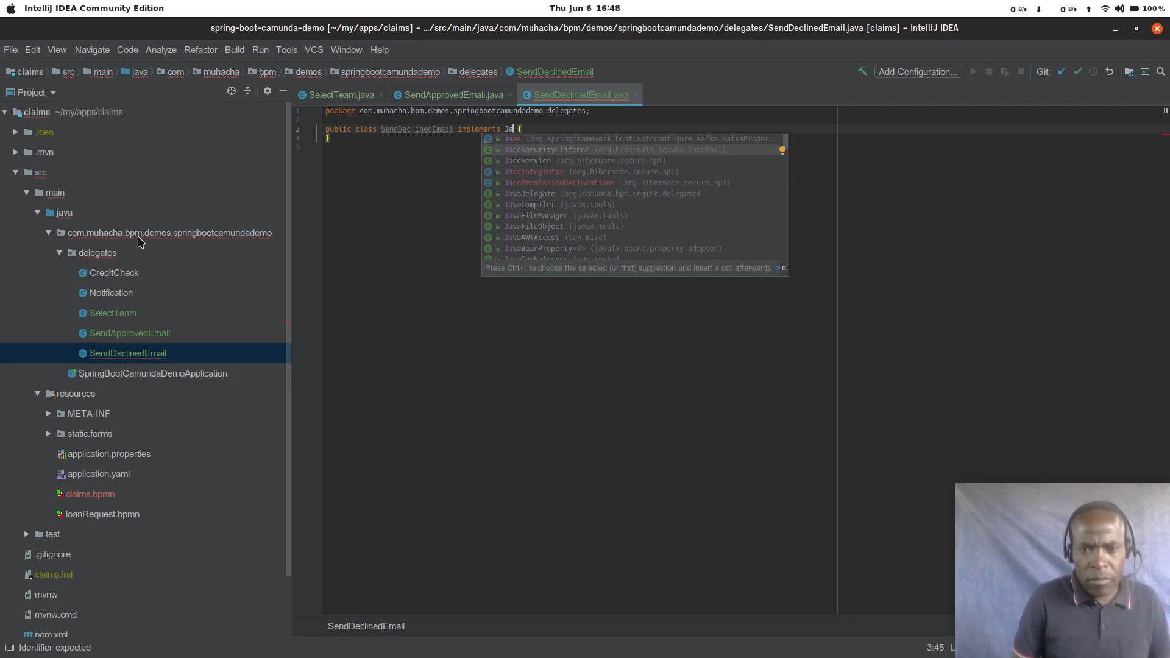
pyautogui.write('vaDelegate')
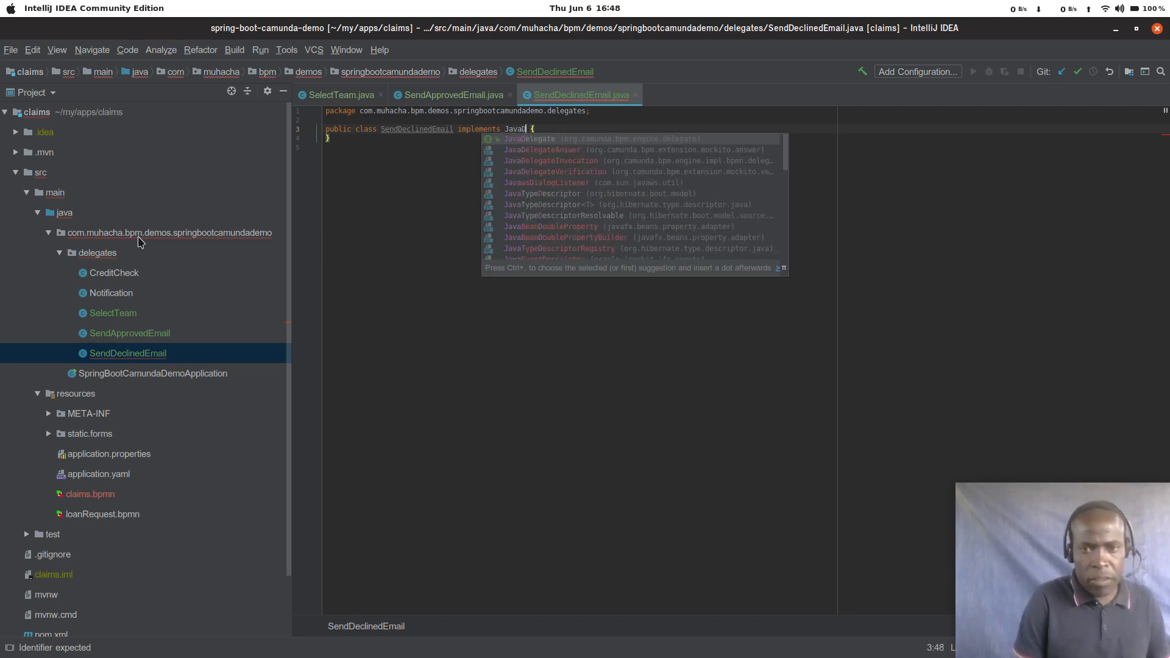
pyautogui.press('Return')
pyautogui.press('Left')
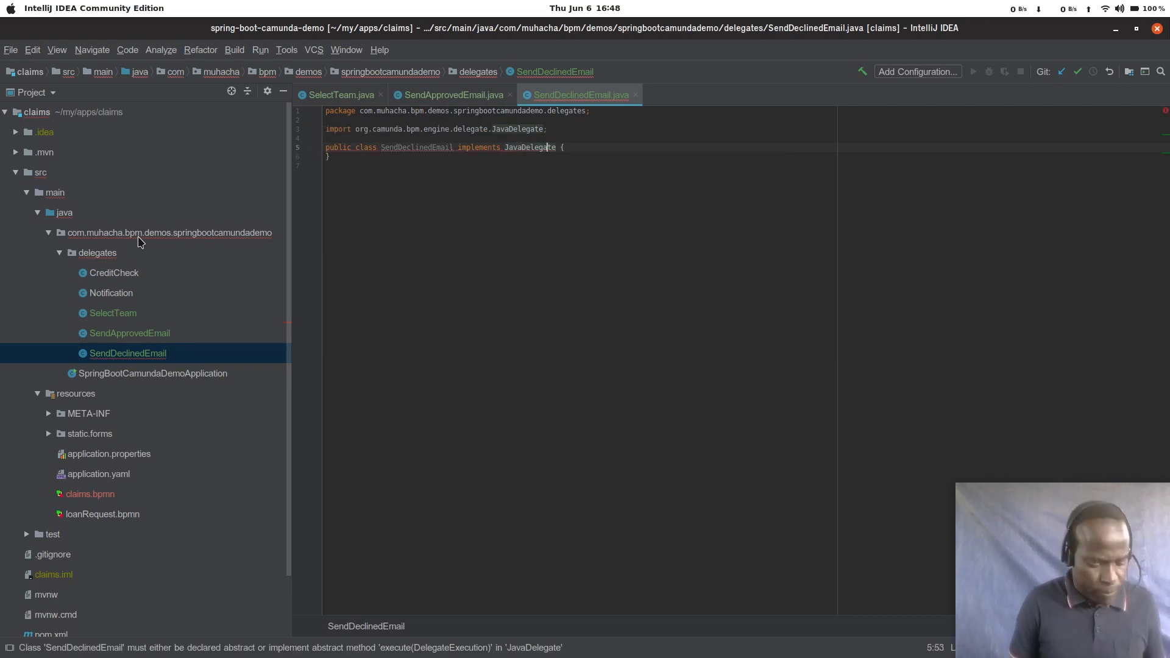
pyautogui.hotkey('alt', 'Return')
pyautogui.press('Return')
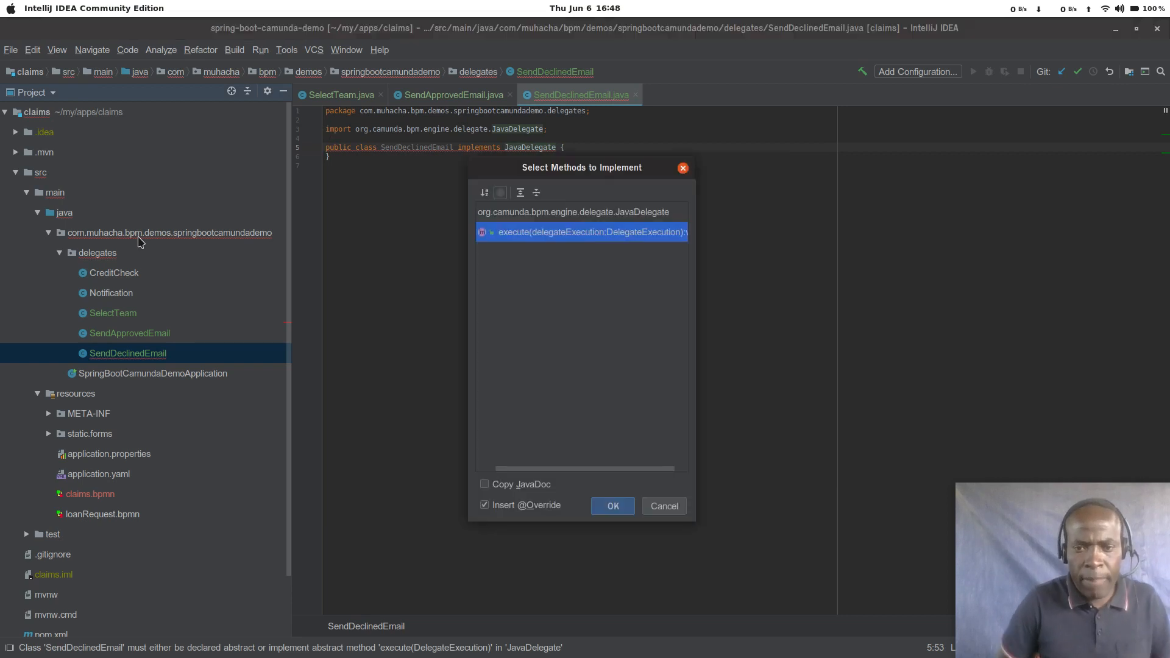
pyautogui.press('Return')
pyautogui.press('Left')
pyautogui.press('Left')
pyautogui.press('Left')
pyautogui.press('Left')
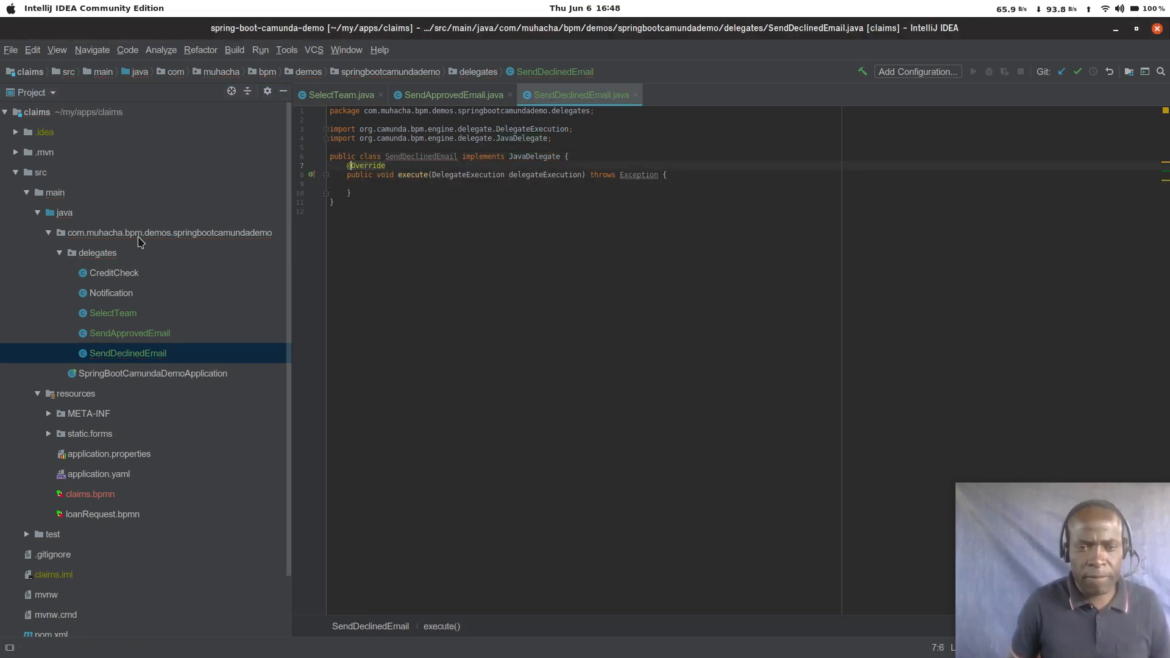
pyautogui.press('Return')
pyautogui.press('Down')
pyautogui.press('Down')
pyautogui.press('Down')
pyautogui.press('Down')
pyautogui.press('Down')
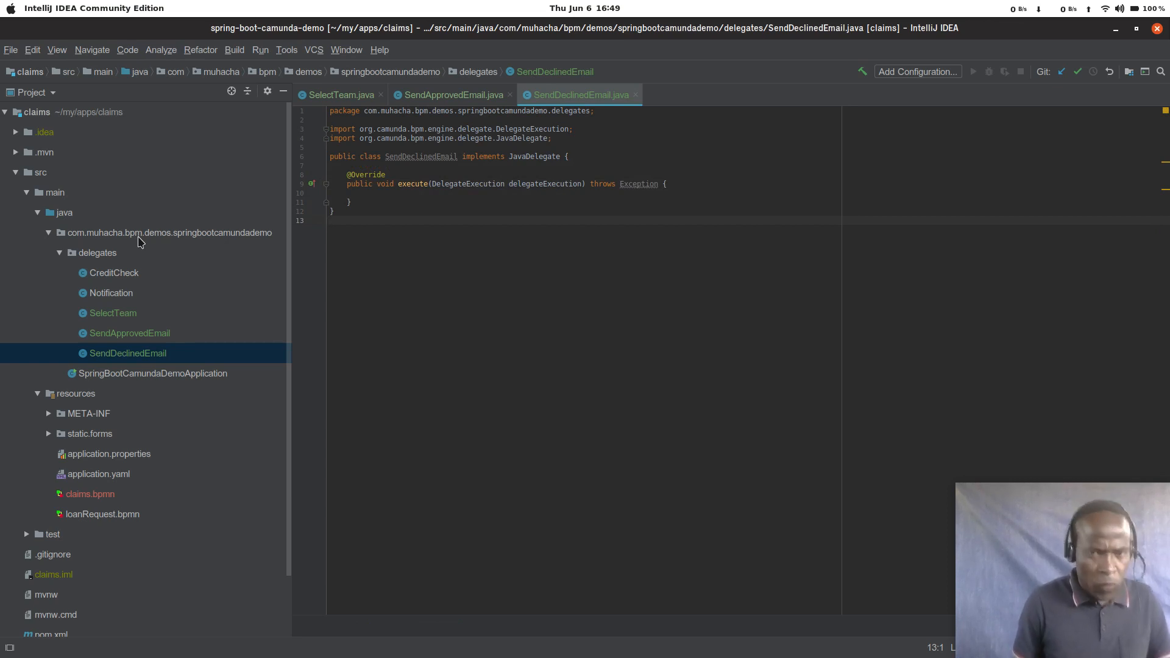
# Step: Switch to Camunda Modeler and copy the variable name approved from the Declined sequence flow's condition expression
pyautogui.hotkey('alt', 'Tab')
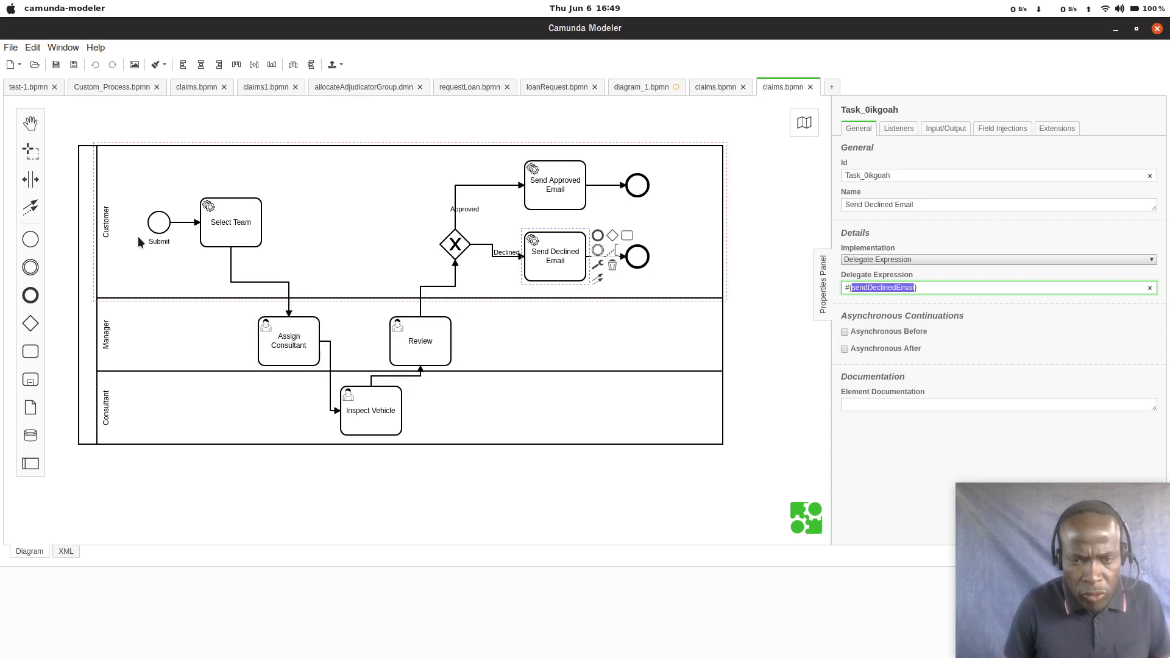
pyautogui.click(490, 251)
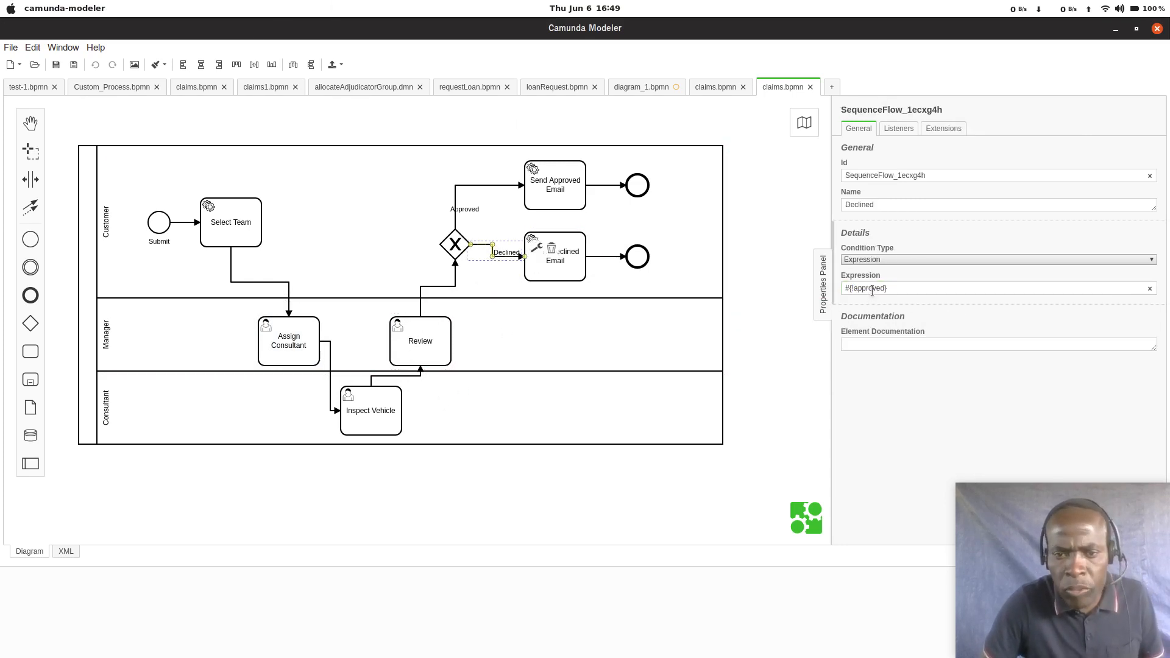
pyautogui.doubleClick(873, 290)
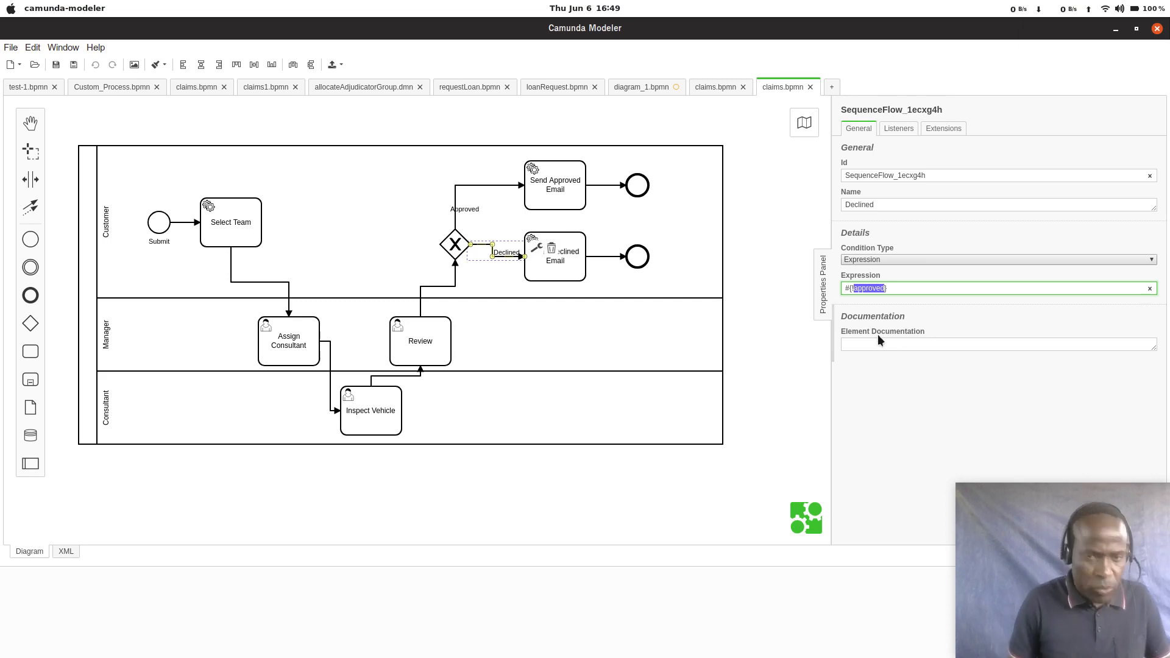
# Step: Back in IntelliJ IDEA, open the SelectTeam class and change the variable name in its setVariable call to approved
pyautogui.hotkey('alt', 'Tab')
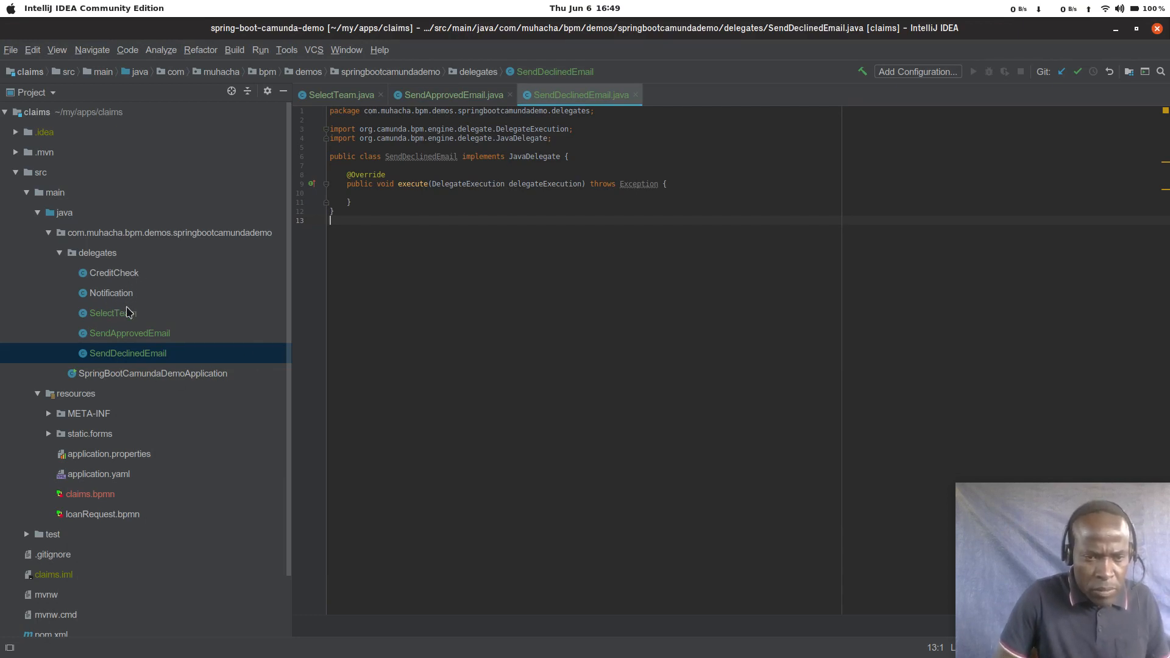
pyautogui.click(148, 340)
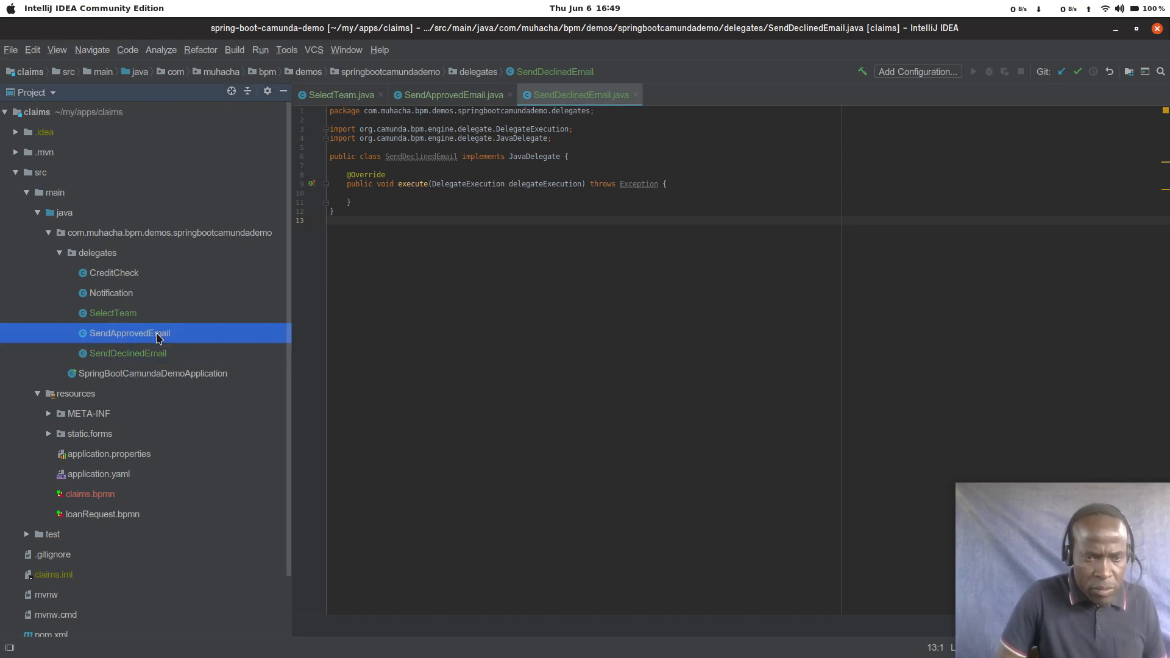
pyautogui.click(145, 360)
pyautogui.doubleClick(123, 314)
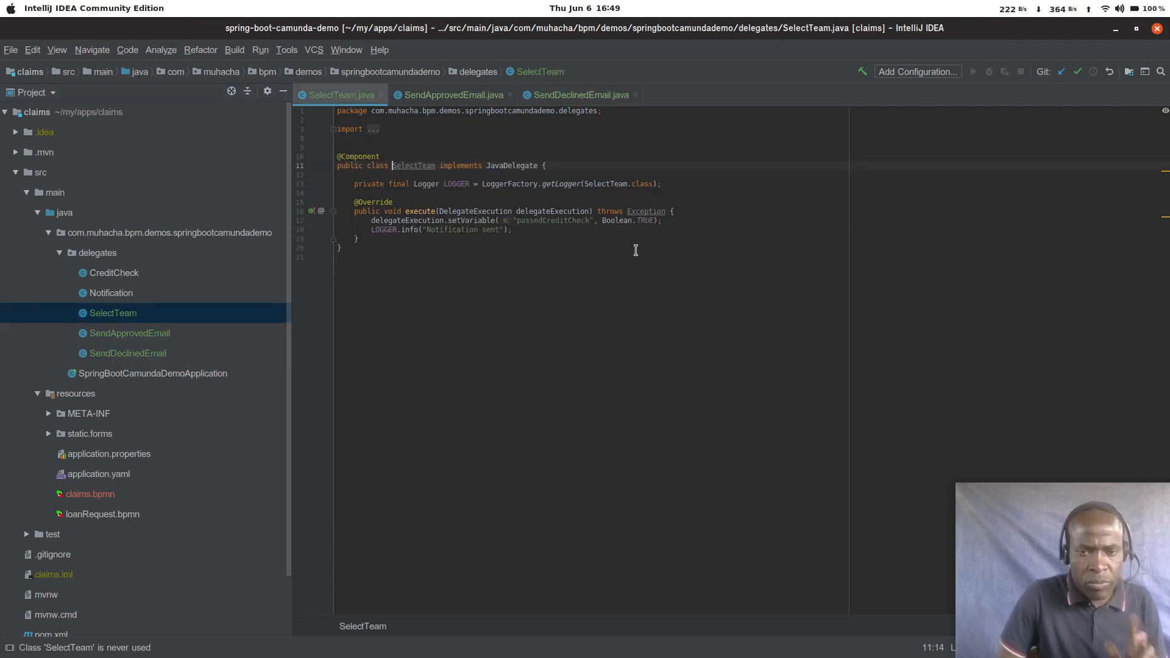
pyautogui.click(568, 231)
pyautogui.press('Up')
pyautogui.press('Up')
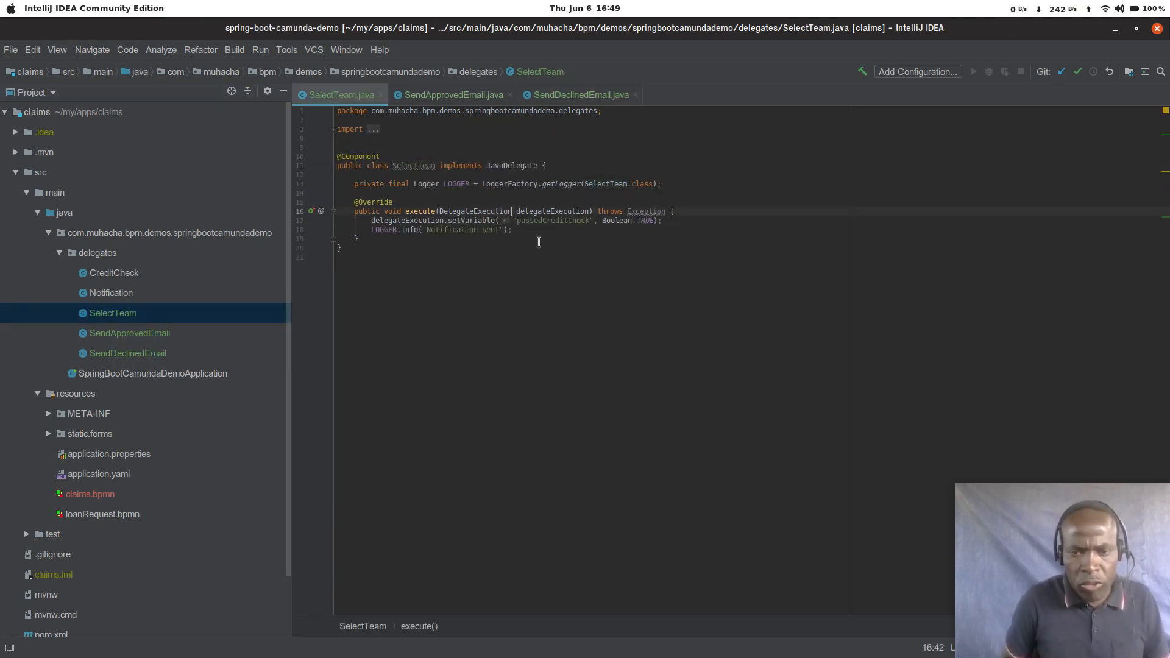
pyautogui.doubleClick(568, 222)
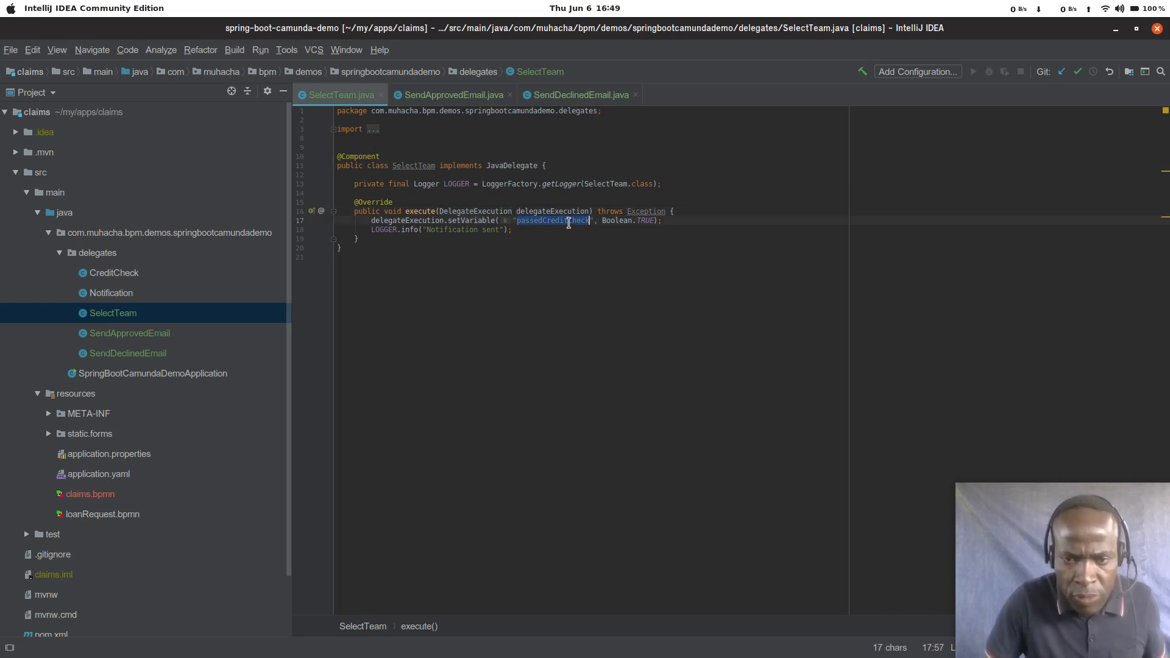
pyautogui.write('approved')
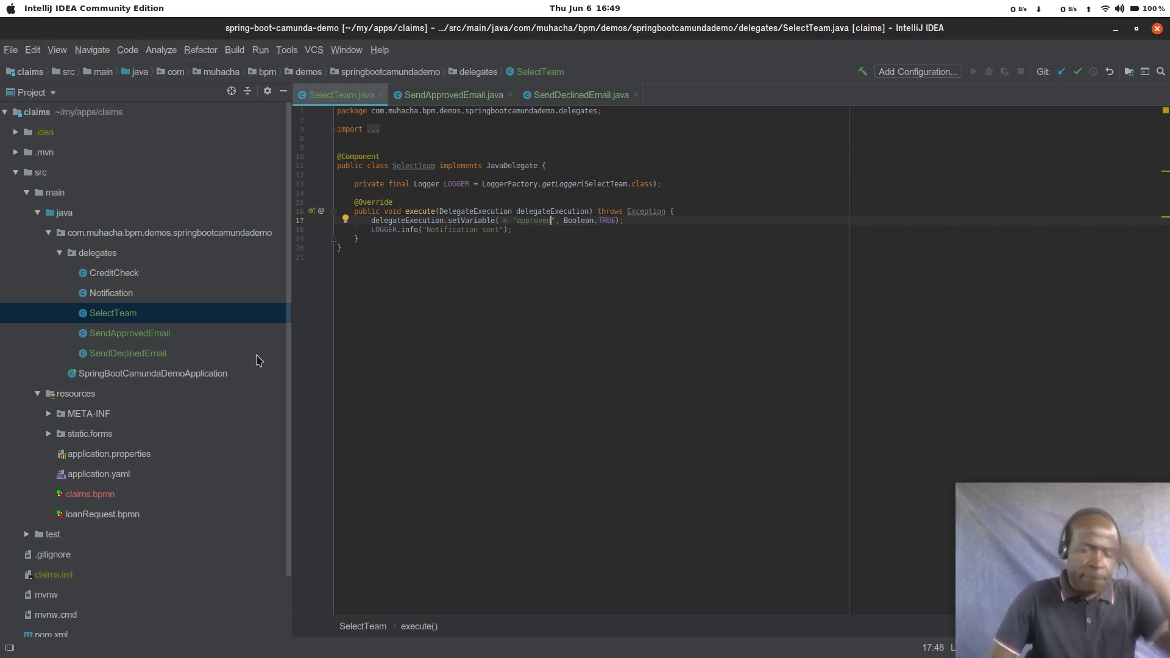
# Step: Open a terminal in the claims project
pyautogui.click(415, 426)
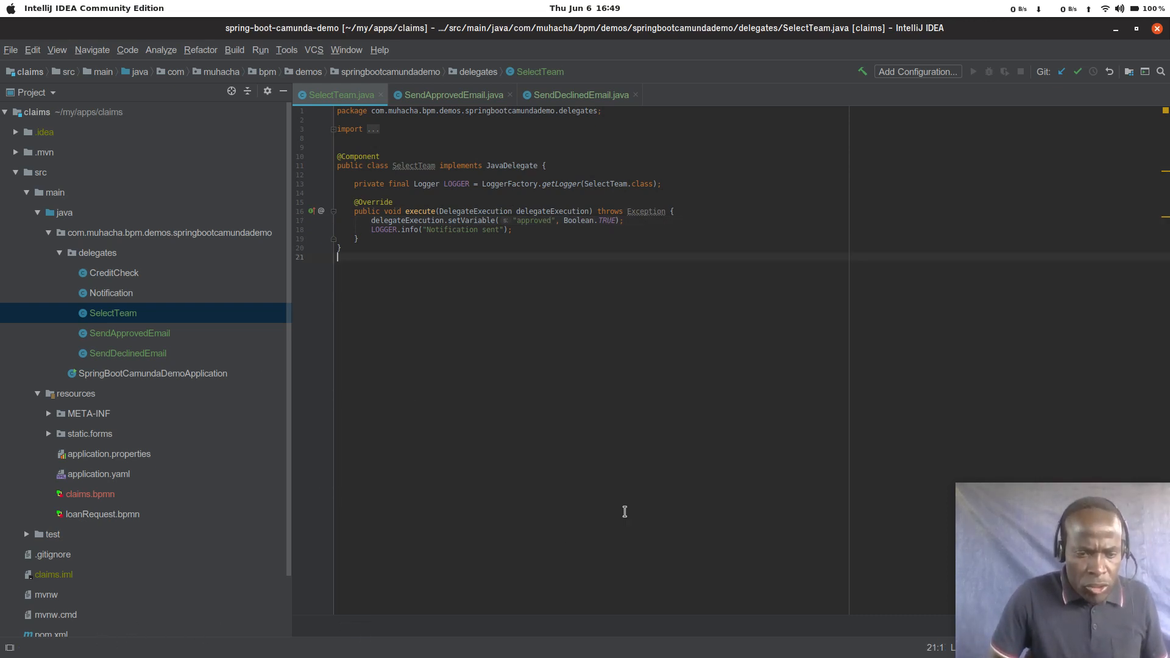
pyautogui.hotkey('alt', 'F12')
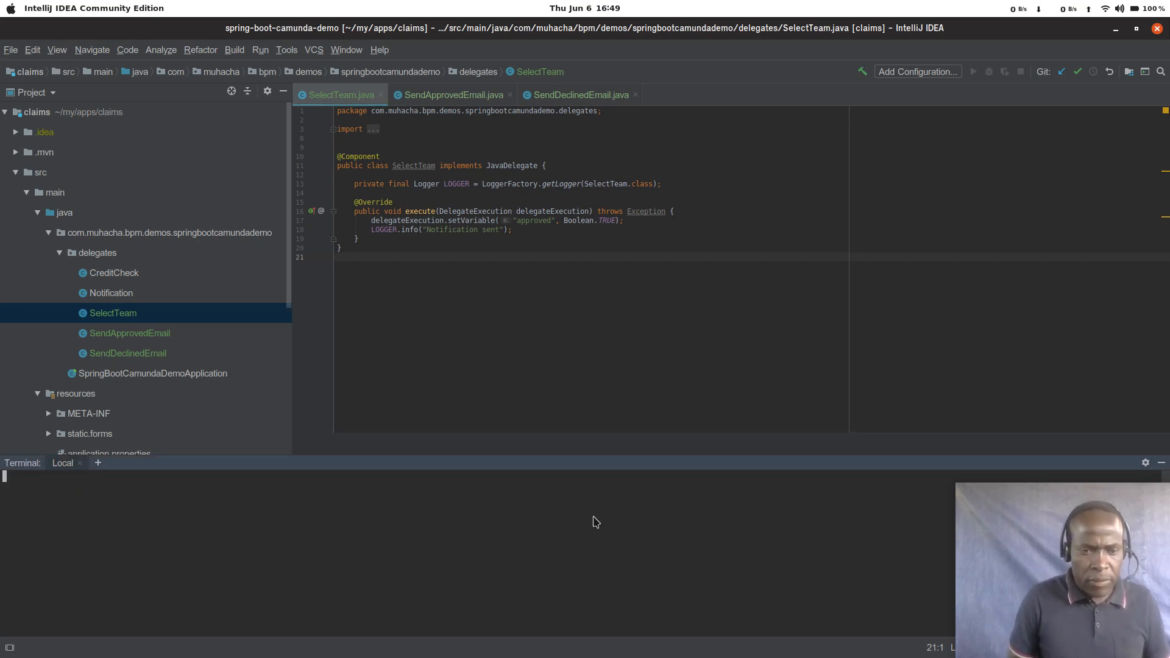
pyautogui.write('git pus')
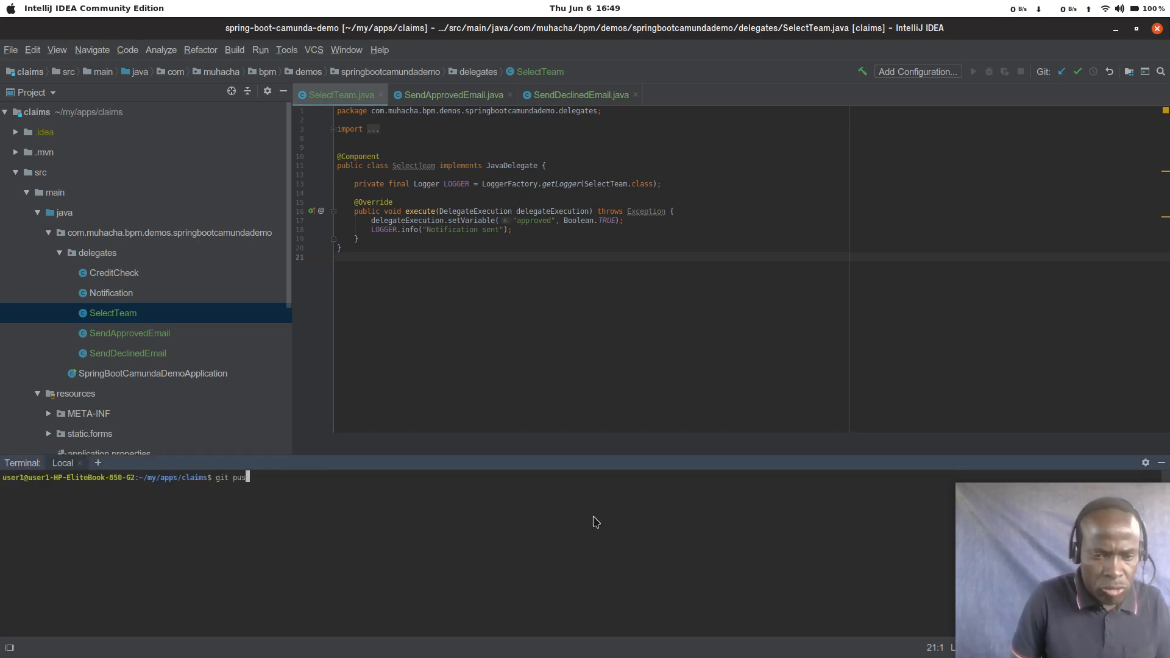
pyautogui.write('h origin mastergit status')
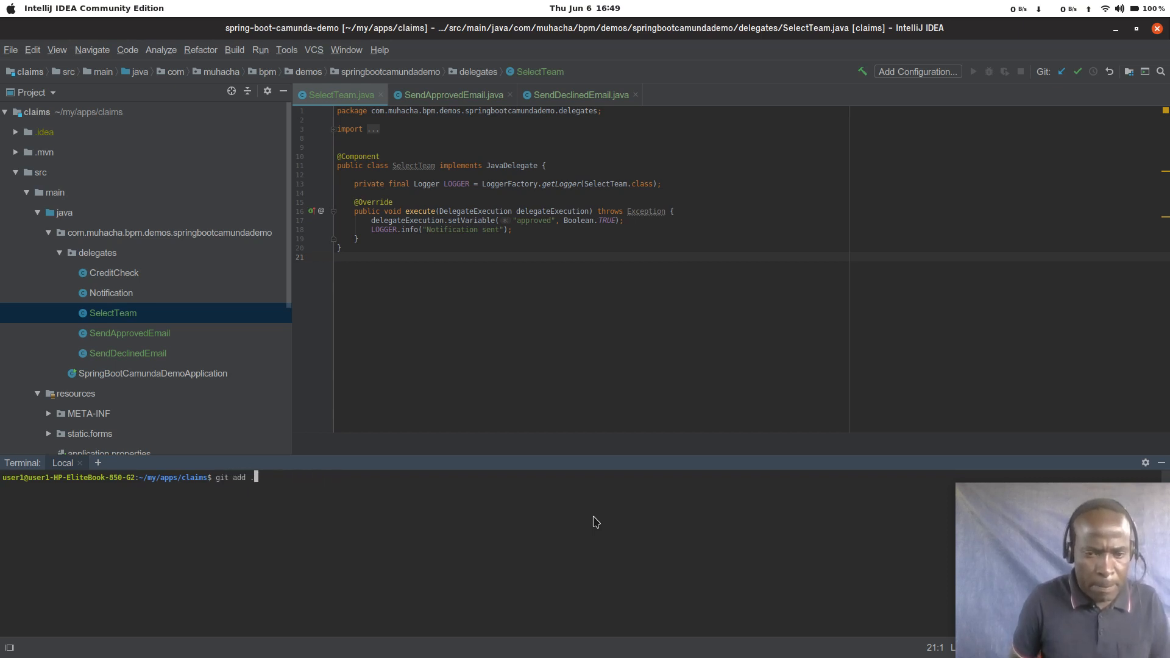
pyautogui.press('BackSpace')
pyautogui.press('BackSpace')
pyautogui.press('BackSpace')
pyautogui.press('BackSpace')
pyautogui.press('BackSpace')
pyautogui.press('BackSpace')
pyautogui.press('BackSpace')
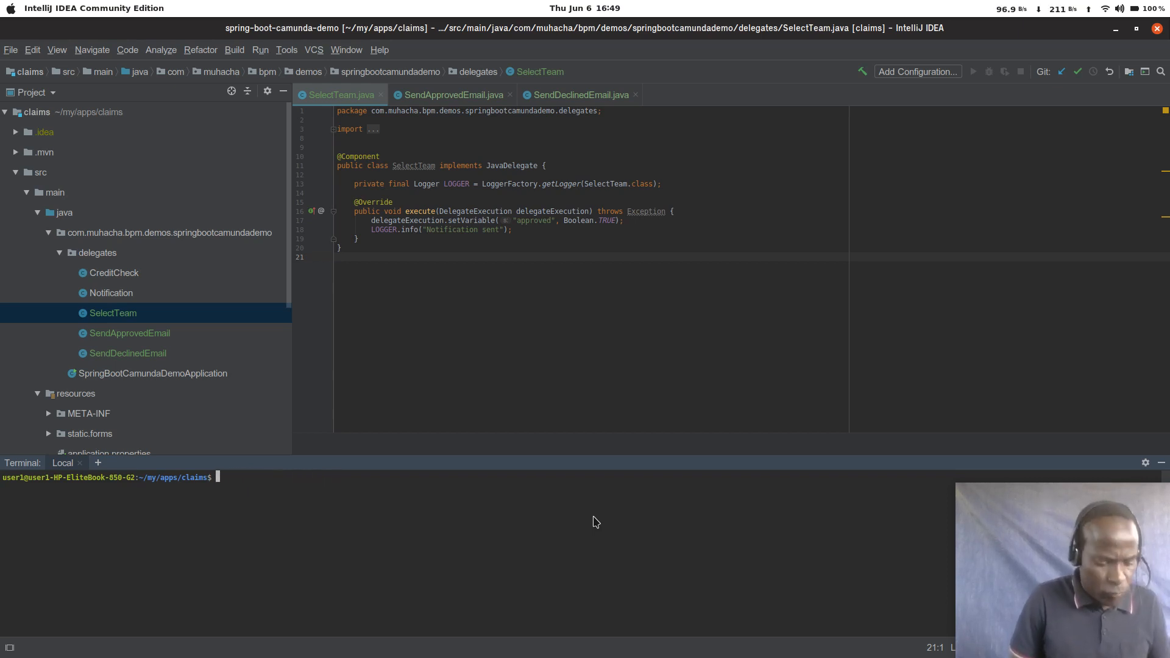
# Step: Start the application with ./mvnw spring-boot:run and enlarge the terminal area to show more of the build output
pyautogui.write('./')
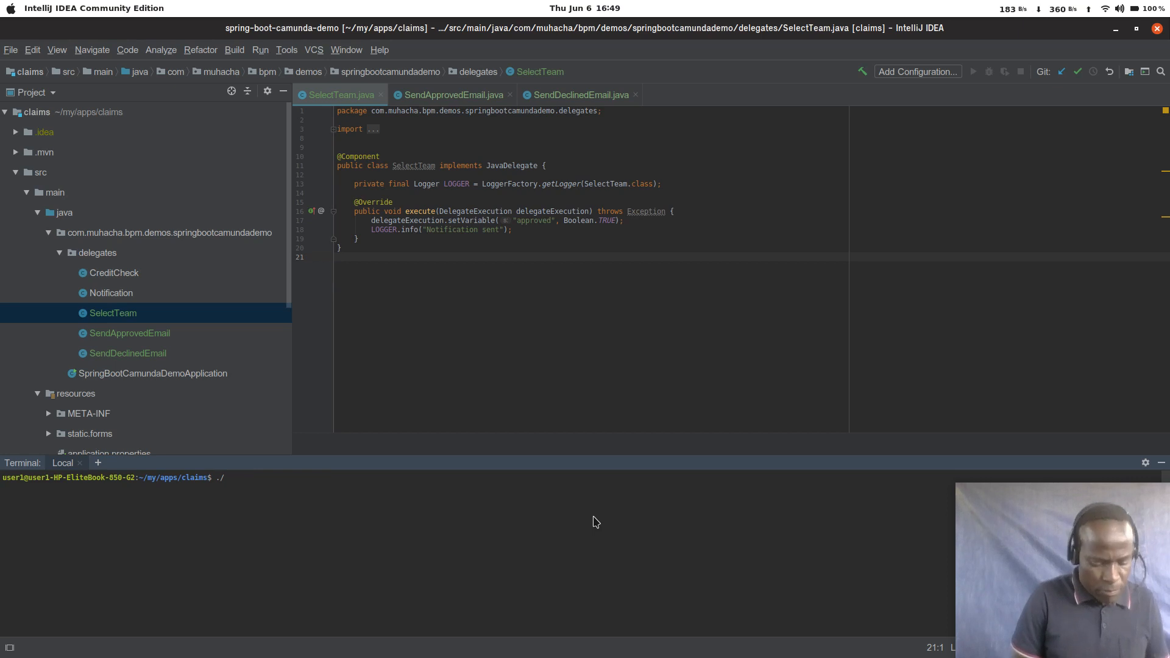
pyautogui.write('mvnw spring-boot:run')
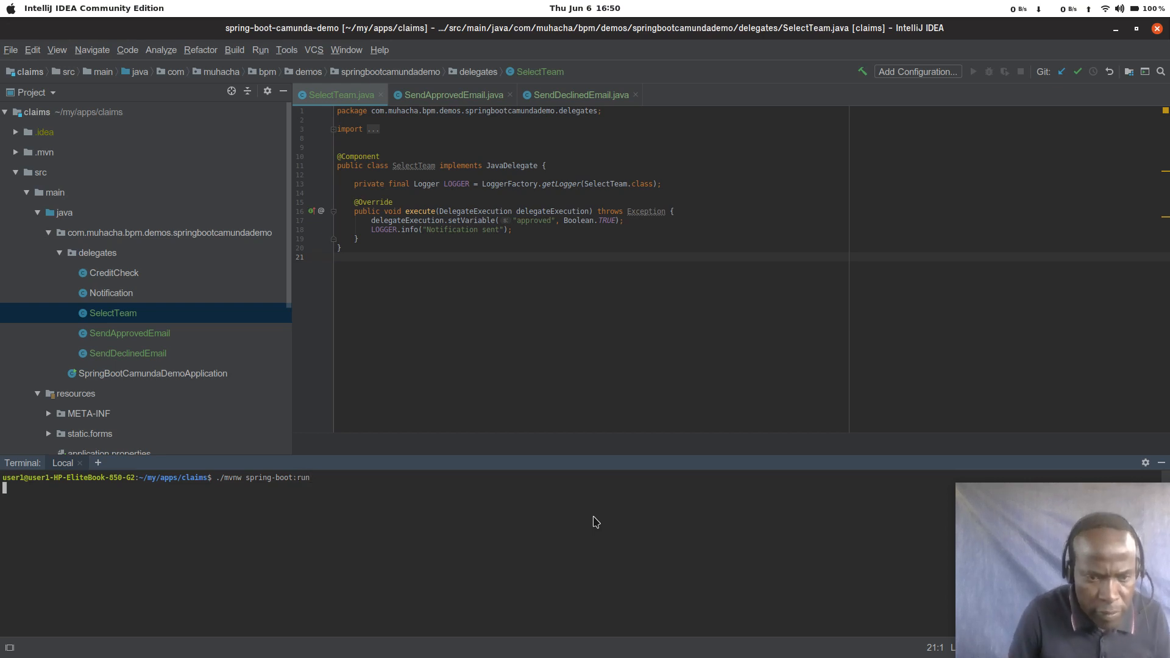
pyautogui.press('Return')
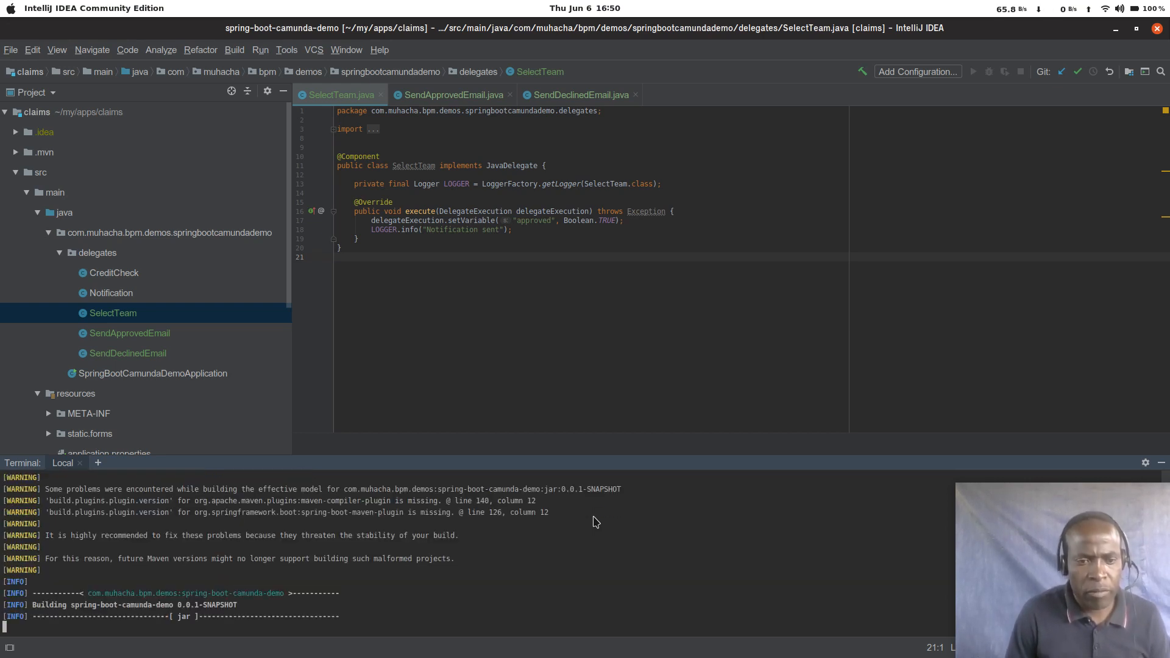
pyautogui.moveTo(590, 459); pyautogui.dragTo(628, 273)
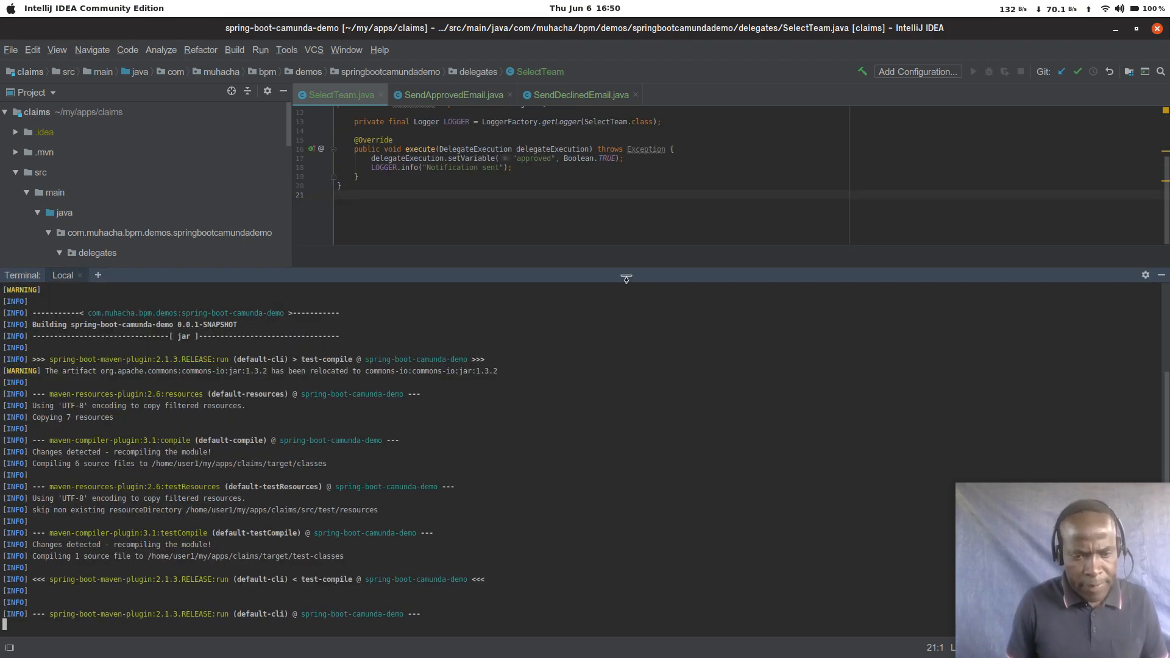
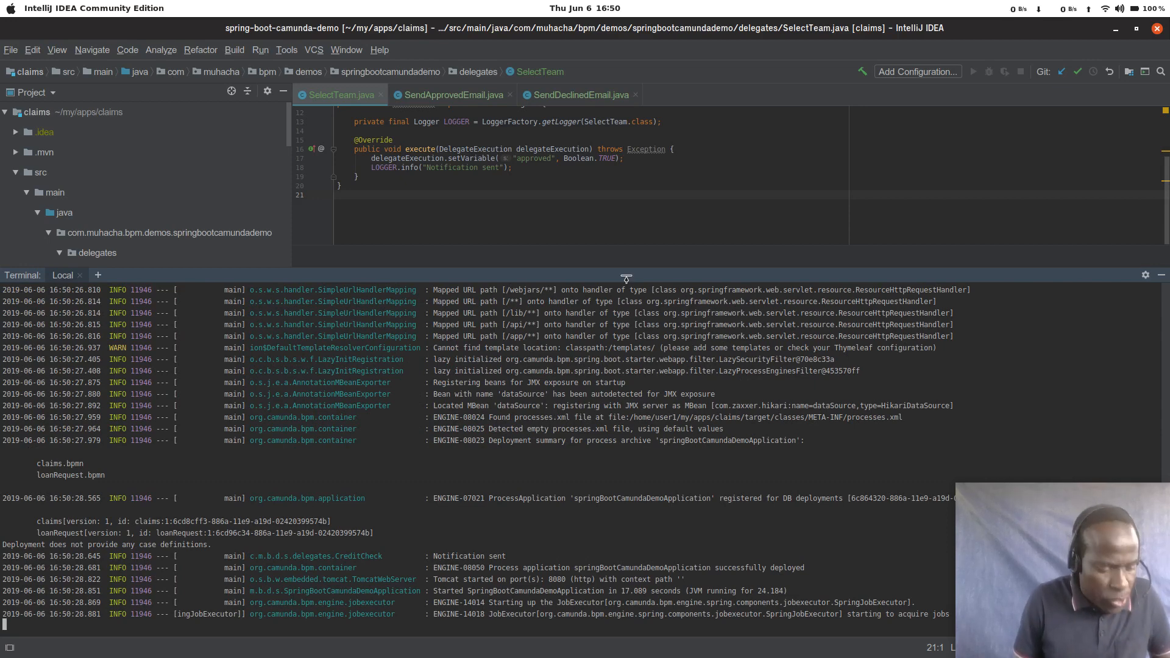
# Step: Switch to Google Chrome, open localhost:8080 in a new tab and sign in to Camunda with the saved admin credentials
pyautogui.hotkey('alt', 'Tab')
pyautogui.hotkey('alt', 'Tab')
pyautogui.hotkey('alt', 'Tab')
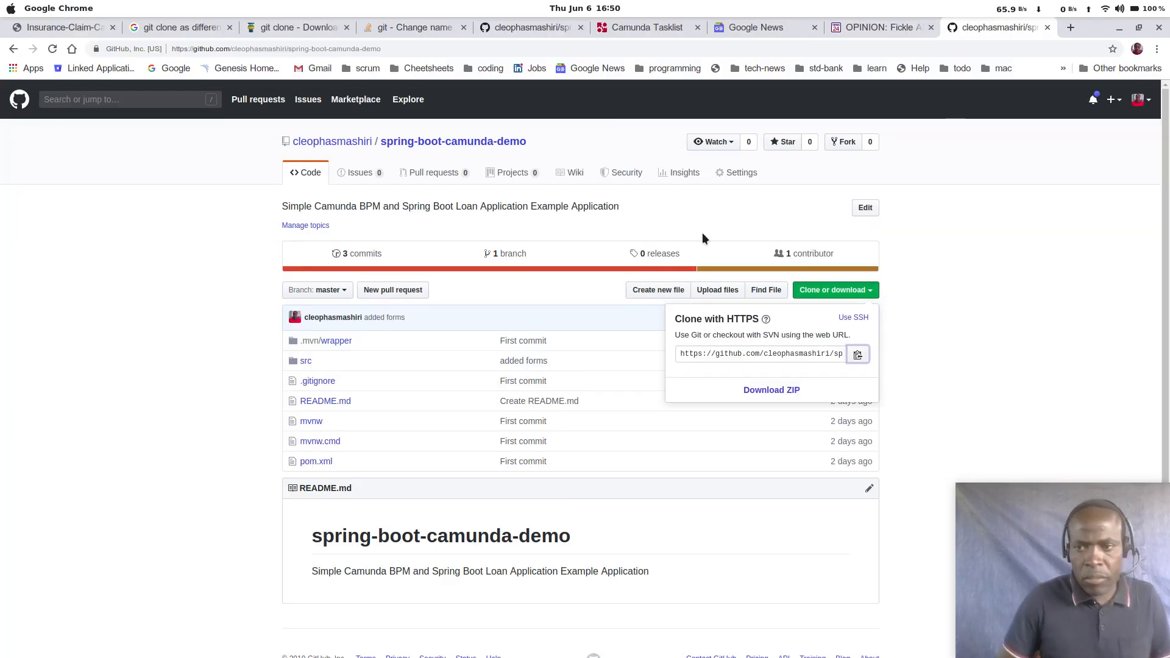
pyautogui.click(1070, 27)
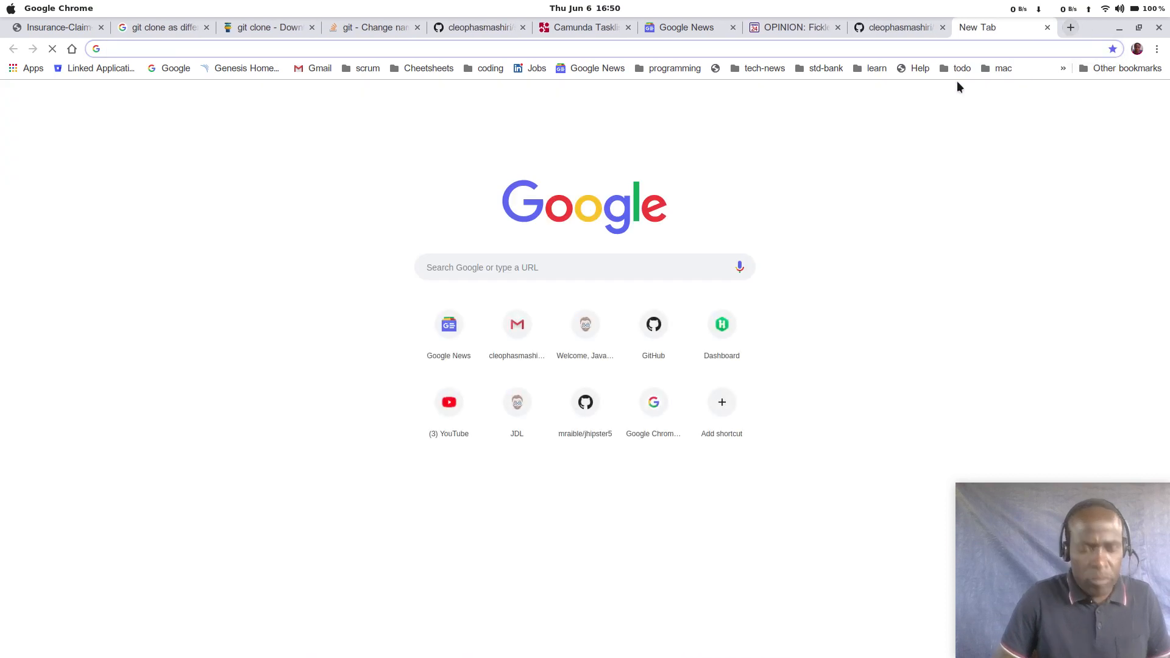
pyautogui.write('localhost:8080')
pyautogui.press('Return')
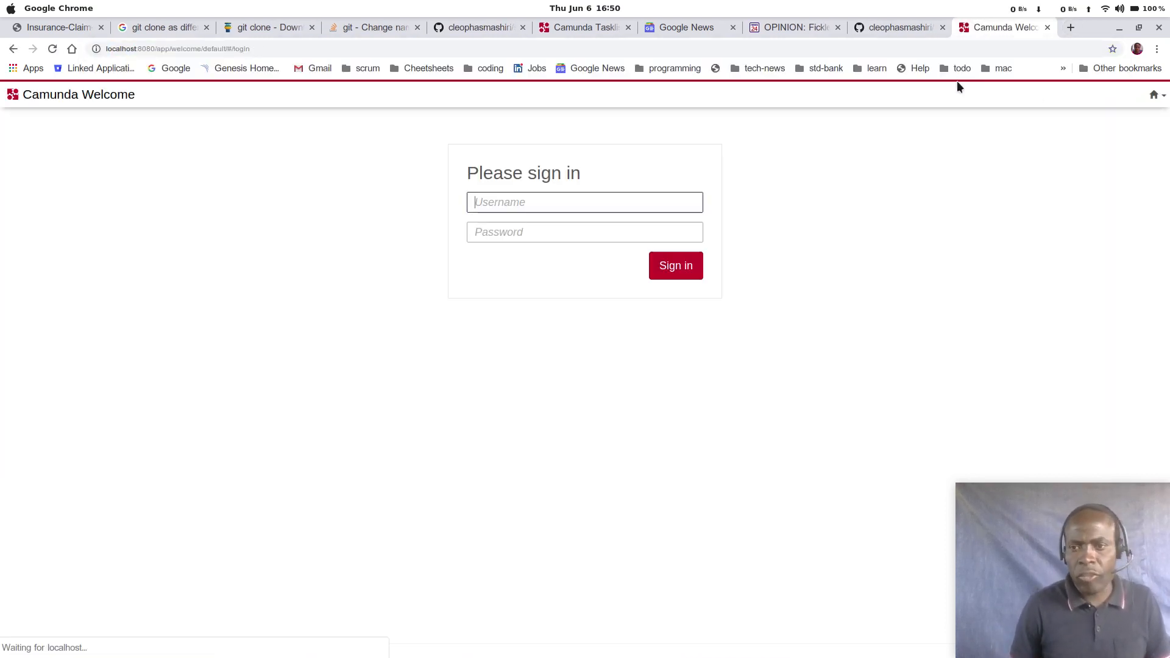
pyautogui.press('Return')
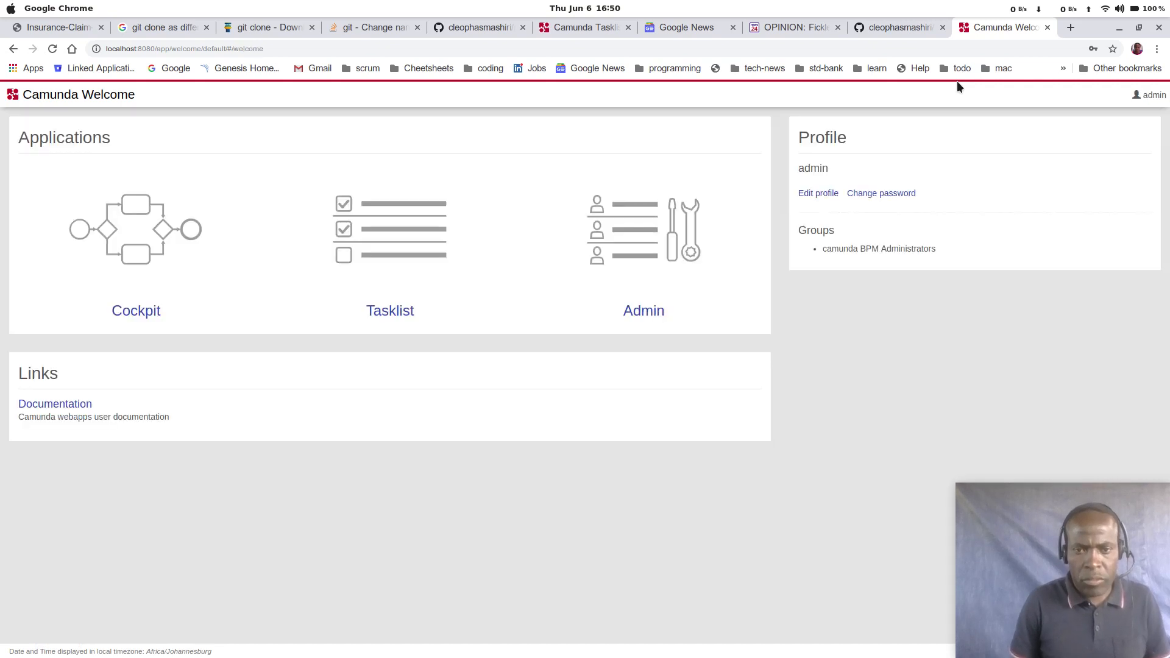
# Step: Open the deployed claims process definition in Cockpit to examine its diagram
pyautogui.click(139, 312)
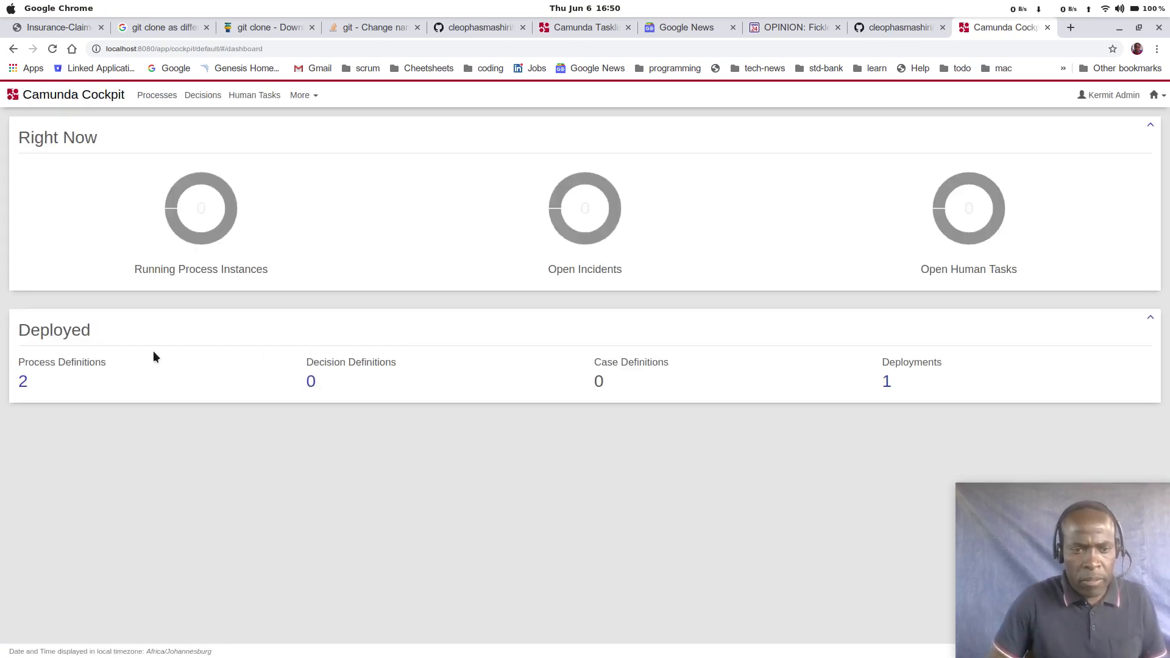
pyautogui.click(23, 383)
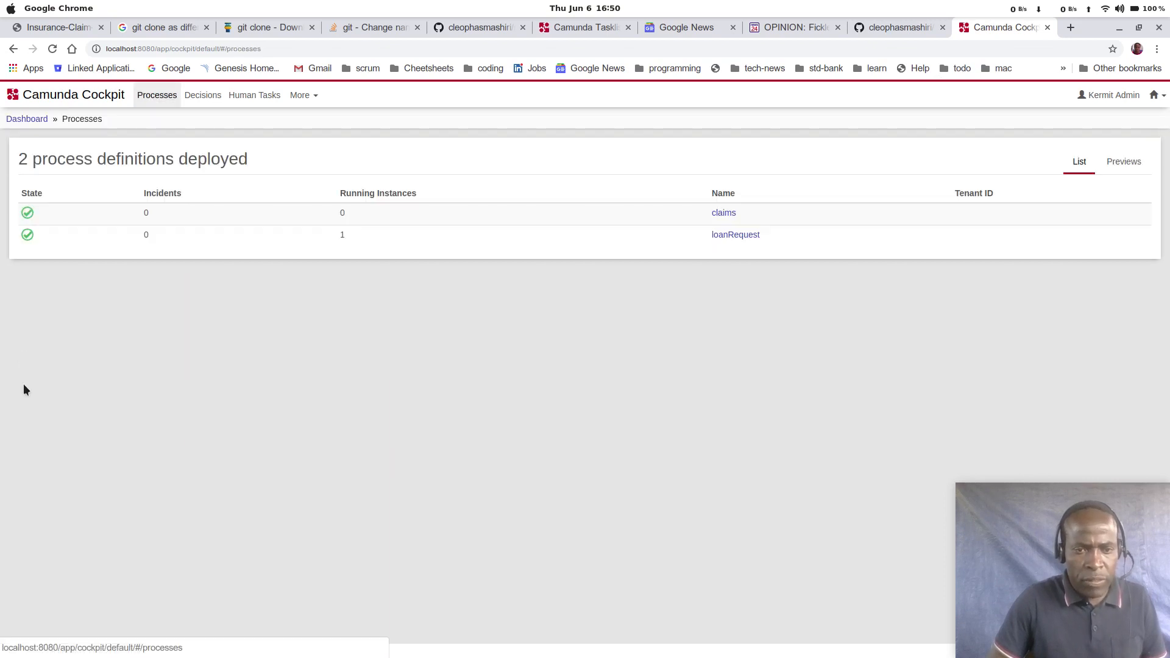
pyautogui.click(723, 213)
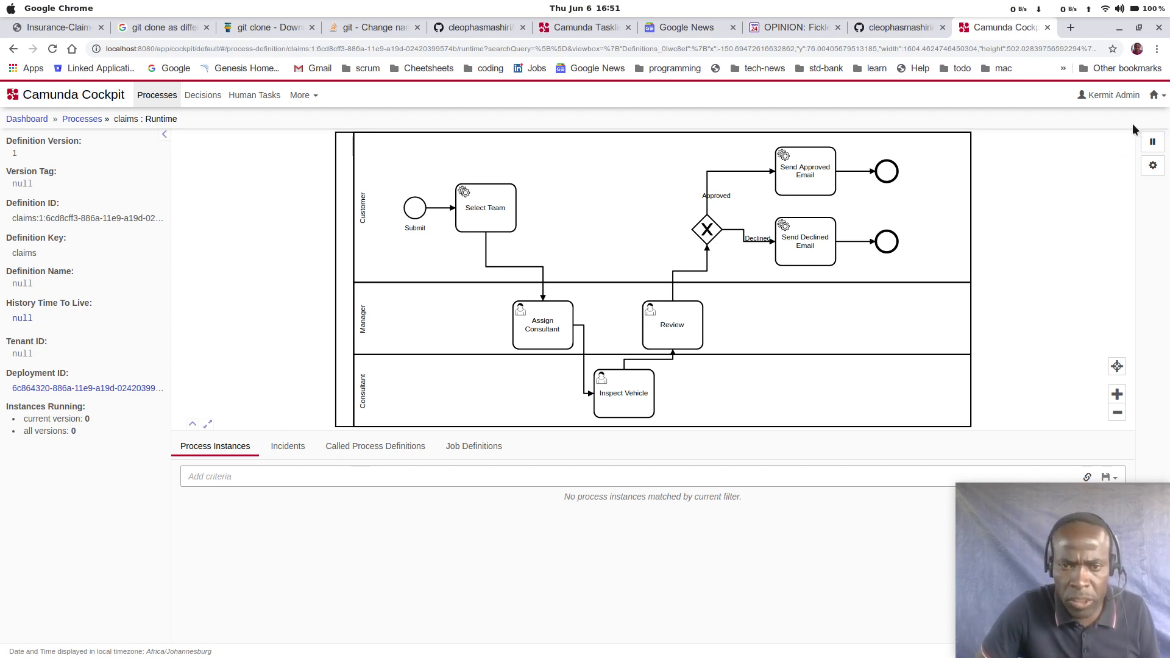
# Step: Go to the Camunda Tasklist and start a claims process with the business key 453535345
pyautogui.click(73, 96)
pyautogui.click(1115, 96)
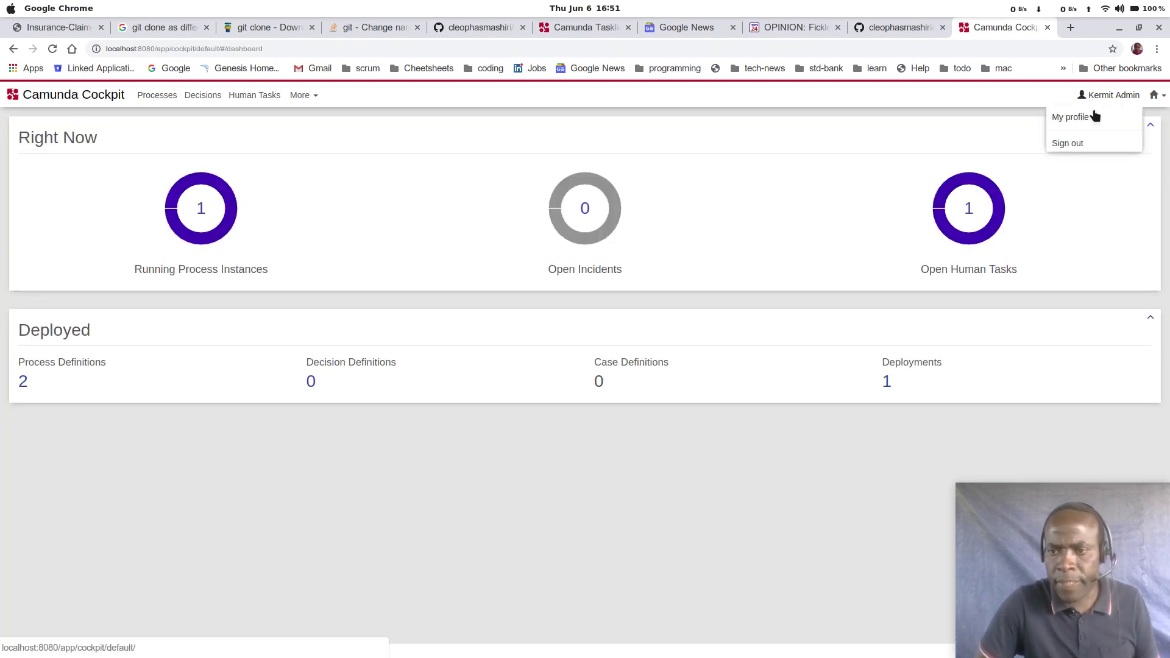
pyautogui.click(1073, 116)
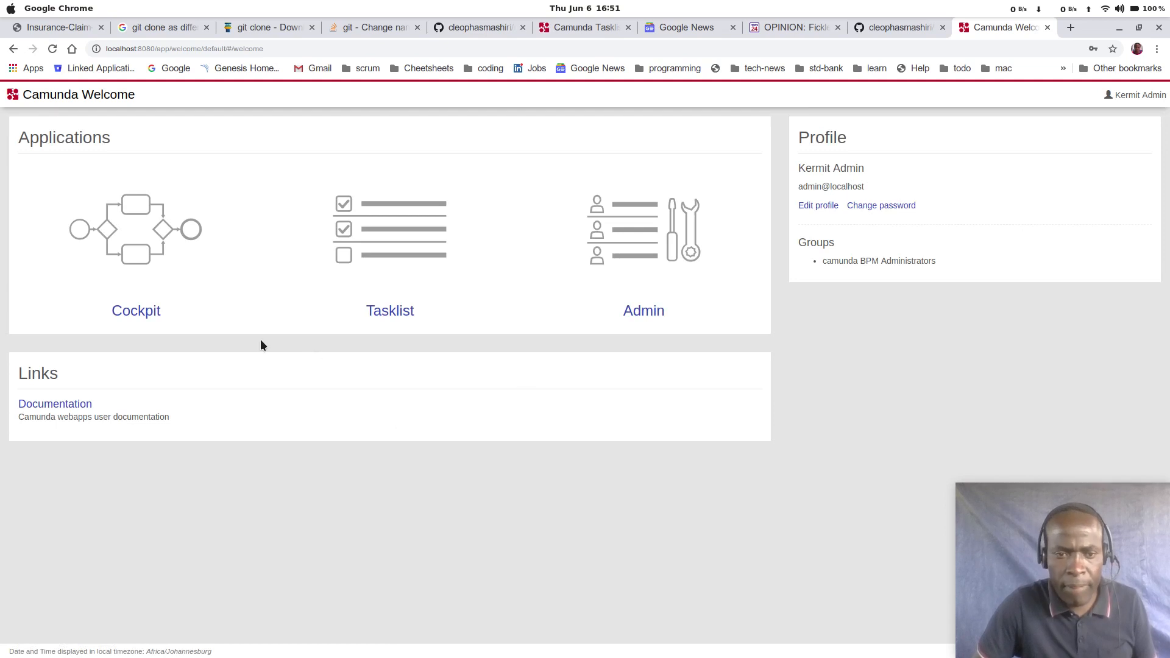
pyautogui.click(382, 311)
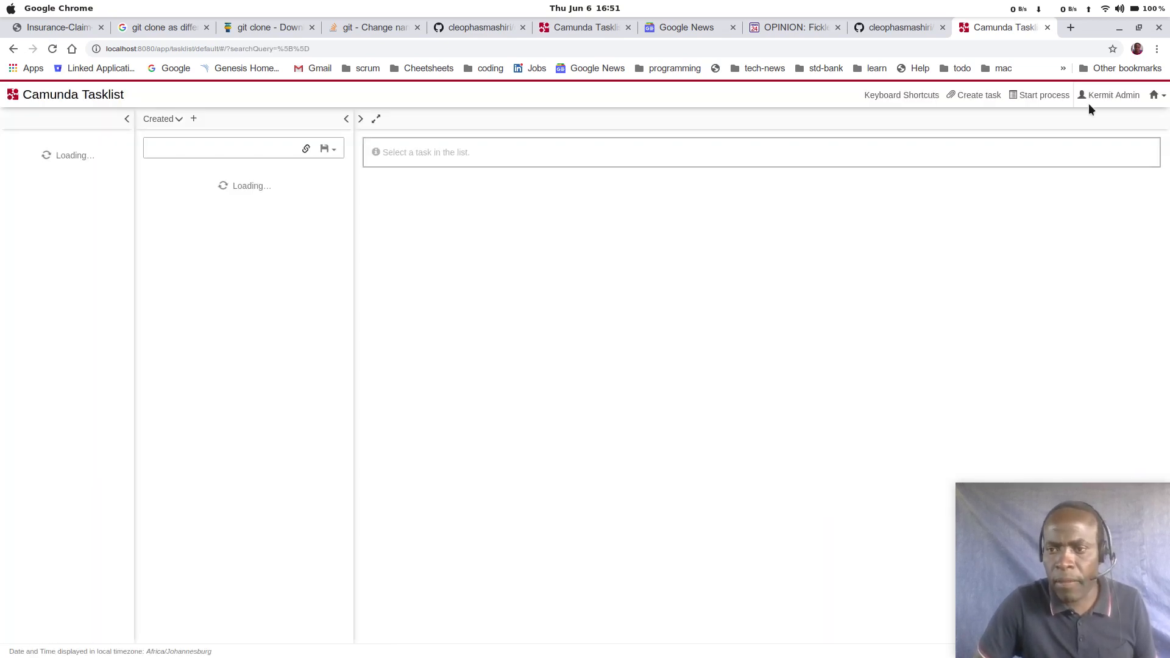
pyautogui.click(1036, 95)
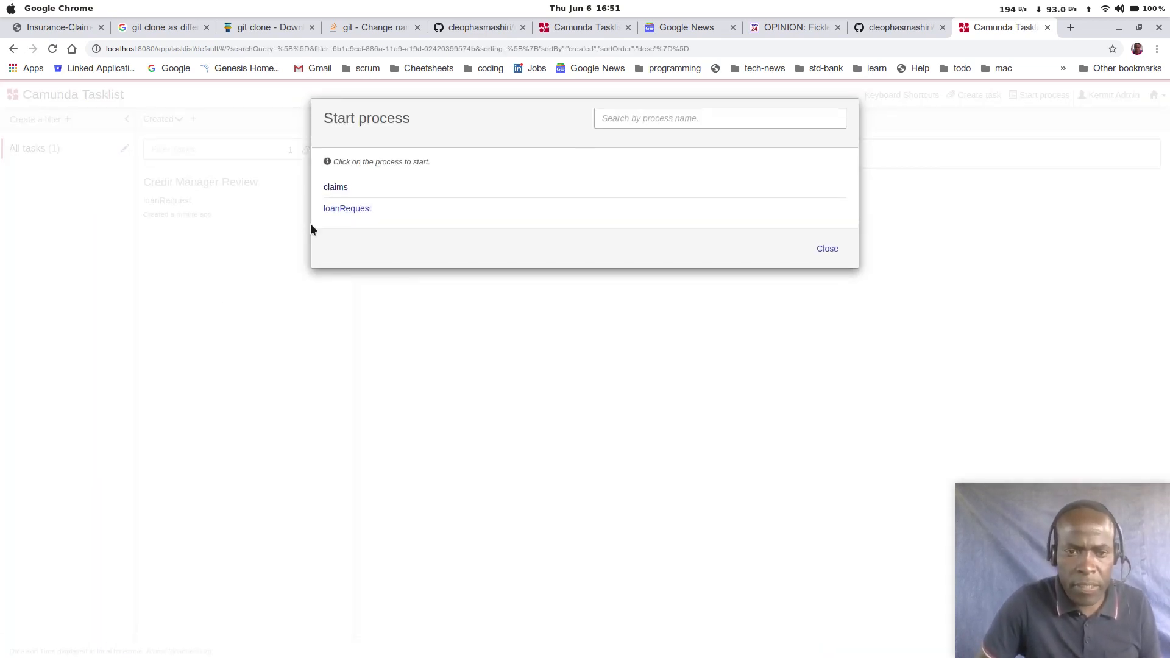
pyautogui.click(338, 190)
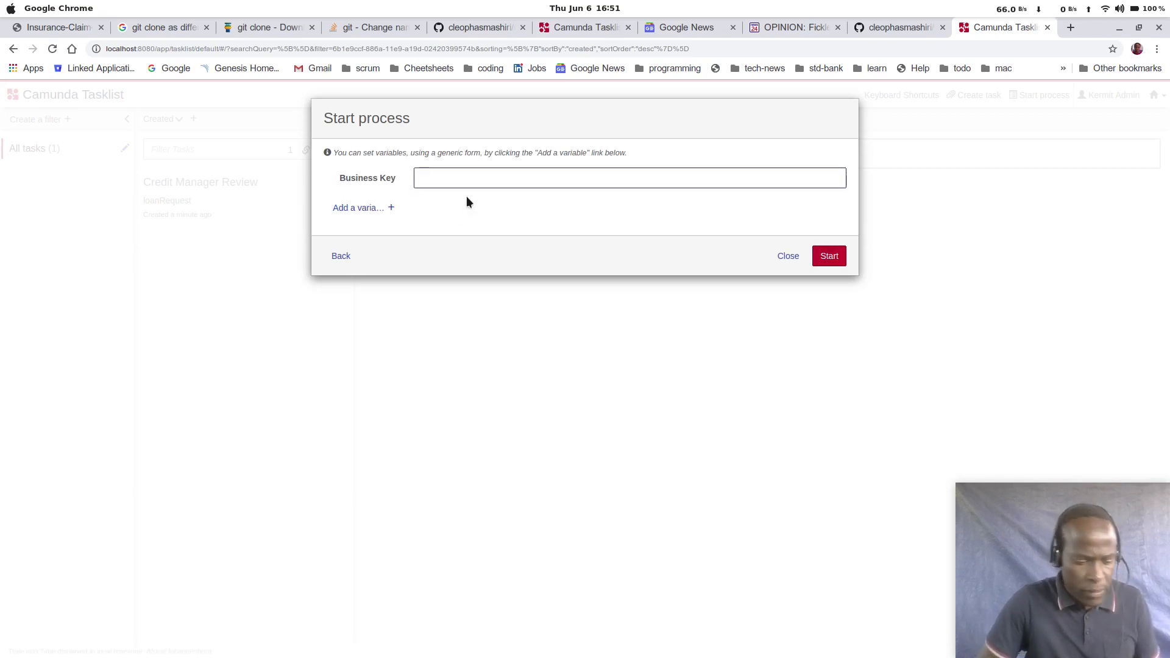
pyautogui.write('453535345')
pyautogui.click(829, 256)
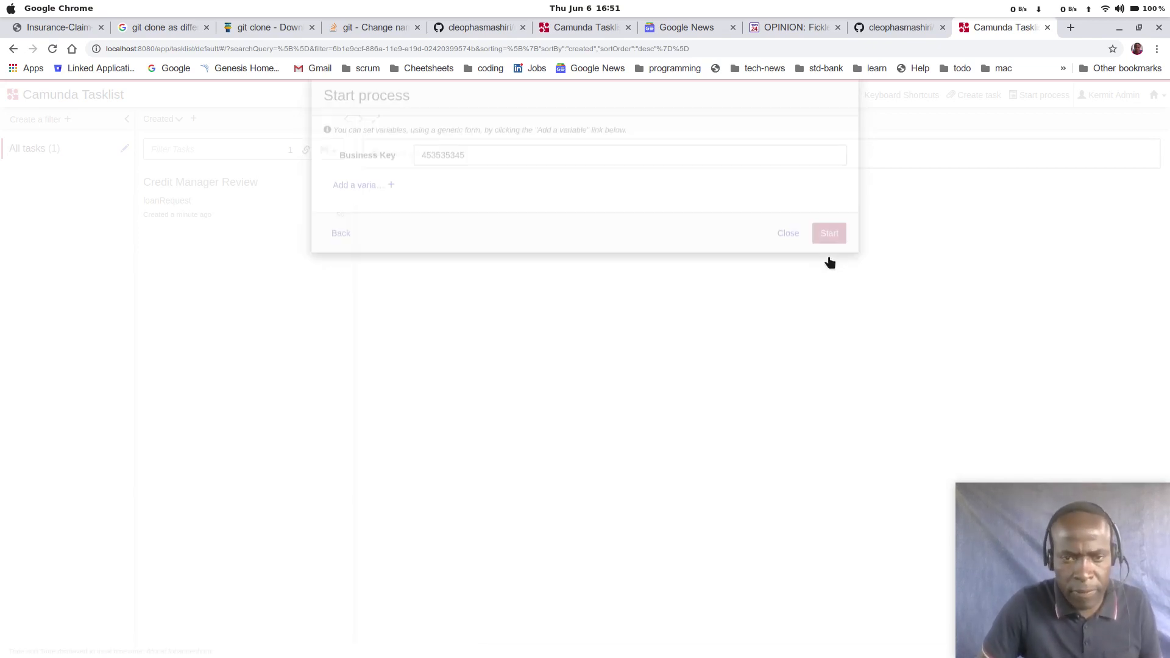
# Step: Refresh the list of all tasks and open the Assign Consultant task of the claims process
pyautogui.click(214, 193)
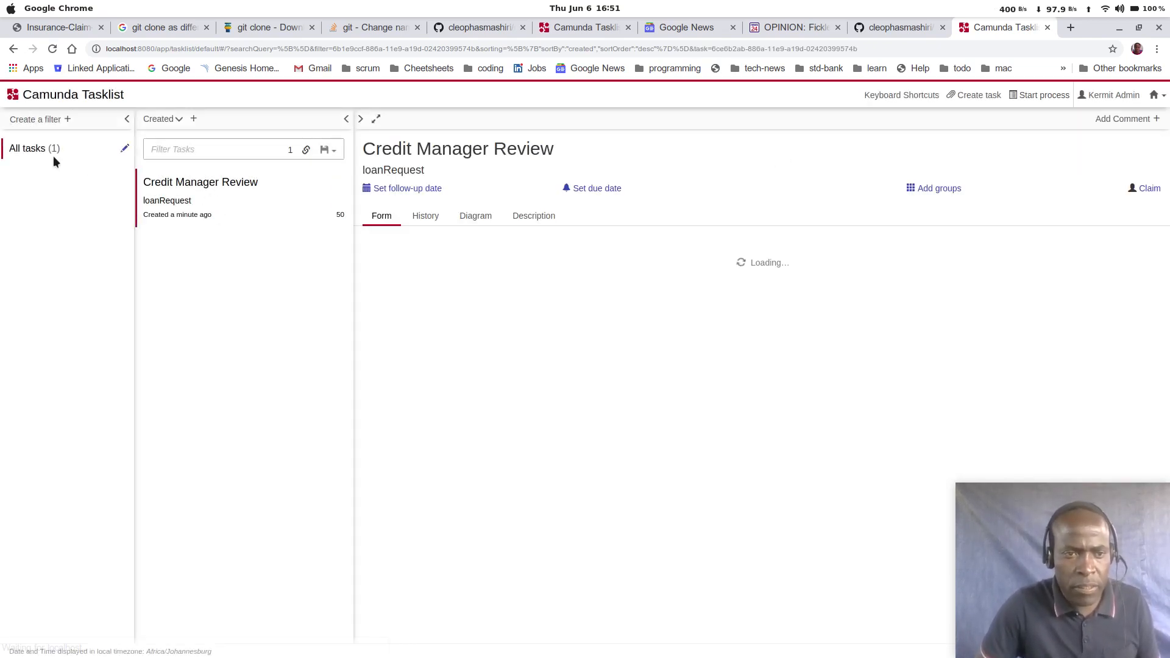
pyautogui.click(46, 153)
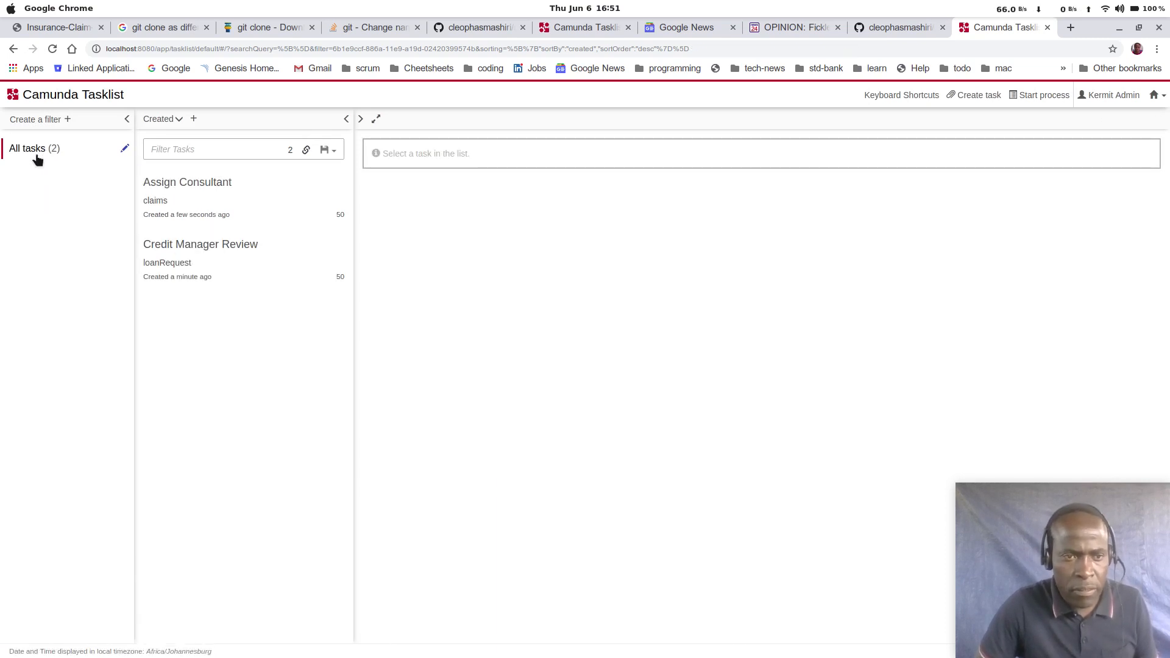
pyautogui.click(216, 193)
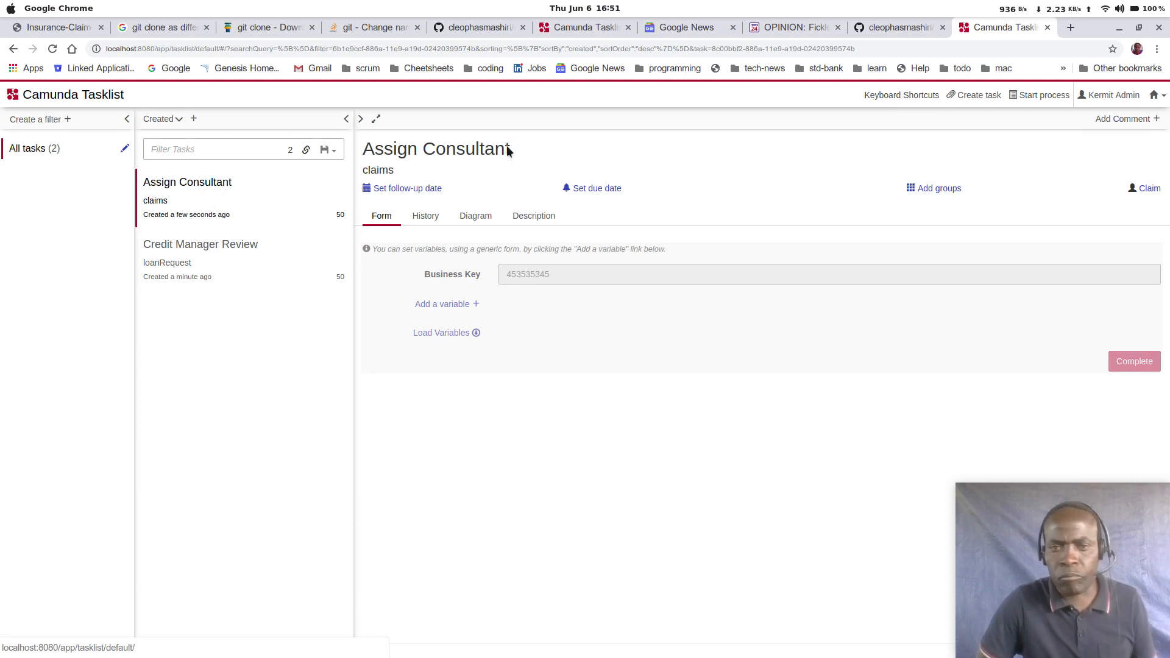
# Step: Return to Cockpit and open the runtime view of the claims process definition
pyautogui.click(116, 101)
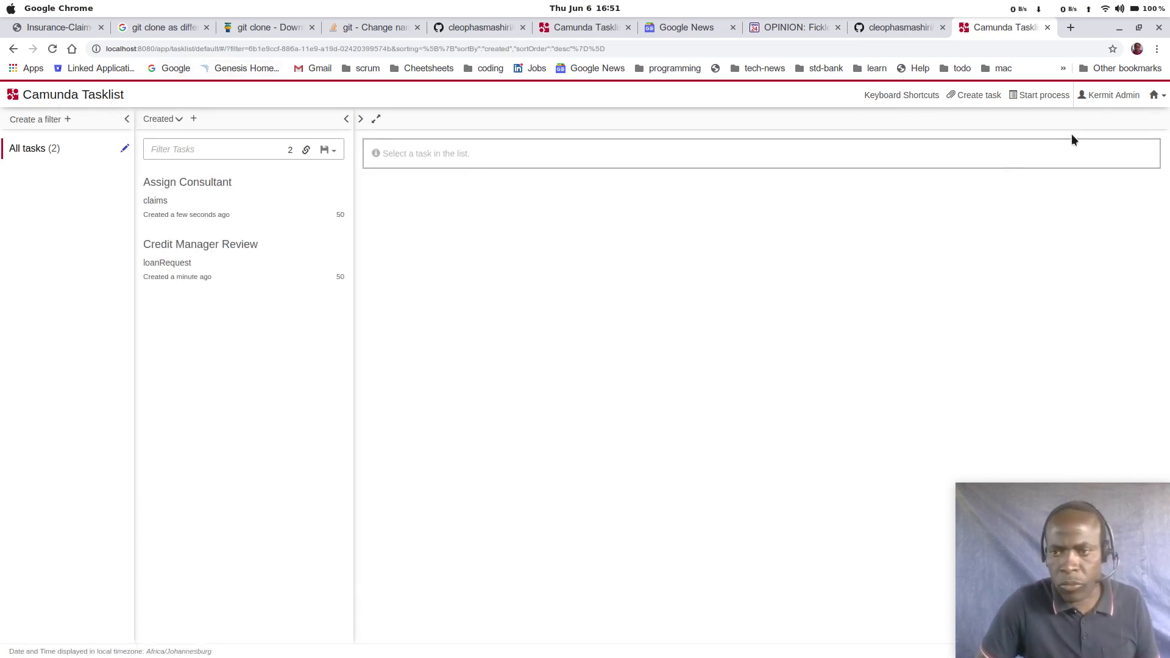
pyautogui.click(1156, 96)
pyautogui.click(1102, 118)
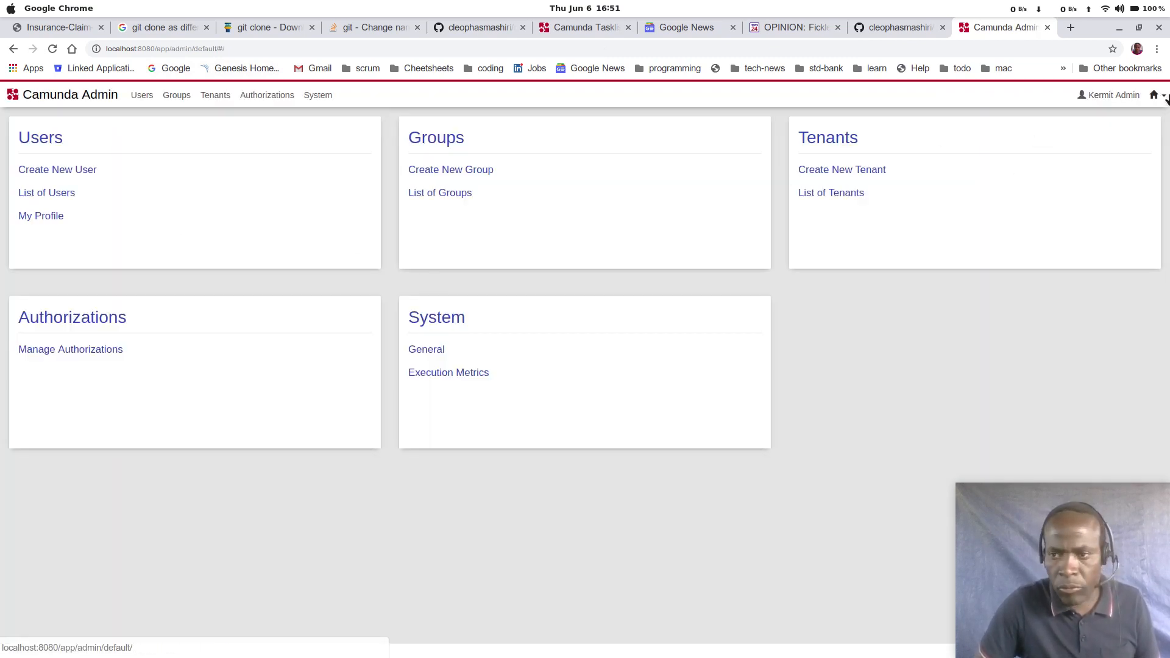
pyautogui.click(1156, 96)
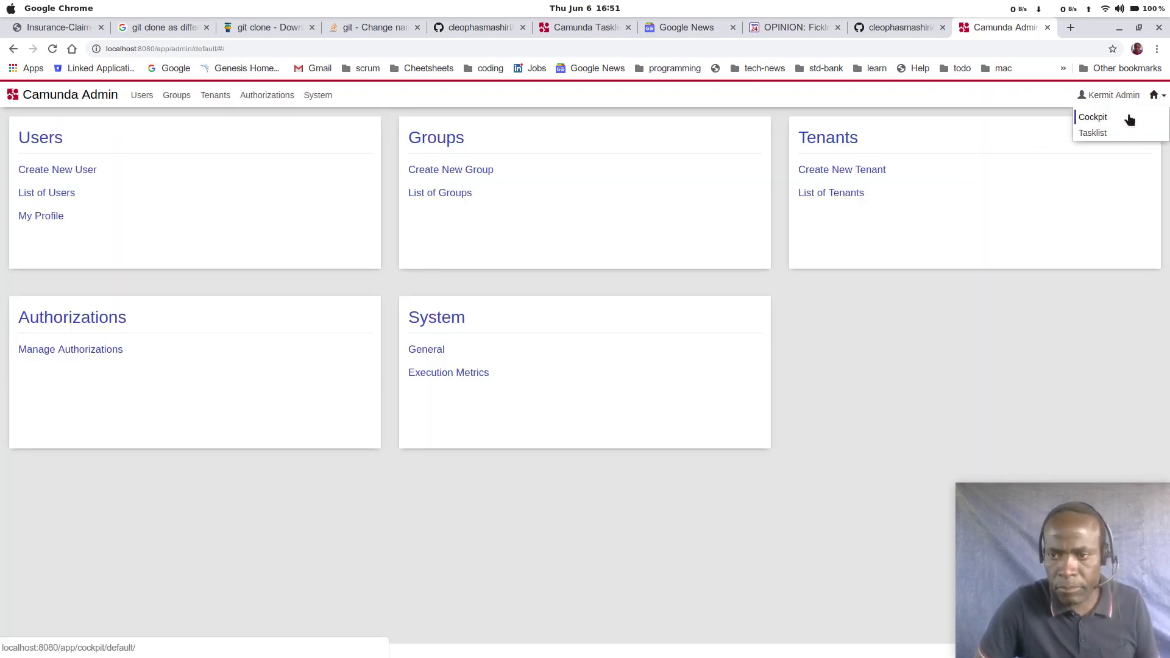
pyautogui.click(1094, 117)
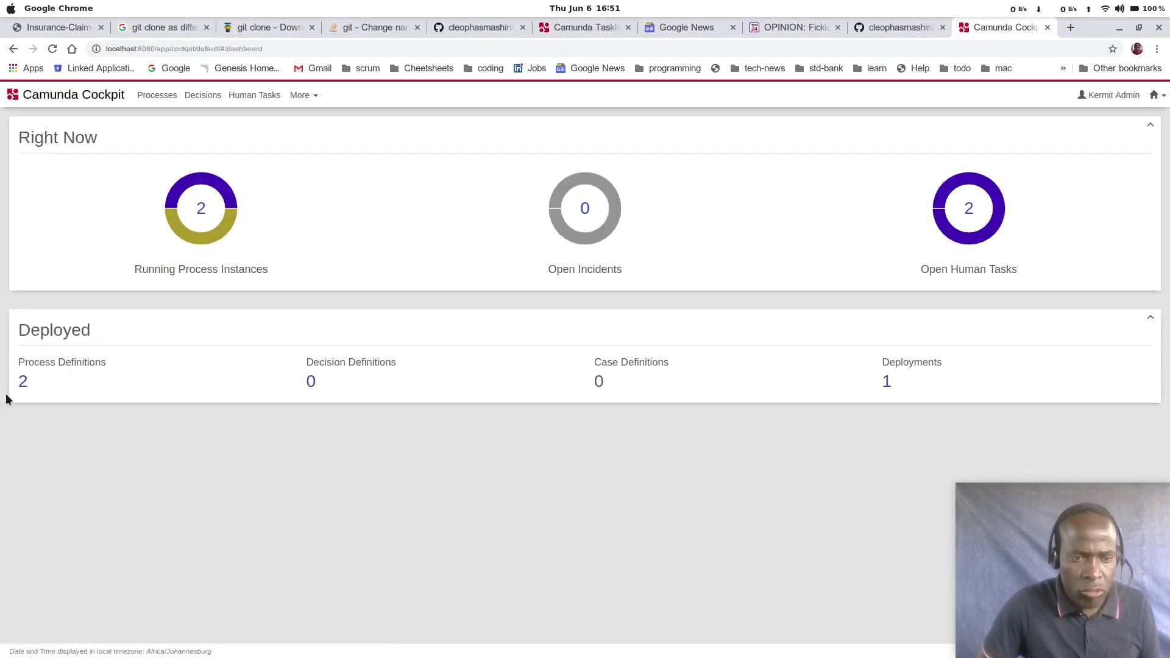
pyautogui.click(23, 382)
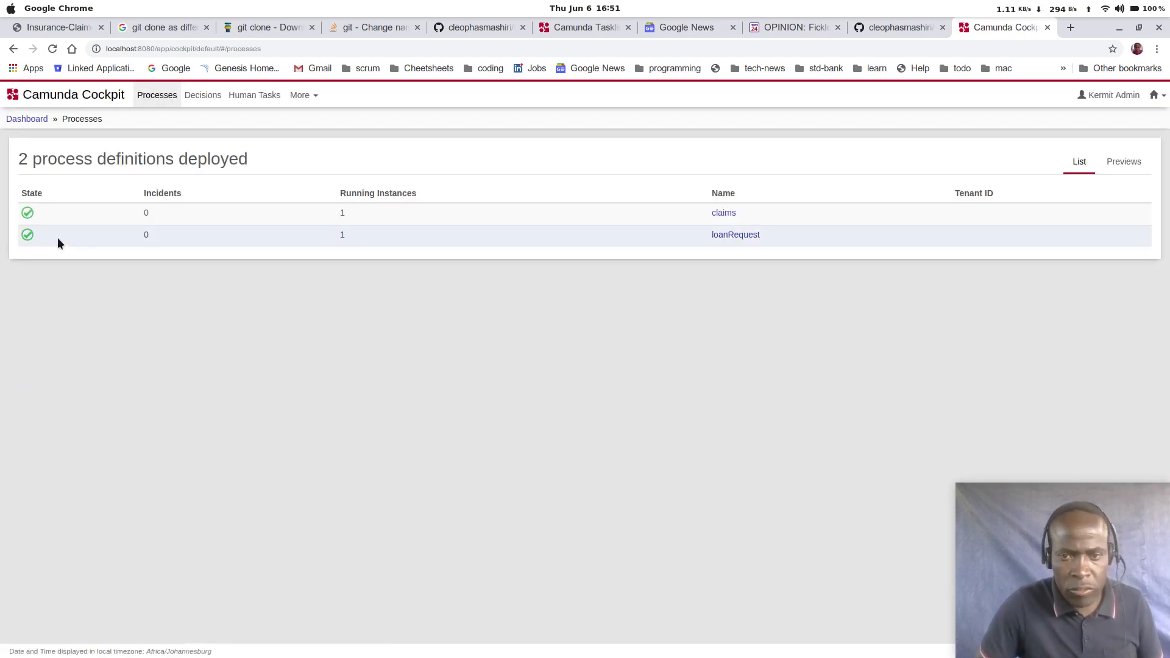
pyautogui.click(713, 213)
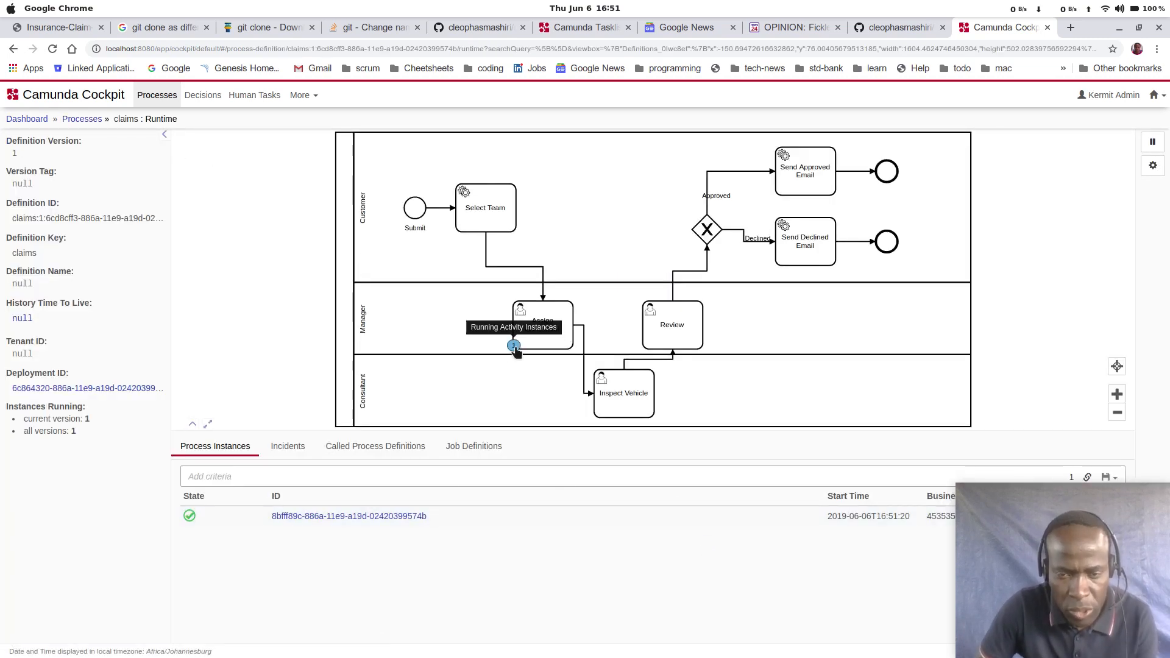
# Step: Check the running activity marker on Assign Consultant and open the running claims instance to inspect its variables
pyautogui.click(514, 347)
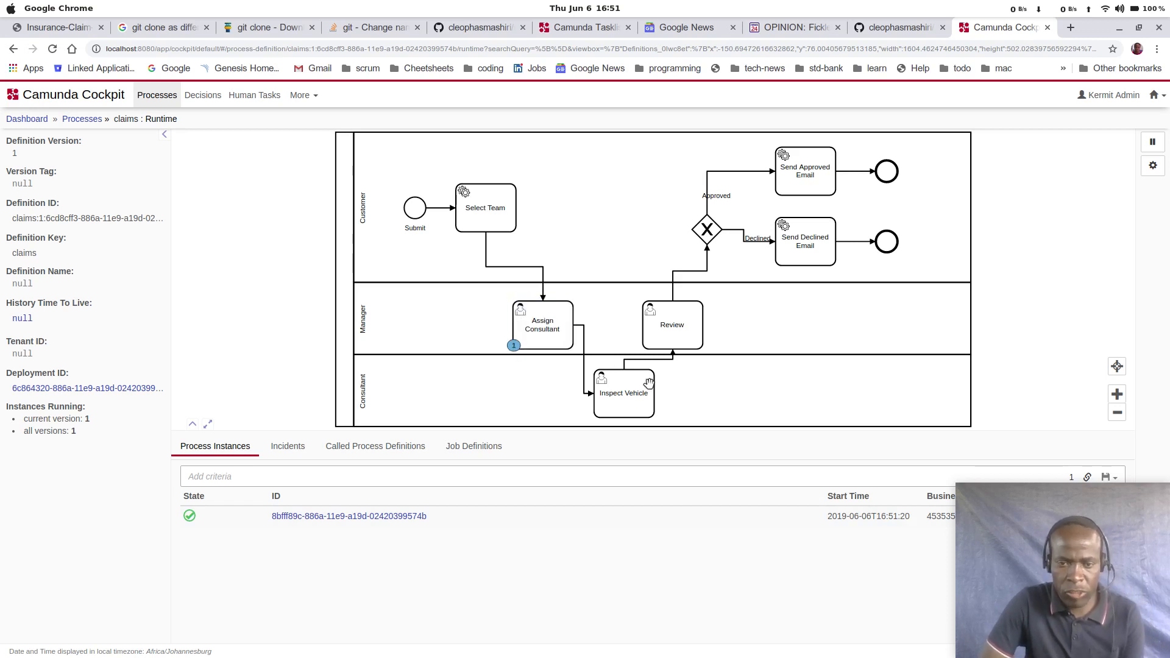
pyautogui.click(514, 348)
pyautogui.click(314, 515)
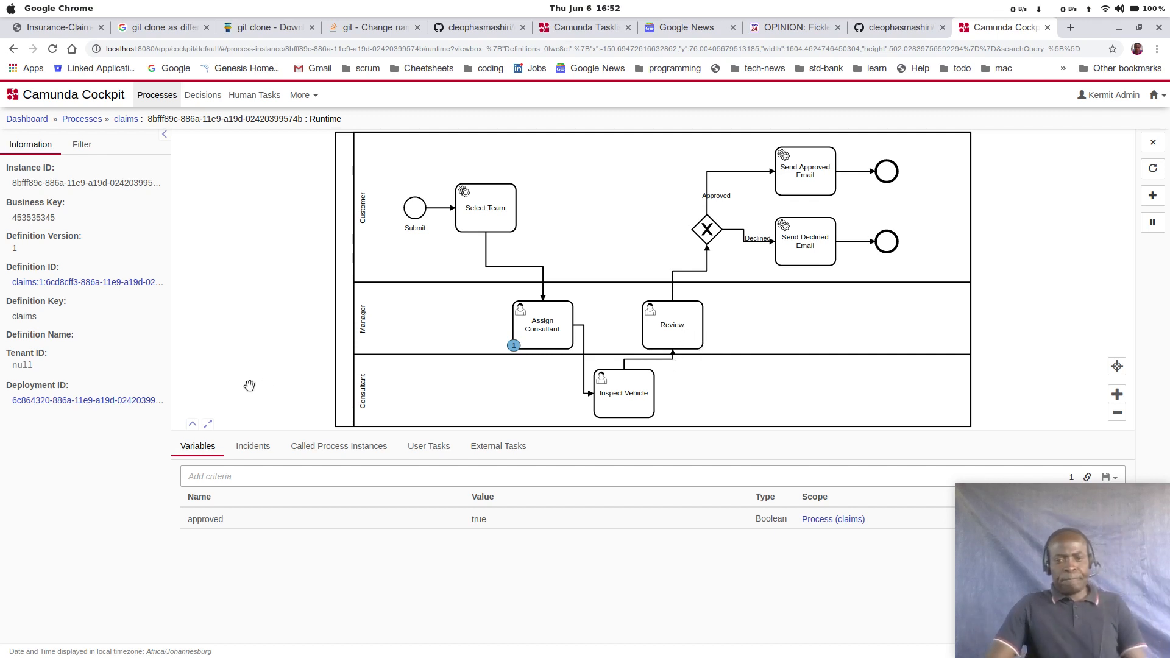
# Step: Switch to IntelliJ IDEA and delete the setVariable line for approved from the execute method of SelectTeam
pyautogui.hotkey('alt', 'Tab')
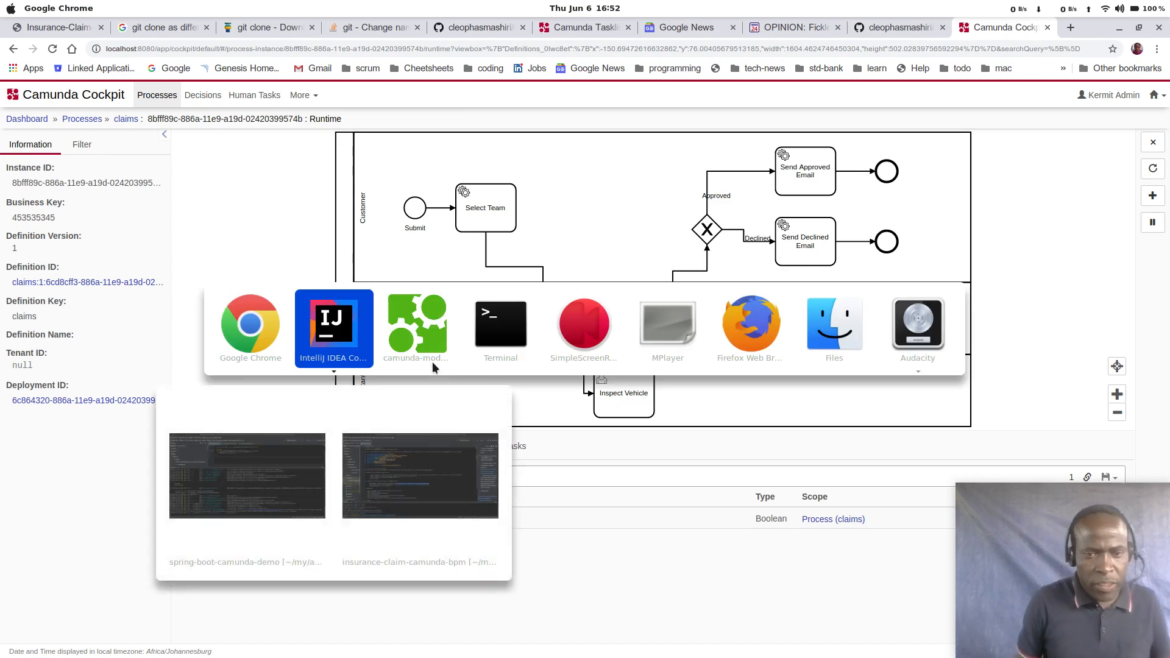
pyautogui.scroll(1, 237, 305)
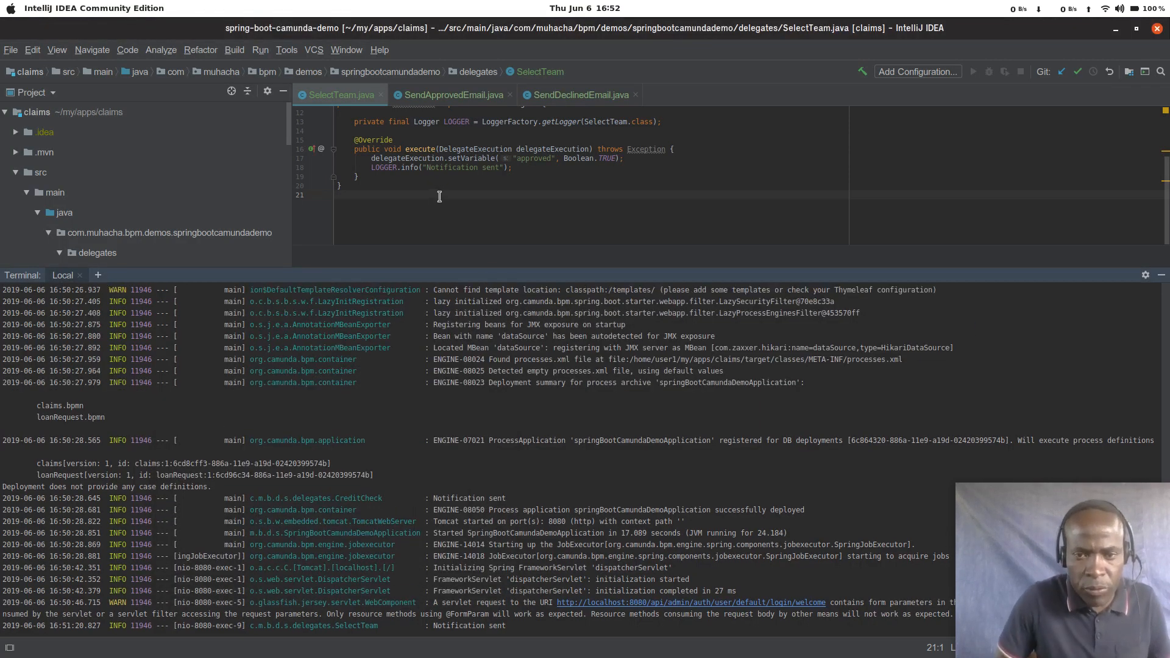
pyautogui.click(386, 159)
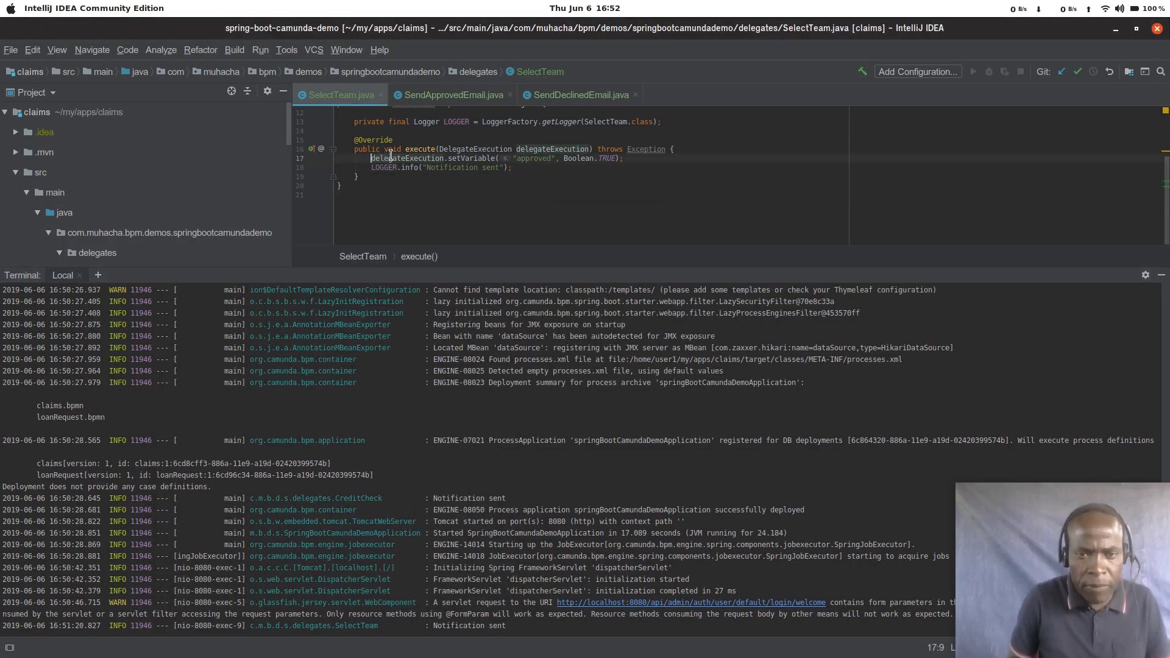
pyautogui.write('//')
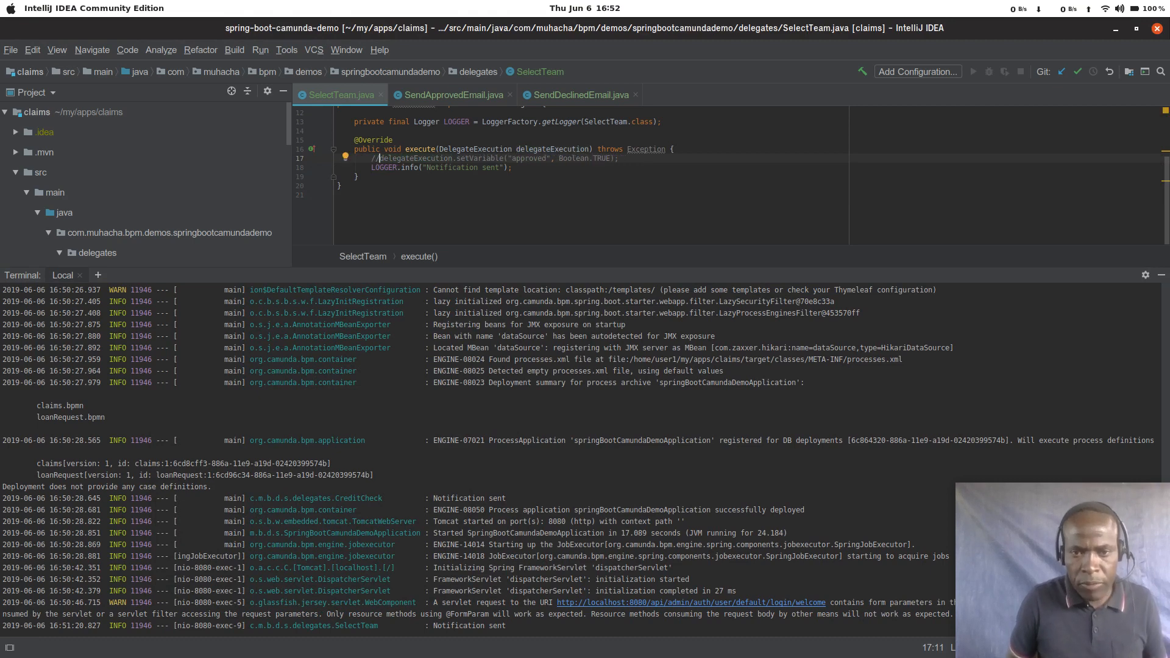
pyautogui.hotkey('shift', 'End')
pyautogui.press('BackSpace')
pyautogui.press('BackSpace')
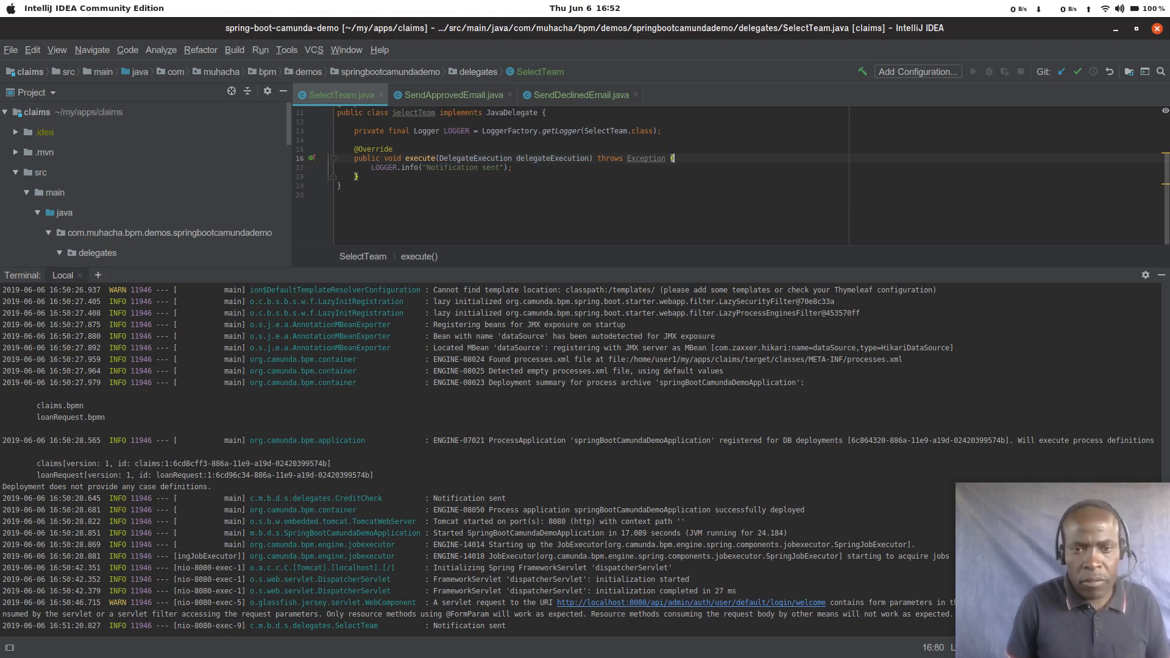
pyautogui.press('Down')
pyautogui.press('Down')
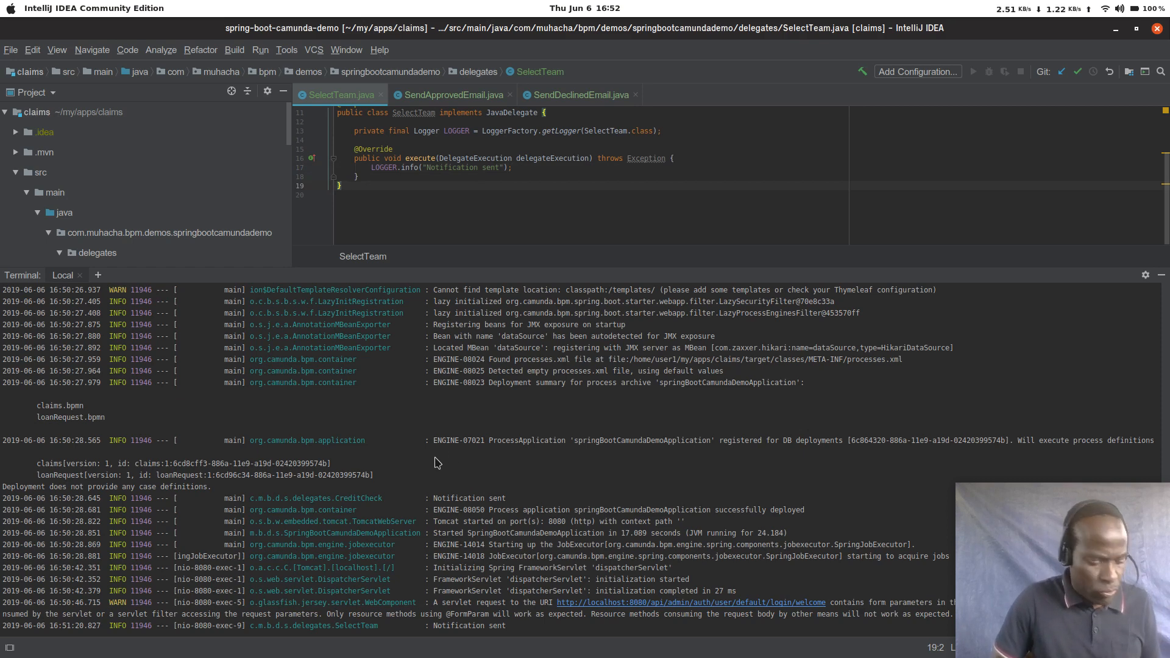
# Step: Stop the running application in the terminal and start it again with the previous command
pyautogui.click(485, 385)
pyautogui.hotkey('ctrl', 'c')
pyautogui.hotkey('ctrl', 'c')
pyautogui.hotkey('ctrl', 'c')
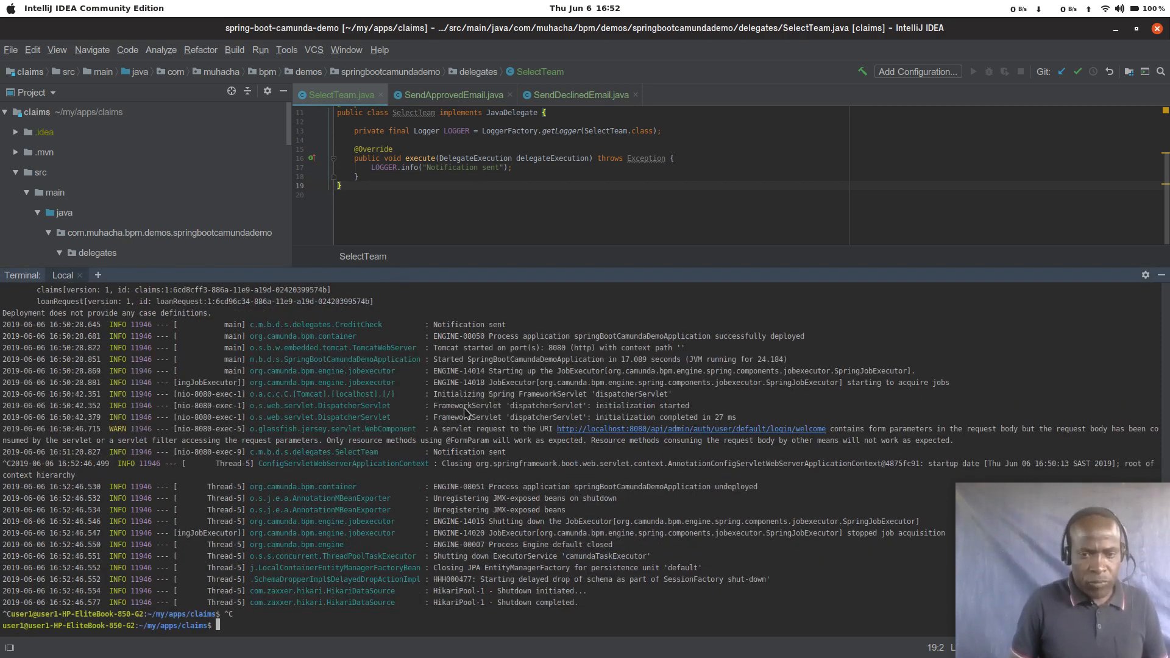
pyautogui.hotkey('ctrl', 'c')
pyautogui.press('Up')
pyautogui.press('Return')
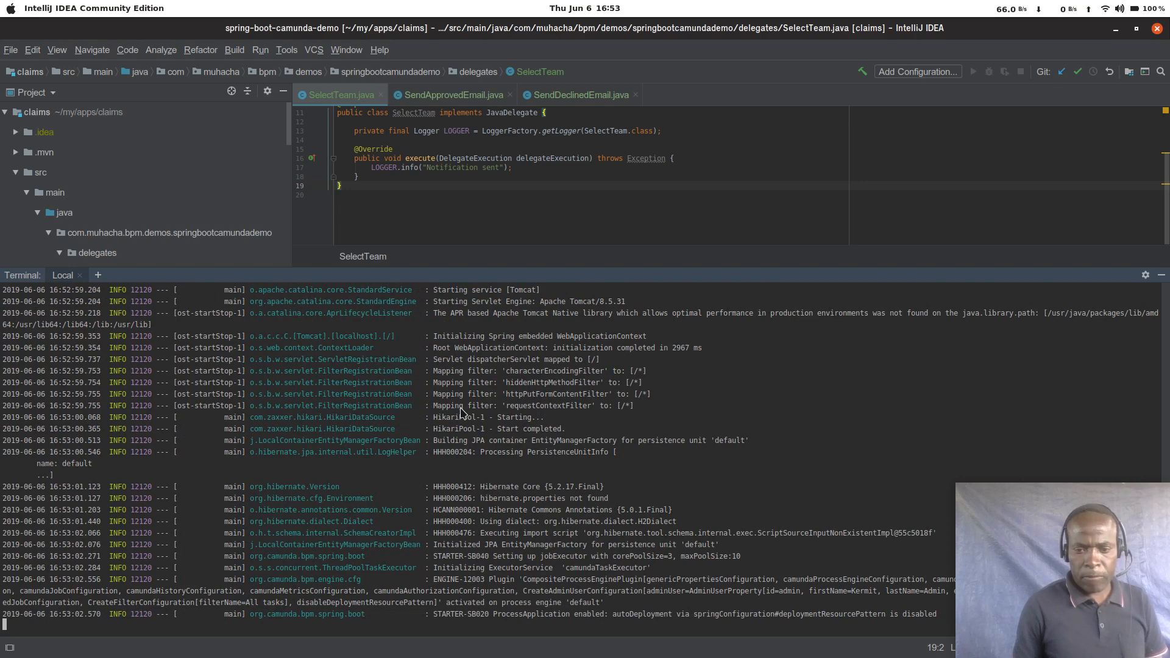
# Step: Switch back to Google Chrome and reload the Cockpit page of the claims process instance
pyautogui.hotkey('alt', 'Tab')
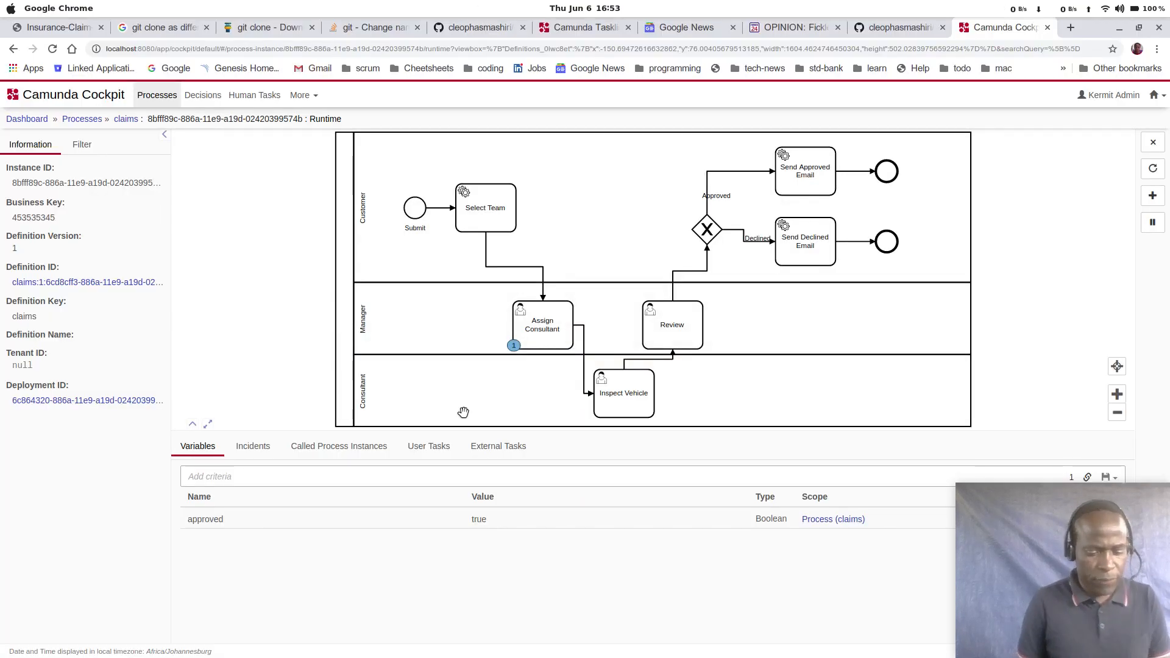
pyautogui.hotkey('ctrl', 'r')
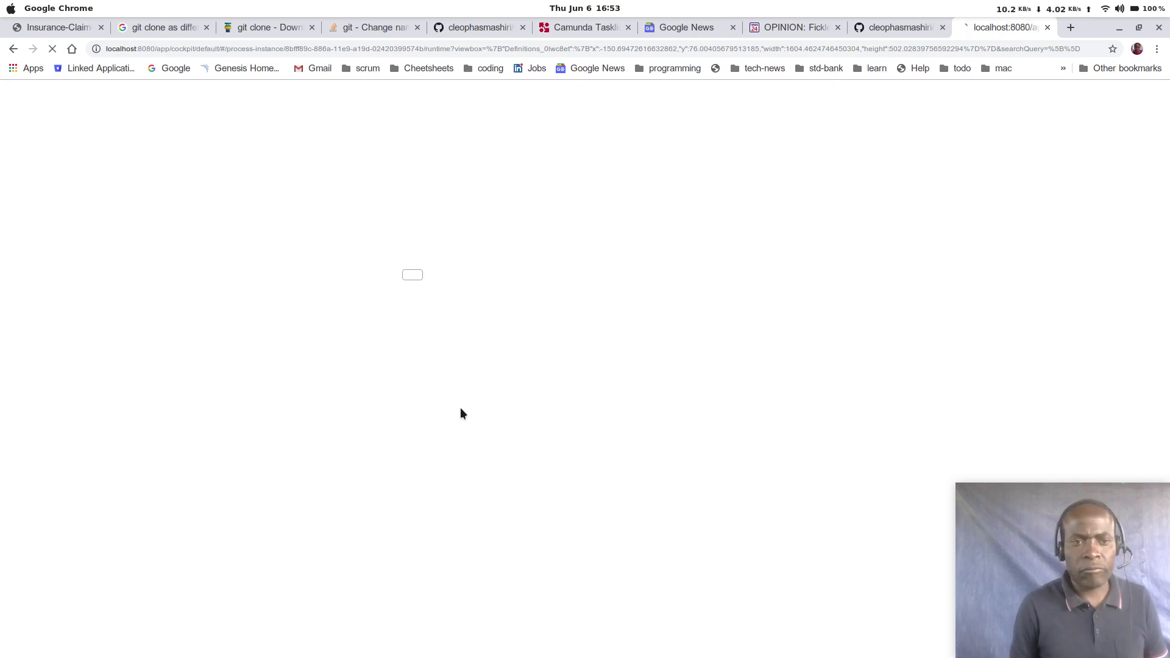
pyautogui.hotkey('ctrl', 'r')
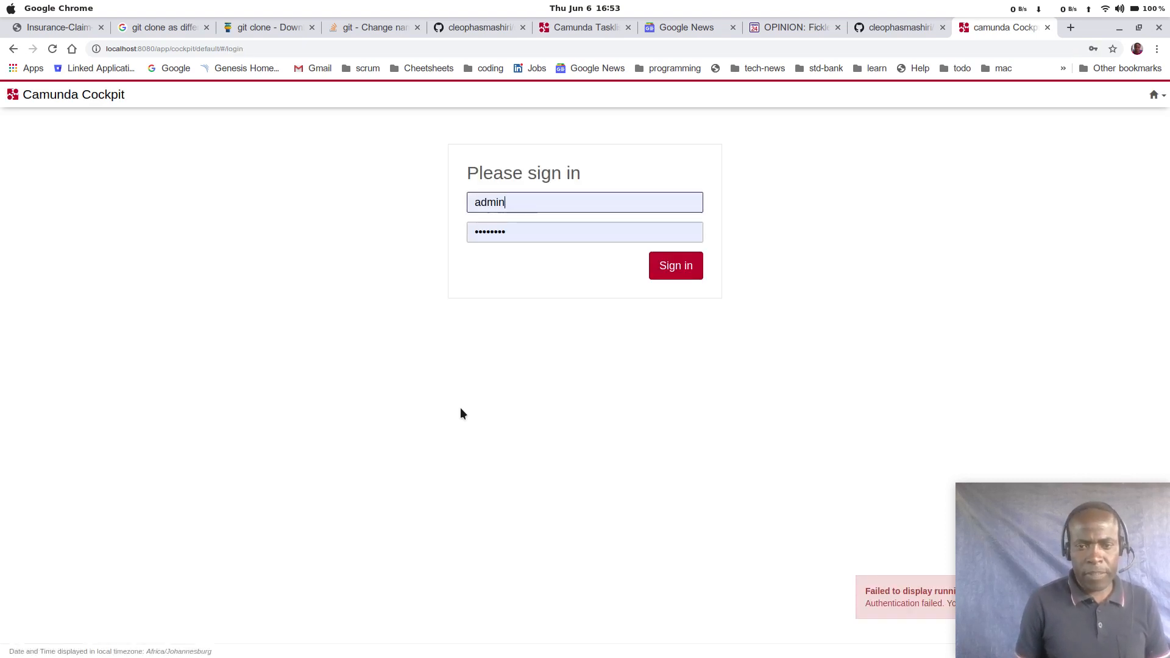
# Step: Sign in to Cockpit and open the claims process definition from the deployed process definitions
pyautogui.press('Return')
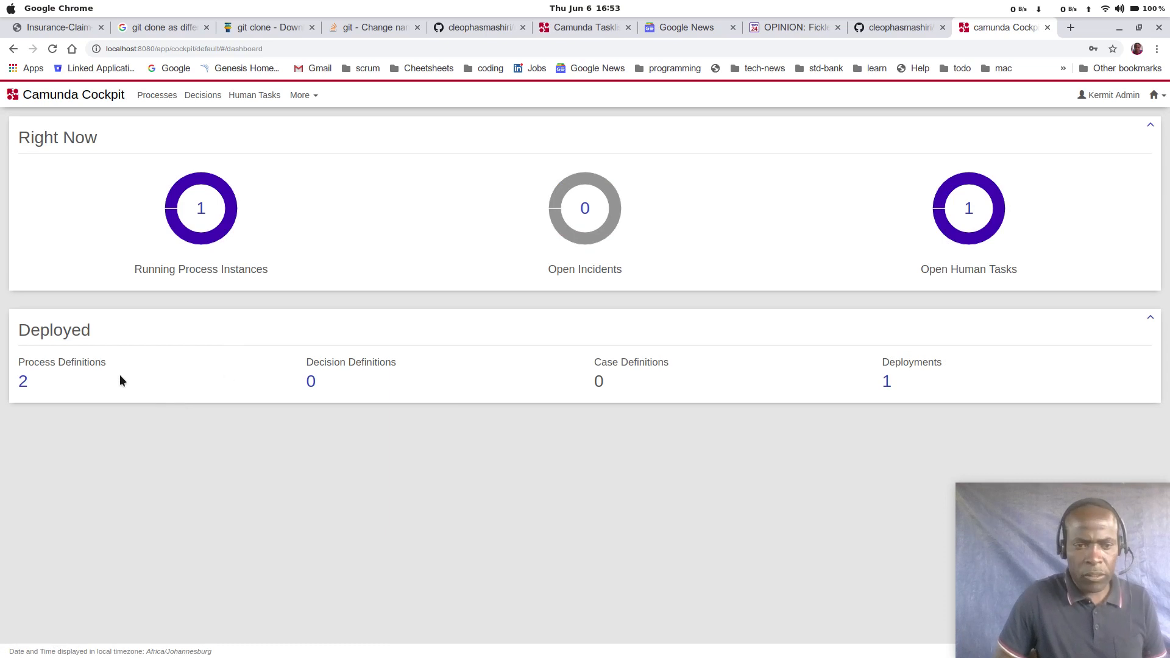
pyautogui.click(23, 380)
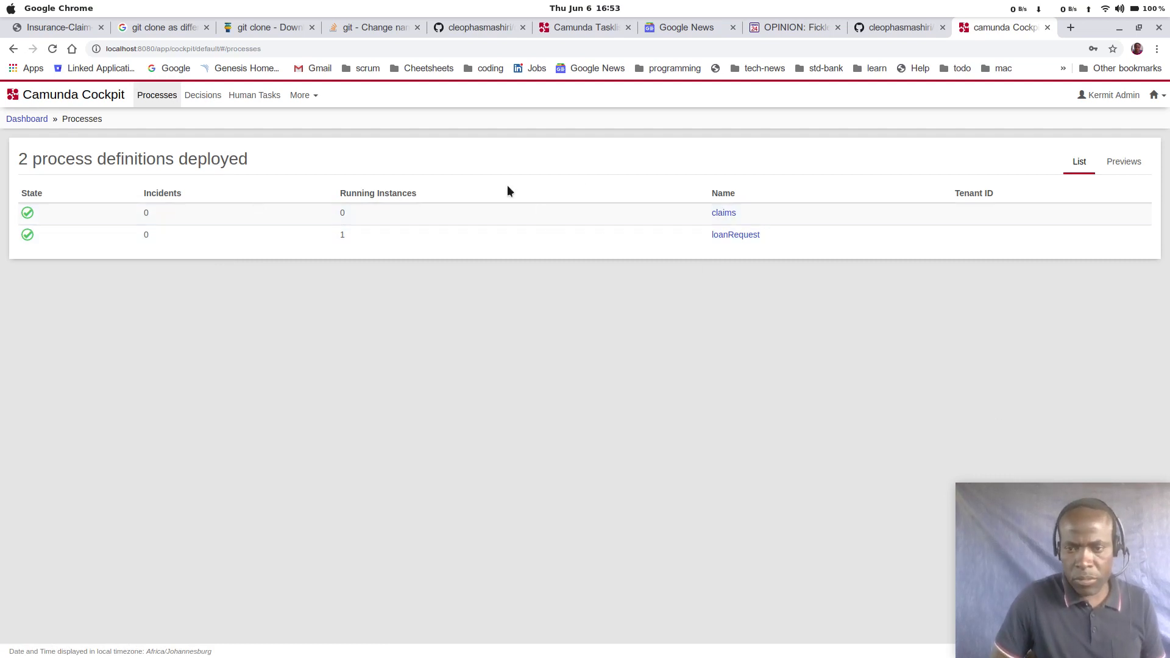
pyautogui.click(729, 213)
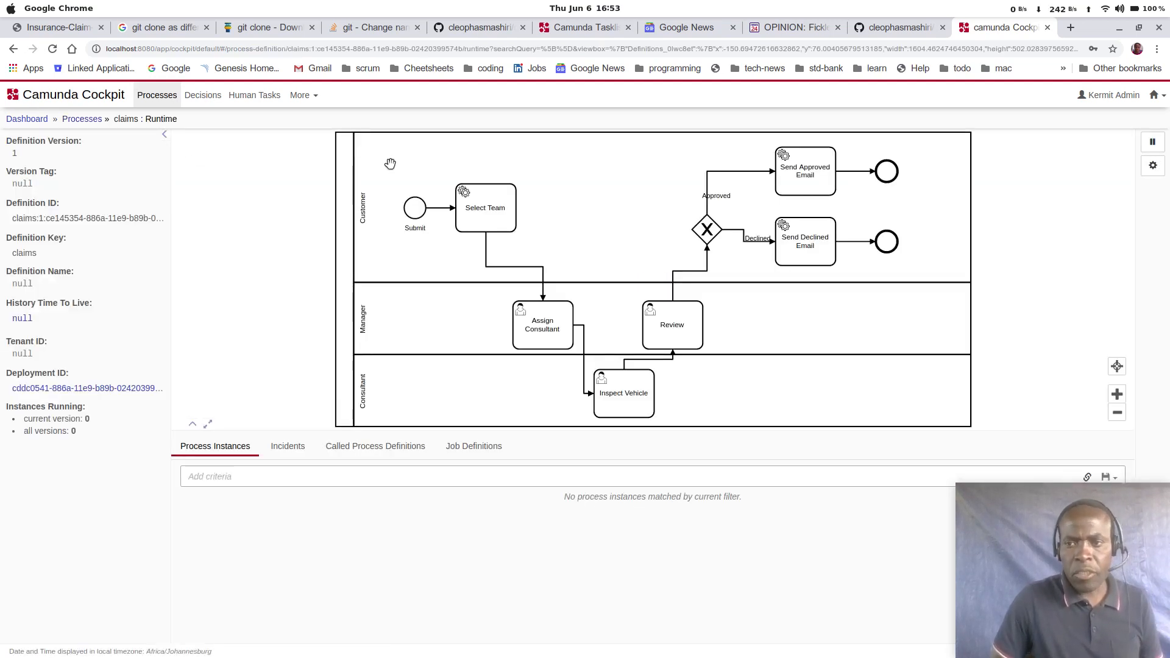
# Step: Open Camunda Tasklist in a new browser tab and switch to it
pyautogui.click(1154, 95)
pyautogui.rightClick(1094, 134)
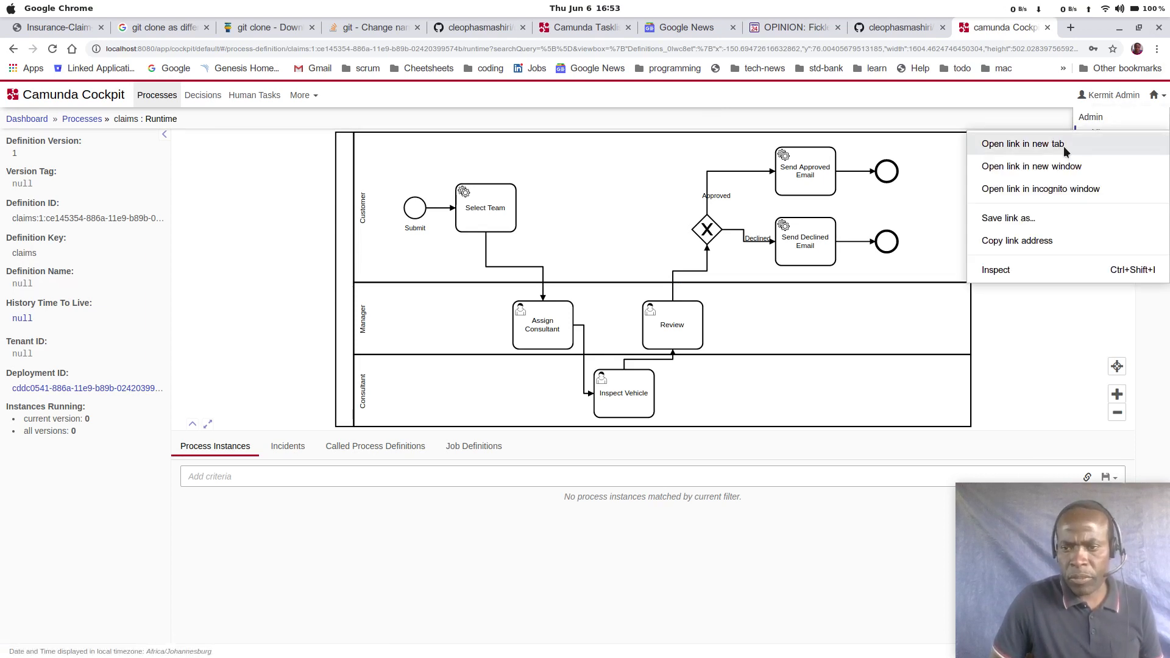
pyautogui.click(1063, 146)
pyautogui.click(999, 30)
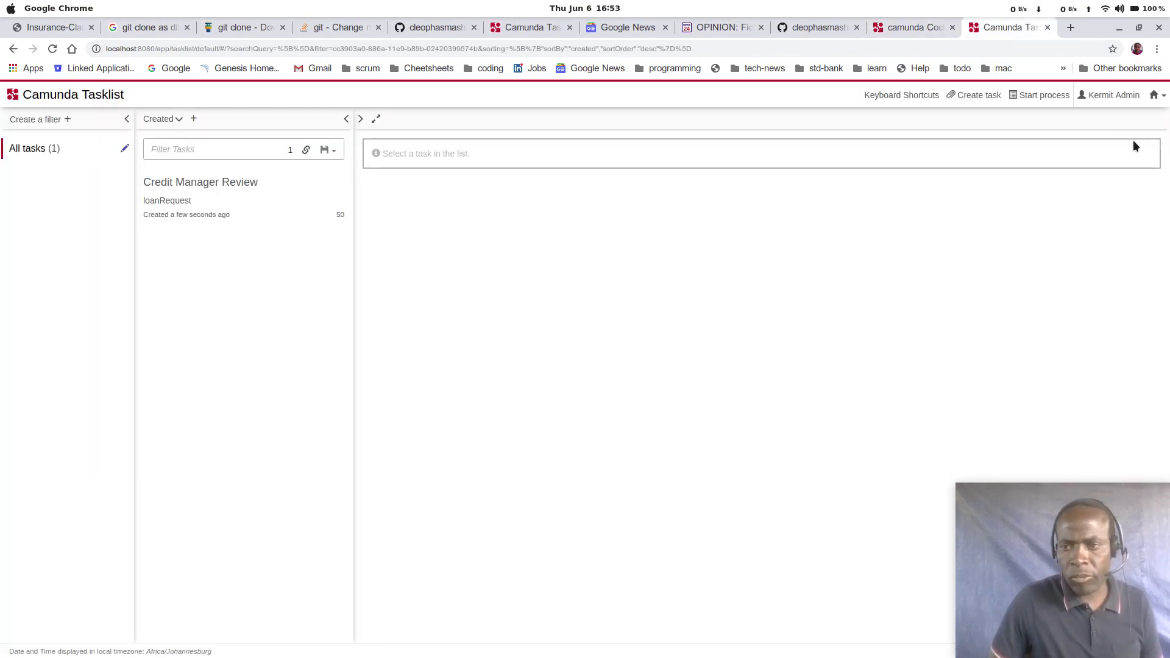
# Step: Start a claims process instance with business key 43345345
pyautogui.click(1046, 98)
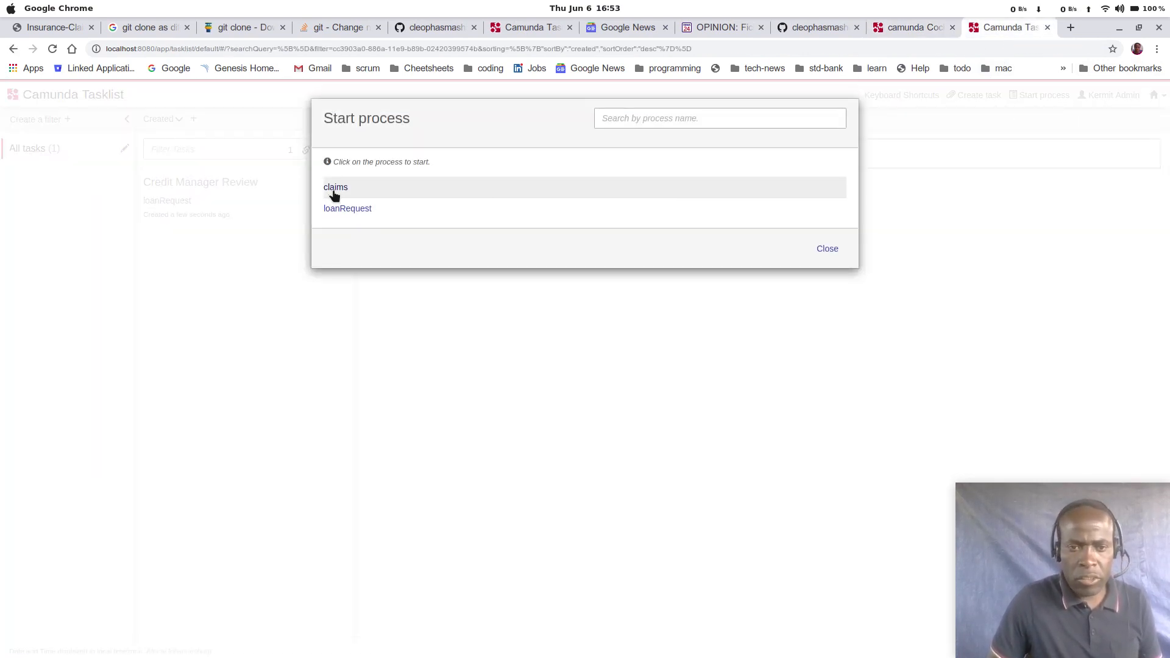
pyautogui.click(334, 190)
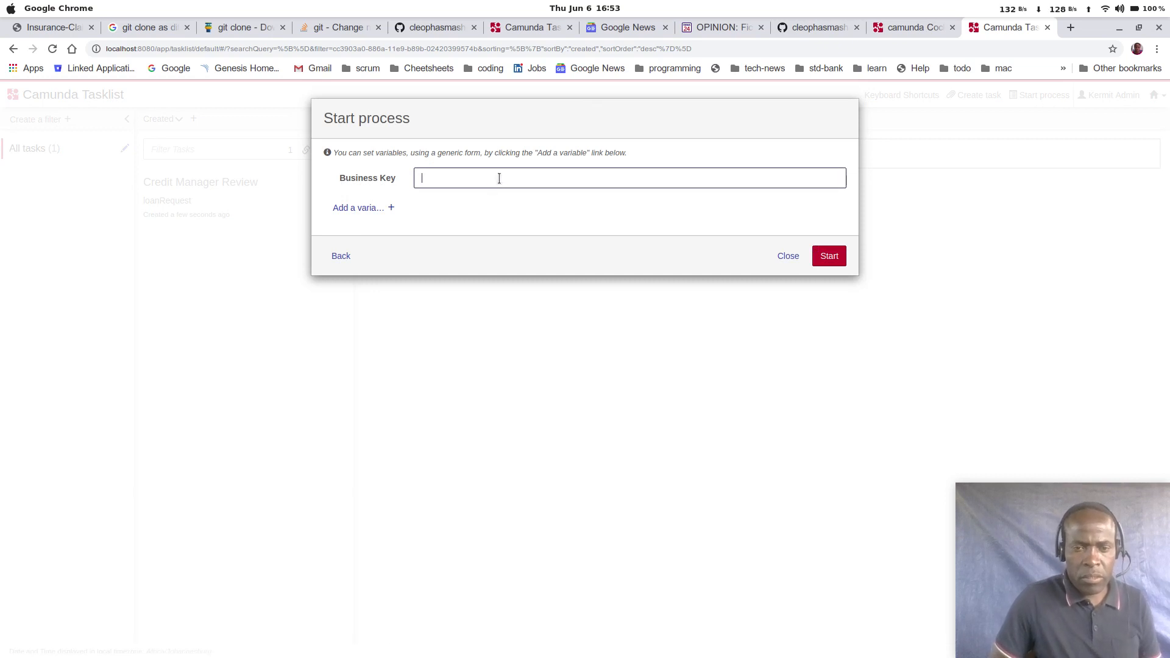
pyautogui.write('43345345')
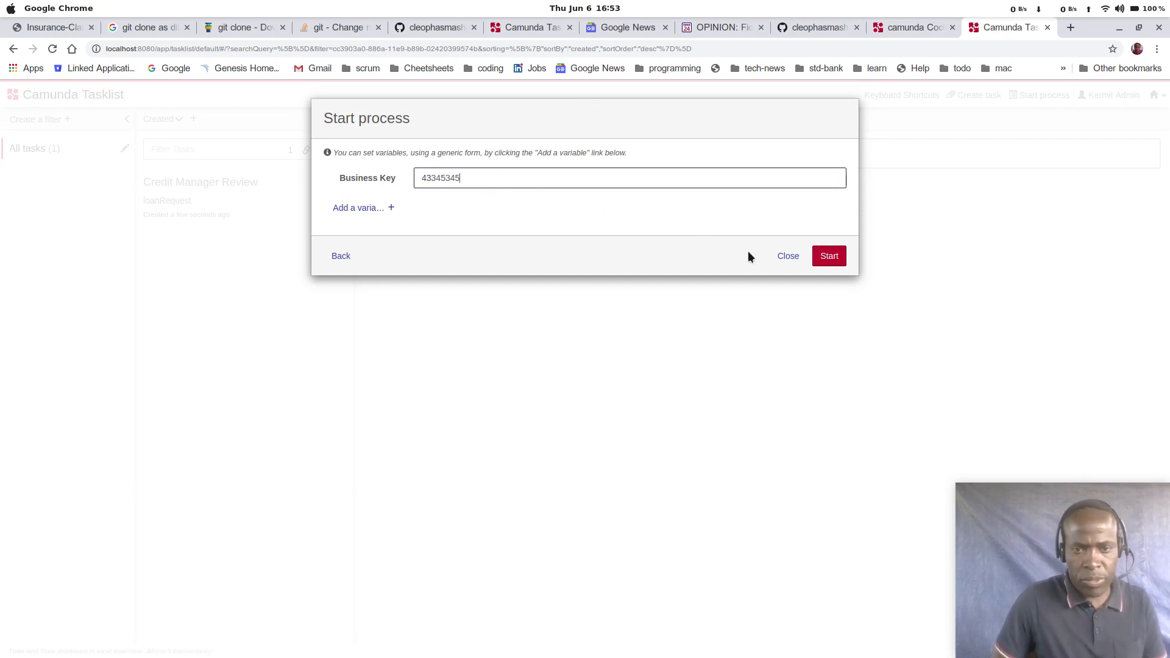
pyautogui.click(830, 256)
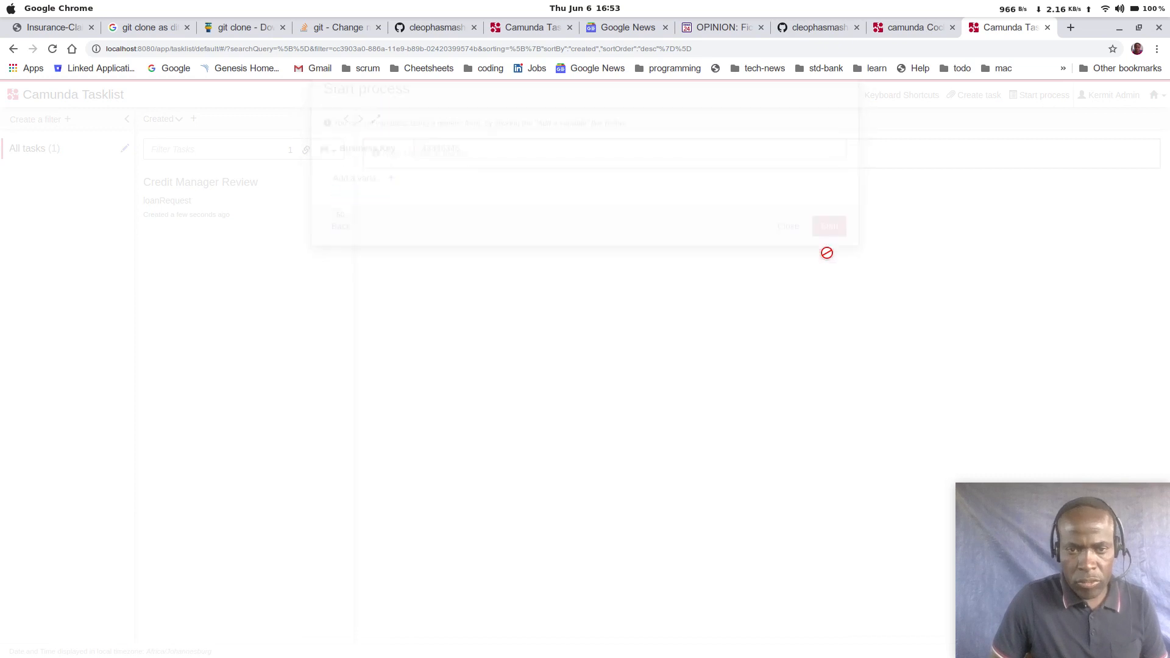
# Step: Reload the claims process page in Cockpit and check which activity the new instance is waiting at
pyautogui.click(916, 30)
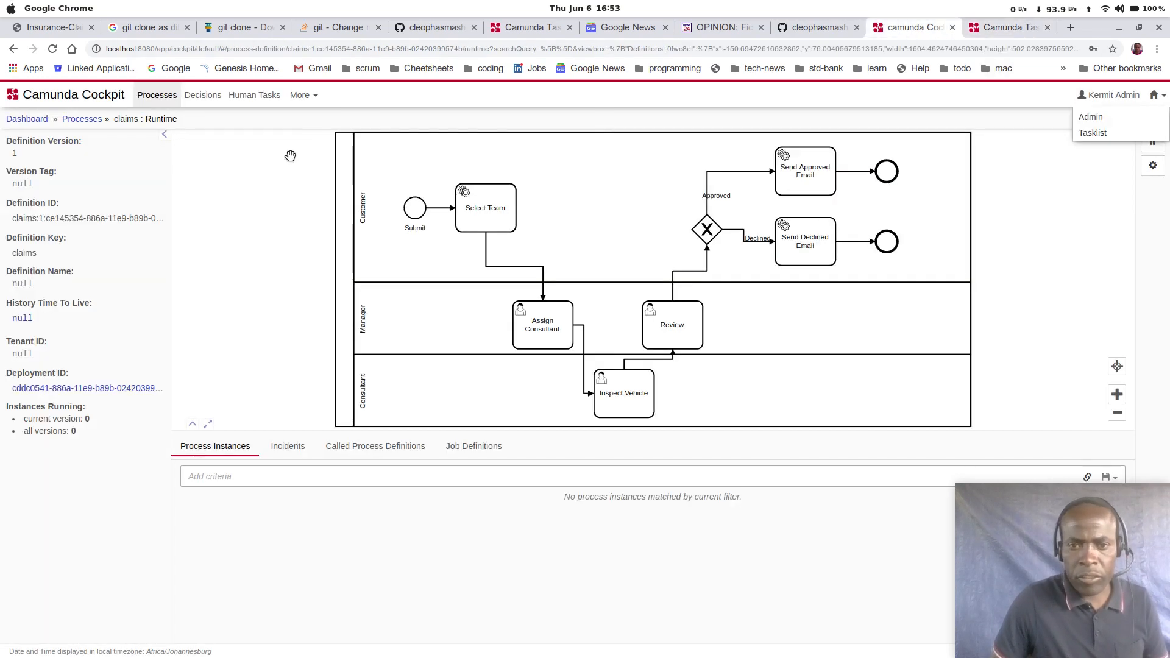
pyautogui.click(52, 49)
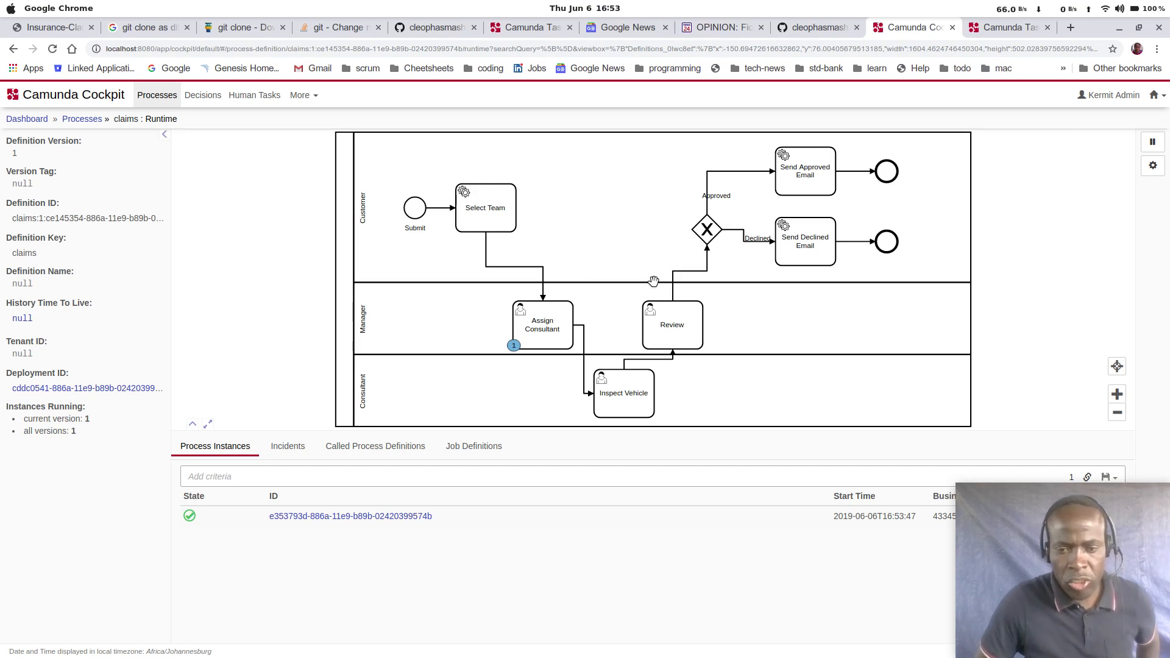
pyautogui.click(1012, 27)
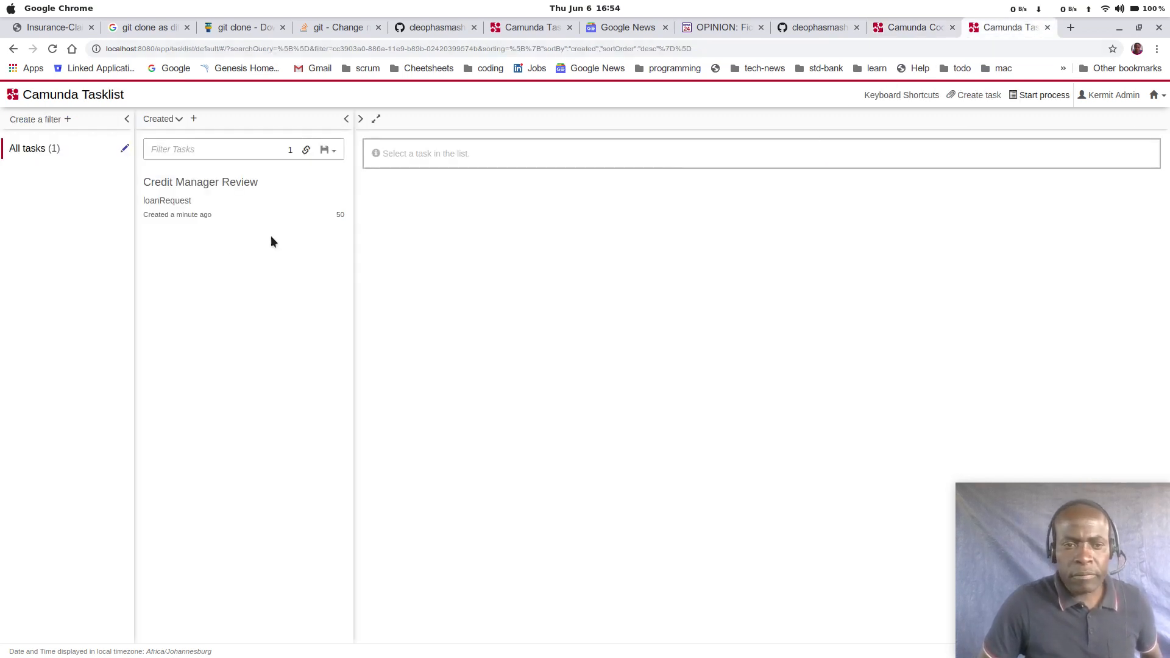
pyautogui.click(908, 28)
# Step: Claim and complete the Assign Consultant task in the reloaded Tasklist, and check the instance's progress on the claims diagram in Cockpit
pyautogui.click(1025, 29)
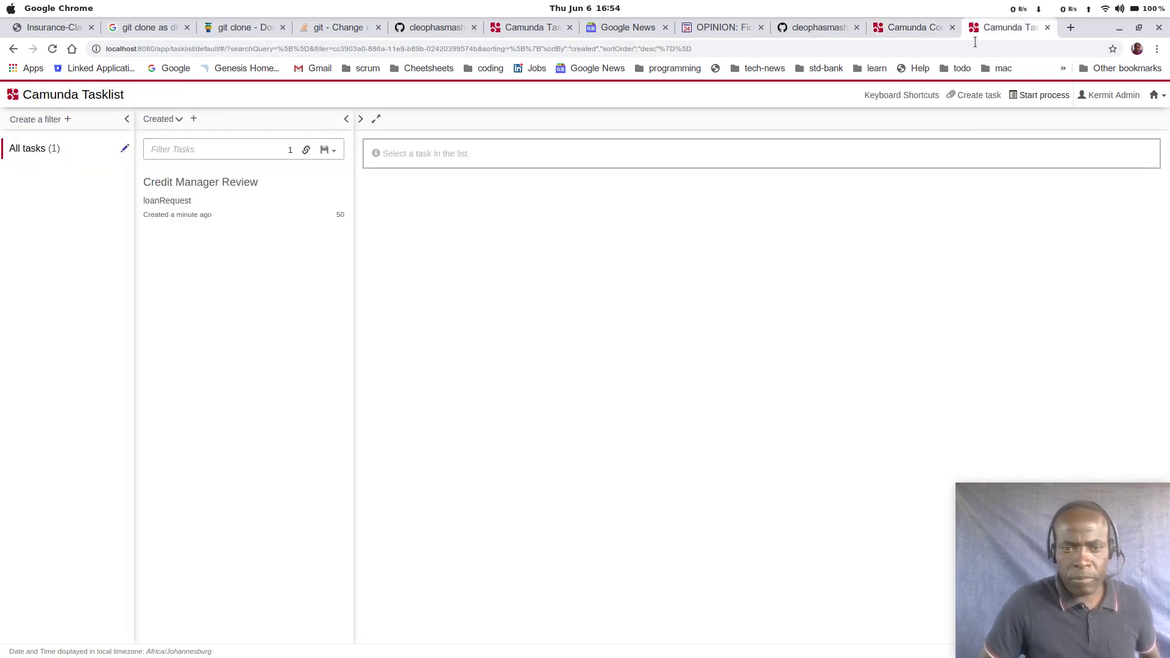
pyautogui.click(54, 49)
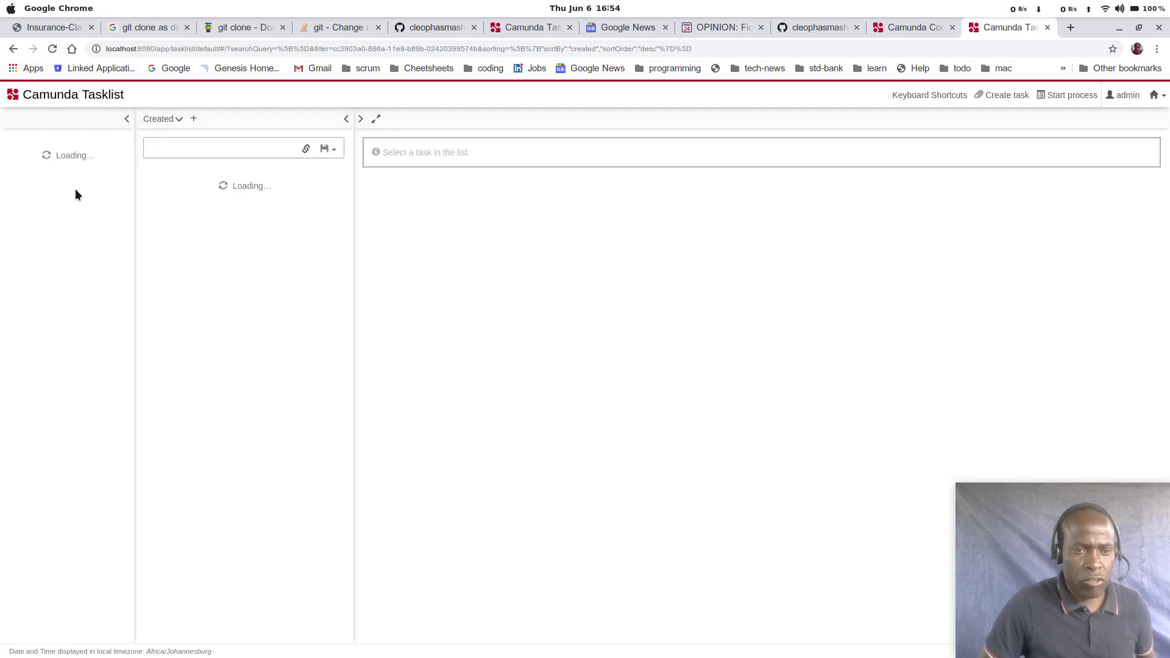
pyautogui.click(193, 186)
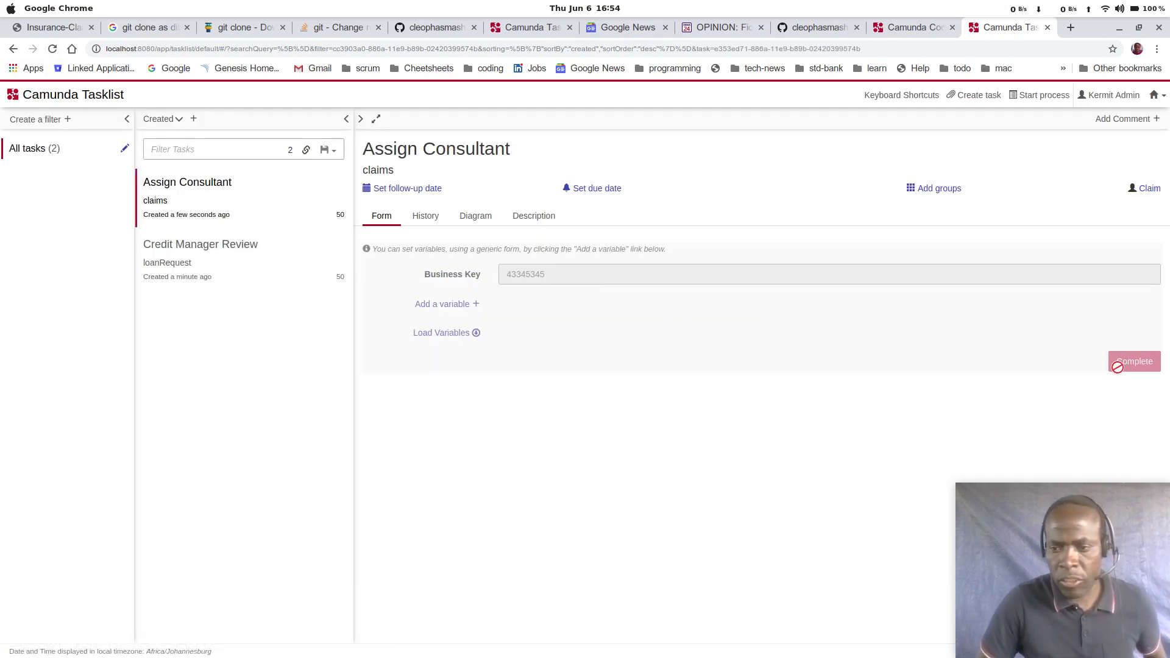
pyautogui.click(1148, 191)
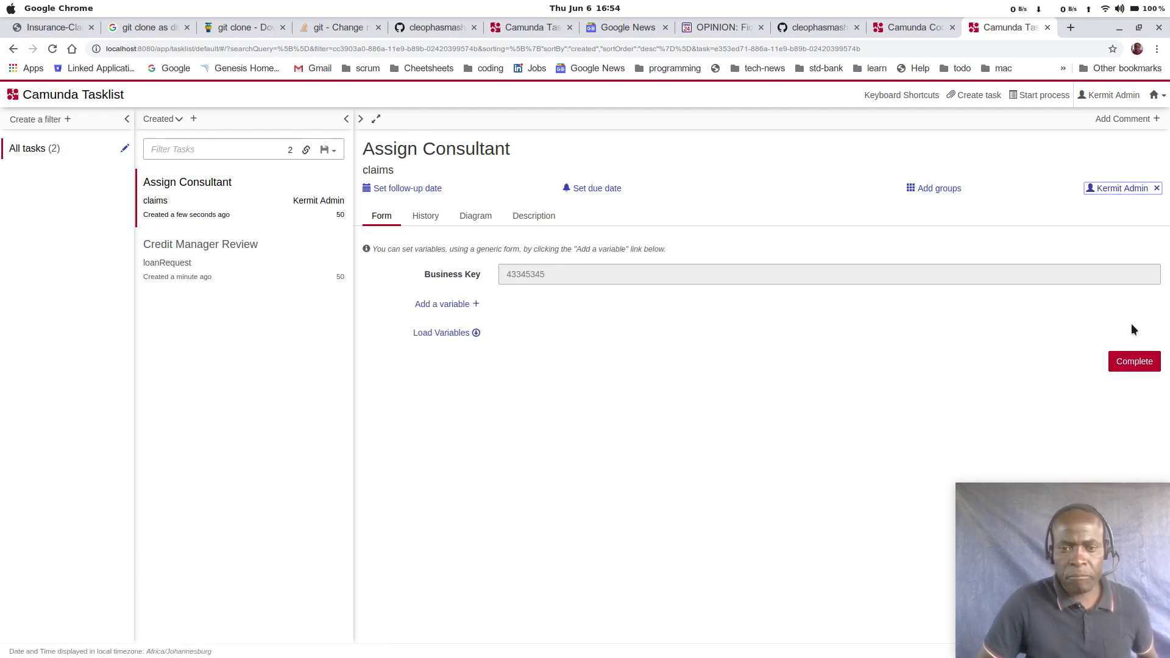
pyautogui.click(1134, 363)
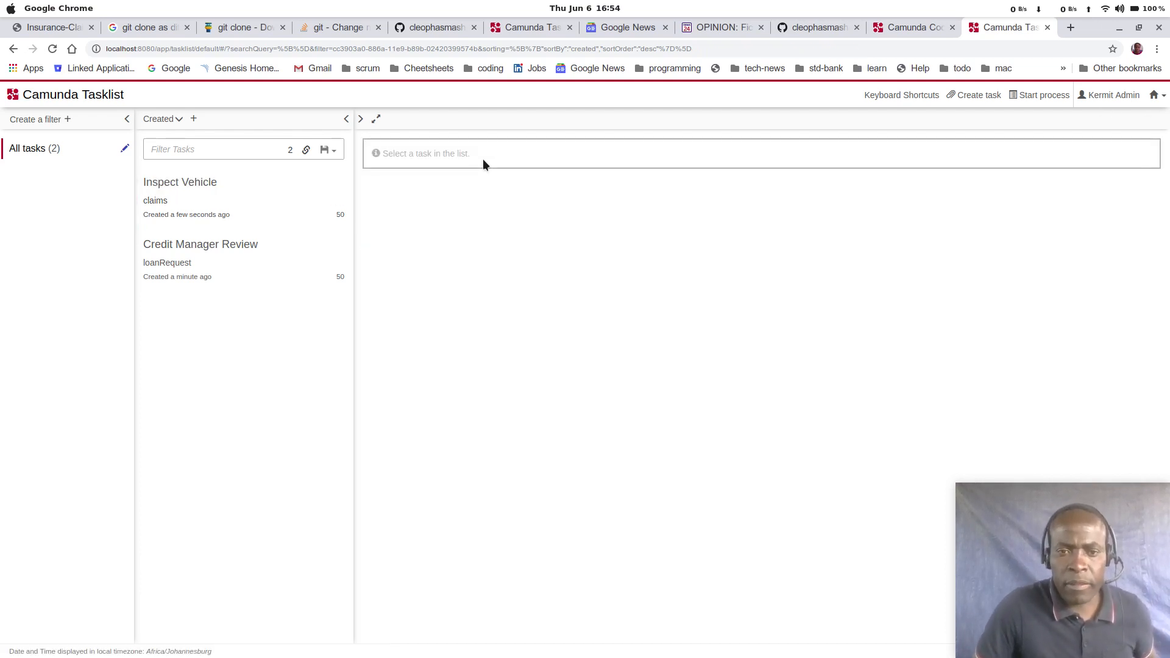
pyautogui.click(913, 27)
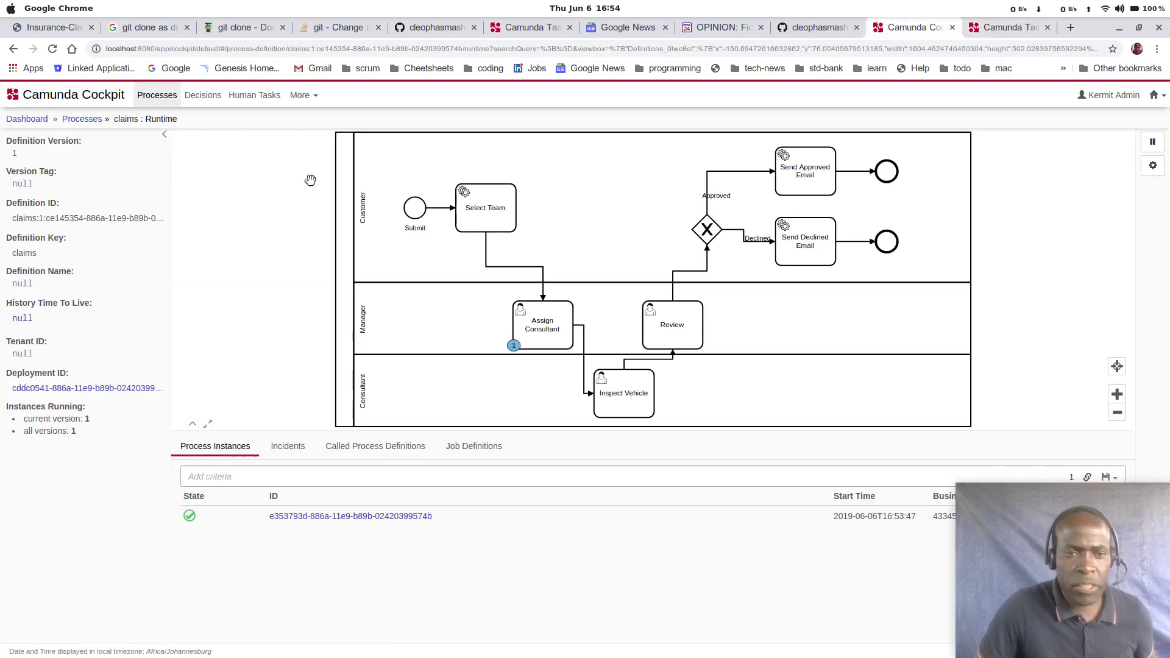
pyautogui.click(52, 49)
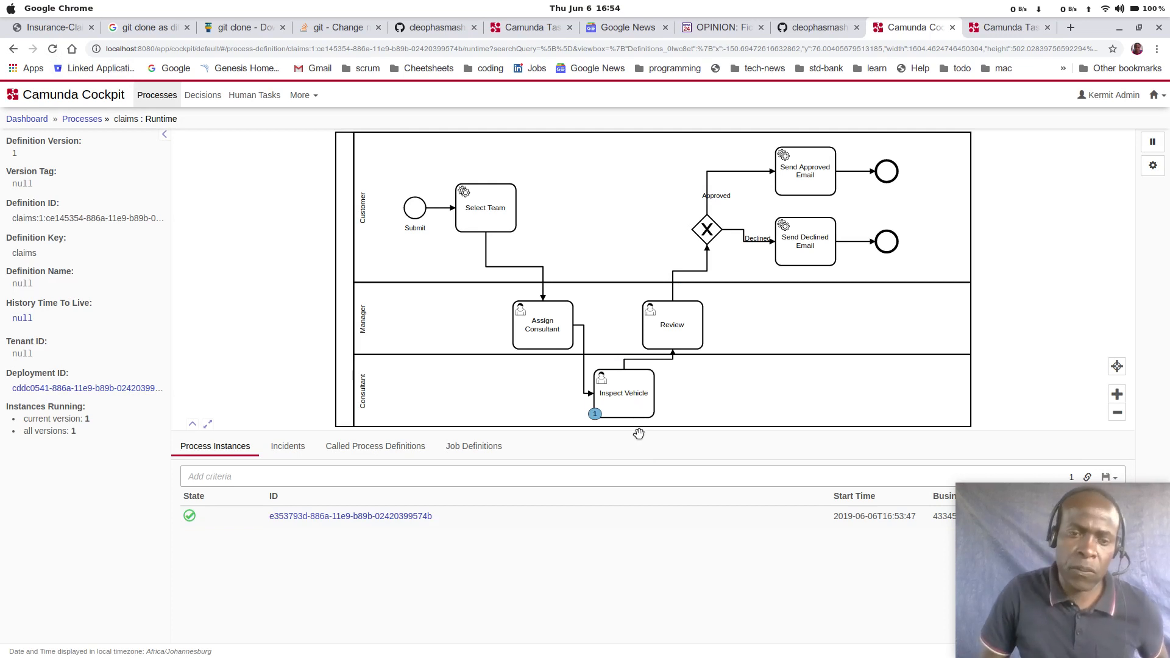
# Step: Claim and complete the Inspect Vehicle task in Tasklist, and check the instance's new position on the claims diagram in Cockpit
pyautogui.click(1008, 28)
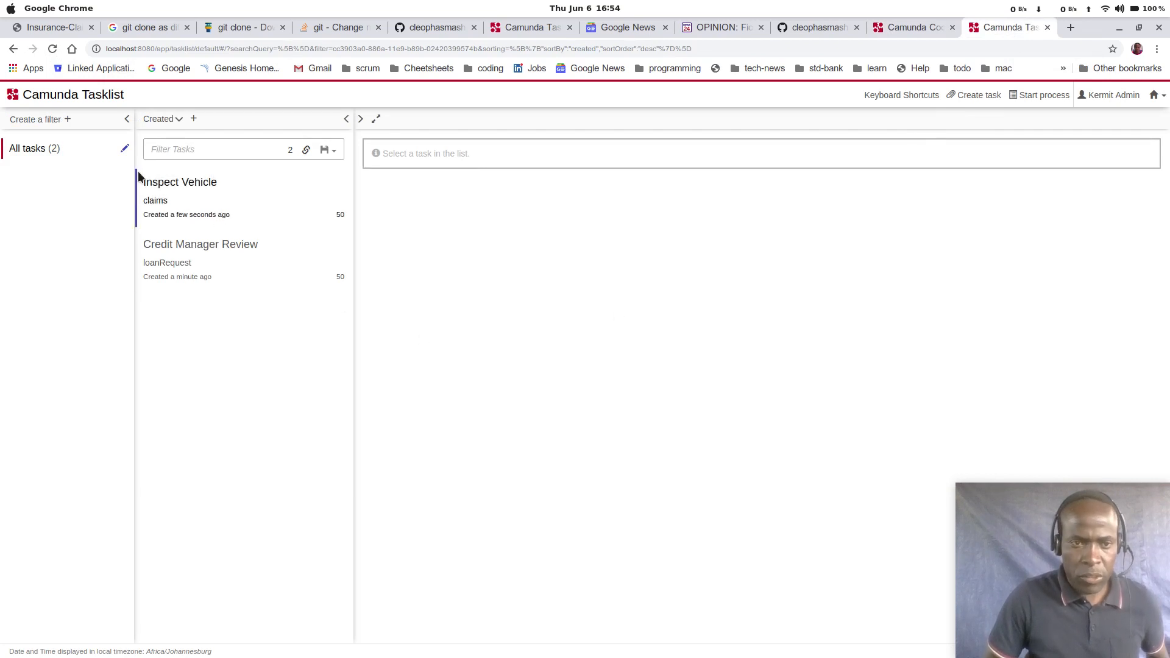
pyautogui.click(59, 50)
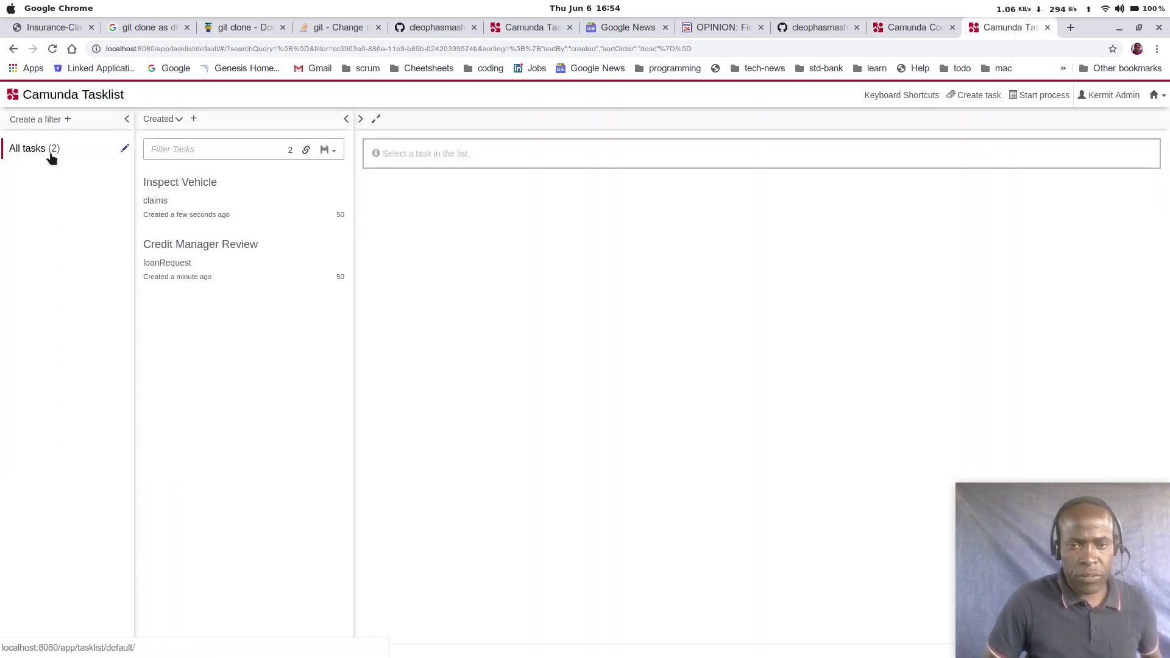
pyautogui.click(51, 151)
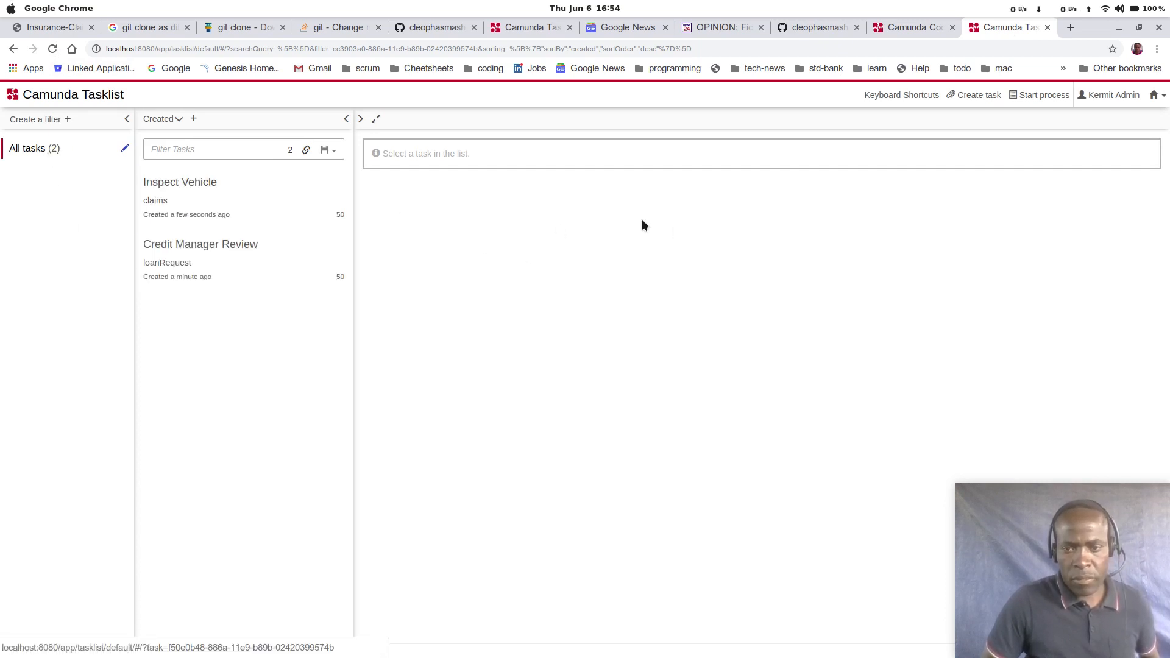
pyautogui.click(195, 190)
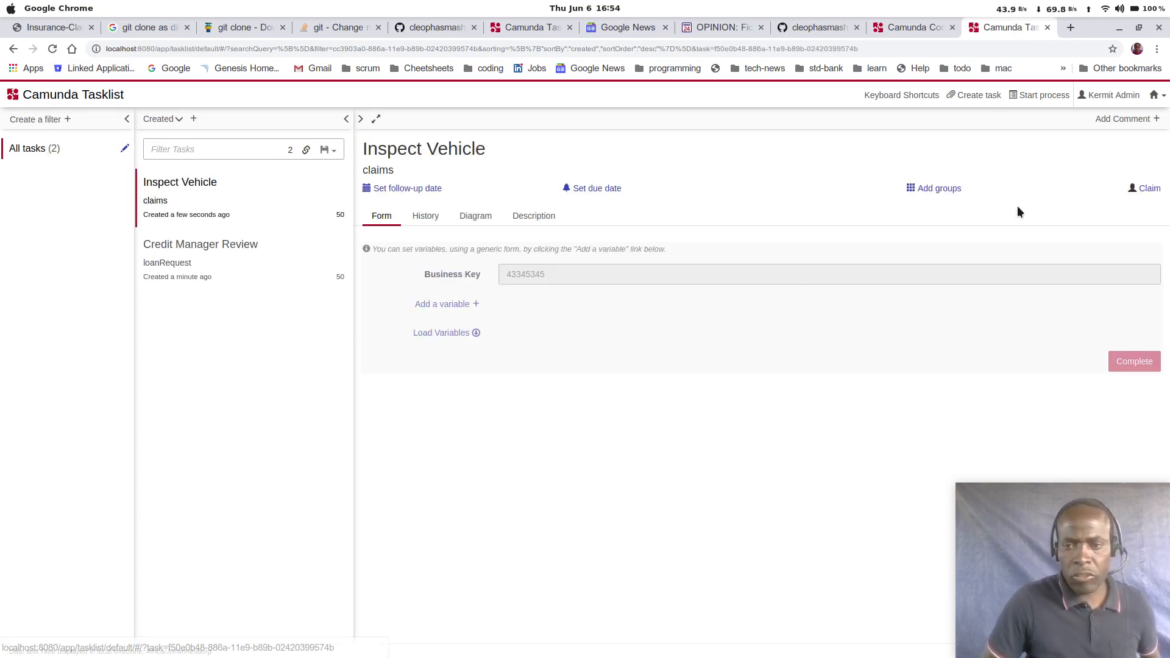
pyautogui.click(1139, 189)
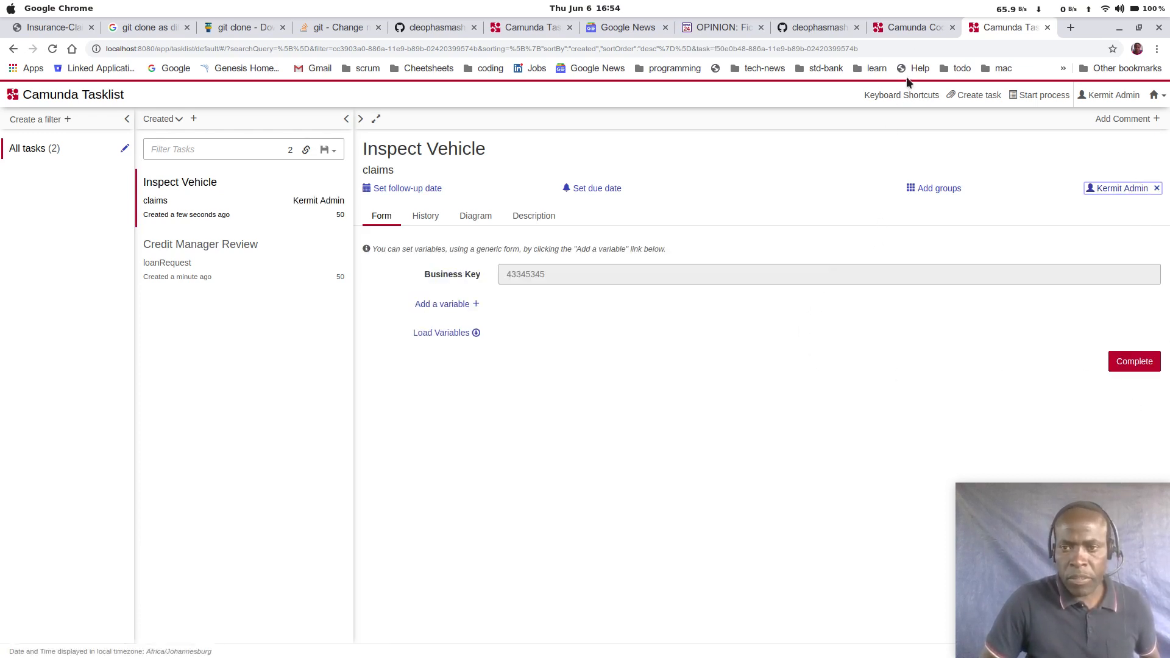
pyautogui.click(913, 28)
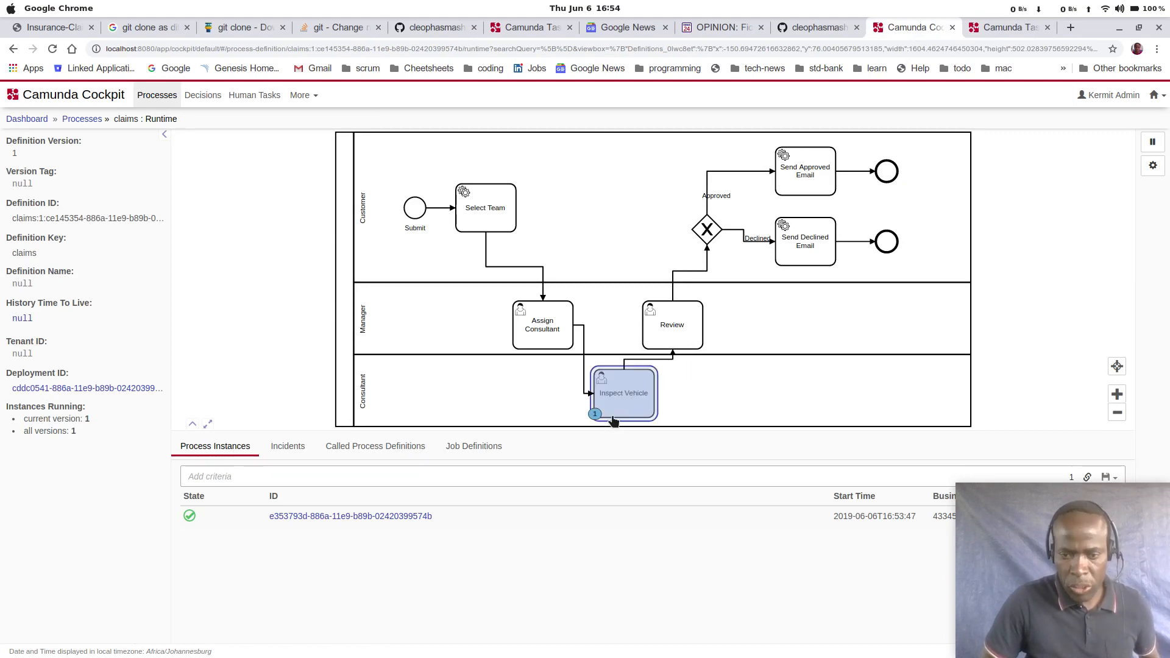
pyautogui.click(1006, 28)
pyautogui.click(1135, 362)
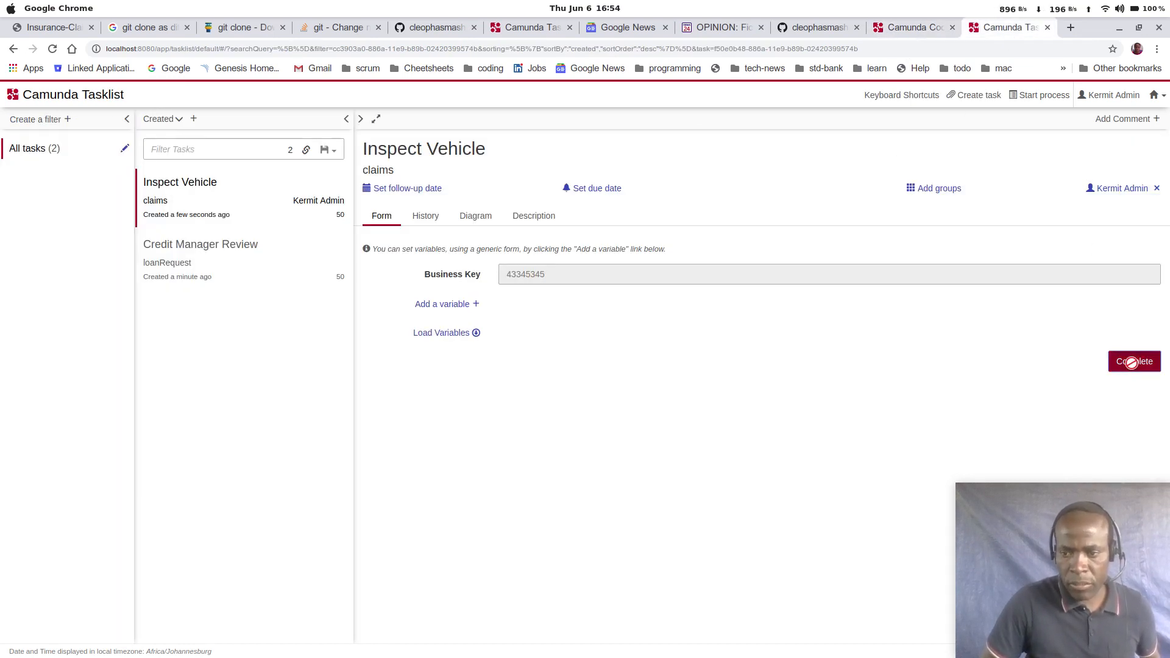
pyautogui.click(885, 29)
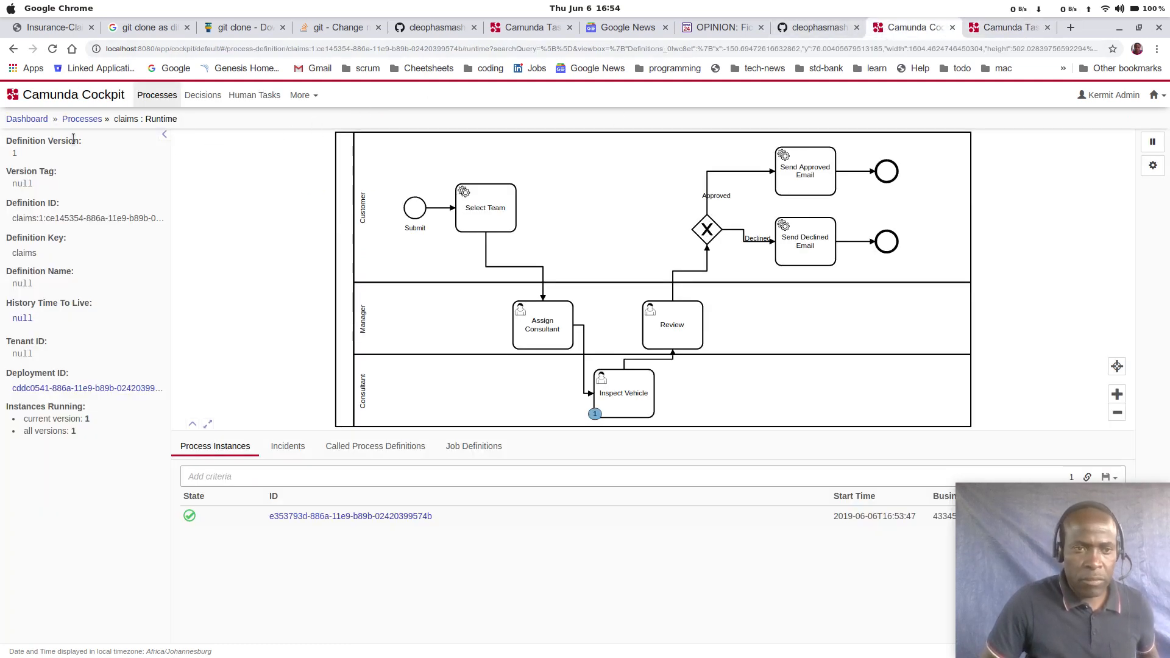
pyautogui.click(52, 49)
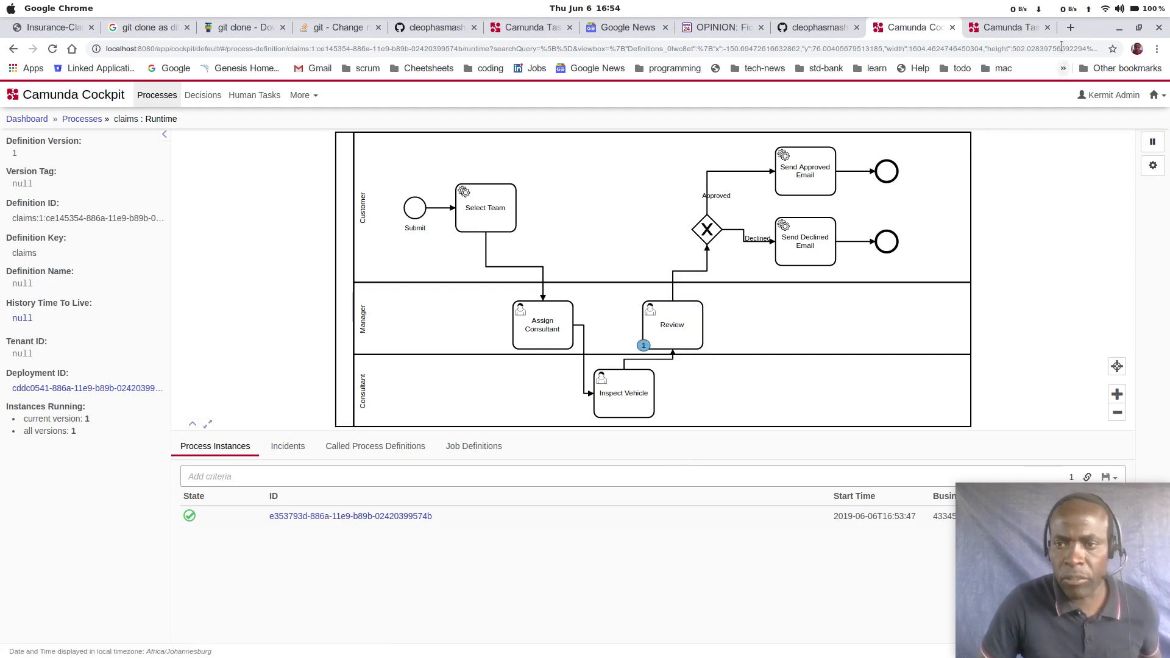
# Step: Reload Tasklist, open the Review task of the claims process and claim it
pyautogui.click(1007, 29)
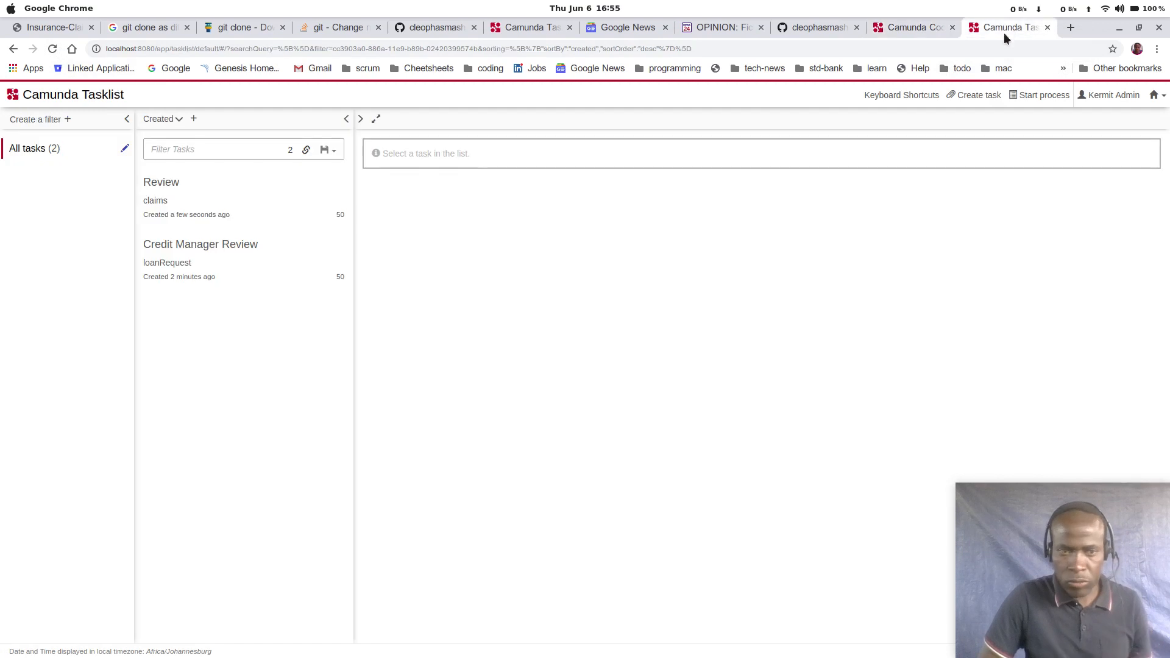
pyautogui.click(53, 49)
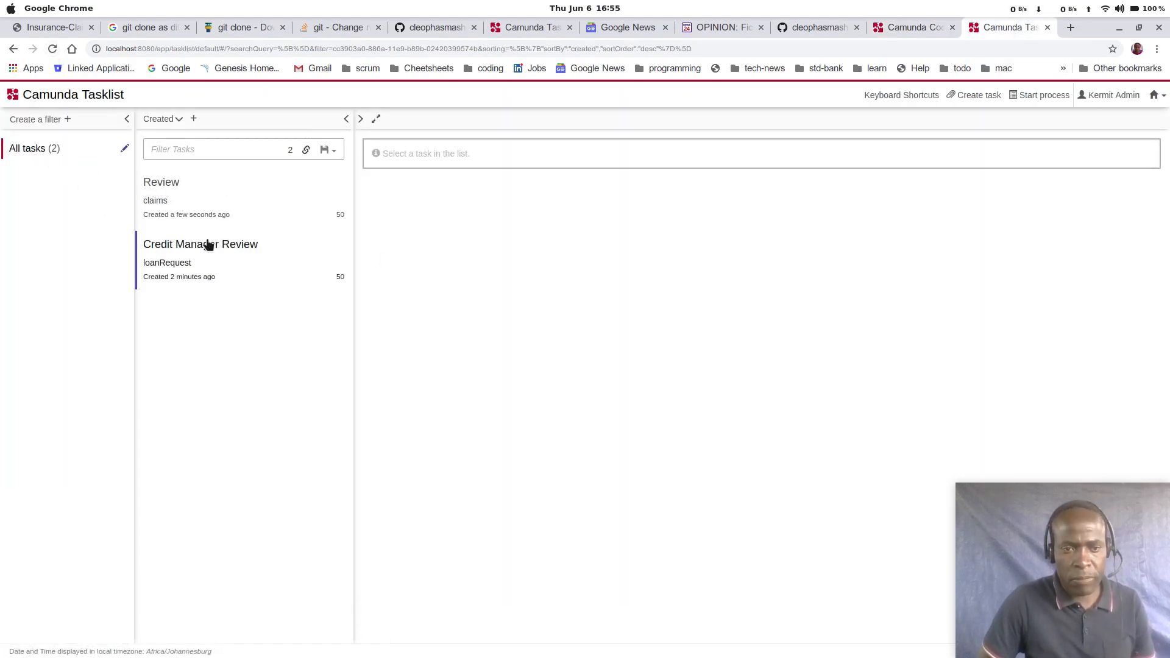
pyautogui.click(169, 183)
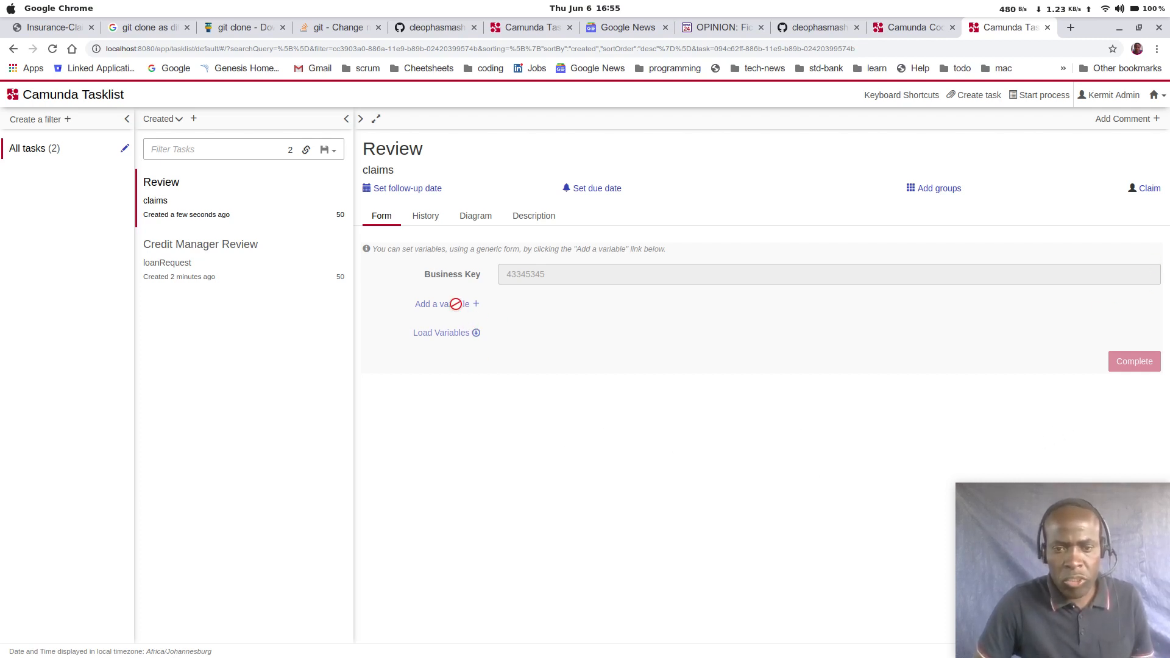
pyautogui.click(1148, 188)
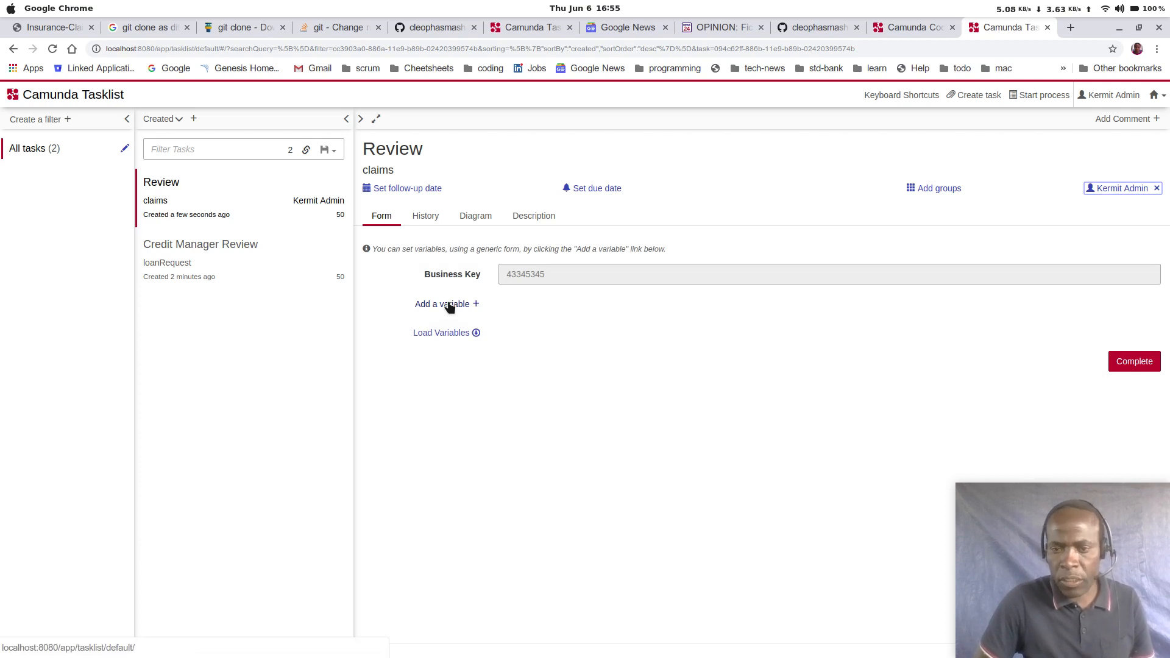
# Step: Add a Boolean variable named approved to the Review task's form and set its value to true
pyautogui.click(448, 306)
pyautogui.click(539, 331)
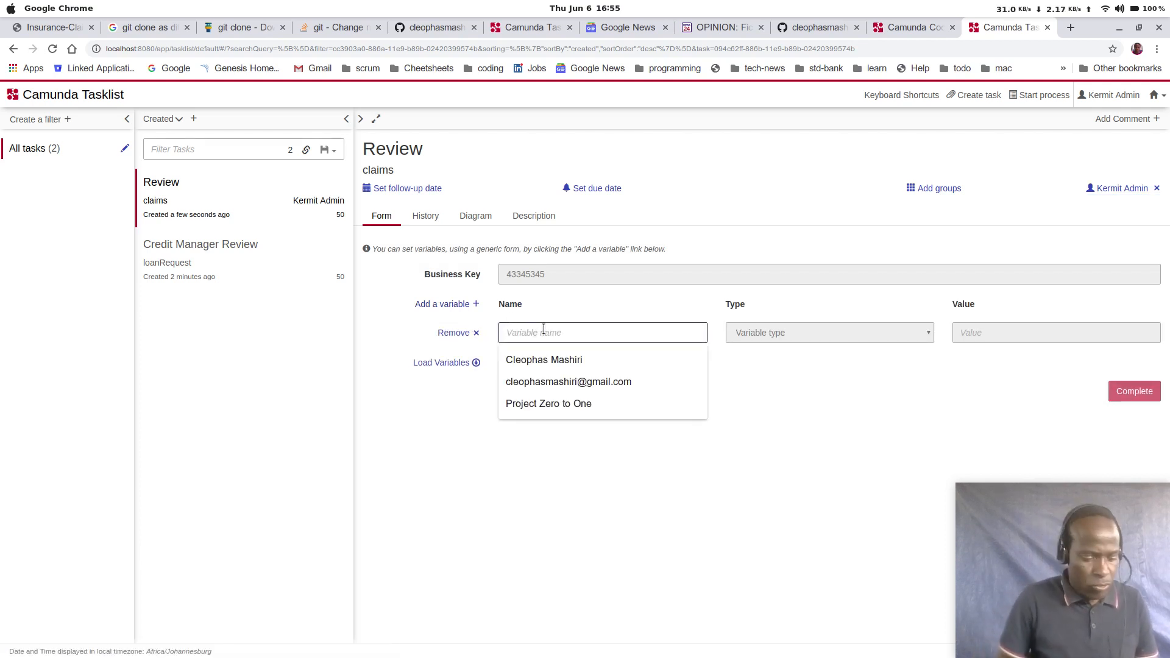
pyautogui.write('appro')
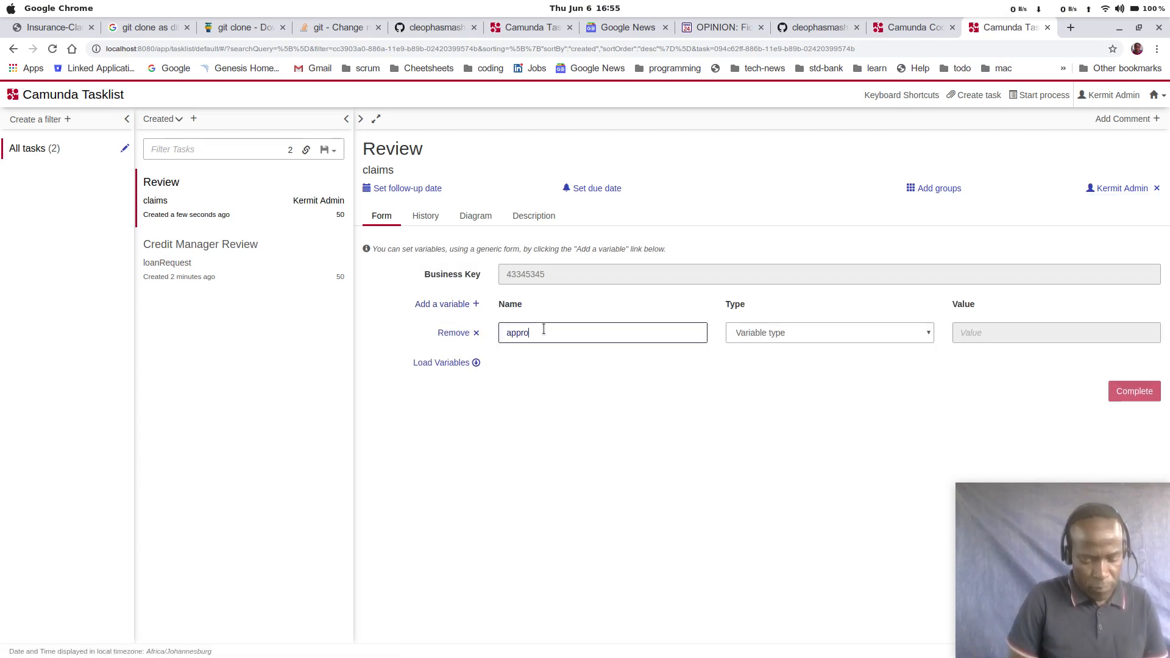
pyautogui.write('ve')
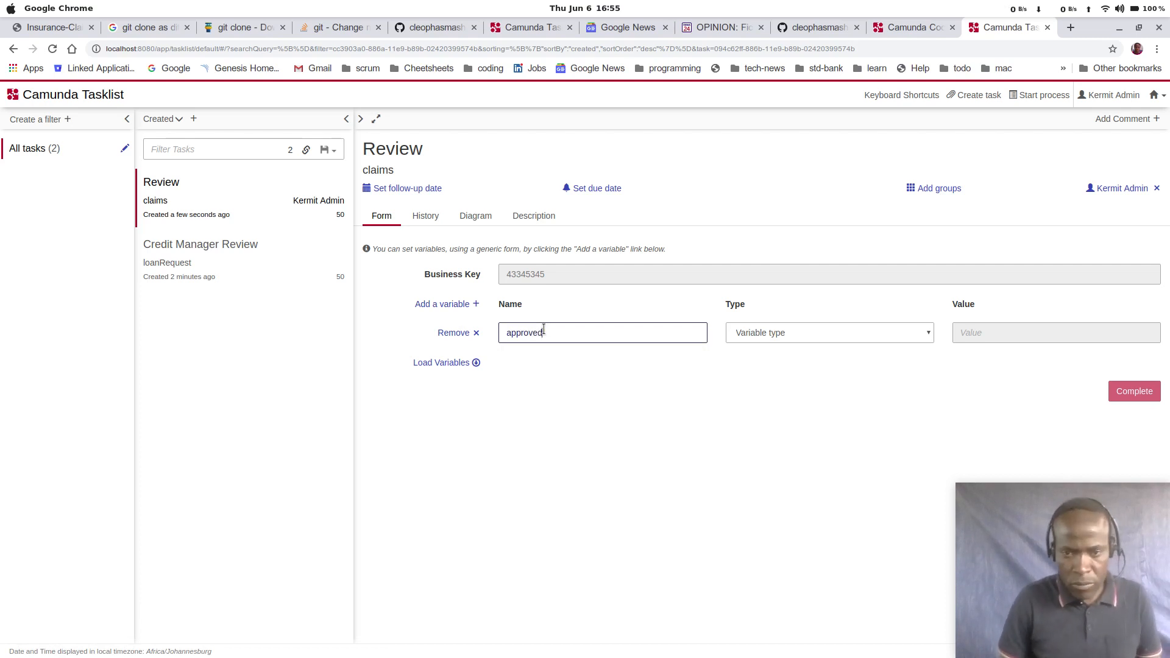
pyautogui.write('d')
pyautogui.click(796, 332)
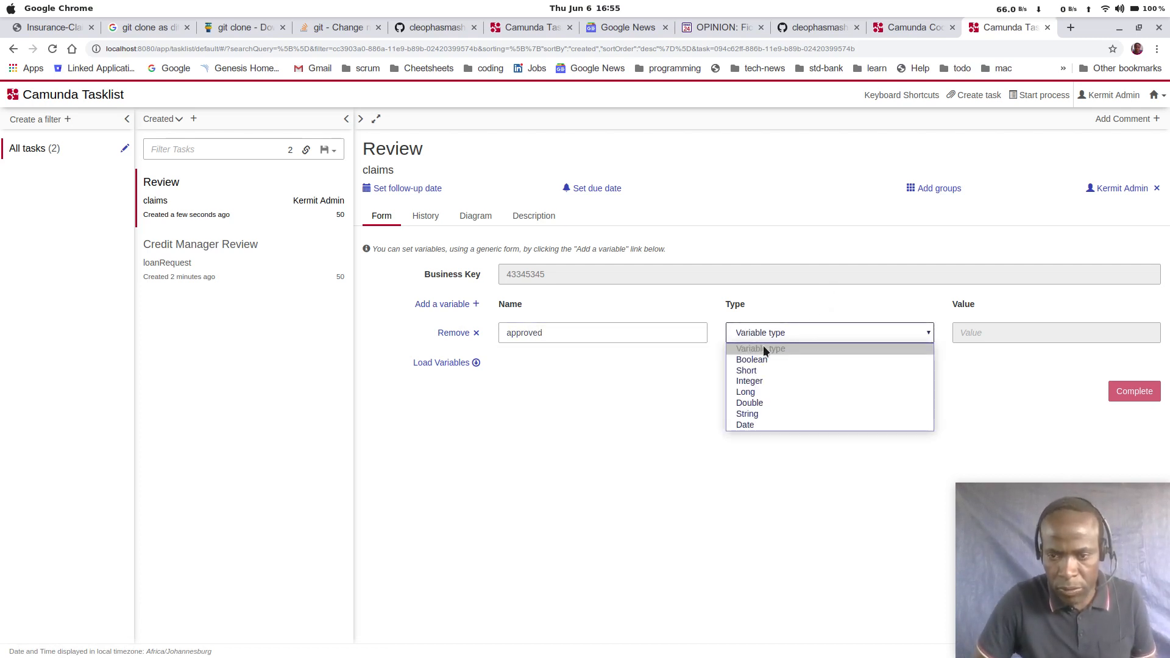
pyautogui.click(760, 357)
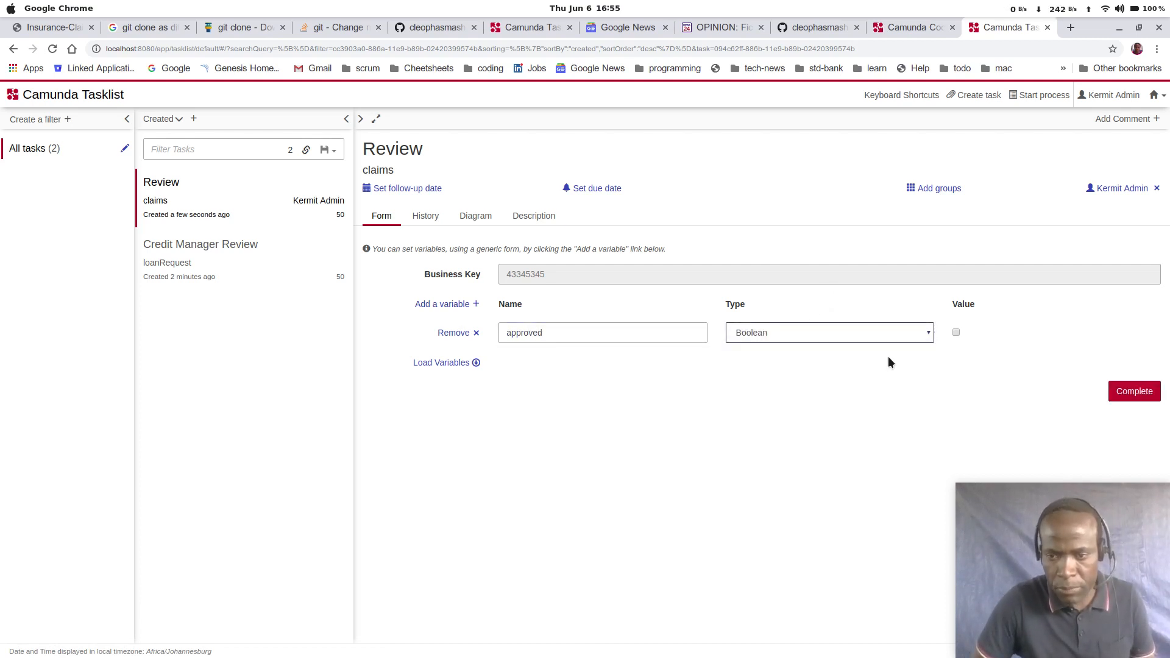
pyautogui.click(956, 333)
# Step: Complete the Review task, and check on the reloaded claims diagram in Cockpit whether the instance has finished
pyautogui.click(1134, 393)
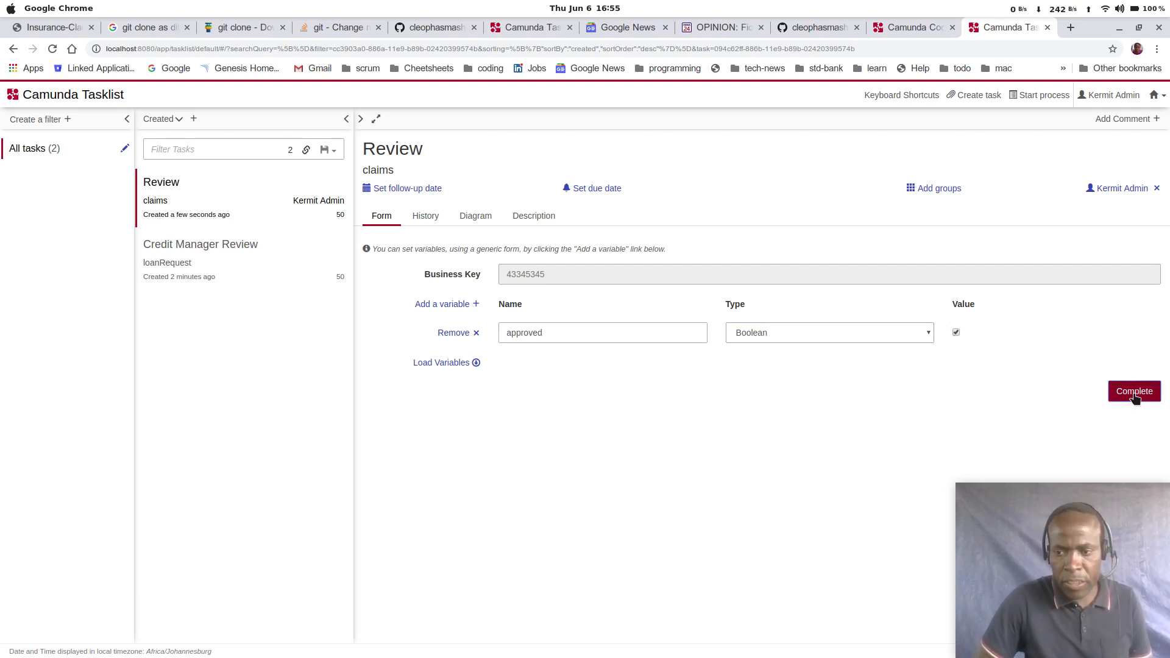
pyautogui.click(918, 28)
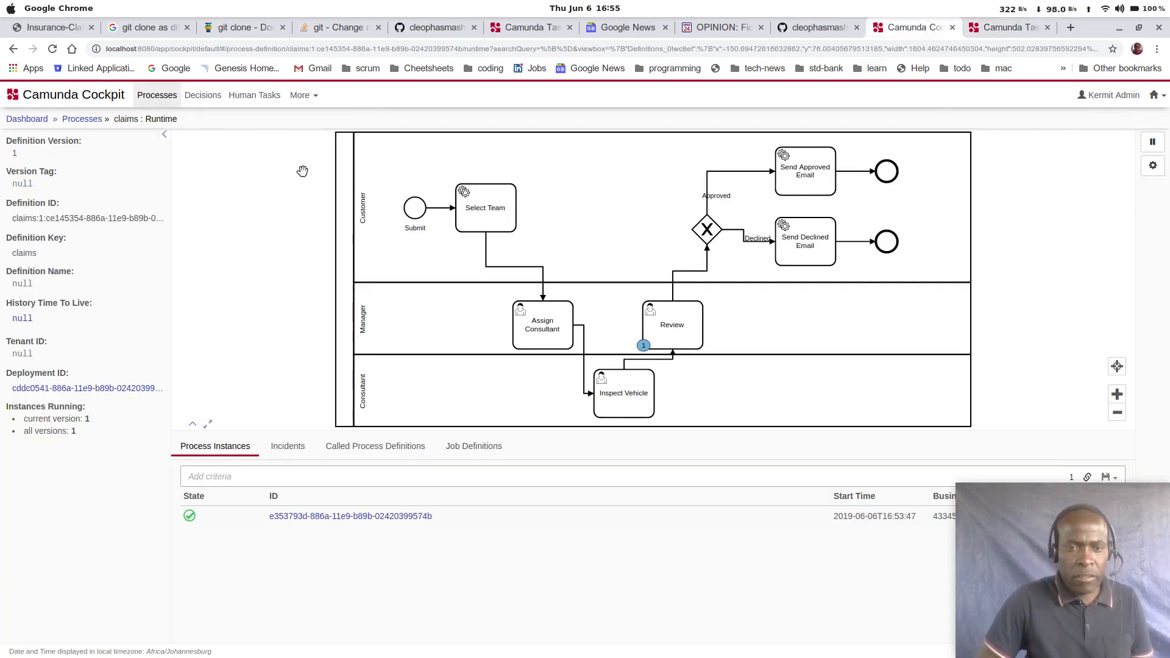
pyautogui.click(52, 49)
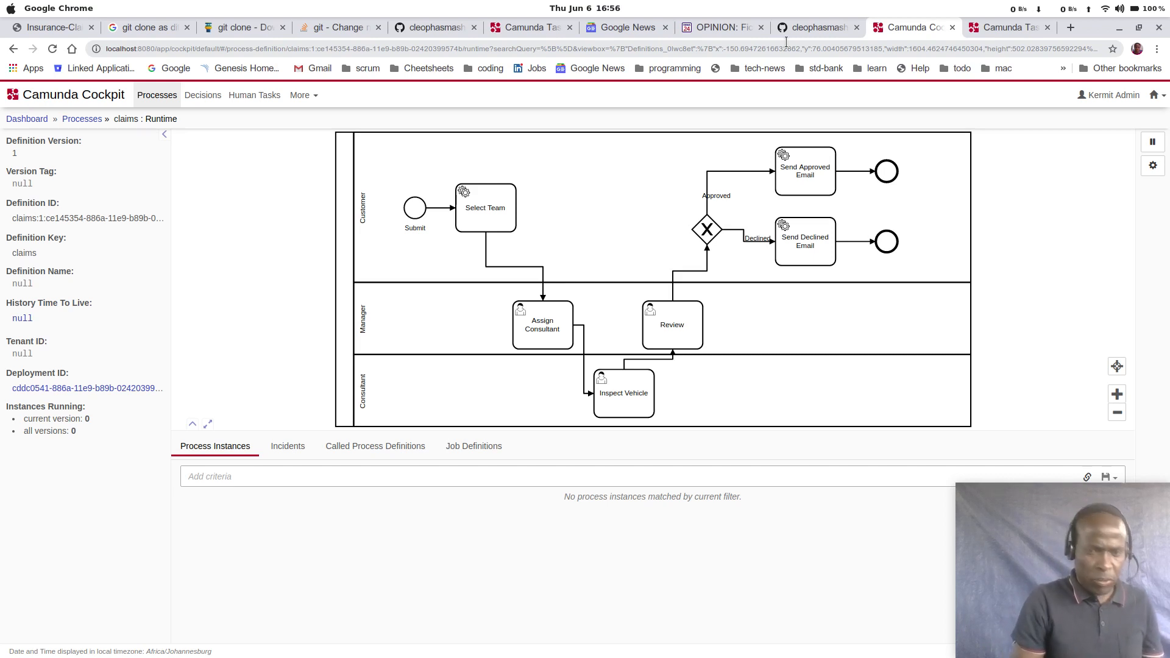
# Step: Switch to the insurance-claim-camunda-bpm project in IntelliJ IDEA and review the References and Summary sections of README.md
pyautogui.hotkey('alt', 'Tab')
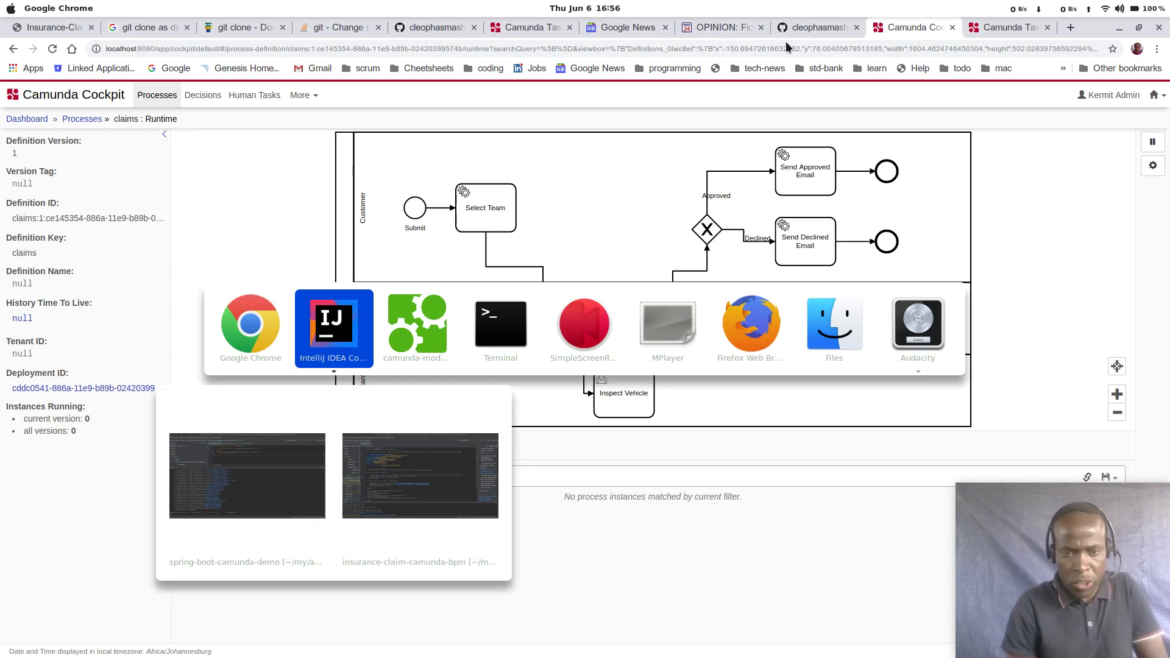
pyautogui.press('Down')
pyautogui.press('Right')
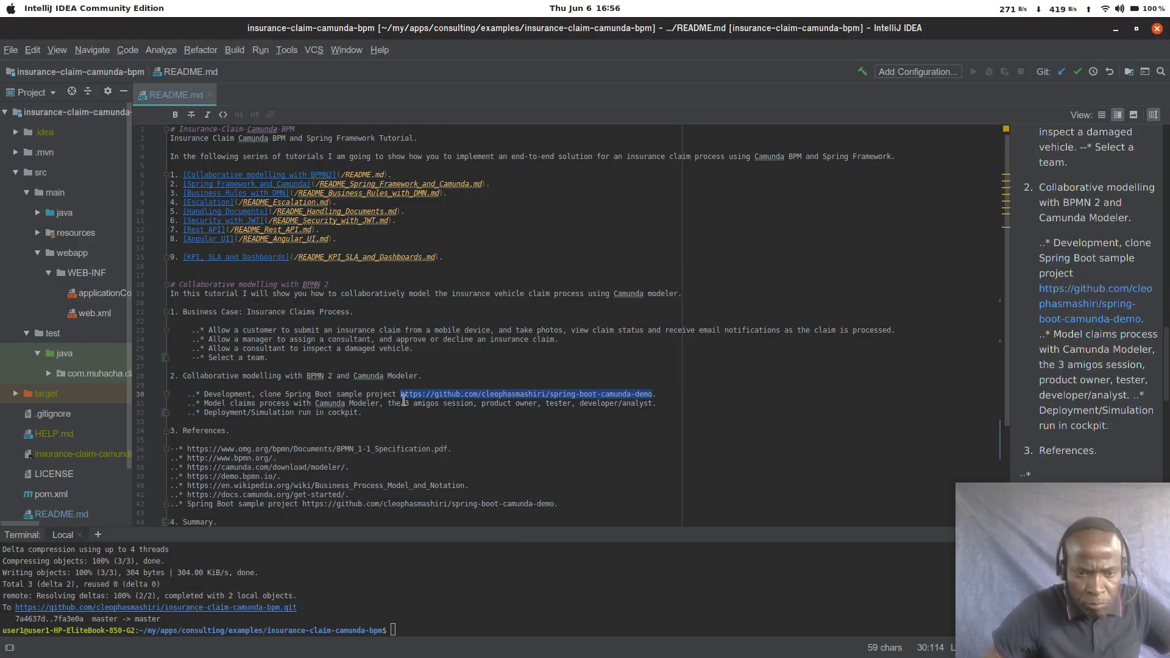
pyautogui.scroll(-5, 403, 401)
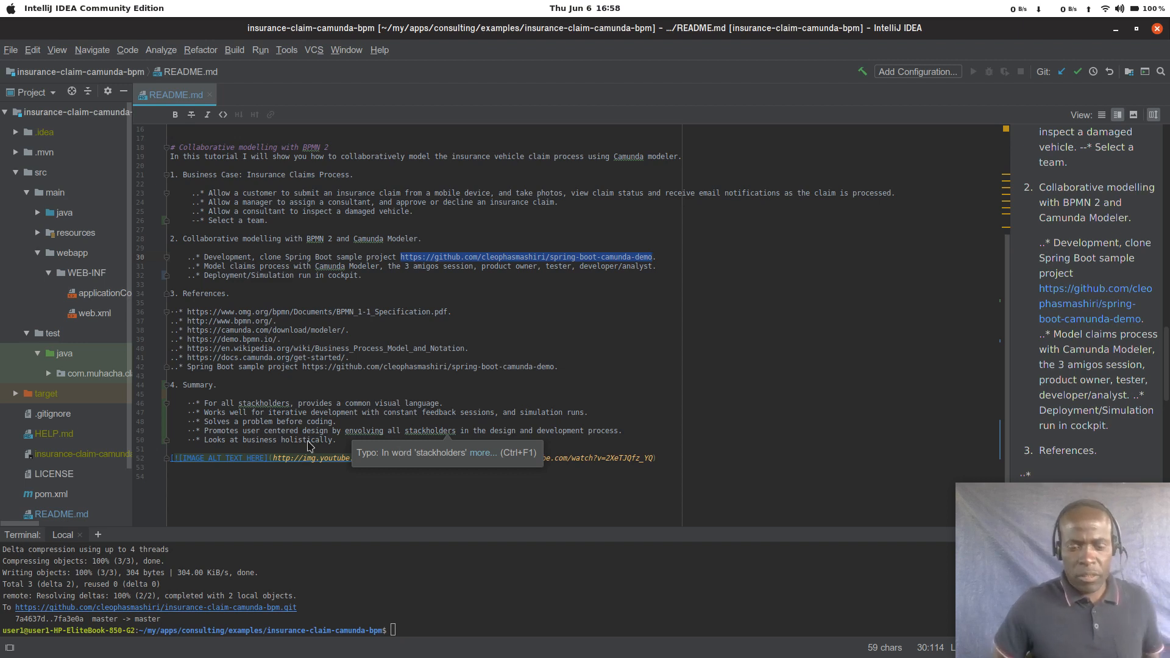
pyautogui.hotkey('alt', 'Tab')
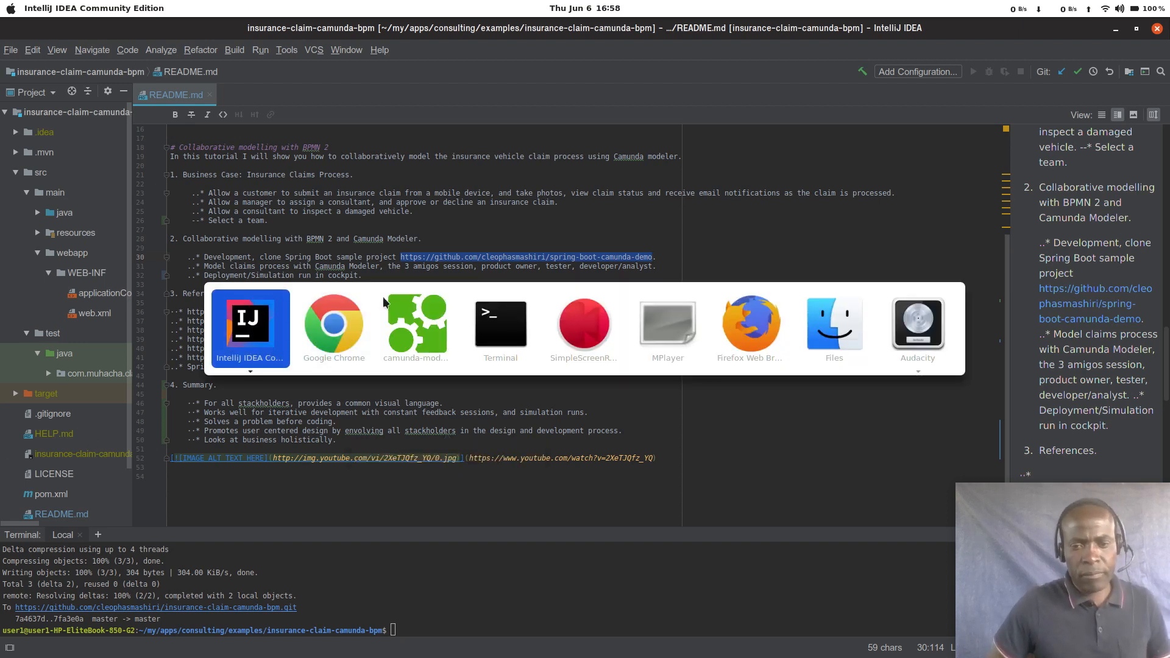
pyautogui.click(579, 330)
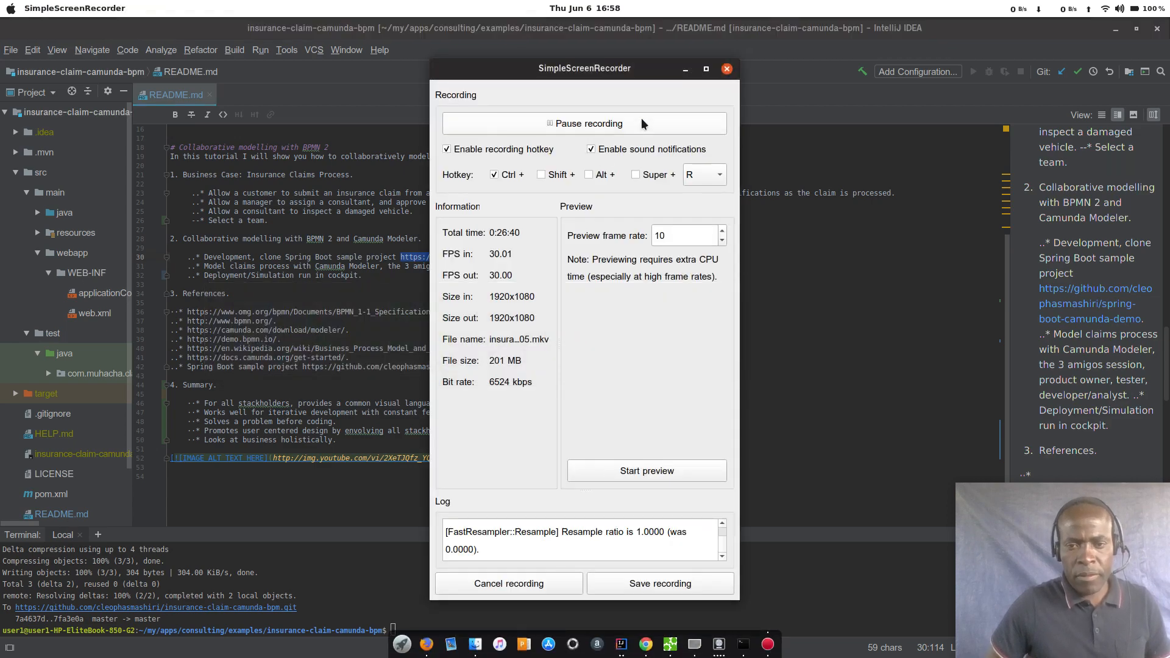